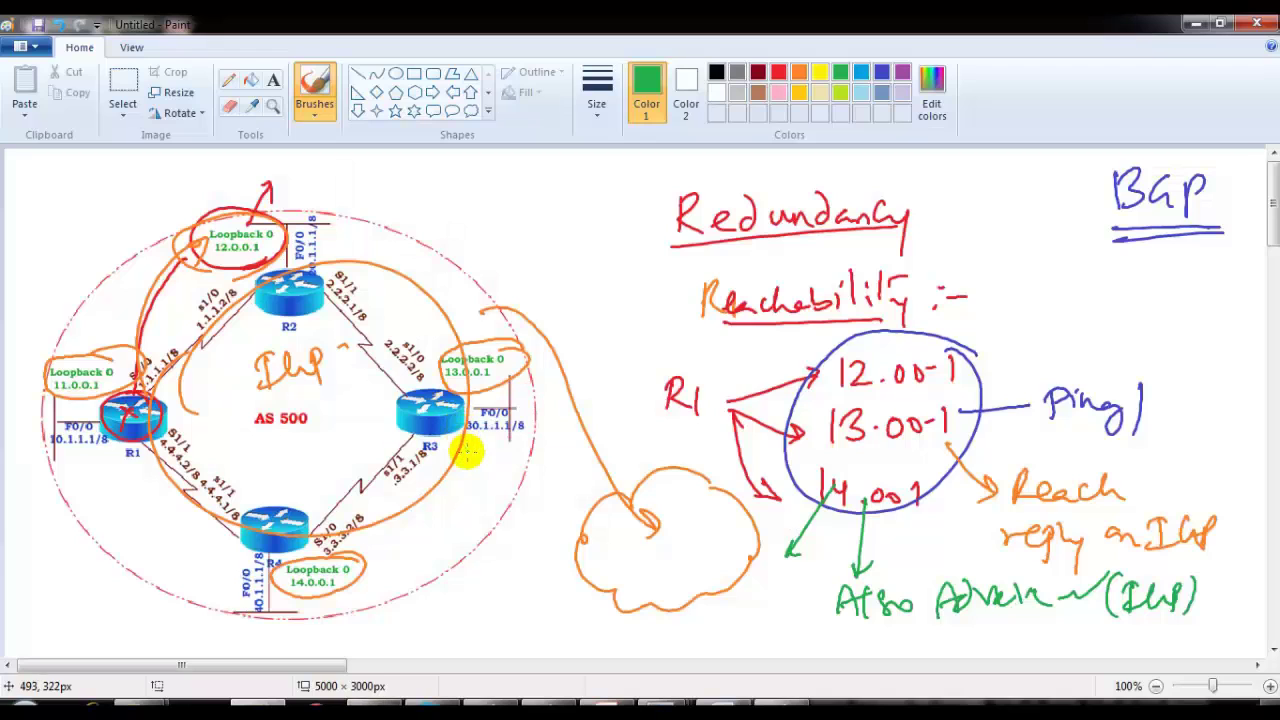
# Switch to the R1 terminal session and enter global configuration mode from the terminal.
pyautogui.hotkey('alt', 'Tab')
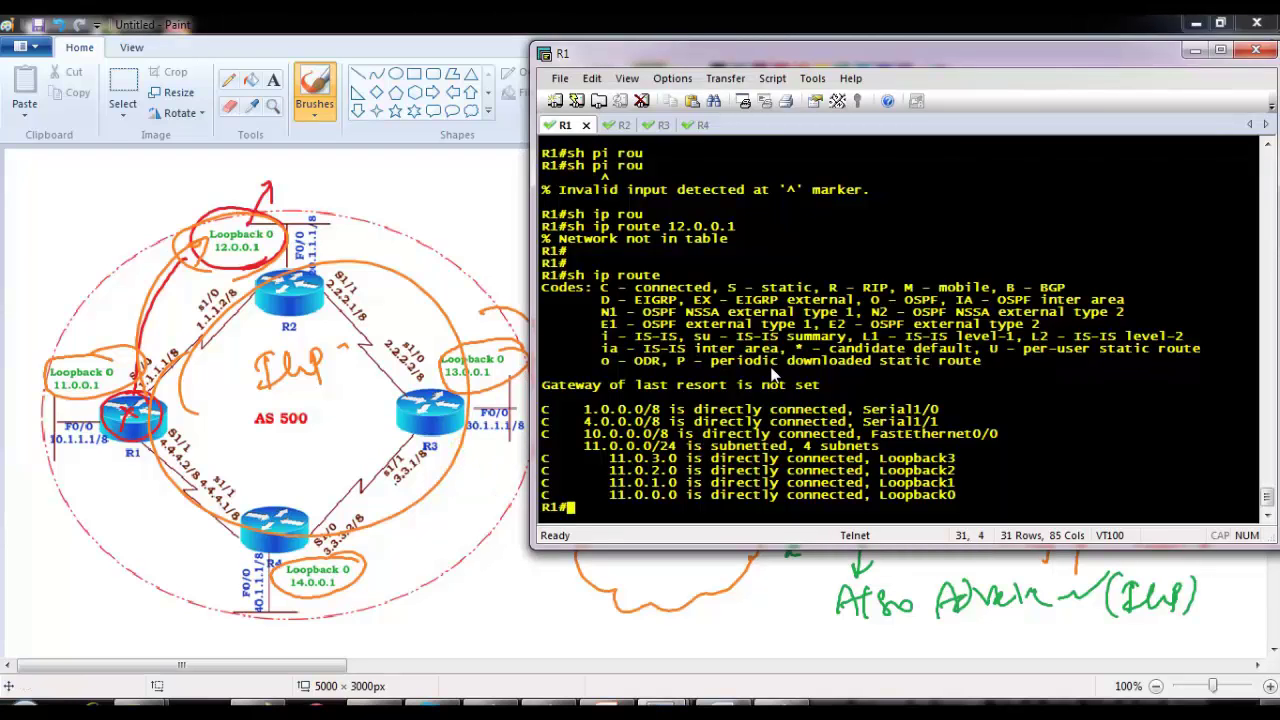
pyautogui.press('Return')
pyautogui.press('Return')
pyautogui.write('conf')
pyautogui.press('Return')
pyautogui.write('t')
pyautogui.press('Return')
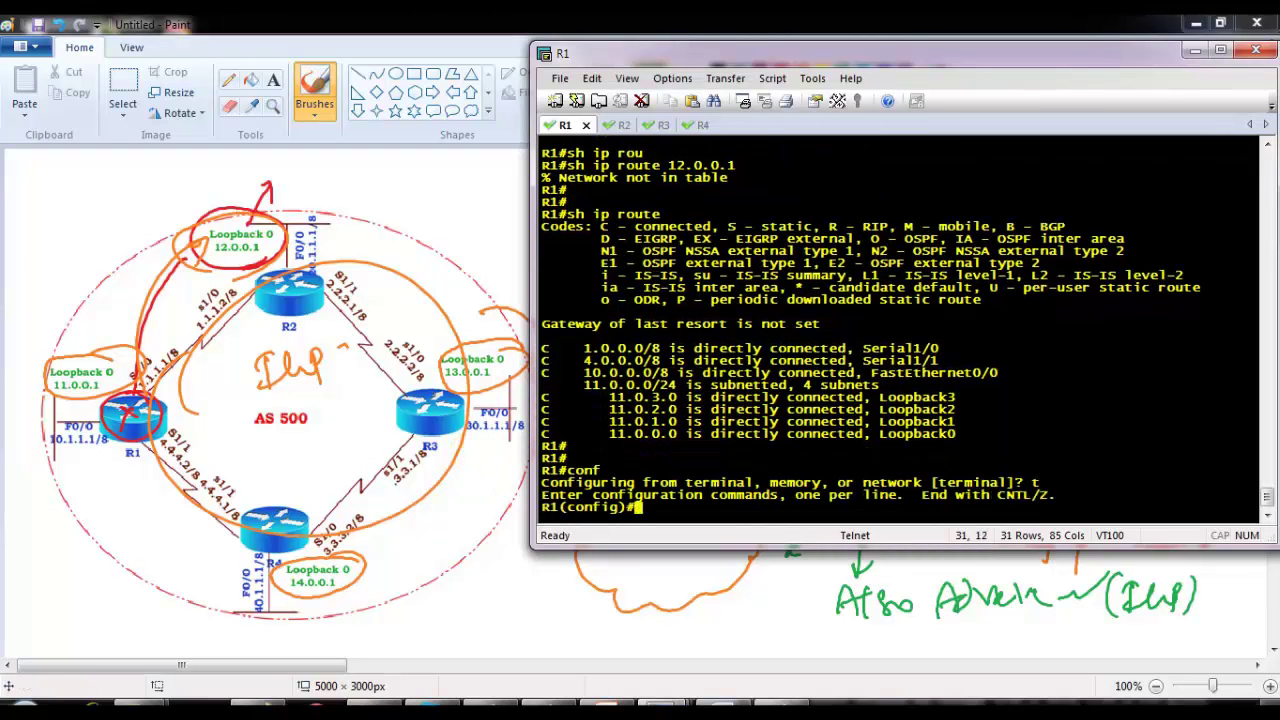
# Examine R1's OSPF commands in the BGP Word notes, especially the network statement for the loopback, and return to the R1 terminal.
pyautogui.click(606, 557)
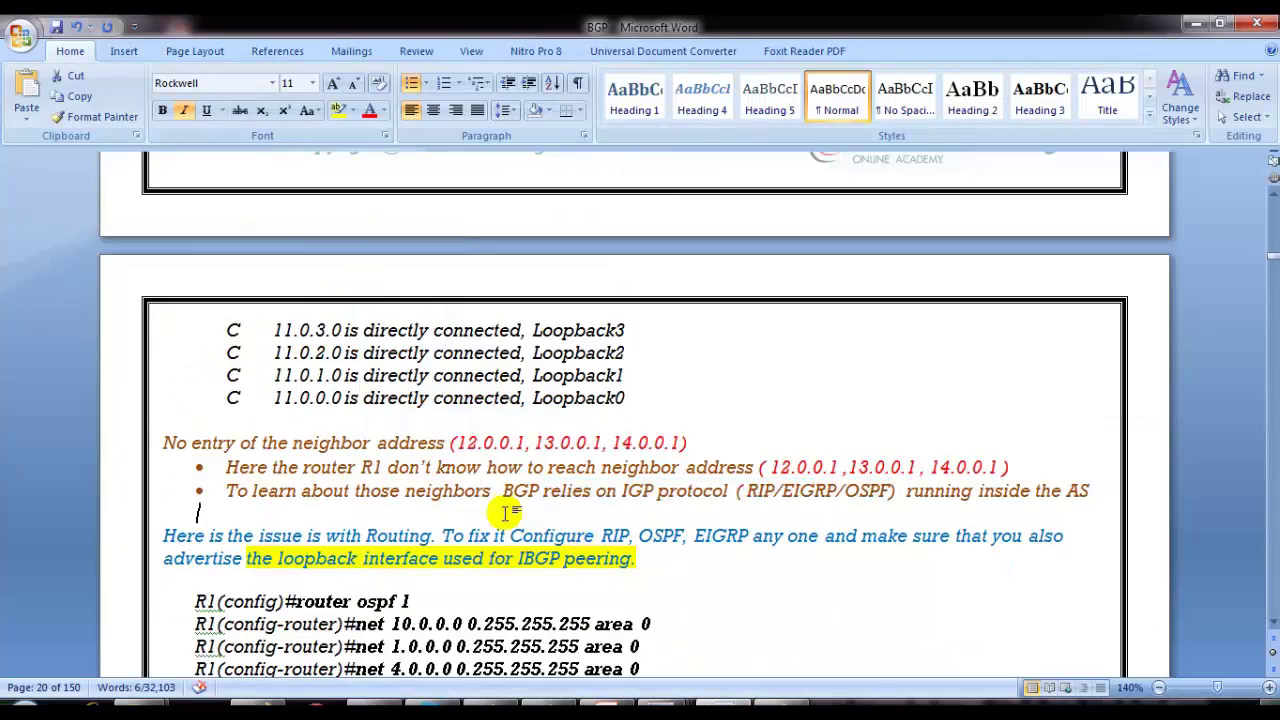
pyautogui.scroll(-5, 508, 512)
pyautogui.moveTo(196, 230); pyautogui.dragTo(392, 342)
pyautogui.click(445, 338)
pyautogui.moveTo(373, 232); pyautogui.dragTo(495, 260)
pyautogui.click(440, 262)
pyautogui.moveTo(391, 253); pyautogui.dragTo(500, 297)
pyautogui.click(468, 297)
pyautogui.moveTo(382, 318); pyautogui.dragTo(621, 337)
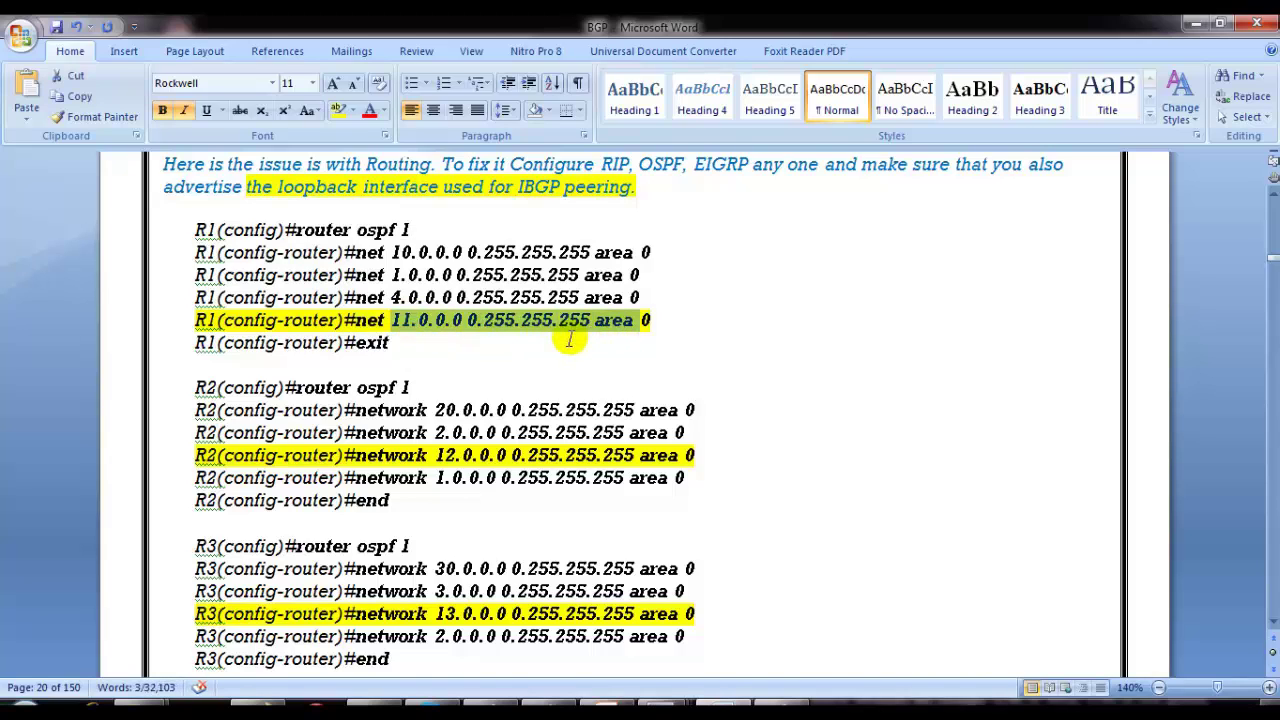
pyautogui.moveTo(357, 320); pyautogui.dragTo(482, 322)
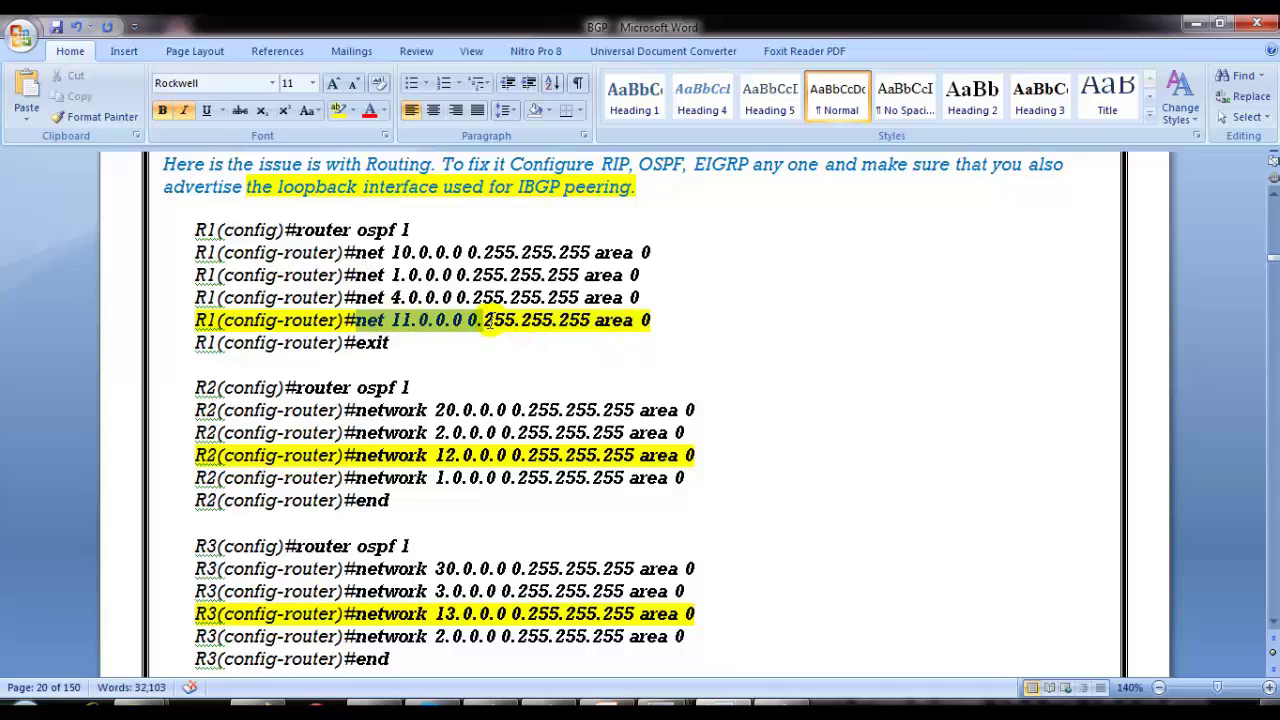
pyautogui.moveTo(391, 274); pyautogui.dragTo(430, 300)
pyautogui.moveTo(357, 232); pyautogui.dragTo(440, 343)
pyautogui.moveTo(300, 230); pyautogui.dragTo(427, 372)
pyautogui.click(392, 342)
pyautogui.moveTo(391, 320); pyautogui.dragTo(531, 320)
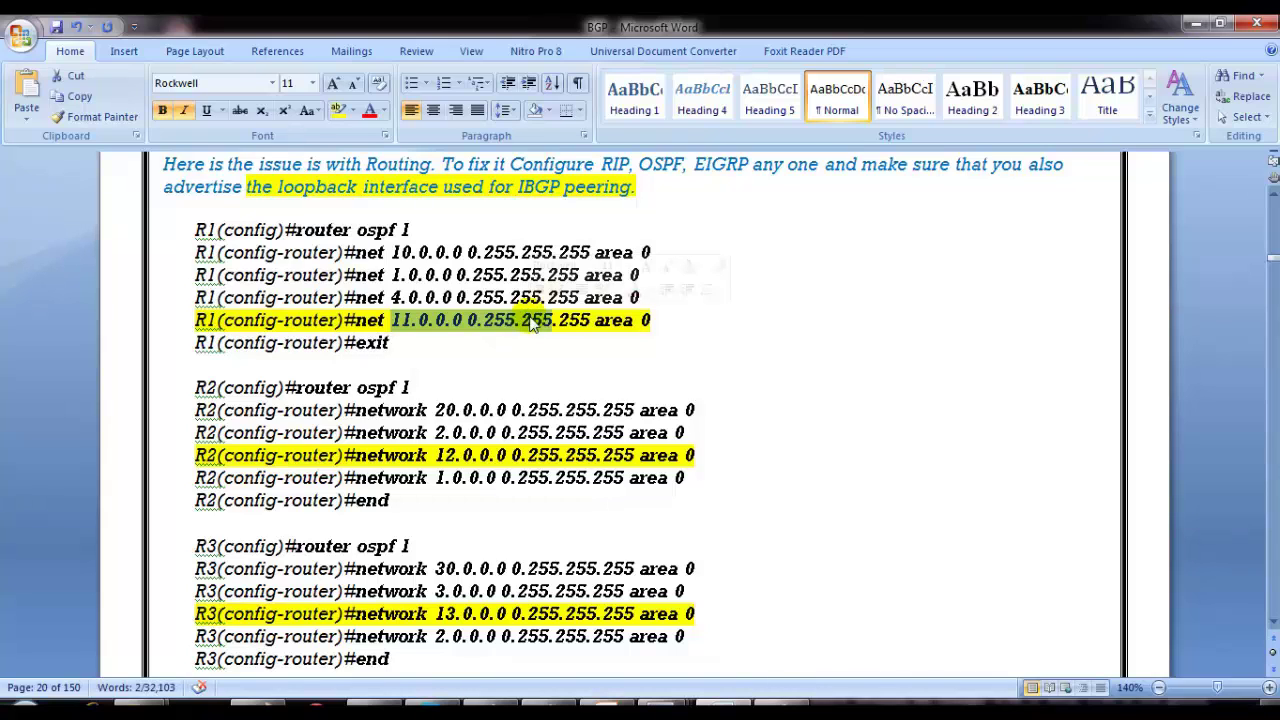
pyautogui.scroll(1, 493, 330)
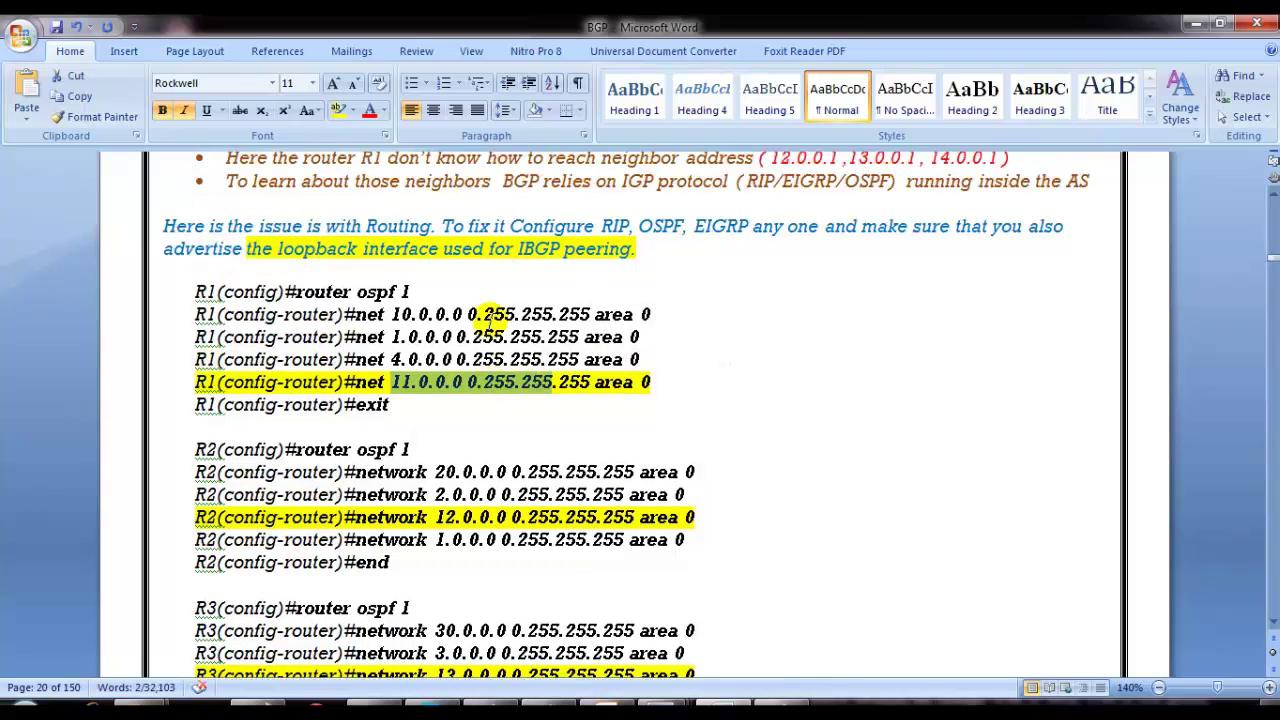
pyautogui.click(493, 382)
pyautogui.moveTo(393, 382); pyautogui.dragTo(515, 382)
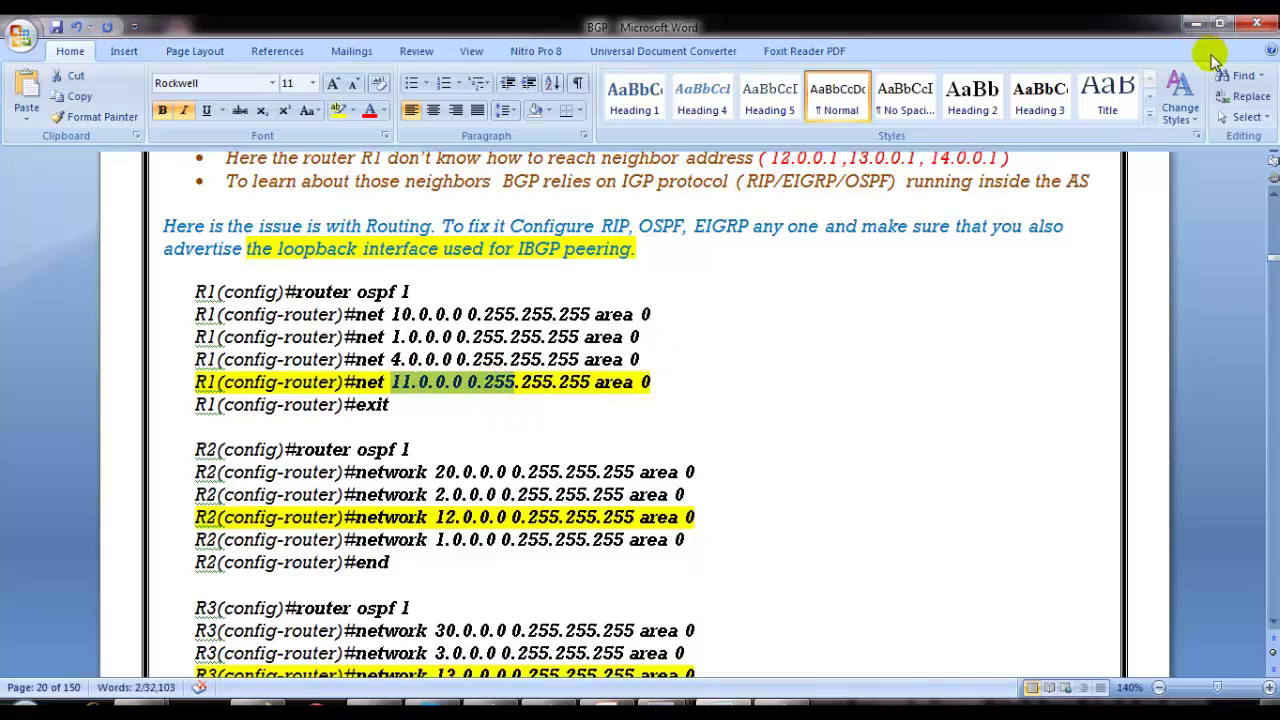
pyautogui.click(1195, 22)
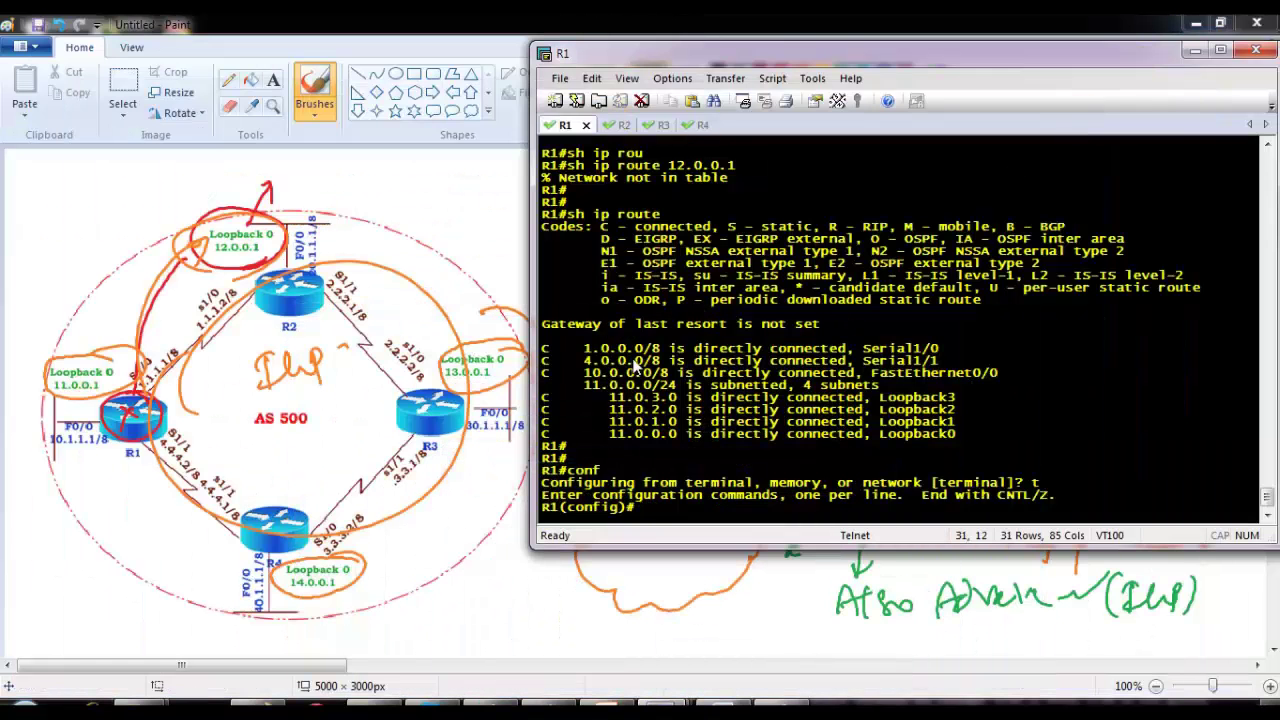
# Start OSPF routing process 1 on R1.
pyautogui.press('Return')
pyautogui.write('router os')
pyautogui.press('Tab')
pyautogui.write('1')
pyautogui.press('Return')
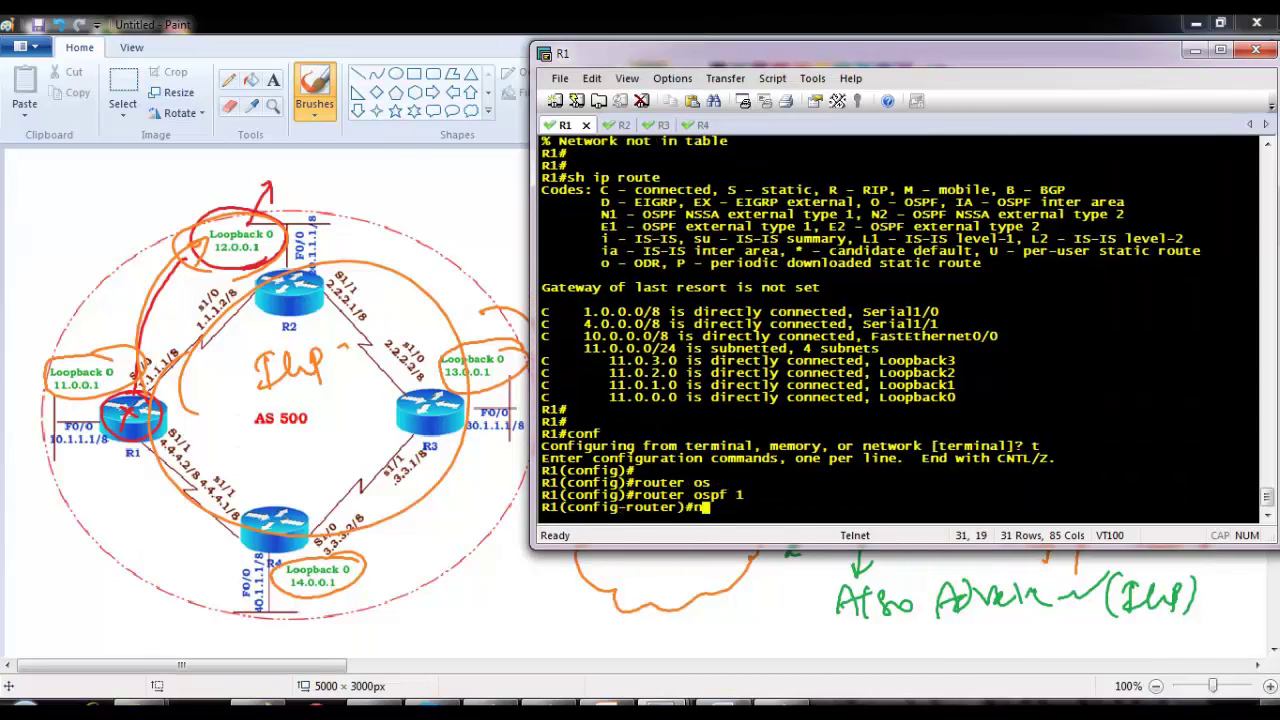
# Advertise network 10.0.0.0 with wildcard 0.255.255.255 in OSPF area 0 on R1.
pyautogui.write('net')
pyautogui.press('Tab')
pyautogui.write('10.0.0.')
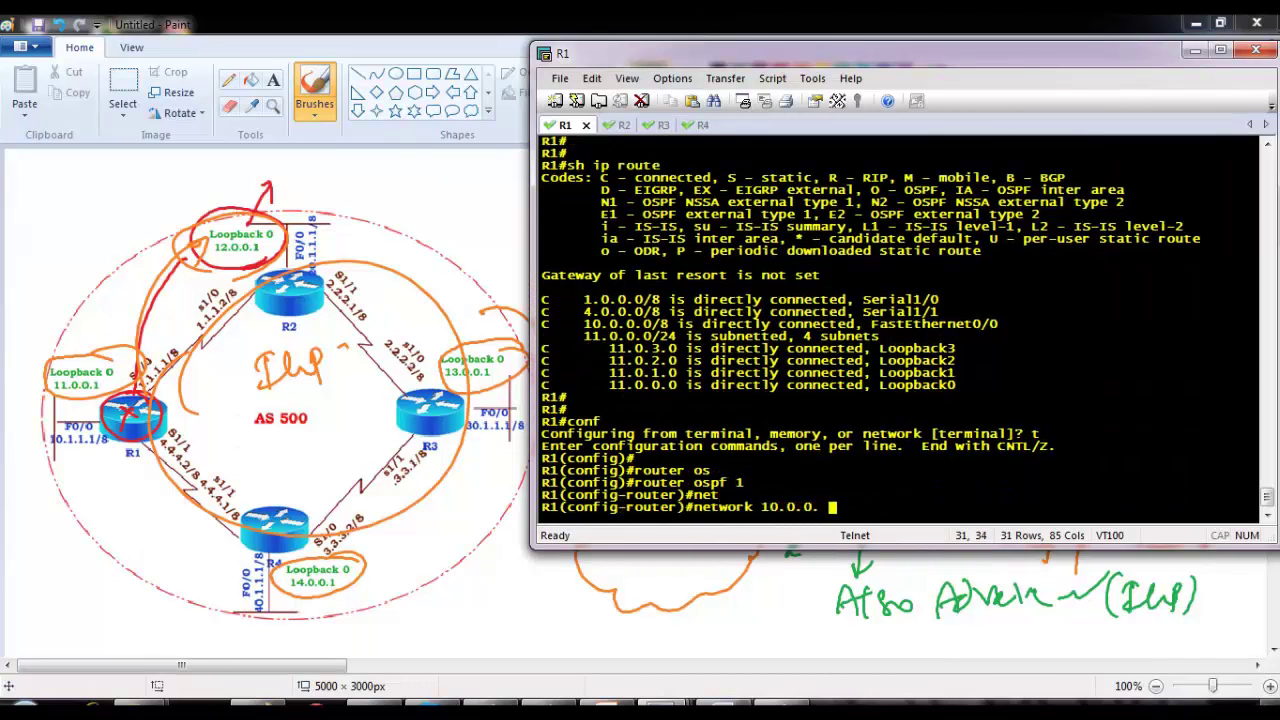
pyautogui.write('0  0.255.255.255 area 0')
pyautogui.press('Return')
# Reuse the previous network statement to advertise 1.0.0.0 with wildcard 0.255.255.255 in area 0 on R1.
pyautogui.press('Up')
pyautogui.press('Left')
pyautogui.press('Left')
pyautogui.press('Left')
pyautogui.press('Left')
pyautogui.press('Left')
pyautogui.press('Left')
pyautogui.press('Left')
pyautogui.press('Left')
pyautogui.press('Left')
pyautogui.press('Left')
pyautogui.press('Left')
pyautogui.press('Left')
pyautogui.press('Left')
pyautogui.press('Left')
pyautogui.press('Left')
pyautogui.press('Left')
pyautogui.press('Left')
pyautogui.press('Left')
pyautogui.press('Left')
pyautogui.press('Left')
pyautogui.press('Left')
pyautogui.press('Left')
pyautogui.press('Left')
pyautogui.press('Left')
pyautogui.press('Left')
pyautogui.press('Left')
pyautogui.press('Left')
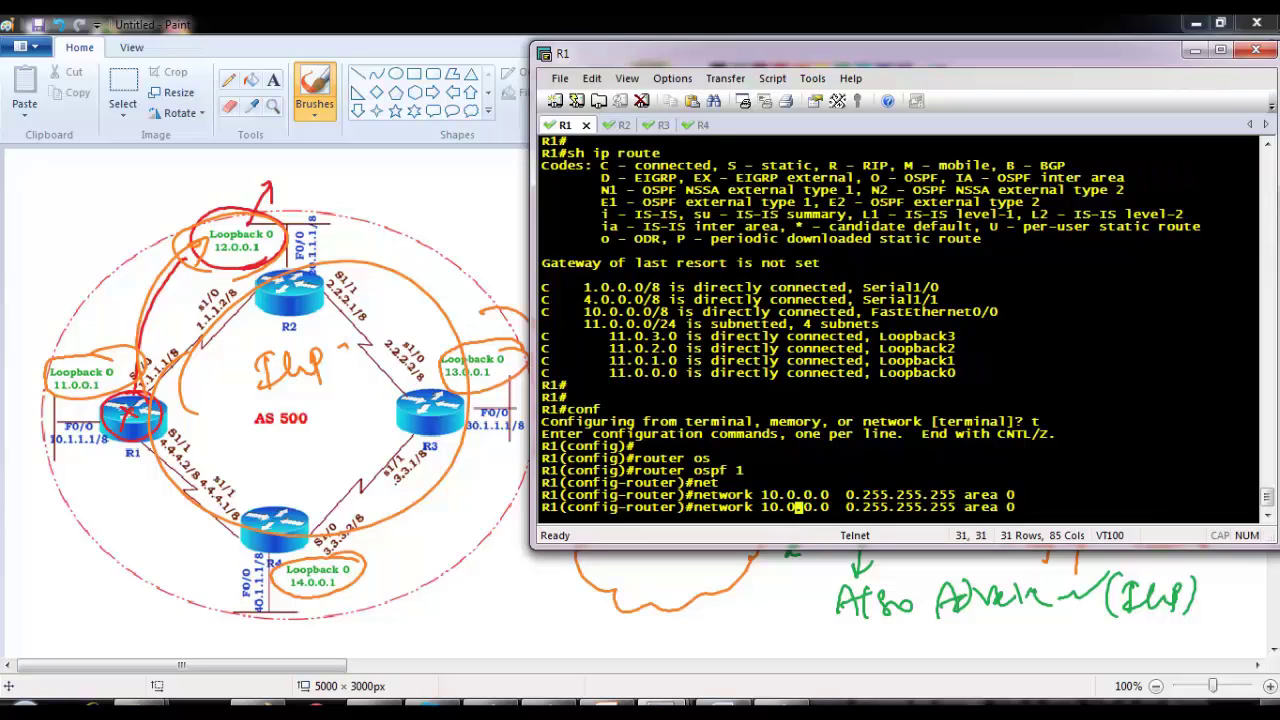
pyautogui.press('Delete')
pyautogui.press('Return')
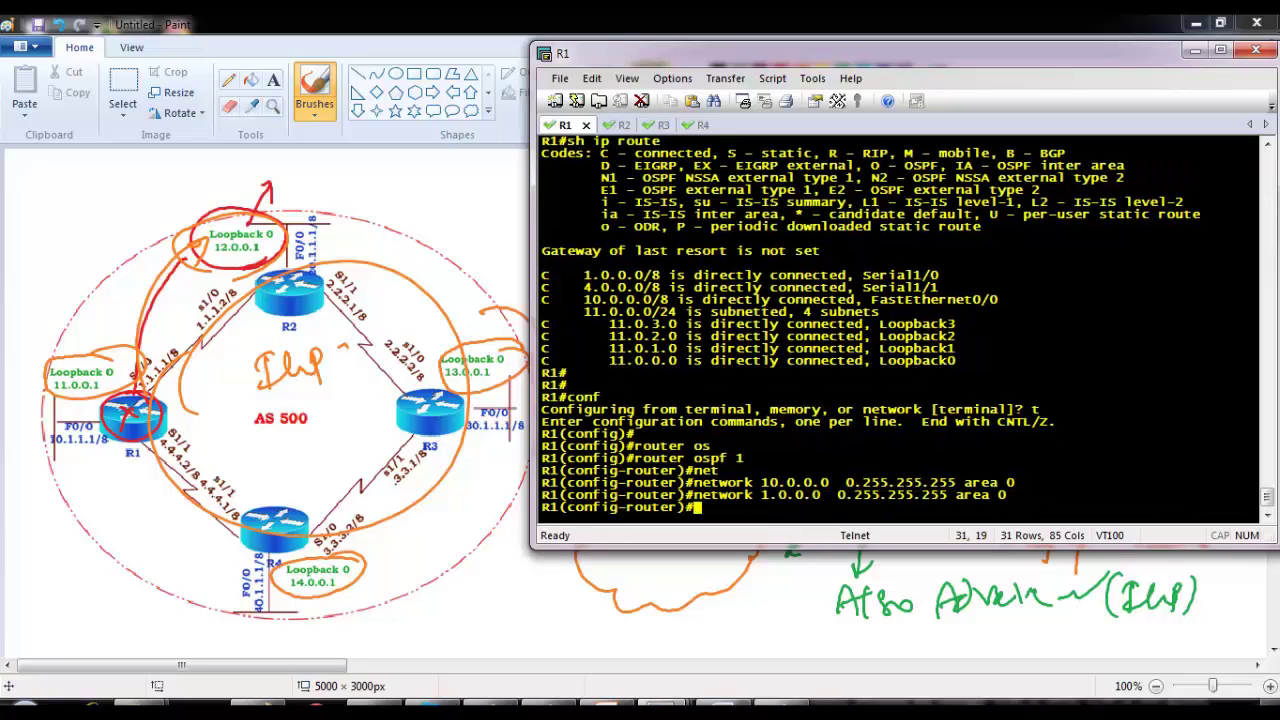
# Advertise network 4.0.0.0 with wildcard 0.255.255.255 in area 0 on R1 by editing the previous statement.
pyautogui.press('Up')
pyautogui.press('Left')
pyautogui.press('Left')
pyautogui.press('Left')
pyautogui.press('Left')
pyautogui.press('Left')
pyautogui.press('Left')
pyautogui.press('Left')
pyautogui.press('Left')
pyautogui.press('Left')
pyautogui.press('Left')
pyautogui.press('Left')
pyautogui.press('Left')
pyautogui.press('Left')
pyautogui.press('Left')
pyautogui.press('Left')
pyautogui.press('Left')
pyautogui.press('Left')
pyautogui.press('Left')
pyautogui.press('Left')
pyautogui.press('Left')
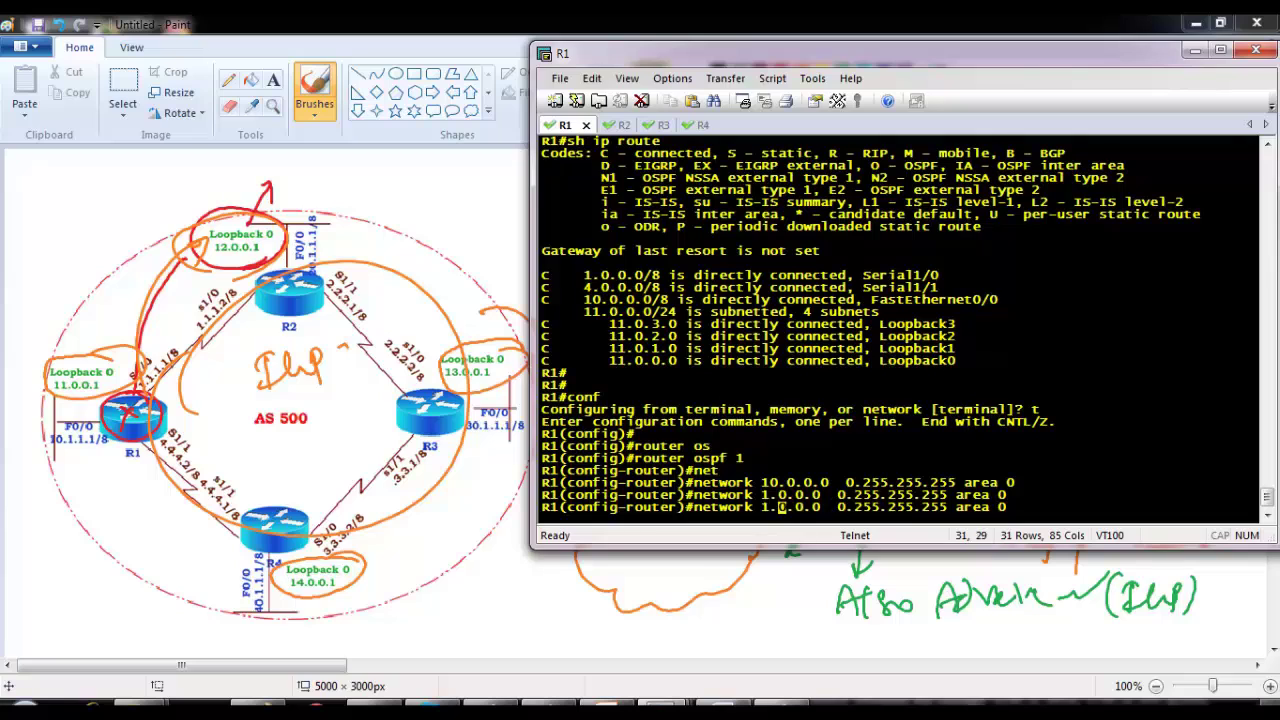
pyautogui.press('BackSpace')
pyautogui.write('4')
pyautogui.press('Return')
pyautogui.press('Return')
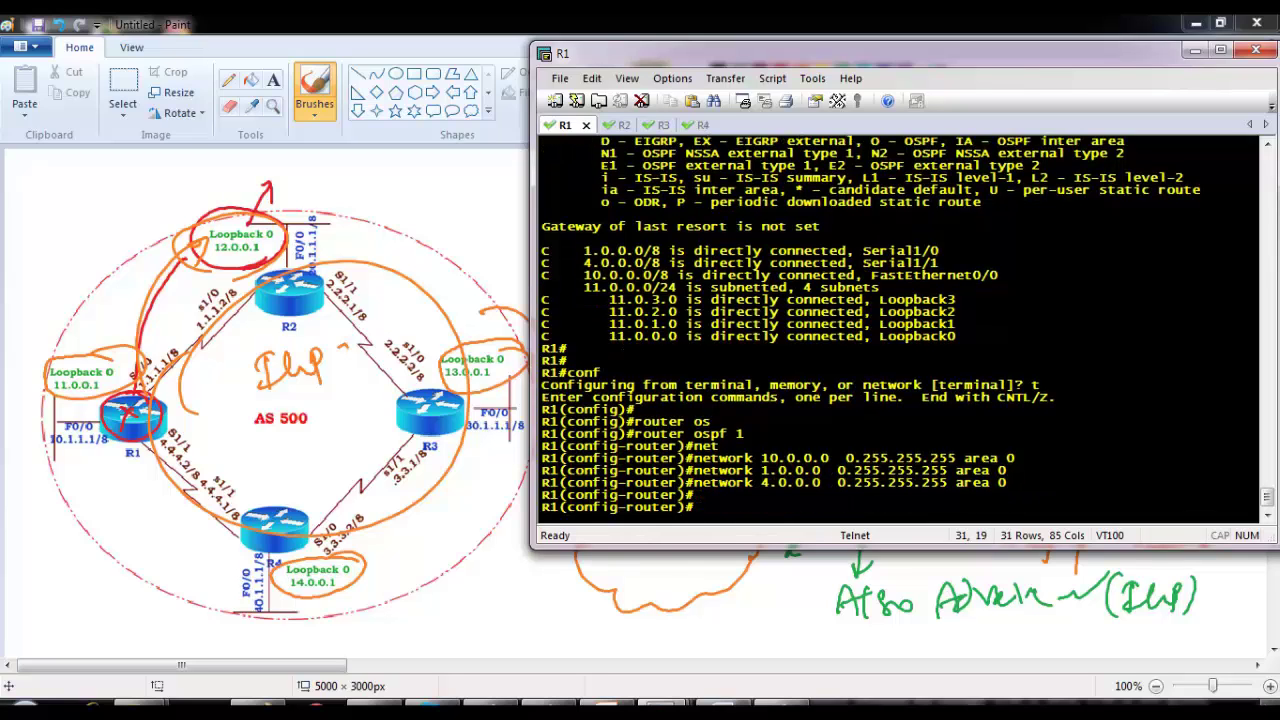
# Advertise R1's loopback network 11.0.0.0 with wildcard 0.255.255.255 in area 0 and exit router configuration mode.
pyautogui.press('Up')
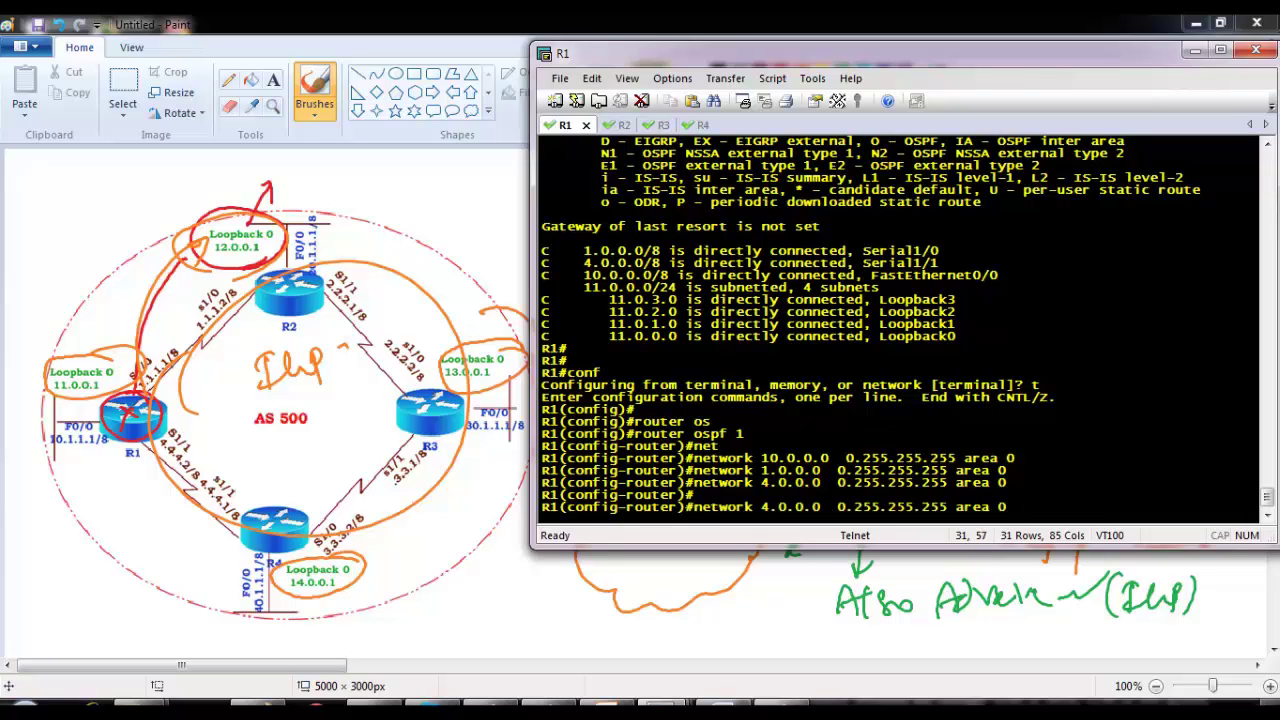
pyautogui.press('Left')
pyautogui.press('Left')
pyautogui.press('Left')
pyautogui.press('Left')
pyautogui.press('Left')
pyautogui.press('Left')
pyautogui.press('Left')
pyautogui.press('Left')
pyautogui.press('Left')
pyautogui.press('Left')
pyautogui.press('Left')
pyautogui.press('Left')
pyautogui.press('Left')
pyautogui.press('Left')
pyautogui.press('Left')
pyautogui.press('Left')
pyautogui.press('Left')
pyautogui.press('Left')
pyautogui.press('Left')
pyautogui.press('Left')
pyautogui.press('Delete')
pyautogui.write('11')
pyautogui.press('Return')
pyautogui.press('Return')
pyautogui.write('e')
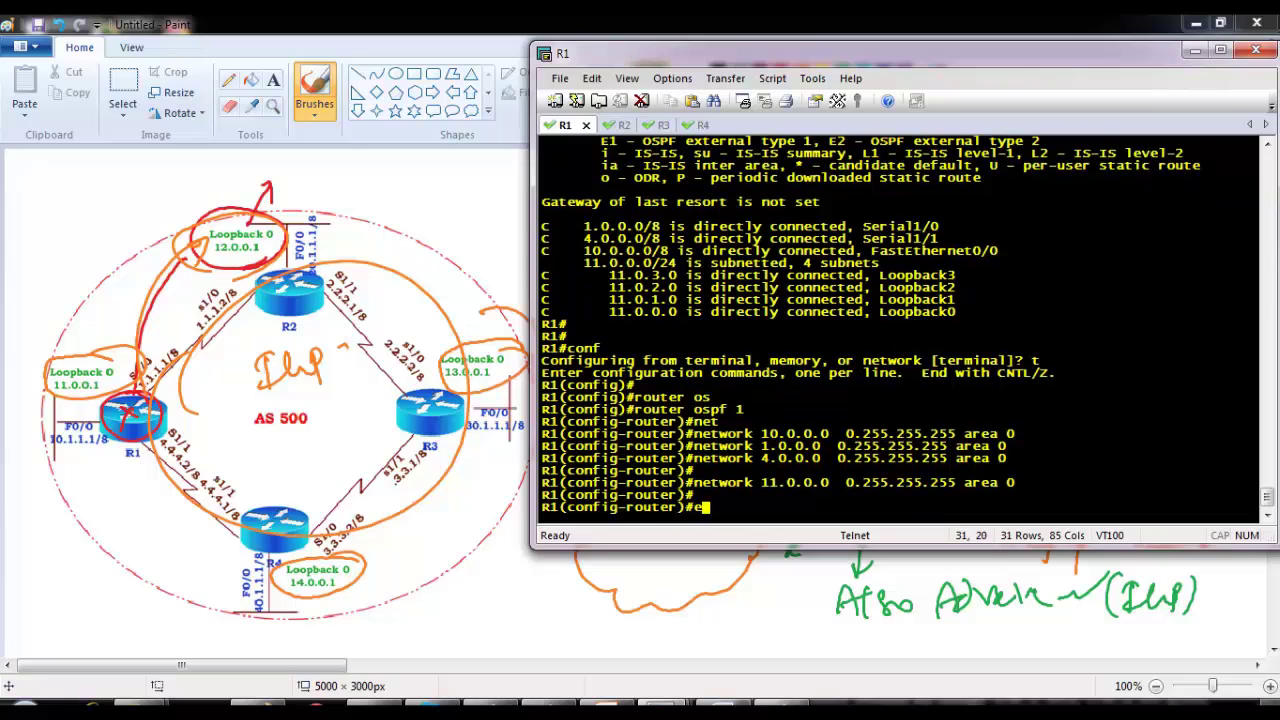
pyautogui.write('xit')
pyautogui.press('Return')
pyautogui.press('Return')
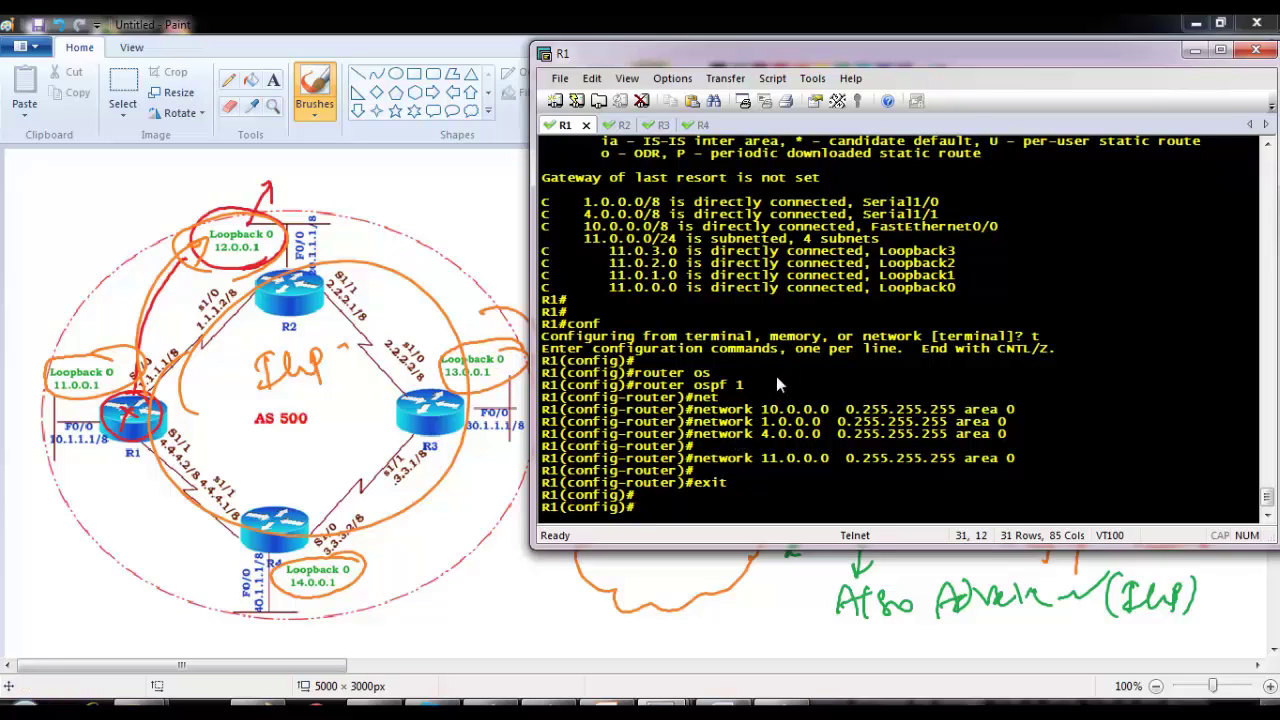
pyautogui.moveTo(690, 409); pyautogui.dragTo(828, 462)
pyautogui.click(667, 100)
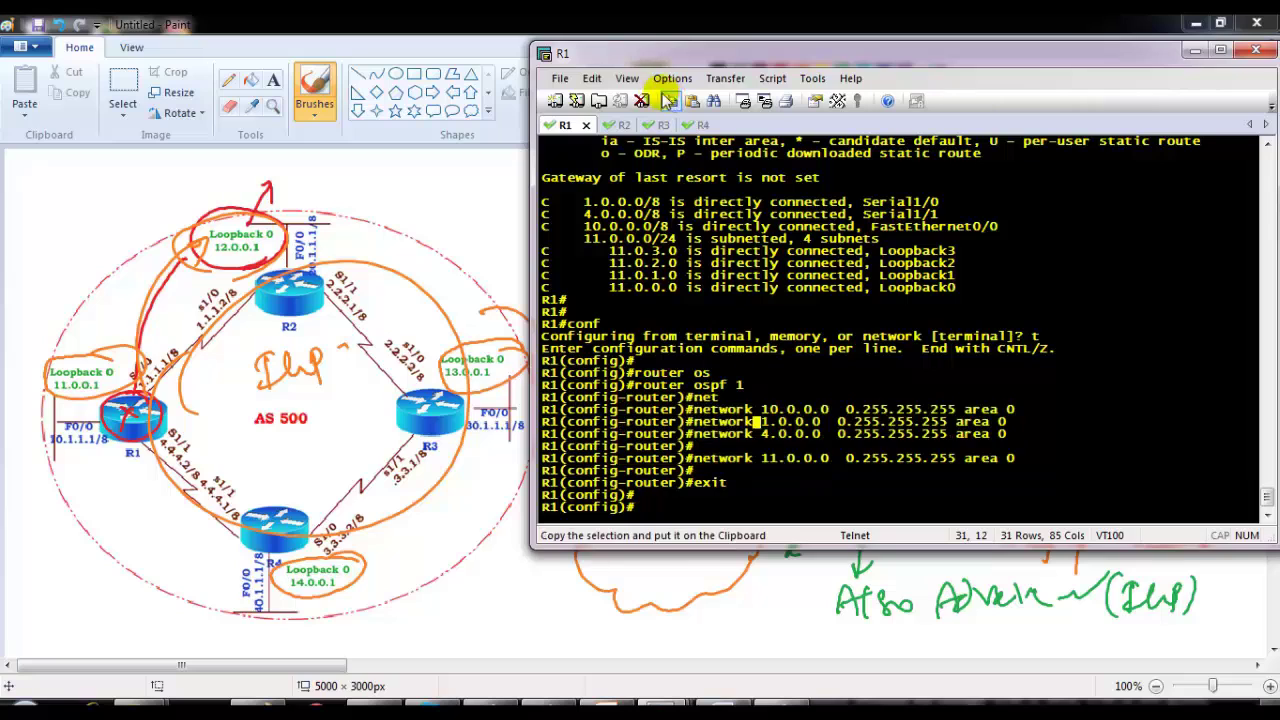
# Switch to the R2 session, enter global configuration mode and start OSPF process 1.
pyautogui.click(622, 125)
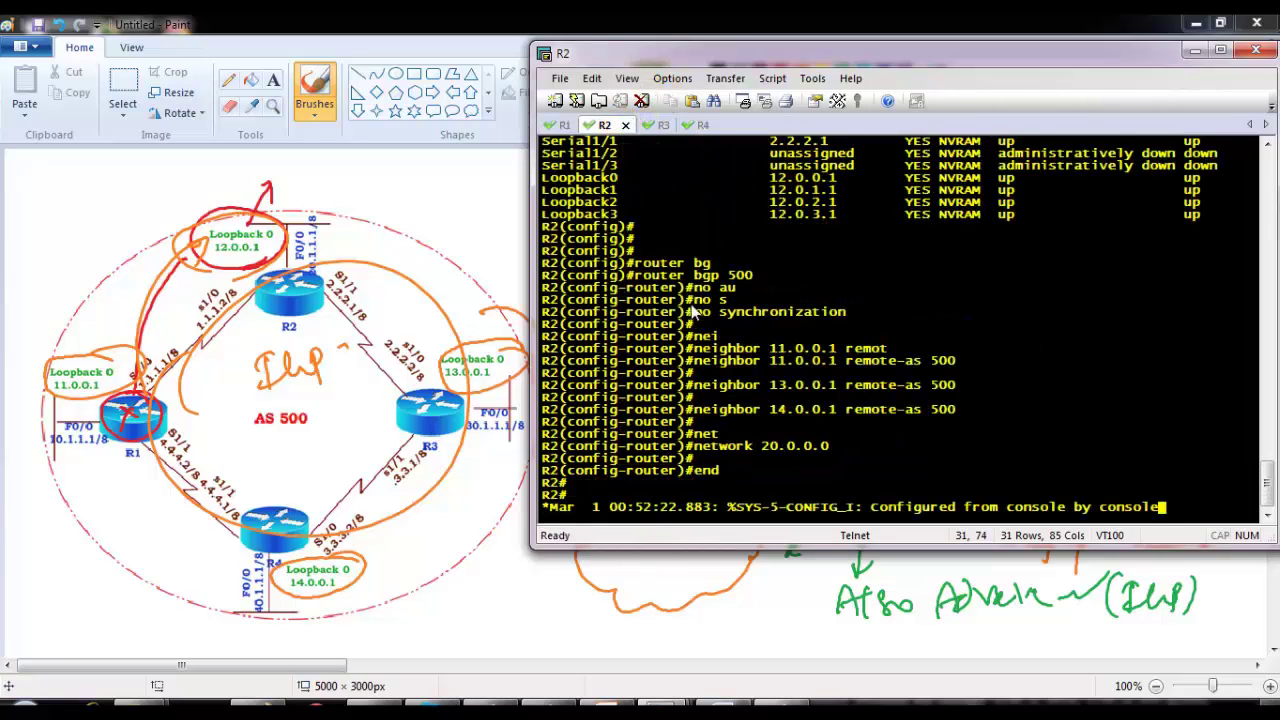
pyautogui.press('Return')
pyautogui.write('conf')
pyautogui.press('Return')
pyautogui.write('t')
pyautogui.press('Return')
pyautogui.write('router os')
pyautogui.press('Tab')
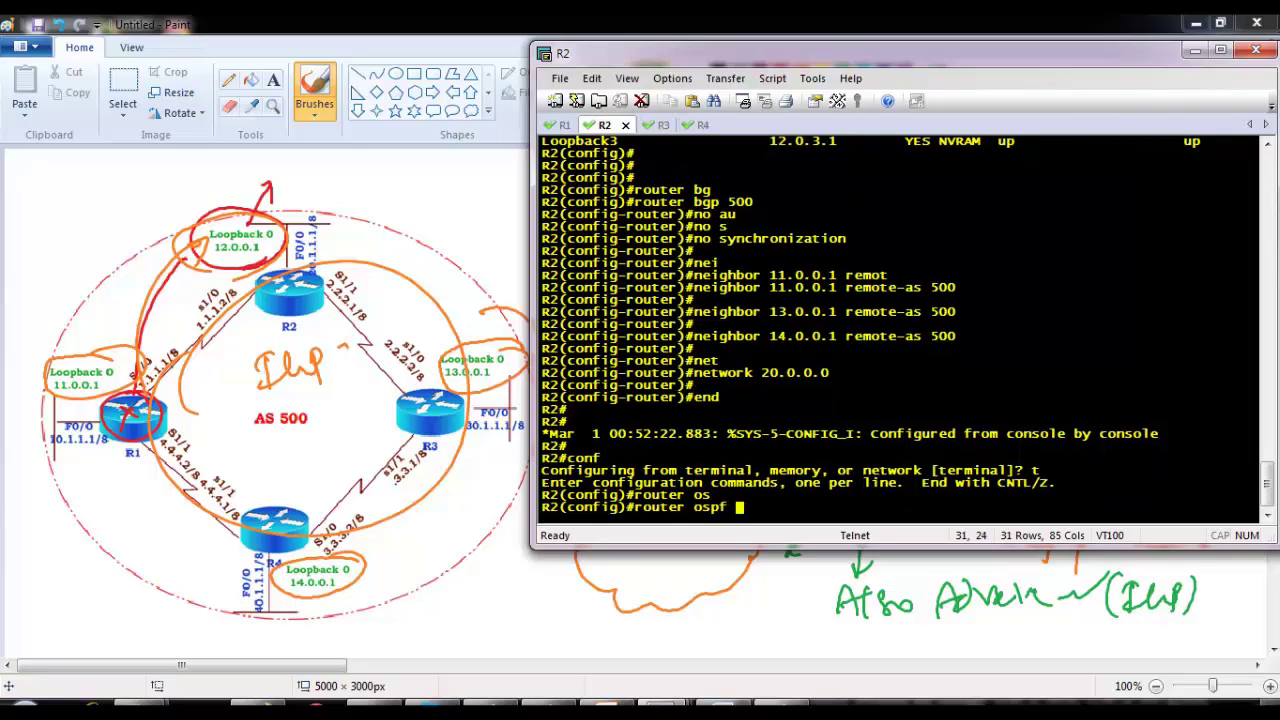
pyautogui.write('1')
pyautogui.press('Return')
# Advertise network 20.0.0.0 with wildcard 0.255.255.255 in OSPF area 0 on R2.
pyautogui.write('net')
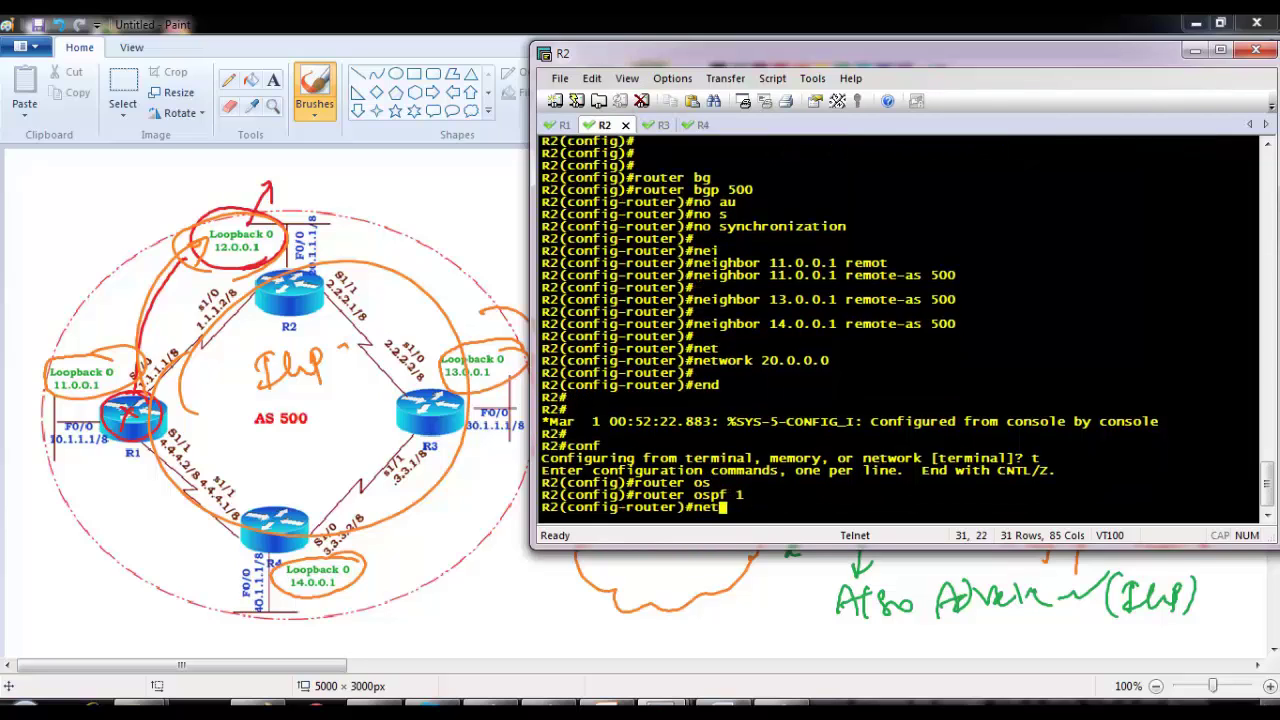
pyautogui.press('Tab')
pyautogui.write('20.0.0')
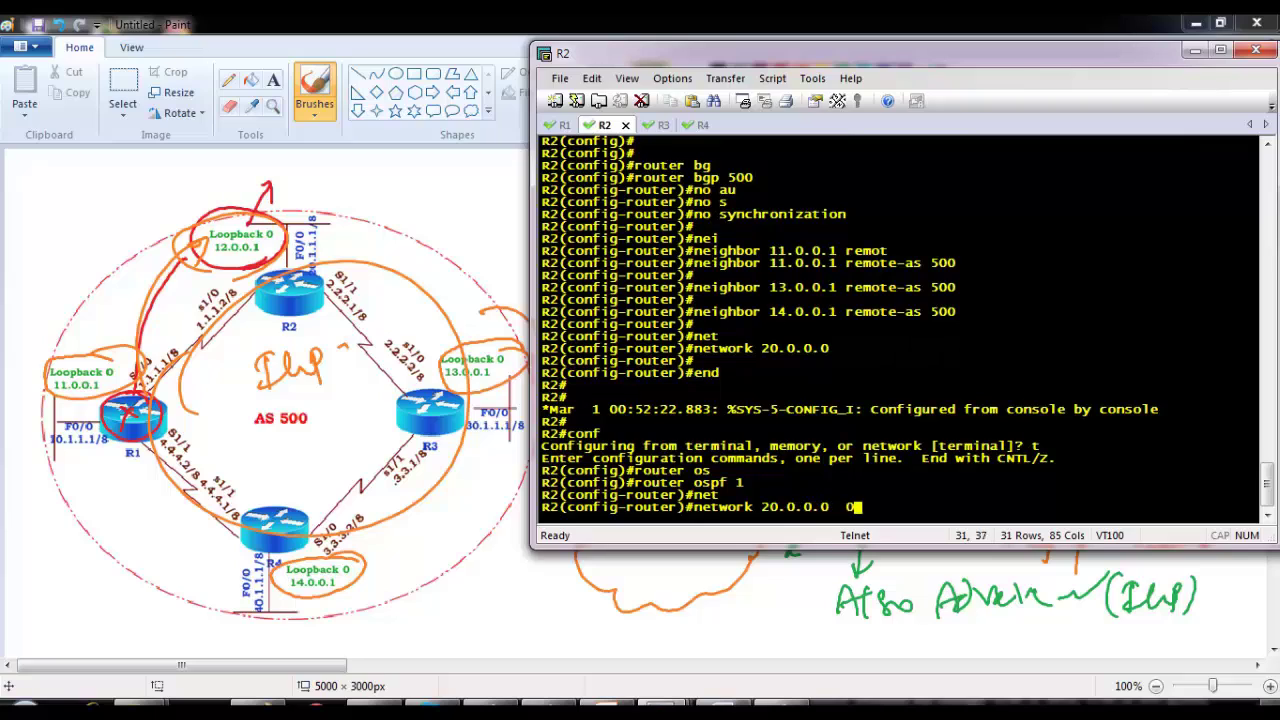
pyautogui.press('BackSpace')
pyautogui.press('BackSpace')
pyautogui.write('5.255.255 are')
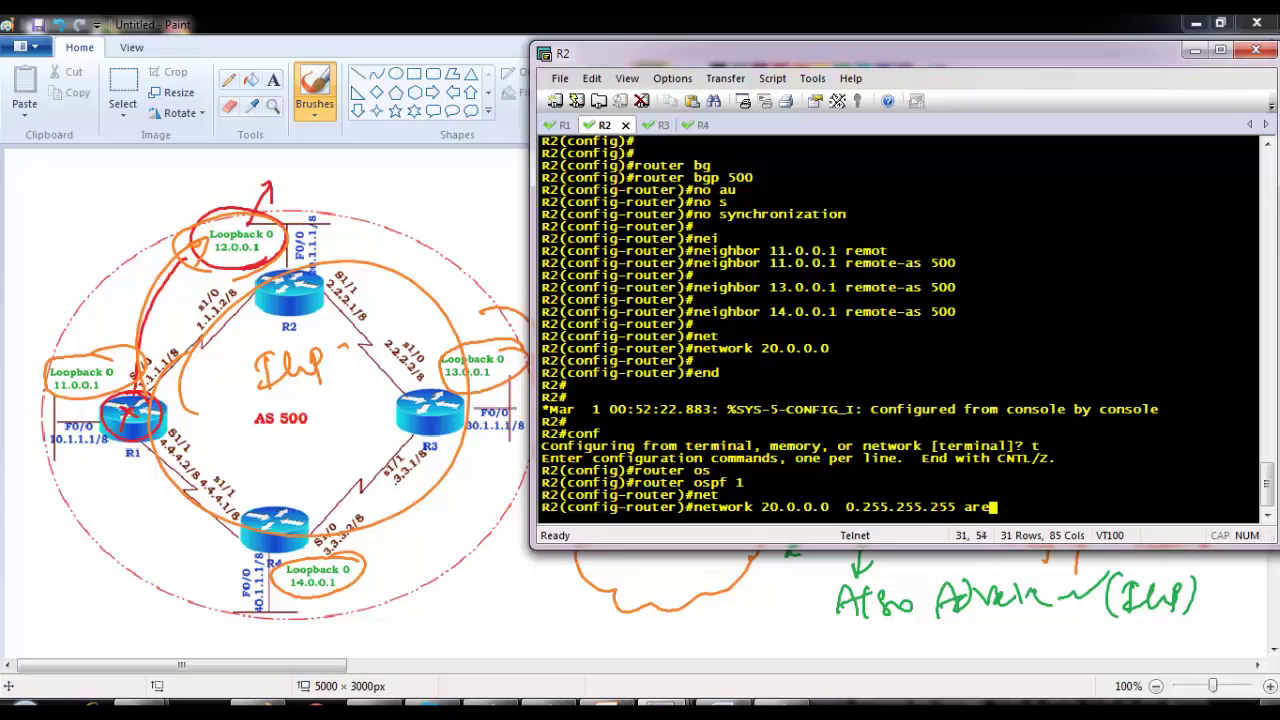
pyautogui.write('0  0')
pyautogui.press('Tab')
# Advertise network 2.0.0.0 with wildcard 0.255.255.255 in OSPF area 0 on R2 by editing the previous statement.
pyautogui.press('Left')
pyautogui.press('Left')
pyautogui.press('Left')
pyautogui.press('Left')
pyautogui.press('Left')
pyautogui.press('Left')
pyautogui.press('Left')
pyautogui.press('Left')
pyautogui.press('Left')
pyautogui.press('Left')
pyautogui.press('Left')
pyautogui.press('Left')
pyautogui.press('Left')
pyautogui.press('Left')
pyautogui.press('Left')
pyautogui.press('Left')
pyautogui.press('Left')
pyautogui.press('Left')
pyautogui.press('Left')
pyautogui.press('Left')
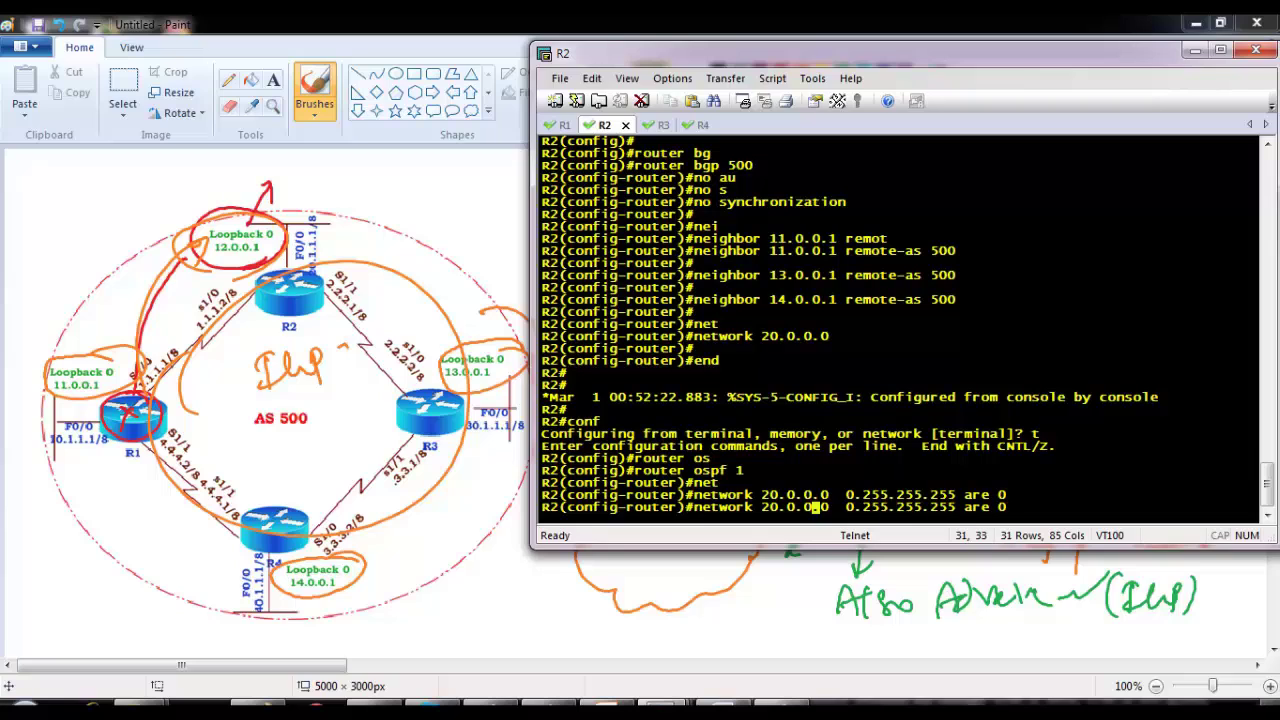
pyautogui.press('BackSpace')
pyautogui.press('Return')
# Advertise network 1.0.0.0 with wildcard 0.255.255.255 in OSPF area 0 on R2, reusing the last network statement.
pyautogui.press('Up')
pyautogui.press('Left')
pyautogui.press('Left')
pyautogui.press('Left')
pyautogui.press('Left')
pyautogui.press('Left')
pyautogui.press('Left')
pyautogui.press('Left')
pyautogui.press('Left')
pyautogui.press('Left')
pyautogui.press('Left')
pyautogui.press('Left')
pyautogui.press('Left')
pyautogui.press('Left')
pyautogui.press('Left')
pyautogui.press('Left')
pyautogui.press('Left')
pyautogui.press('Left')
pyautogui.press('Left')
pyautogui.press('Left')
pyautogui.press('Left')
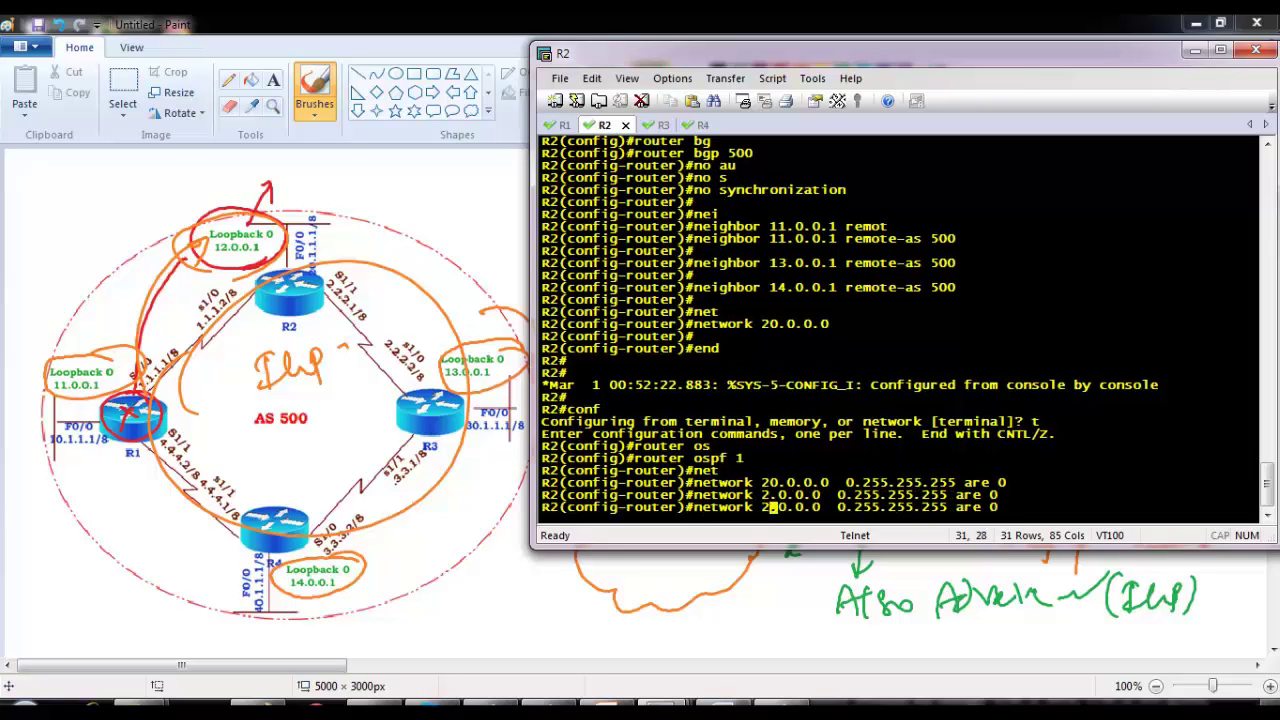
pyautogui.press('Return')
pyautogui.press('Return')
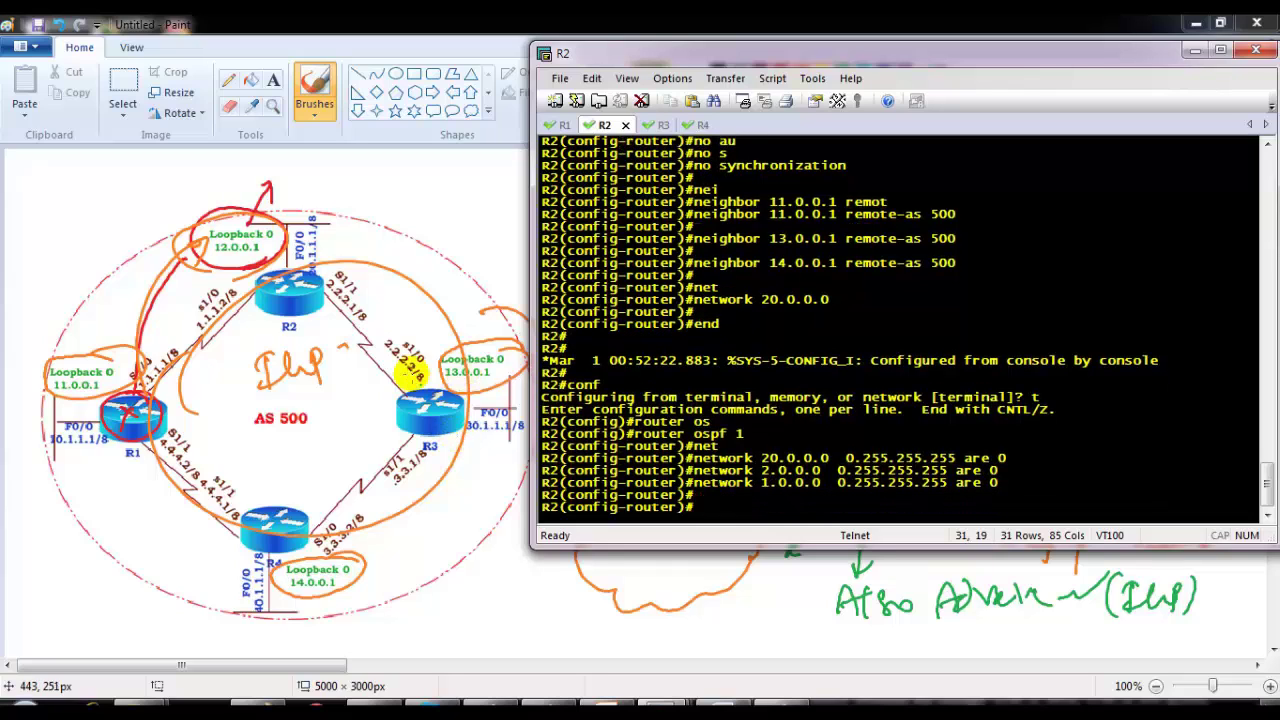
# Advertise R2's loopback network 12.0.0.0 with wildcard 0.255.255.255 in area 0 and end the configuration session.
pyautogui.press('Return')
pyautogui.write('net')
pyautogui.press('Tab')
pyautogui.write('12.0.0.')
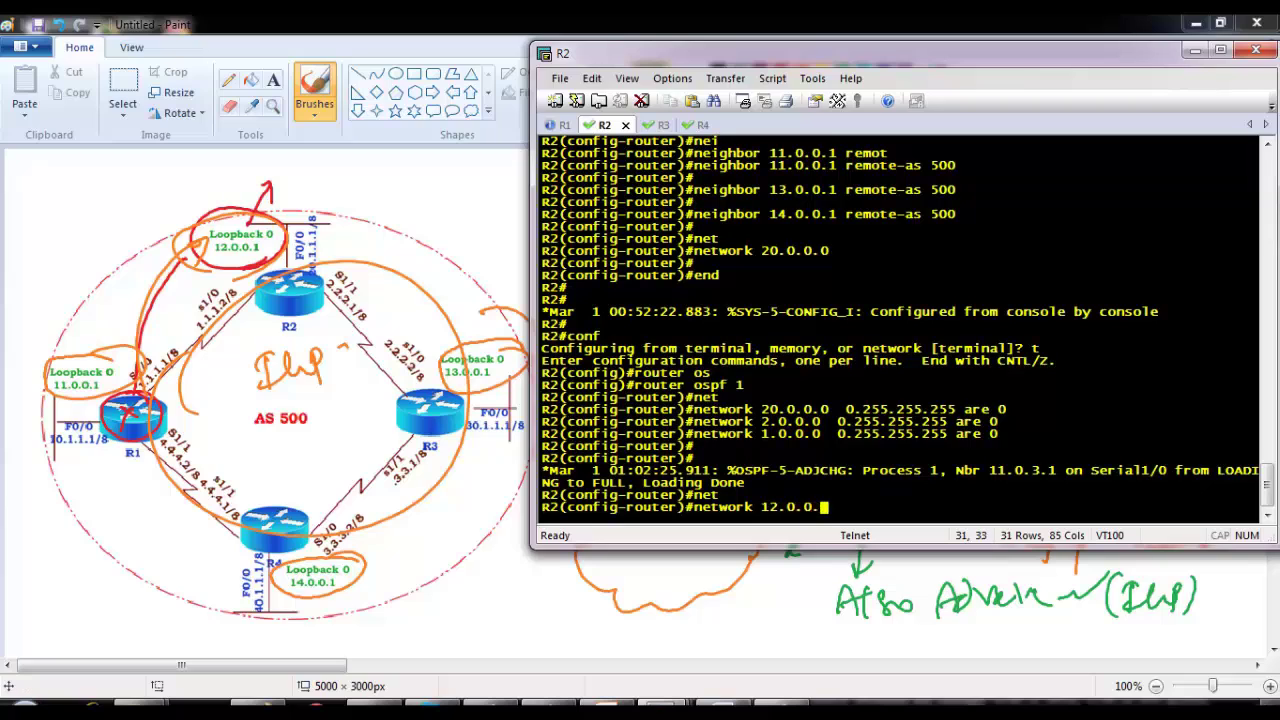
pyautogui.write('0  0.255.255.255 area ')
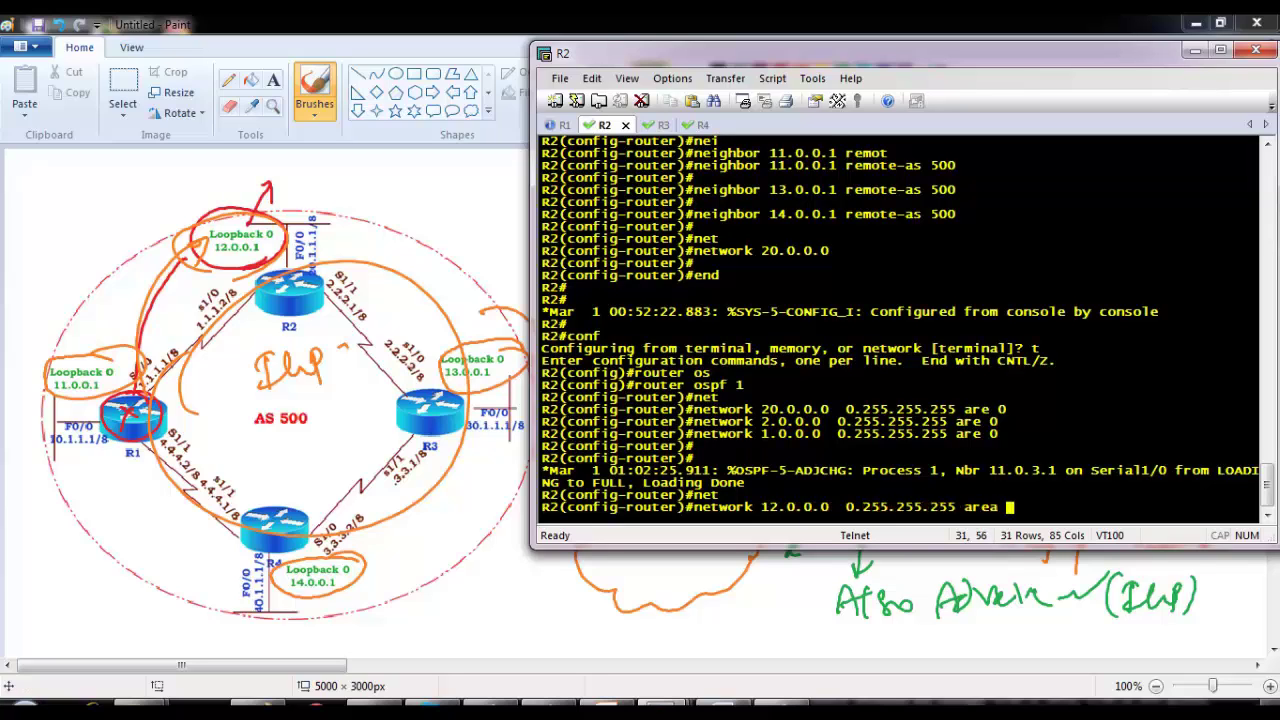
pyautogui.write('0')
pyautogui.press('Return')
pyautogui.write('end')
pyautogui.press('Return')
pyautogui.press('Return')
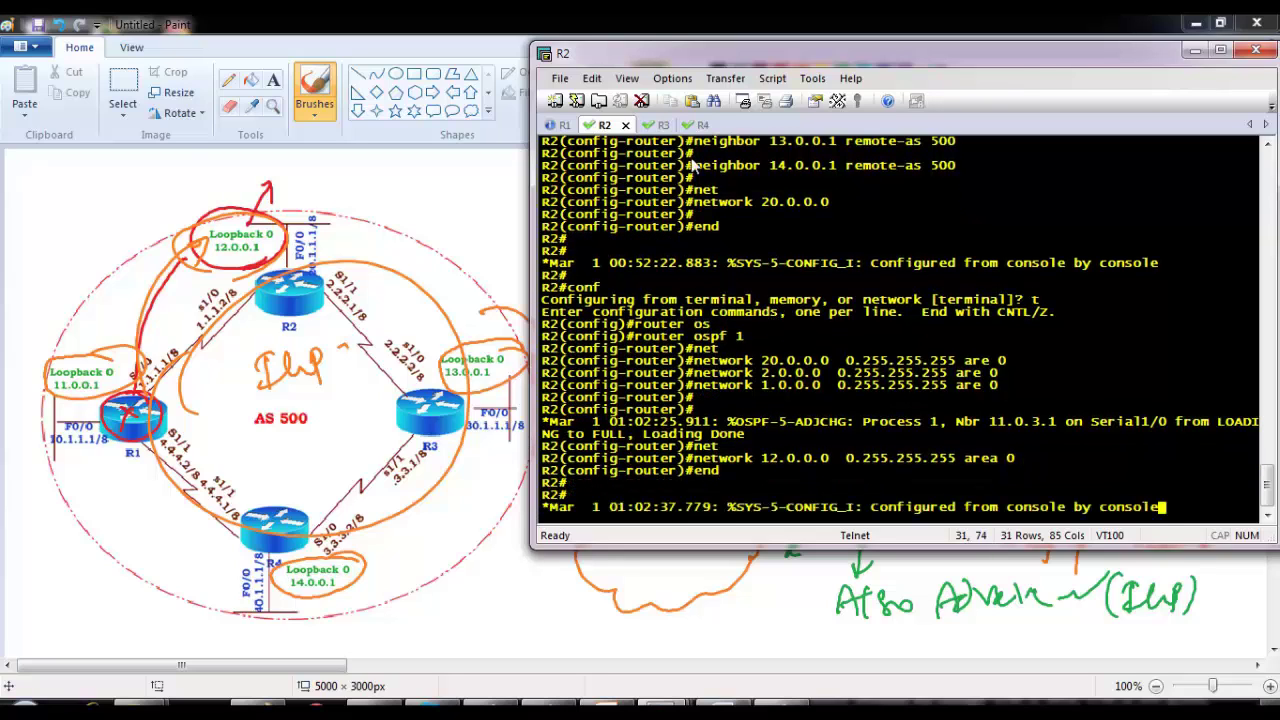
# Switch to the R3 session and enter global configuration mode from the terminal.
pyautogui.click(656, 126)
pyautogui.press('Return')
pyautogui.press('Return')
pyautogui.write('co')
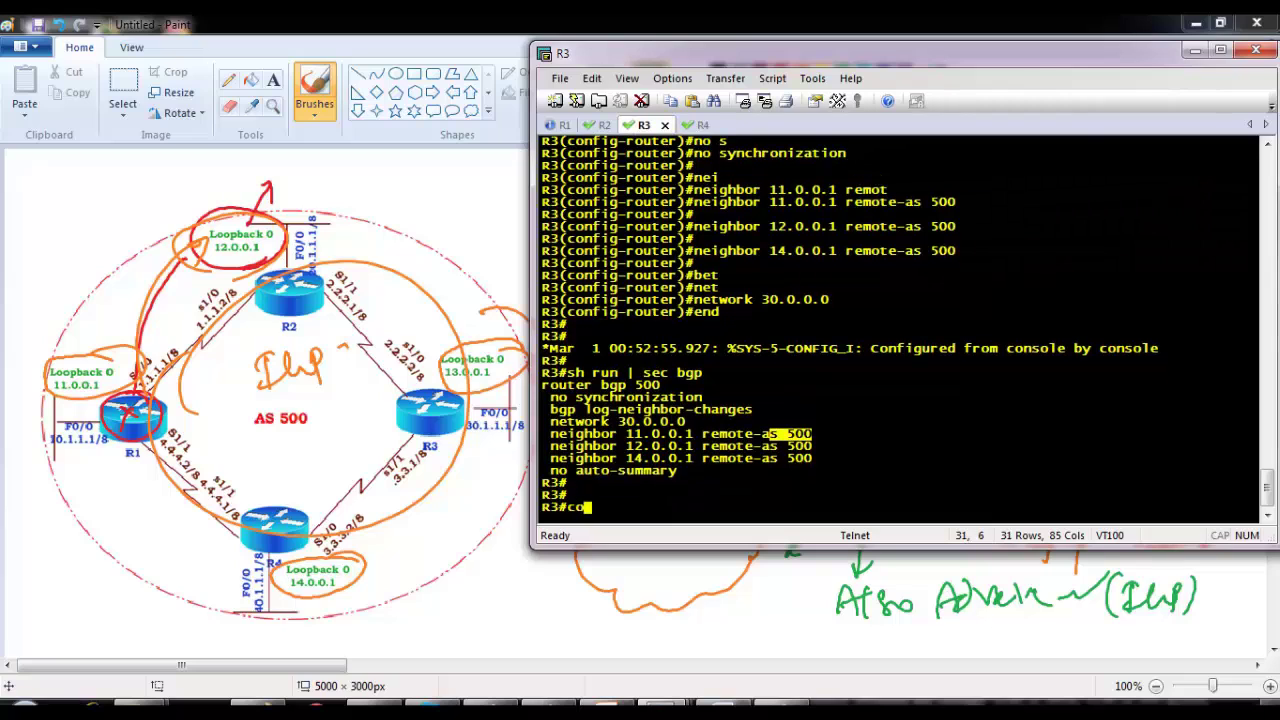
pyautogui.write('nf')
pyautogui.press('Return')
pyautogui.write('t')
pyautogui.press('Return')
pyautogui.write('router bg')
pyautogui.press('Tab')
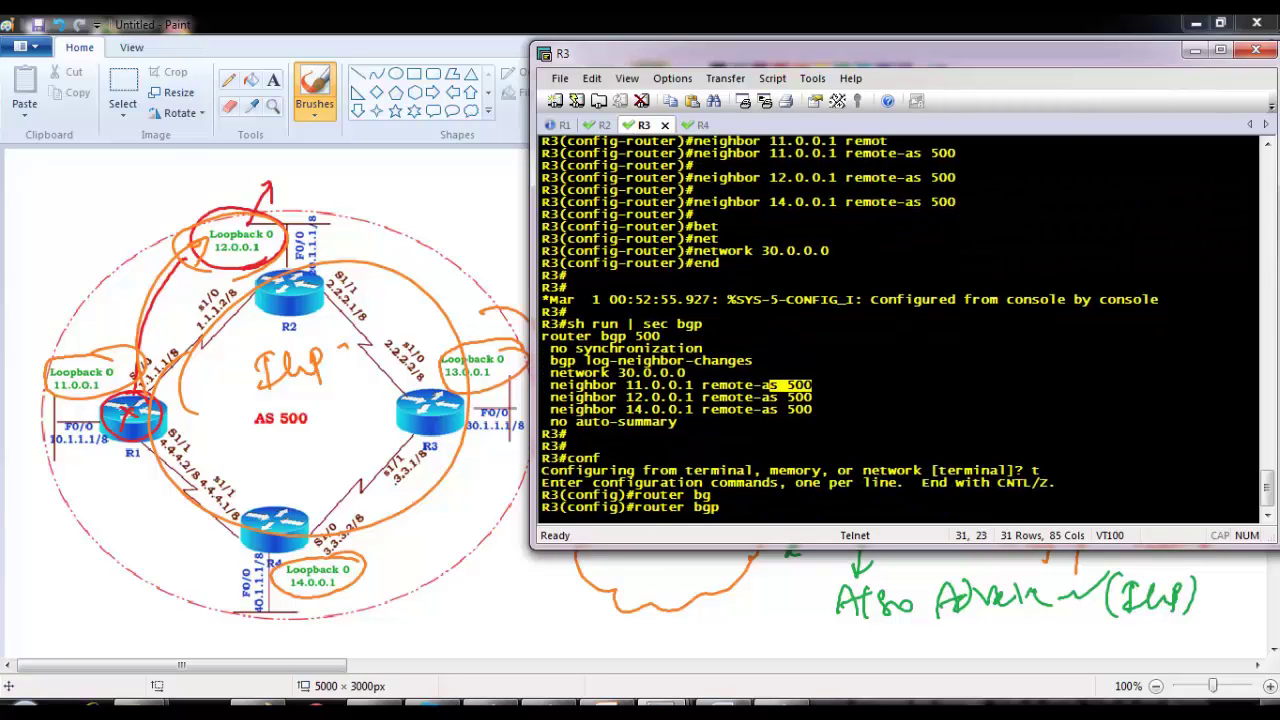
pyautogui.write('500')
pyautogui.press('Return')
pyautogui.write('no au')
pyautogui.press('BackSpace')
pyautogui.press('BackSpace')
pyautogui.press('BackSpace')
pyautogui.press('BackSpace')
pyautogui.write('exit')
pyautogui.press('Return')
pyautogui.press('Return')
# Start OSPF process 1 on R3 and advertise network 30.0.0.0 with wildcard 0.255.255.255 in area 0.
pyautogui.write('router os')
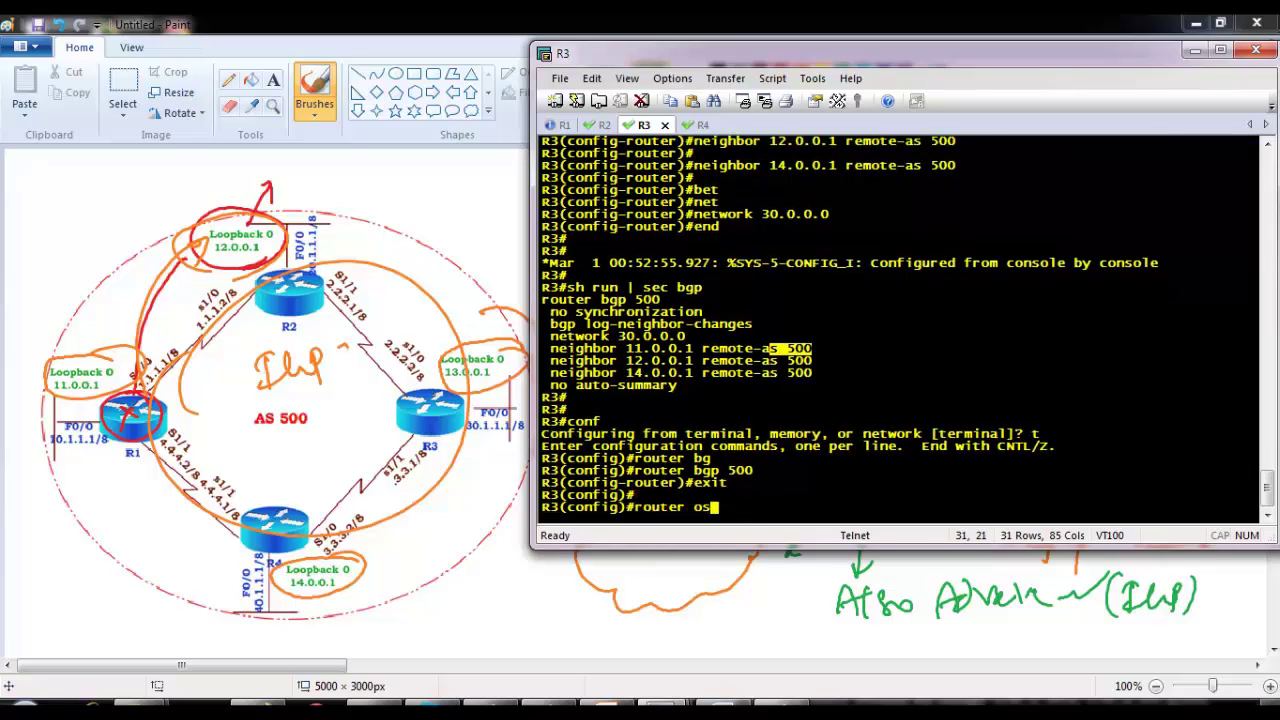
pyautogui.press('Tab')
pyautogui.write('1')
pyautogui.press('Return')
pyautogui.write('net')
pyautogui.press('Tab')
pyautogui.write('30.0.0.0  0.255.255.255 a ')
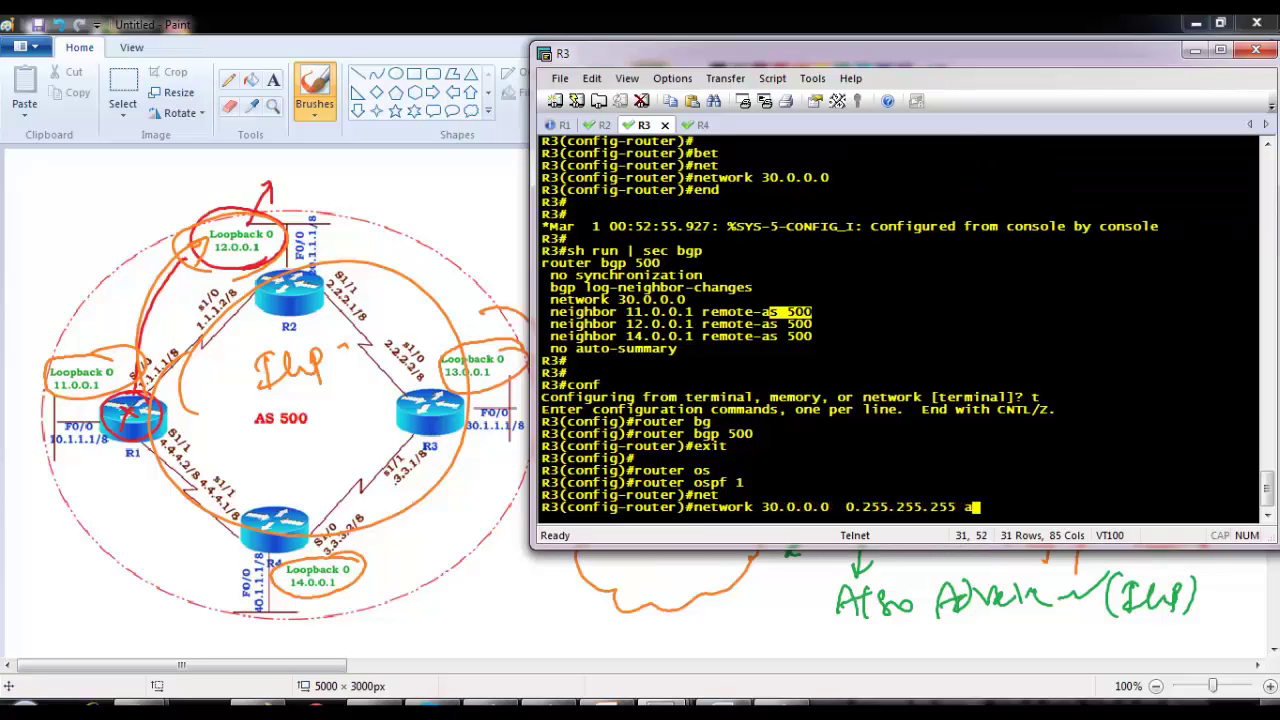
pyautogui.write('0')
pyautogui.press('Return')
pyautogui.press('Return')
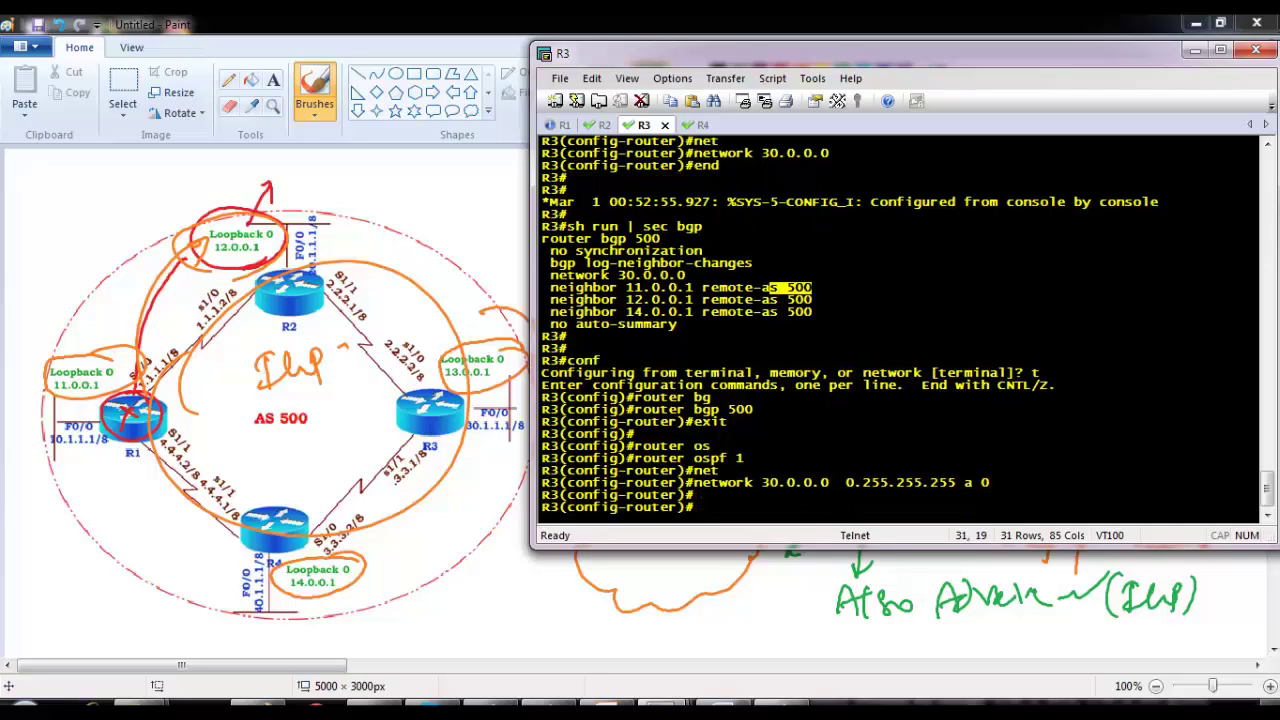
# Advertise network 3.0.0.0 with wildcard 0.255.255.255 in OSPF area 0 on R3 by editing the previous statement.
pyautogui.press('Up')
pyautogui.press('Left')
pyautogui.press('Left')
pyautogui.press('Left')
pyautogui.press('Left')
pyautogui.press('Left')
pyautogui.press('Left')
pyautogui.press('Left')
pyautogui.press('Left')
pyautogui.press('Left')
pyautogui.press('Left')
pyautogui.press('Left')
pyautogui.press('Left')
pyautogui.press('Left')
pyautogui.press('Left')
pyautogui.press('Left')
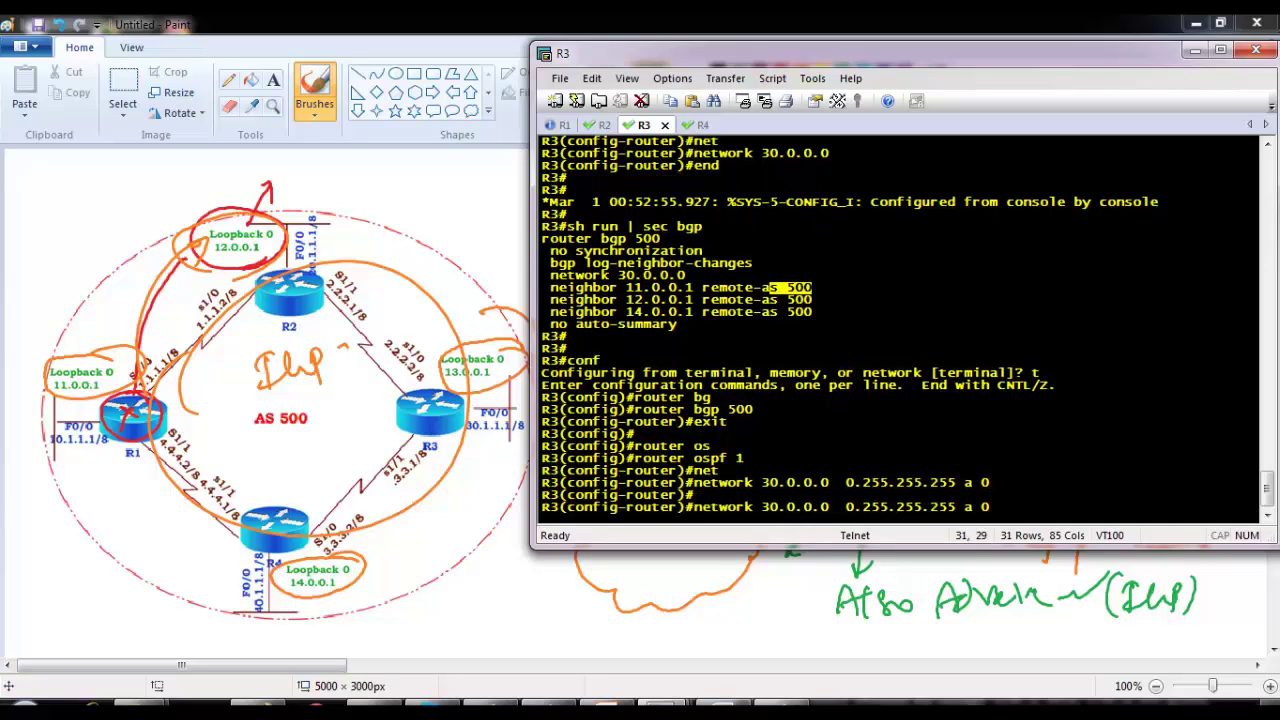
pyautogui.press('Delete')
pyautogui.press('Return')
pyautogui.press('Return')
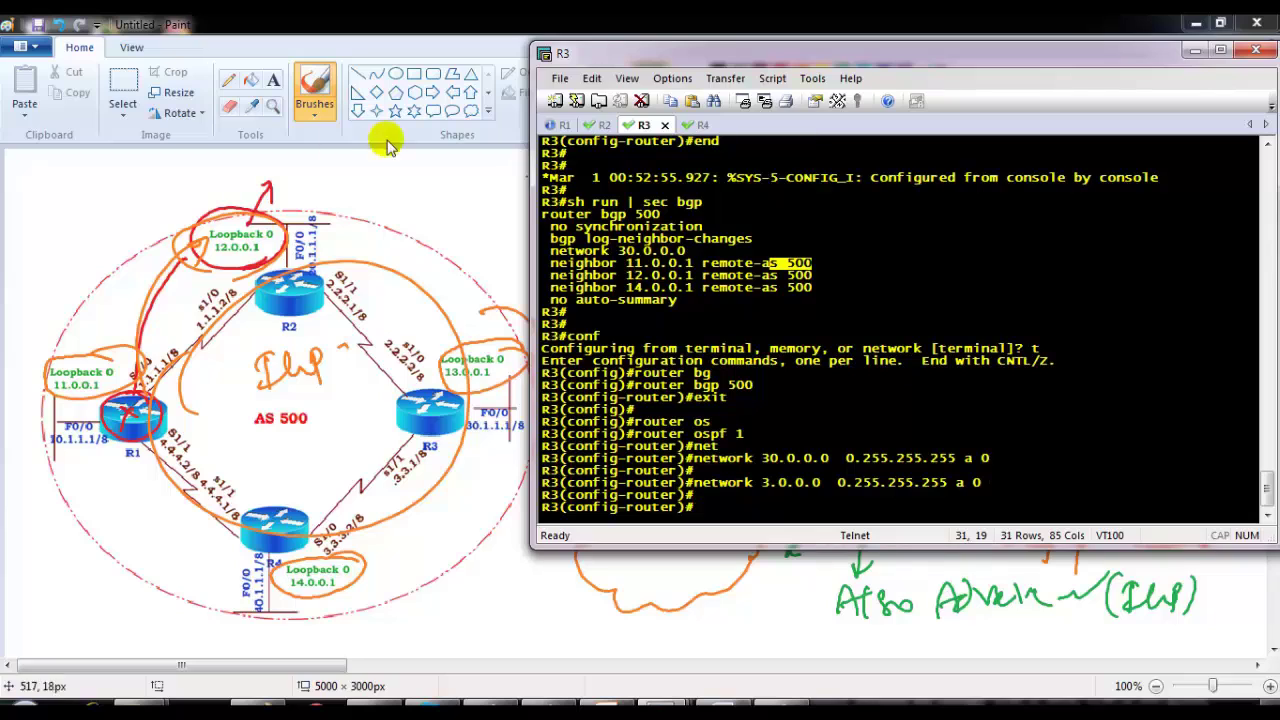
# Advertise network 2.0.0.0 with wildcard 0.255.255.255 in OSPF area 0 on R3, reusing the last network statement.
pyautogui.click(708, 452)
pyautogui.press('Return')
pyautogui.press('Up')
pyautogui.press('Left')
pyautogui.press('Left')
pyautogui.press('Left')
pyautogui.press('Left')
pyautogui.press('Left')
pyautogui.press('Left')
pyautogui.press('Left')
pyautogui.press('Left')
pyautogui.press('Left')
pyautogui.press('Left')
pyautogui.press('Left')
pyautogui.press('Left')
pyautogui.press('Left')
pyautogui.press('Left')
pyautogui.press('Left')
pyautogui.press('Left')
pyautogui.press('Left')
pyautogui.press('Left')
pyautogui.press('Left')
pyautogui.press('Left')
pyautogui.press('BackSpace')
pyautogui.write('2')
pyautogui.press('Return')
# Advertise R3's loopback network 13.0.0.0 with wildcard 0.255.255.255 in area 0 and end the configuration session.
pyautogui.write('net')
pyautogui.press('Tab')
pyautogui.write('13.0.0.0')
pyautogui.press('Tab')
pyautogui.press('Tab')
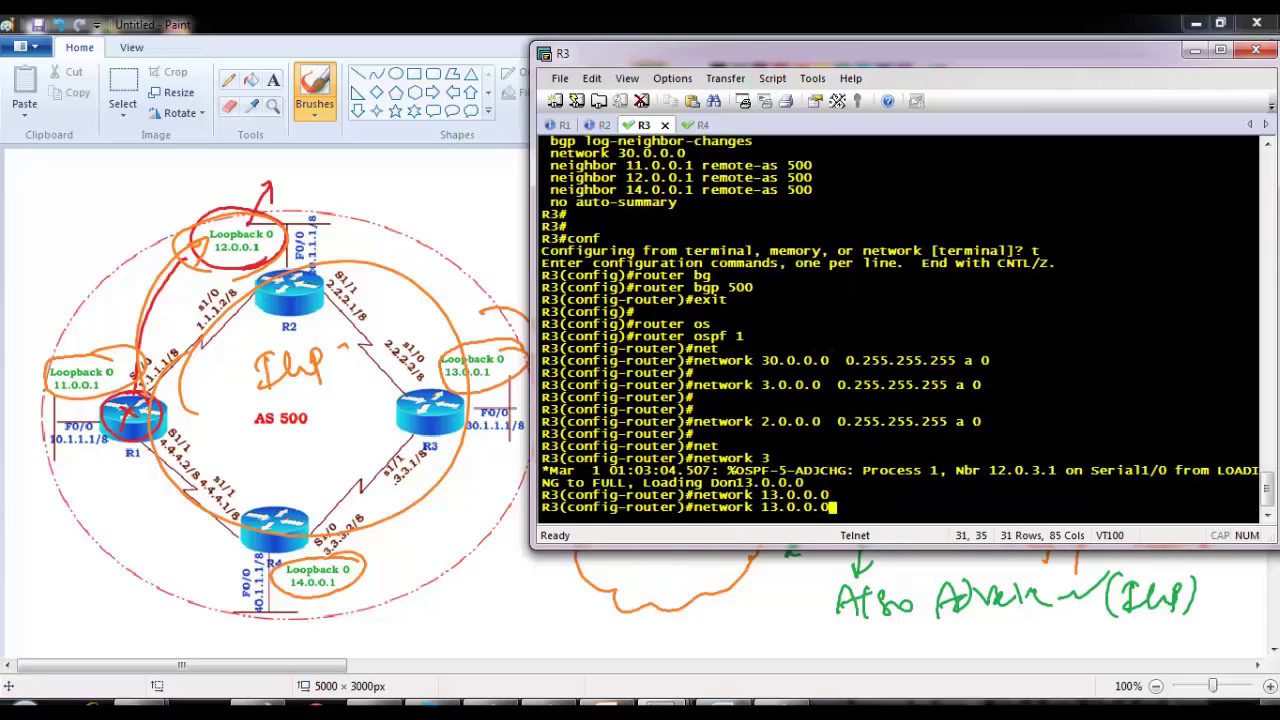
pyautogui.write('0.255.255.2')
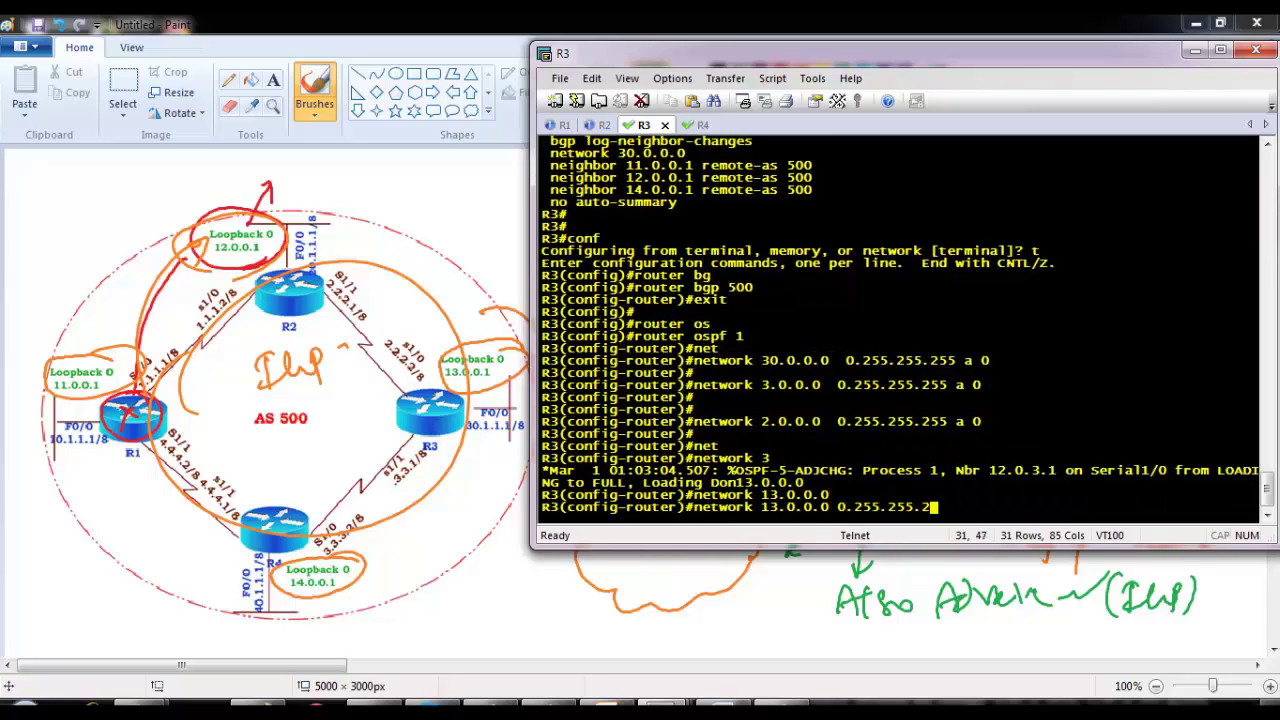
pyautogui.write('55 a 0')
pyautogui.press('Return')
pyautogui.press('Return')
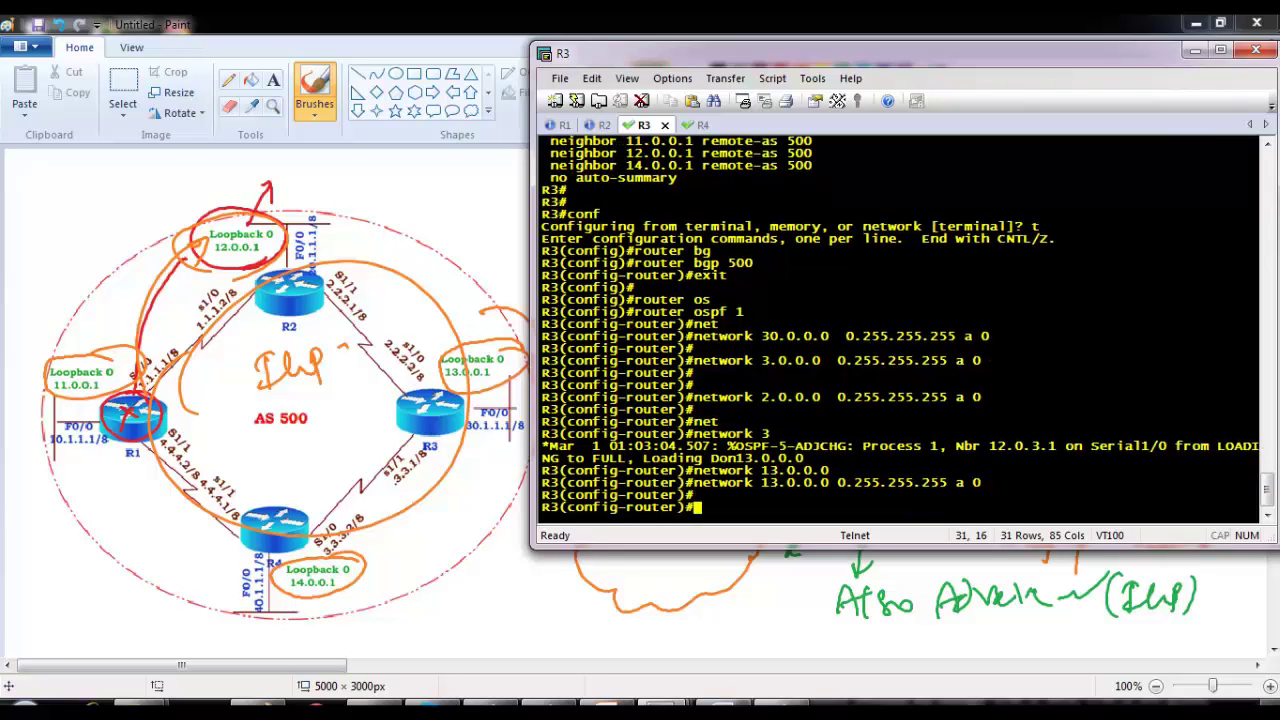
pyautogui.write('end')
pyautogui.press('Return')
pyautogui.press('Return')
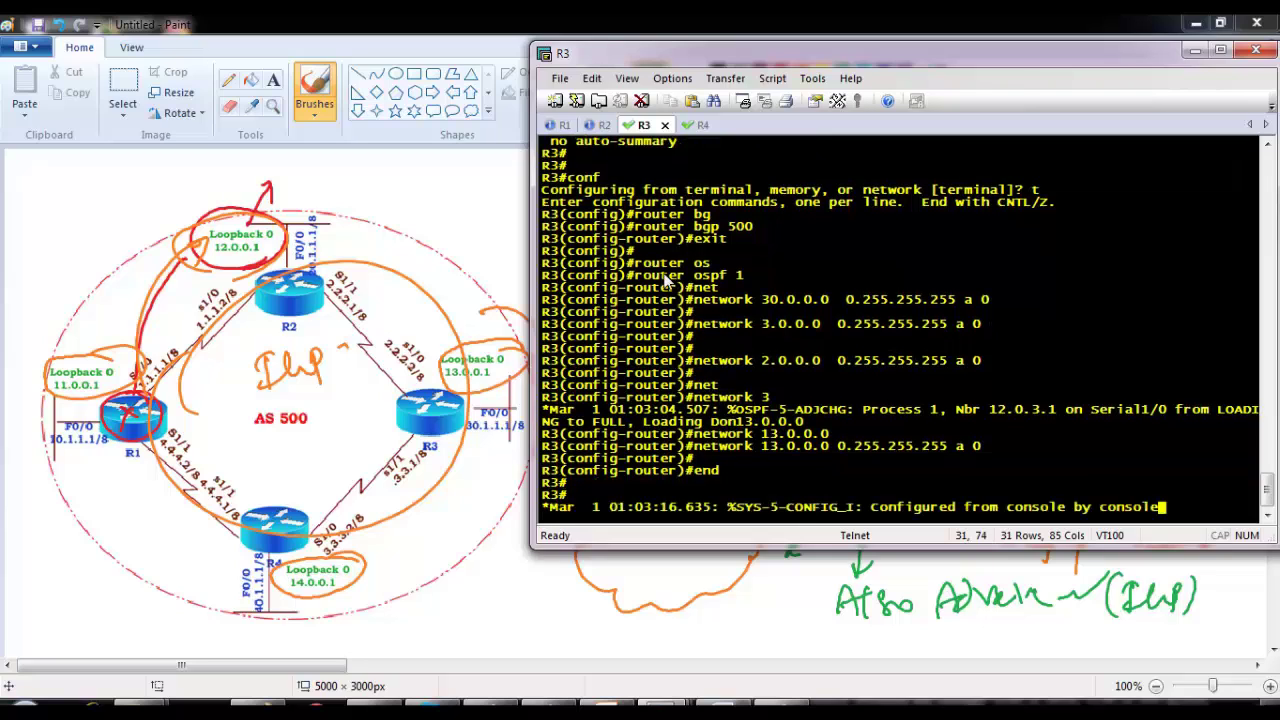
# Switch to the R4 session, enable privileged mode and enter global configuration mode.
pyautogui.click(700, 124)
pyautogui.press('Return')
pyautogui.press('Return')
pyautogui.write('en')
pyautogui.press('Tab')
pyautogui.press('Return')
pyautogui.write('conf t')
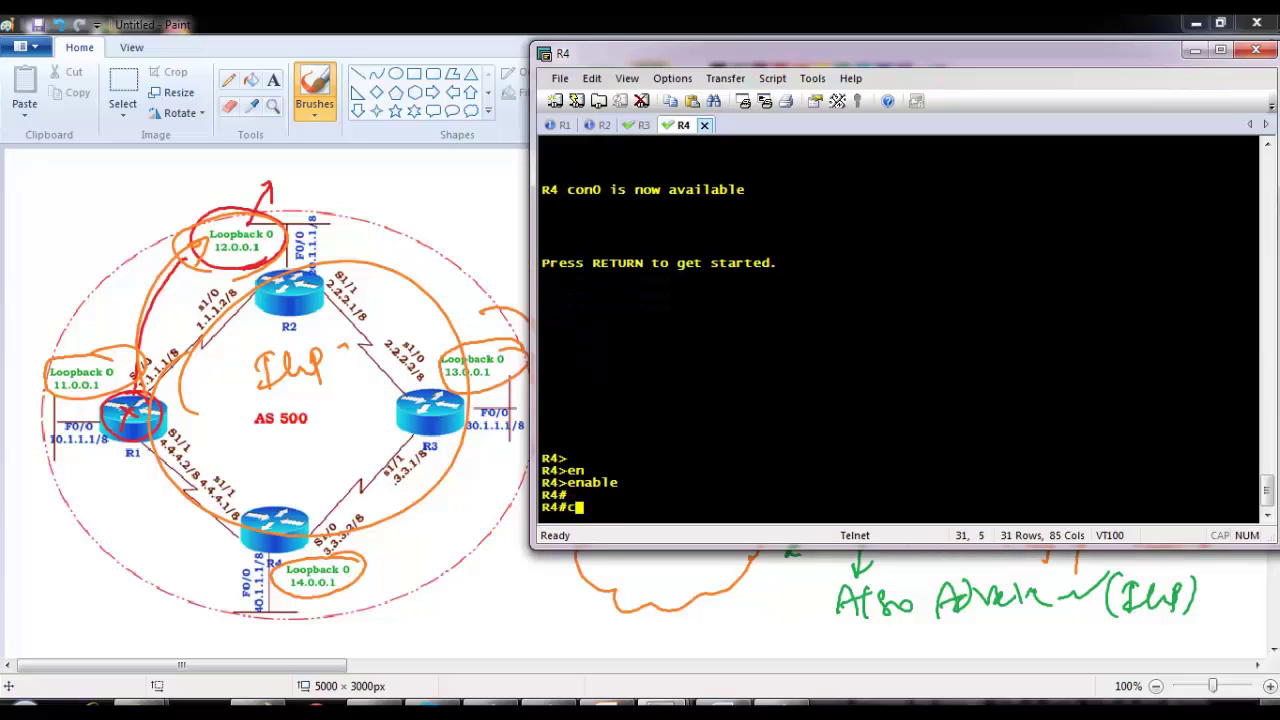
pyautogui.press('Return')
pyautogui.press('Return')
pyautogui.write('router bg')
pyautogui.press('Tab')
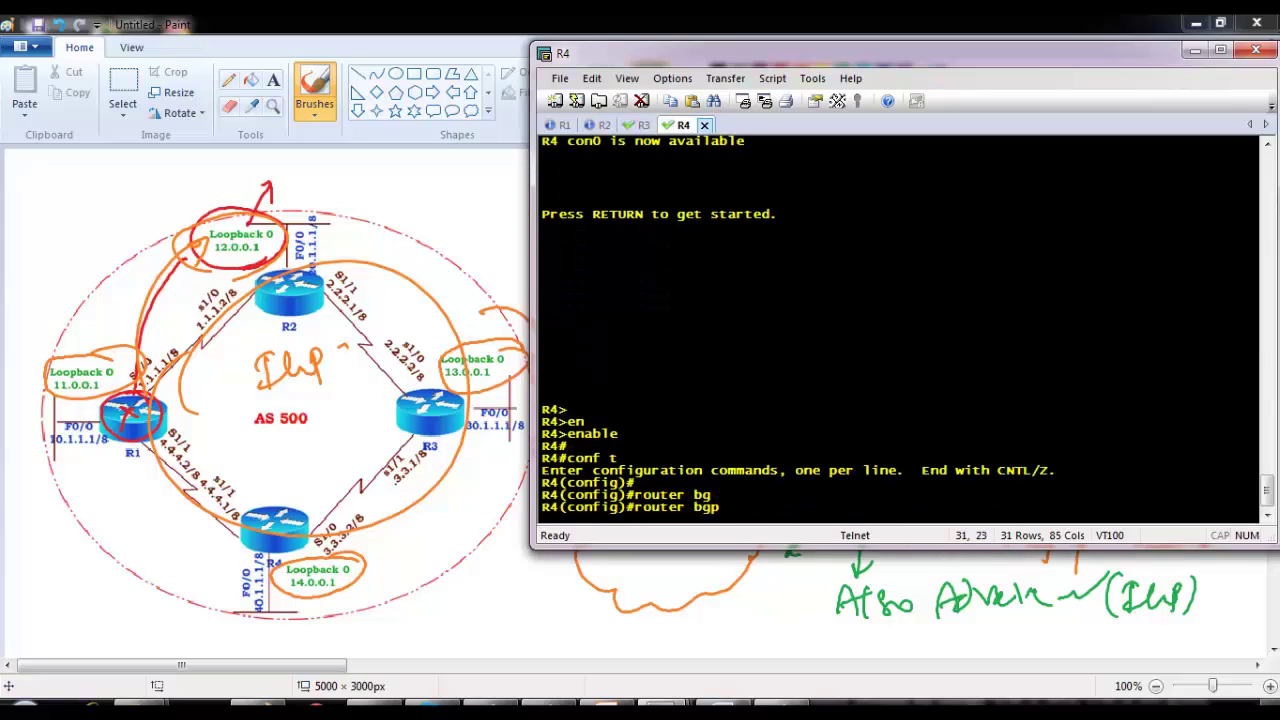
pyautogui.write('00')
pyautogui.press('BackSpace')
pyautogui.press('BackSpace')
pyautogui.press('BackSpace')
pyautogui.press('BackSpace')
pyautogui.press('BackSpace')
pyautogui.press('BackSpace')
pyautogui.press('BackSpace')
pyautogui.write('os')
pyautogui.press('Return')
pyautogui.press('Up')
pyautogui.press('Return')
# Start OSPF process 1 on R4 and advertise network 40.0.0.0 with wildcard 0.255.255.255 in area 0.
pyautogui.write('router o')
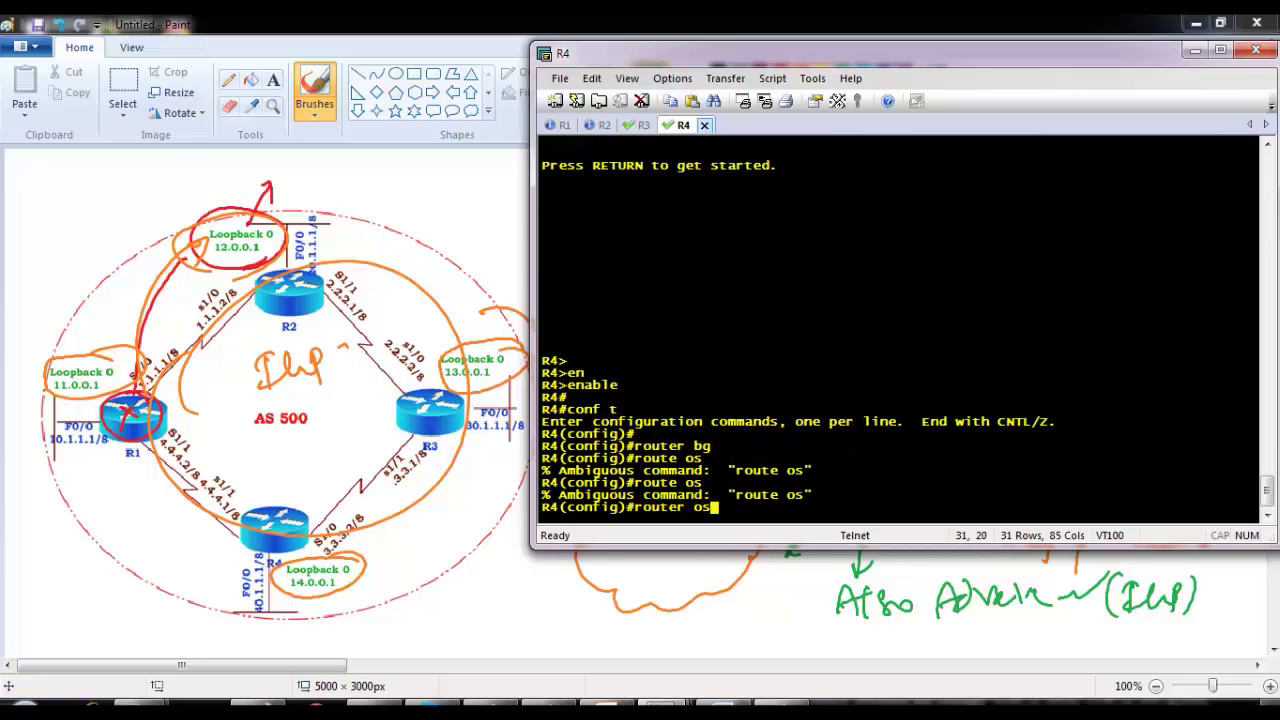
pyautogui.write('s')
pyautogui.press('Tab')
pyautogui.write('1')
pyautogui.press('Return')
pyautogui.write('net')
pyautogui.press('Tab')
pyautogui.write('40.0.0.0 0.255.255.255 area -')
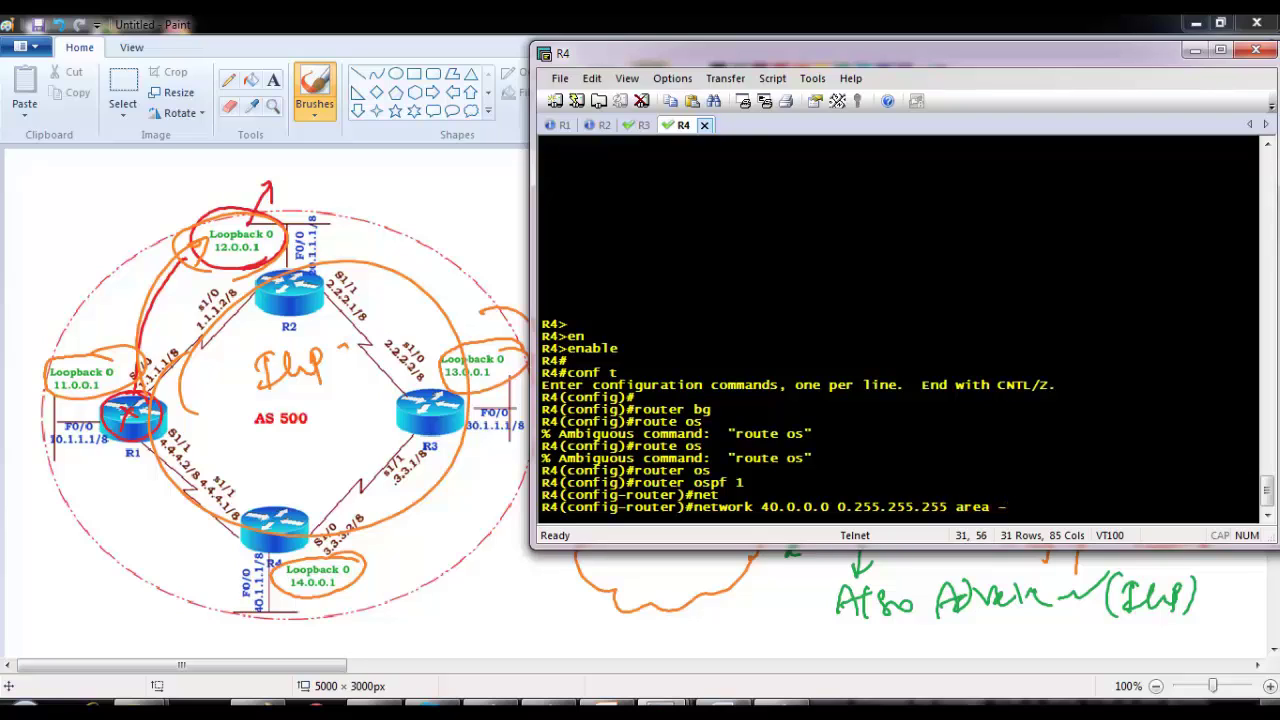
pyautogui.write('0')
pyautogui.press('Return')
# Advertise network 4.0.0.0 with wildcard 0.255.255.255 in OSPF area 0 on R4 by editing the previous statement.
pyautogui.press('Up')
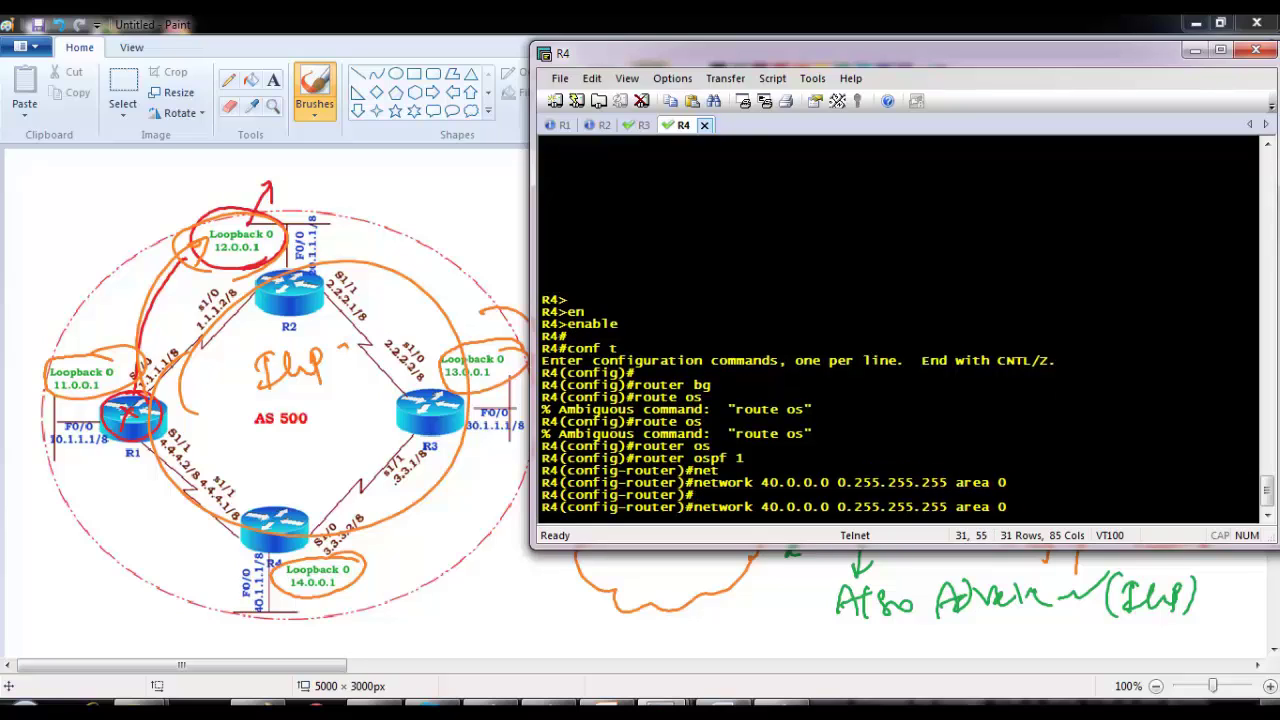
pyautogui.press('Left')
pyautogui.press('Left')
pyautogui.press('Left')
pyautogui.press('Left')
pyautogui.press('Left')
pyautogui.press('Left')
pyautogui.press('Left')
pyautogui.press('Left')
pyautogui.press('Left')
pyautogui.press('Left')
pyautogui.press('Left')
pyautogui.press('Left')
pyautogui.press('Left')
pyautogui.press('Left')
pyautogui.press('Left')
pyautogui.press('BackSpace')
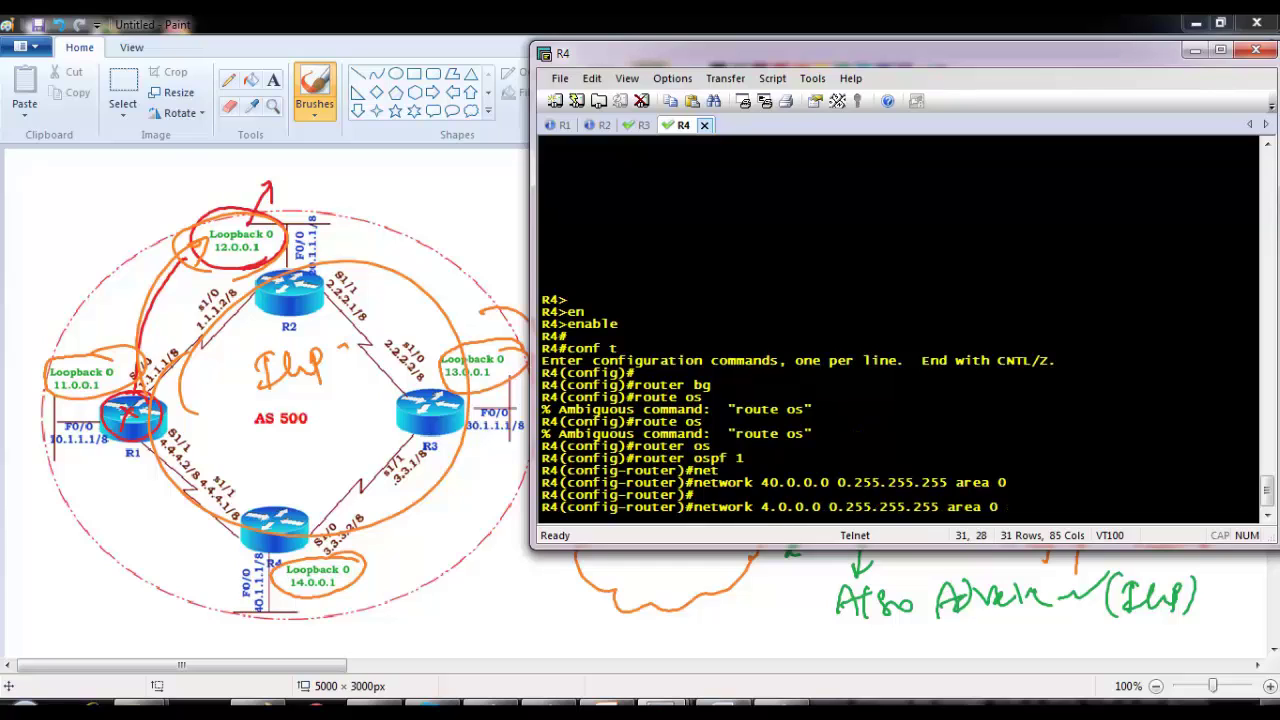
pyautogui.press('Return')
# Advertise network 3.0.0.0 with wildcard 0.255.255.255 in OSPF area 0 on R4, reusing the last network statement.
pyautogui.press('Up')
pyautogui.press('Left')
pyautogui.press('Left')
pyautogui.press('Left')
pyautogui.press('Left')
pyautogui.press('Left')
pyautogui.press('Left')
pyautogui.press('Left')
pyautogui.press('Left')
pyautogui.press('Left')
pyautogui.press('Left')
pyautogui.press('Left')
pyautogui.press('Left')
pyautogui.press('Left')
pyautogui.press('Left')
pyautogui.press('Left')
pyautogui.press('Left')
pyautogui.press('Left')
pyautogui.press('Left')
pyautogui.press('Left')
pyautogui.press('Left')
pyautogui.press('Left')
pyautogui.press('Left')
pyautogui.press('Left')
pyautogui.press('Left')
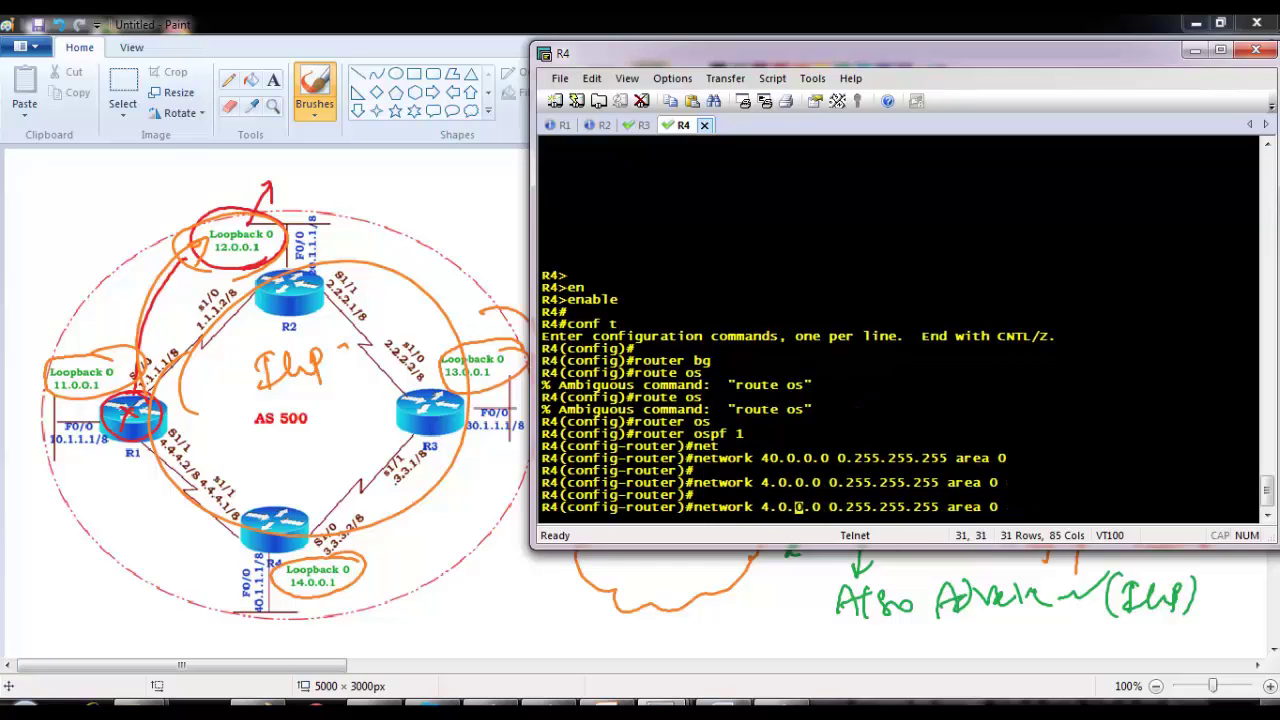
pyautogui.press('Left')
pyautogui.press('Left')
pyautogui.press('Left')
pyautogui.press('Left')
pyautogui.press('Left')
pyautogui.press('Left')
pyautogui.press('Left')
pyautogui.press('Left')
pyautogui.press('Left')
pyautogui.press('Left')
pyautogui.press('Left')
pyautogui.press('Left')
pyautogui.press('Left')
pyautogui.press('BackSpace')
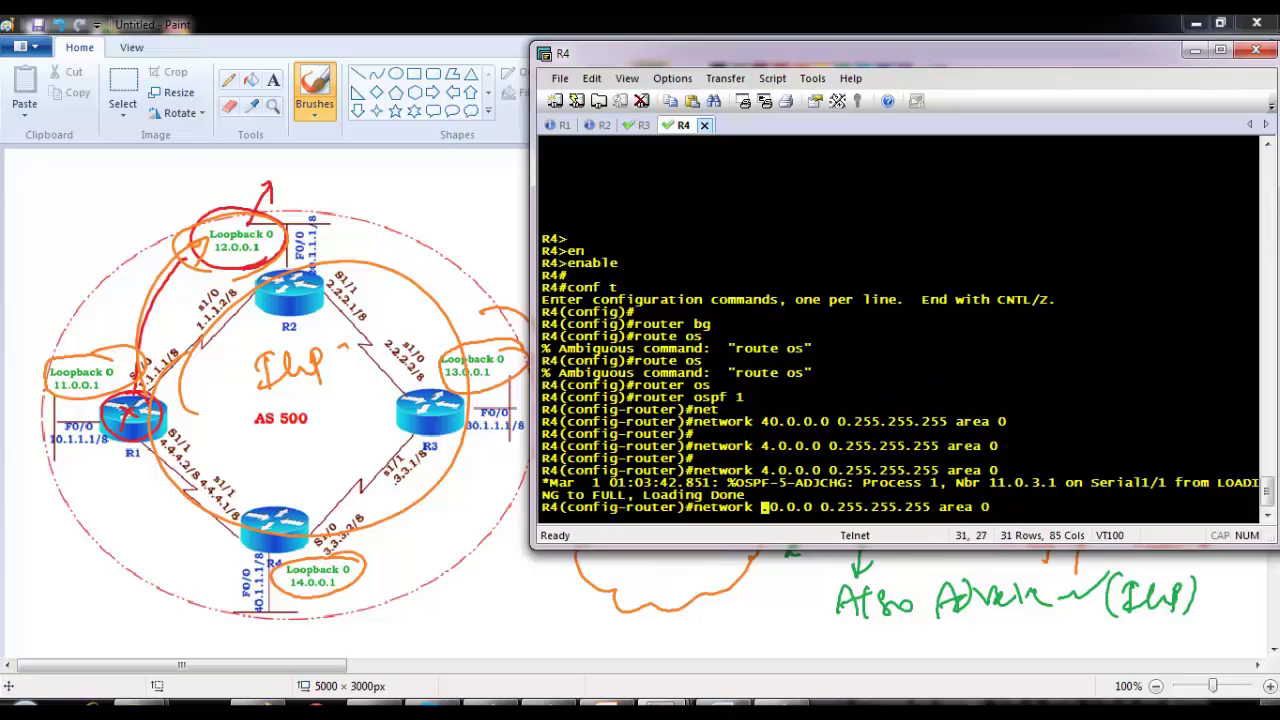
pyautogui.write('3')
pyautogui.press('Return')
pyautogui.press('Return')
pyautogui.press('Return')
# Advertise R4's loopback network 14.0.0.0 with wildcard 0.255.255.255 in area 0 and end the configuration session.
pyautogui.press('Up')
pyautogui.press('Left')
pyautogui.press('Left')
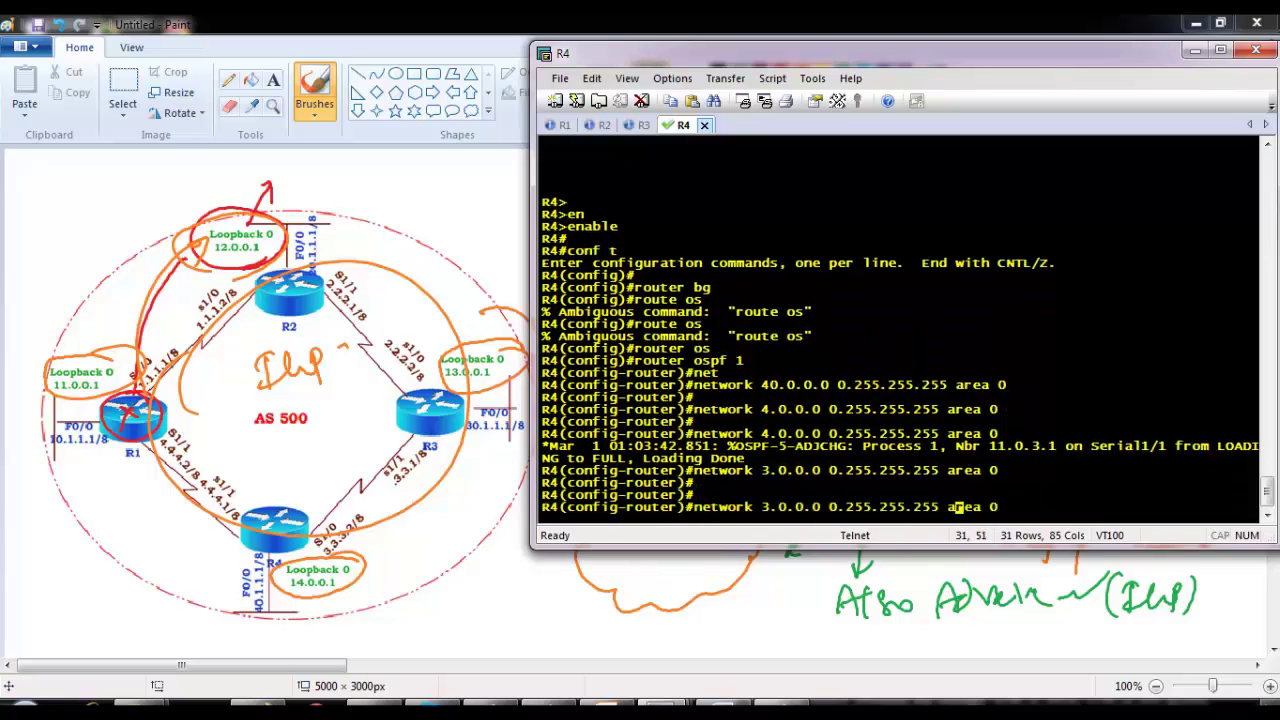
pyautogui.press('Left')
pyautogui.press('Left')
pyautogui.press('Left')
pyautogui.press('Left')
pyautogui.press('Left')
pyautogui.press('Left')
pyautogui.press('Left')
pyautogui.press('Left')
pyautogui.press('Left')
pyautogui.press('Left')
pyautogui.press('Left')
pyautogui.press('Left')
pyautogui.press('Left')
pyautogui.press('Left')
pyautogui.press('Left')
pyautogui.press('Left')
pyautogui.press('BackSpace')
pyautogui.write('14')
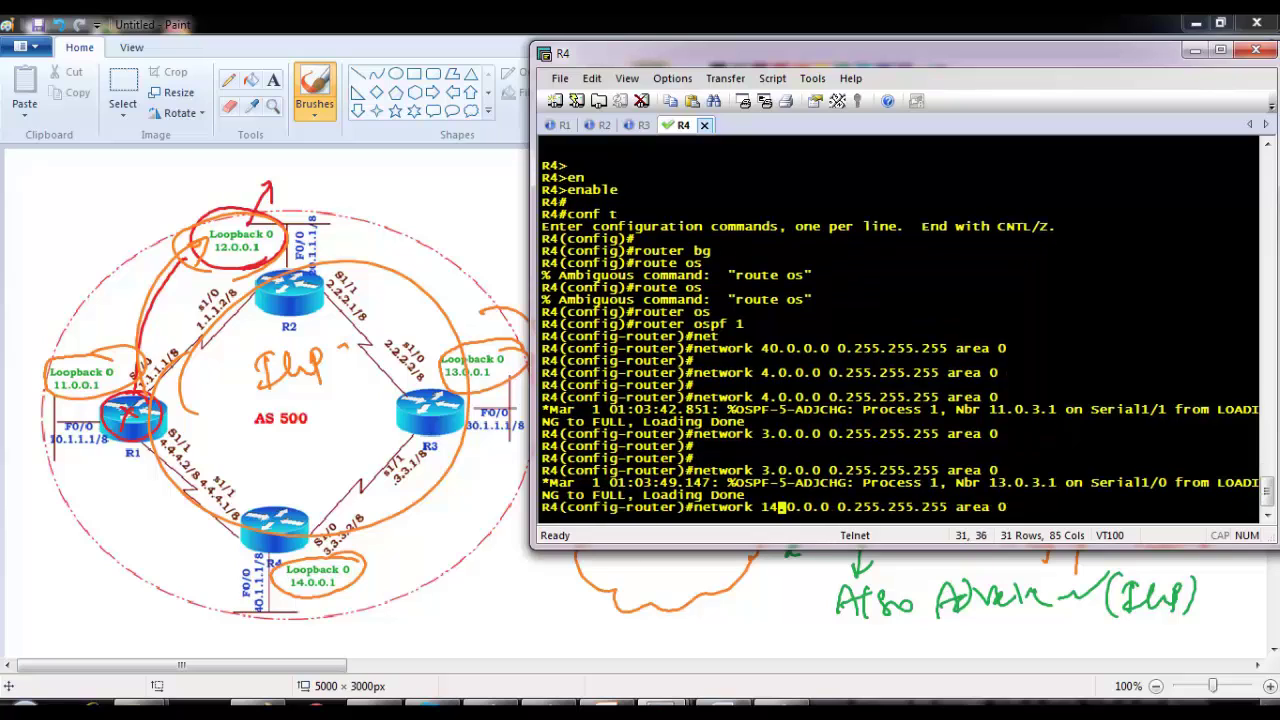
pyautogui.press('Return')
pyautogui.press('Return')
pyautogui.press('Return')
pyautogui.write('end')
pyautogui.press('Return')
pyautogui.press('Return')
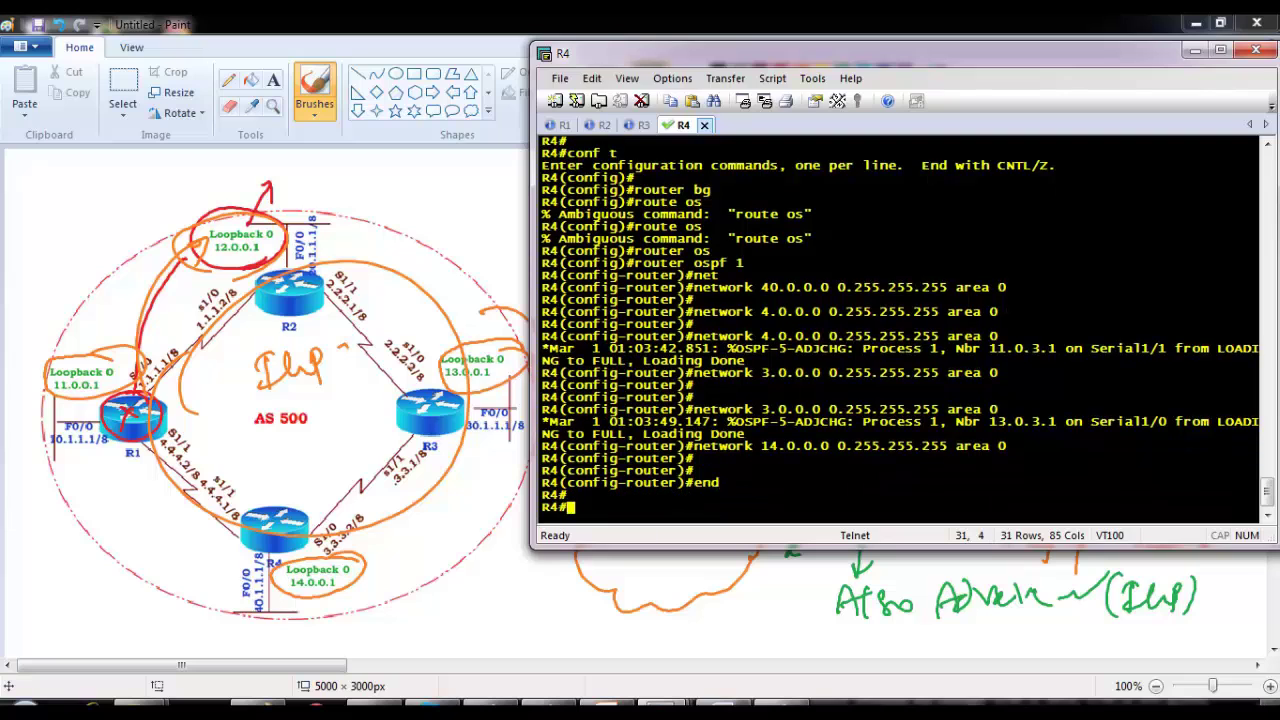
# Switch to the R1 session and end its configuration mode.
pyautogui.click(564, 125)
pyautogui.press('Return')
pyautogui.write('emd')
pyautogui.press('Return')
pyautogui.press('Return')
pyautogui.write('end')
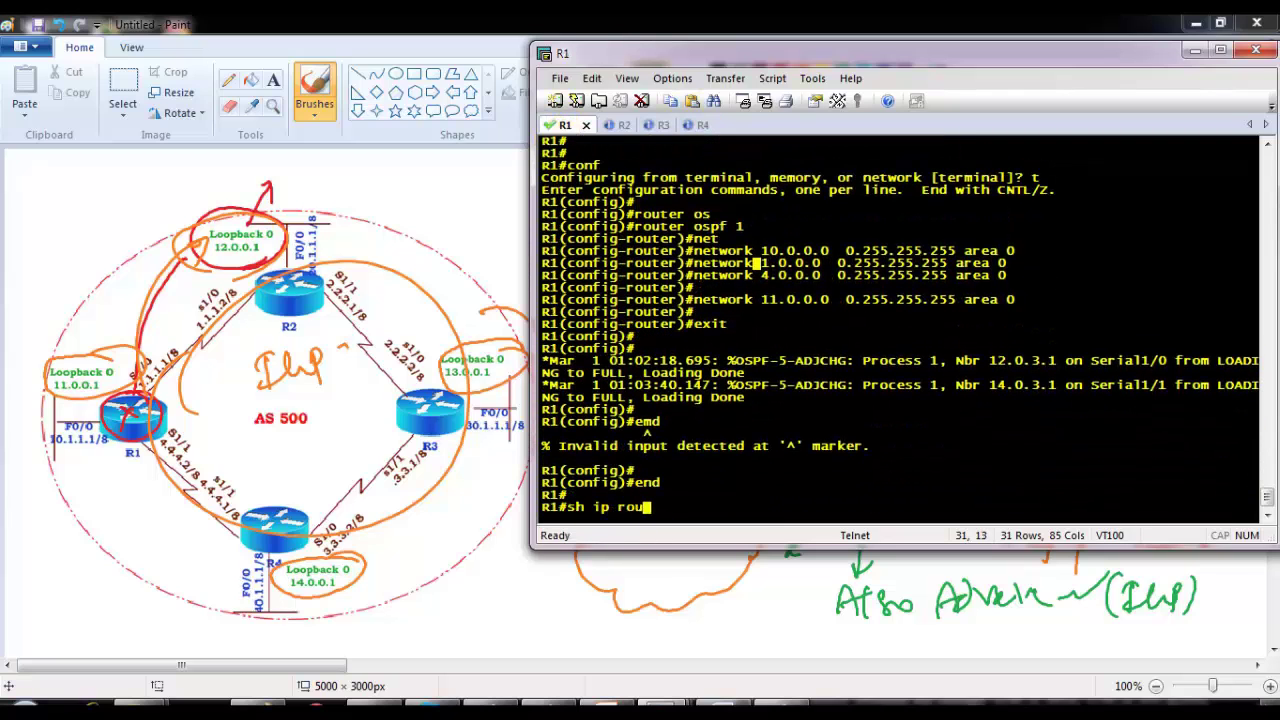
# Display R1's IP routing table and check the routes to loopbacks 12.0.0.1 and 13.0.0.1.
pyautogui.write('te ospf')
pyautogui.press('Return')
pyautogui.write('sh')
pyautogui.press('Return')
pyautogui.write('rou')
pyautogui.press('Tab')
pyautogui.press('Return')
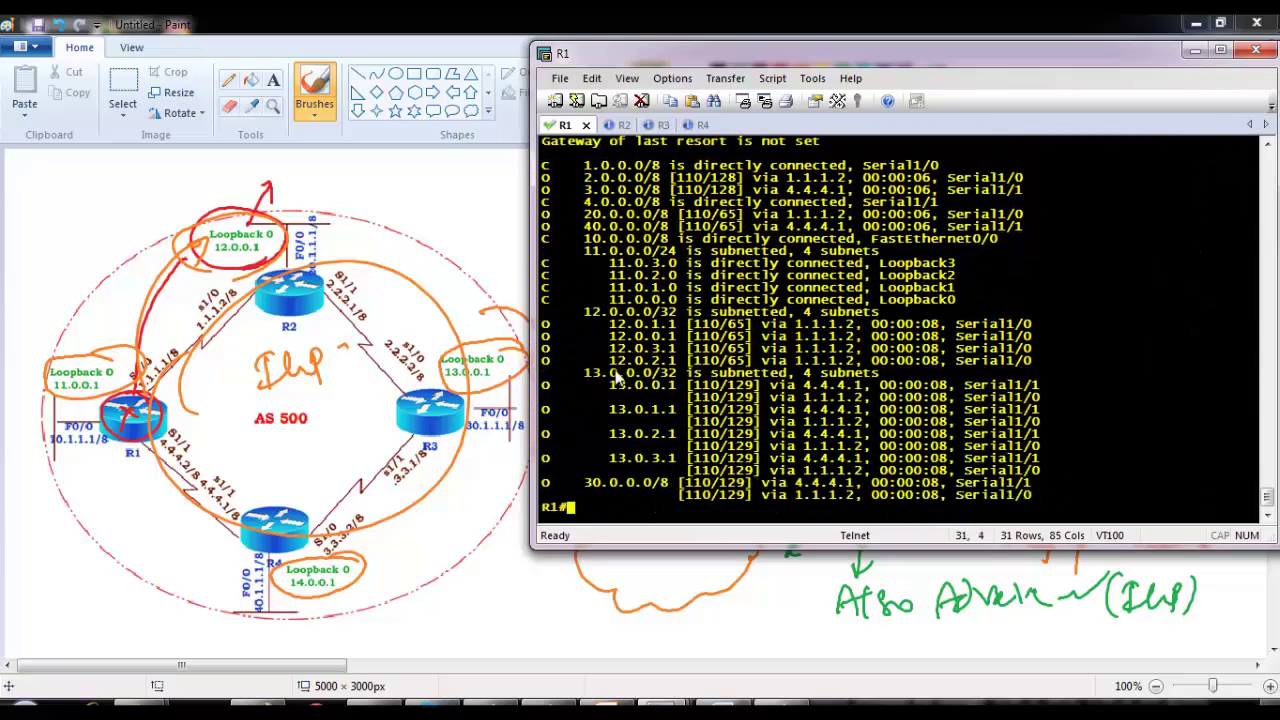
pyautogui.moveTo(607, 342); pyautogui.dragTo(776, 342)
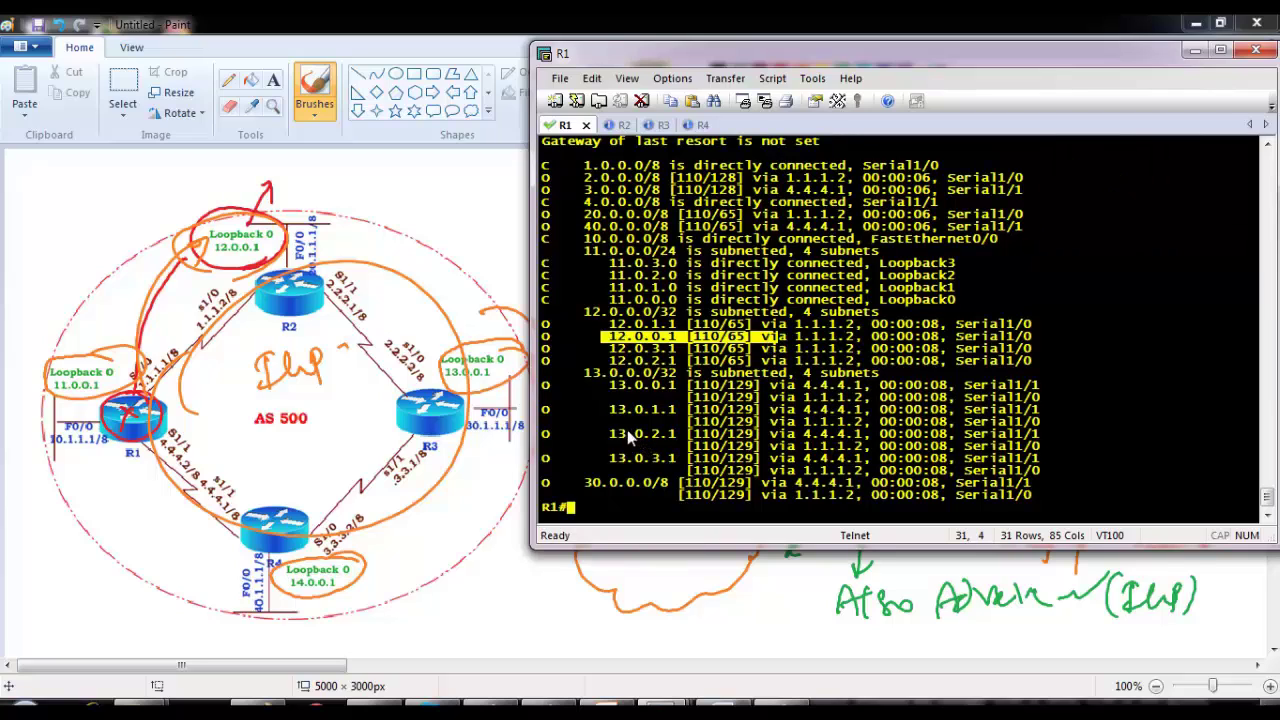
pyautogui.moveTo(609, 390); pyautogui.dragTo(780, 398)
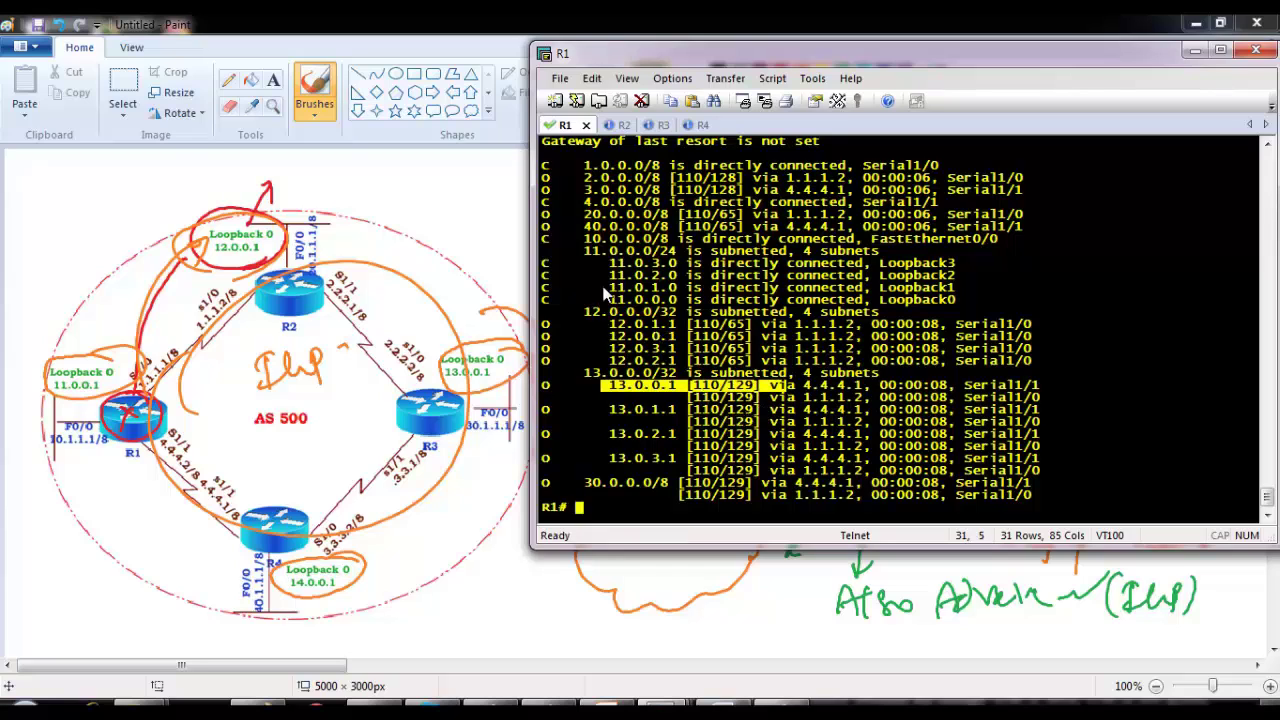
# Display R1's IP routing table again and check the route to loopback 14.0.0.1.
pyautogui.press('Return')
pyautogui.press('Return')
pyautogui.press('Return')
pyautogui.write('sh ip route')
pyautogui.press('Return')
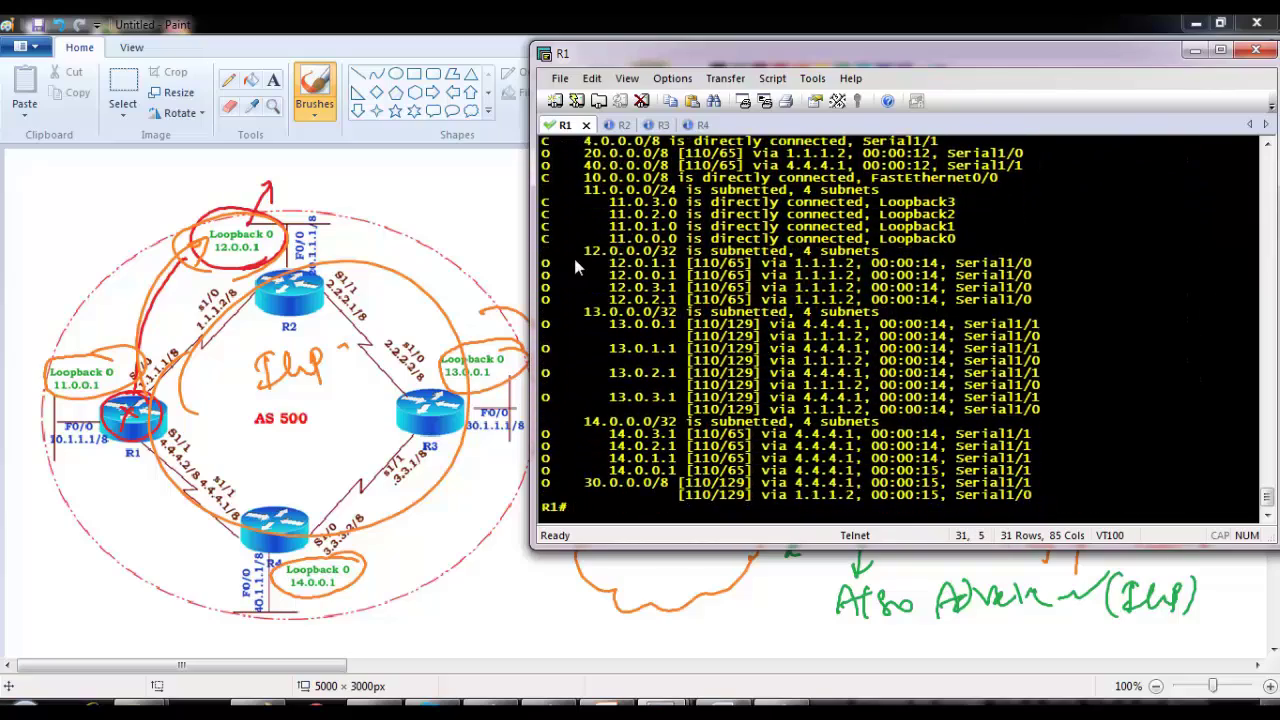
pyautogui.moveTo(601, 470); pyautogui.dragTo(786, 470)
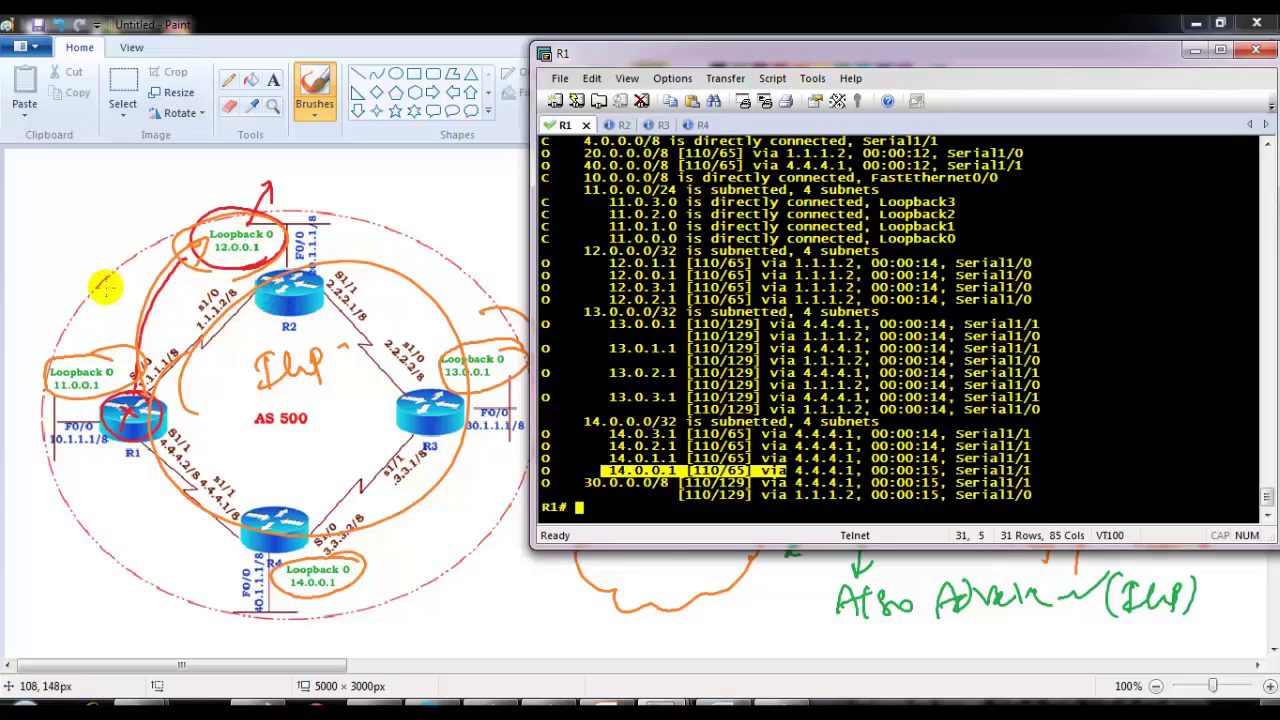
# Ping R2's loopback 12.0.0.1 from R1 to test its reachability.
pyautogui.click(642, 319)
pyautogui.press('Return')
pyautogui.press('Return')
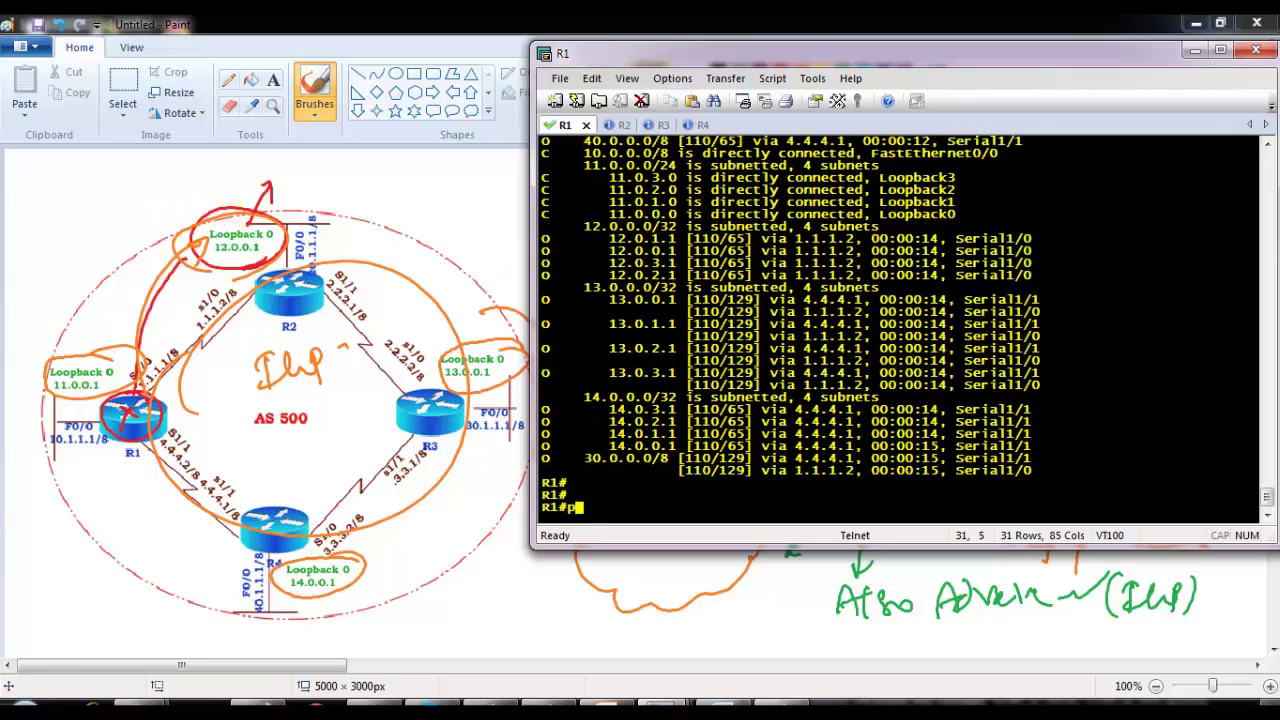
pyautogui.write('ping 12.0.0.1')
pyautogui.press('Return')
# Display the BGP summary on R1 to check the state of its neighbors.
pyautogui.write('sh ip bg')
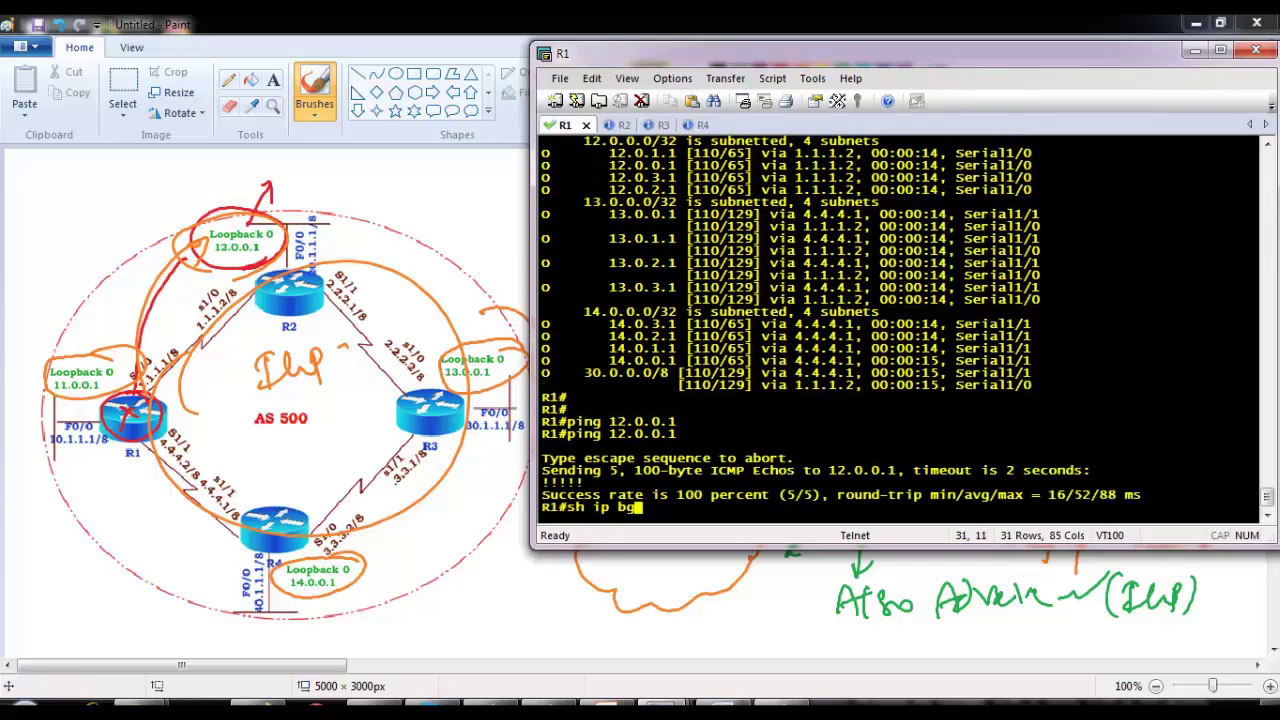
pyautogui.press('Tab')
pyautogui.write('s')
pyautogui.press('Tab')
pyautogui.press('Return')
pyautogui.press('Return')
pyautogui.press('Return')
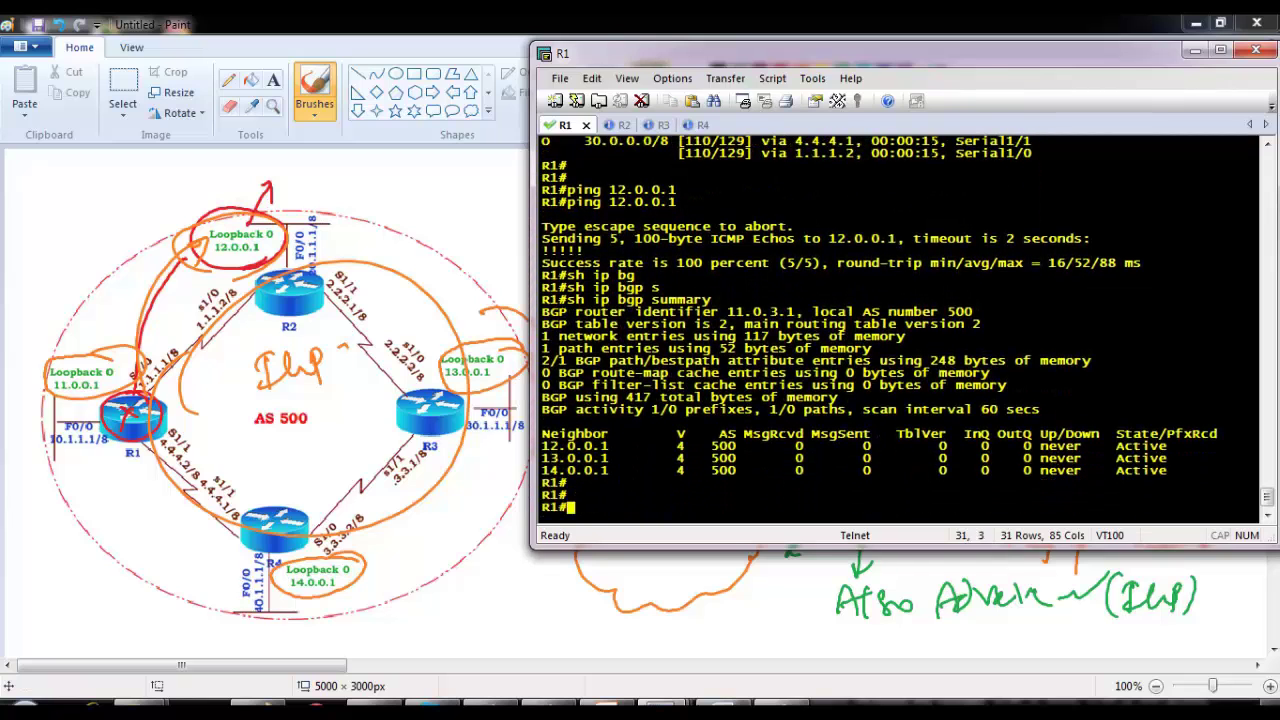
# Ping neighbor 12.0.0.1 again from R1, followed by R3's loopback 13.0.0.1.
pyautogui.press('Up')
pyautogui.press('Up')
pyautogui.press('Return')
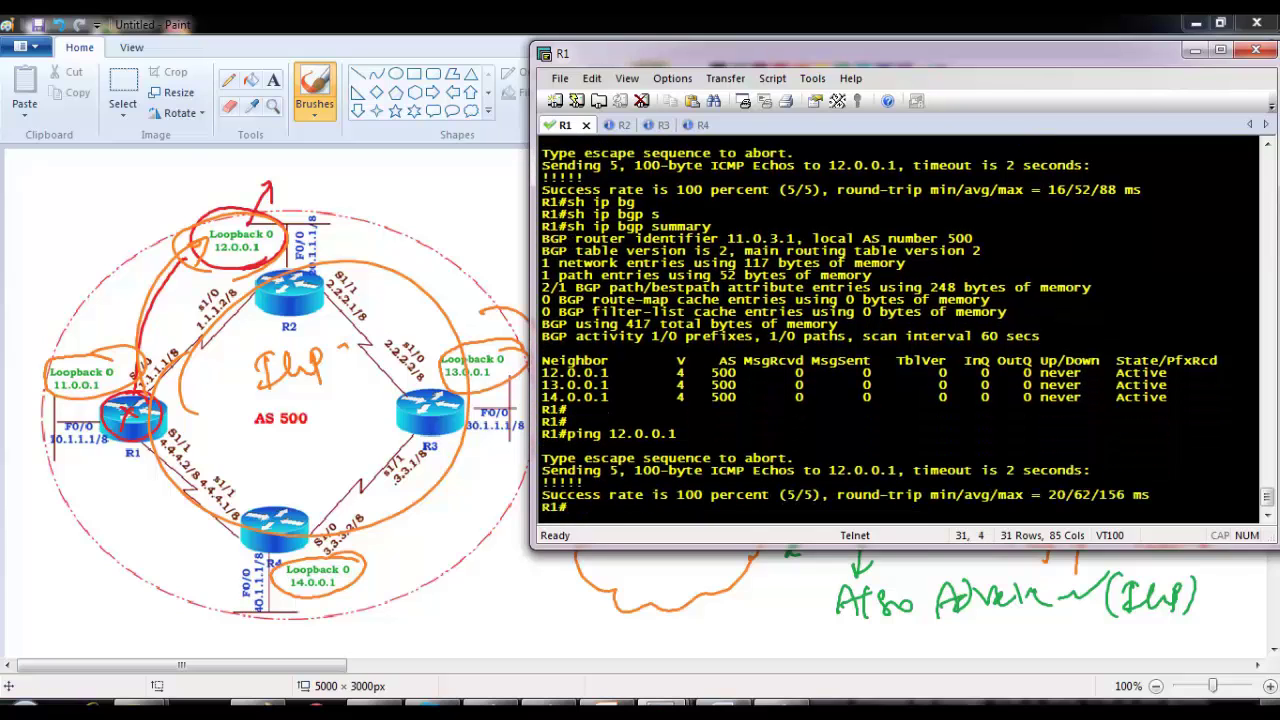
pyautogui.press('Return')
pyautogui.press('Return')
pyautogui.write('ping')
pyautogui.moveTo(541, 360); pyautogui.dragTo(618, 368)
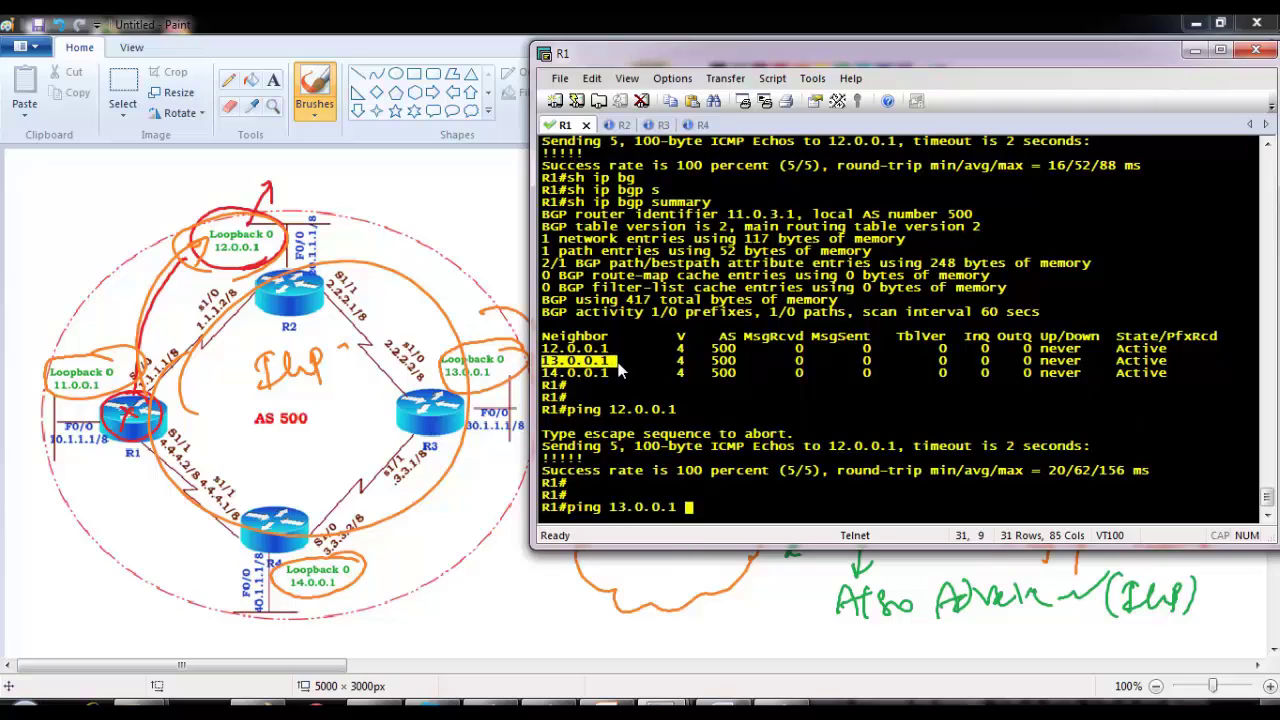
pyautogui.press('Return')
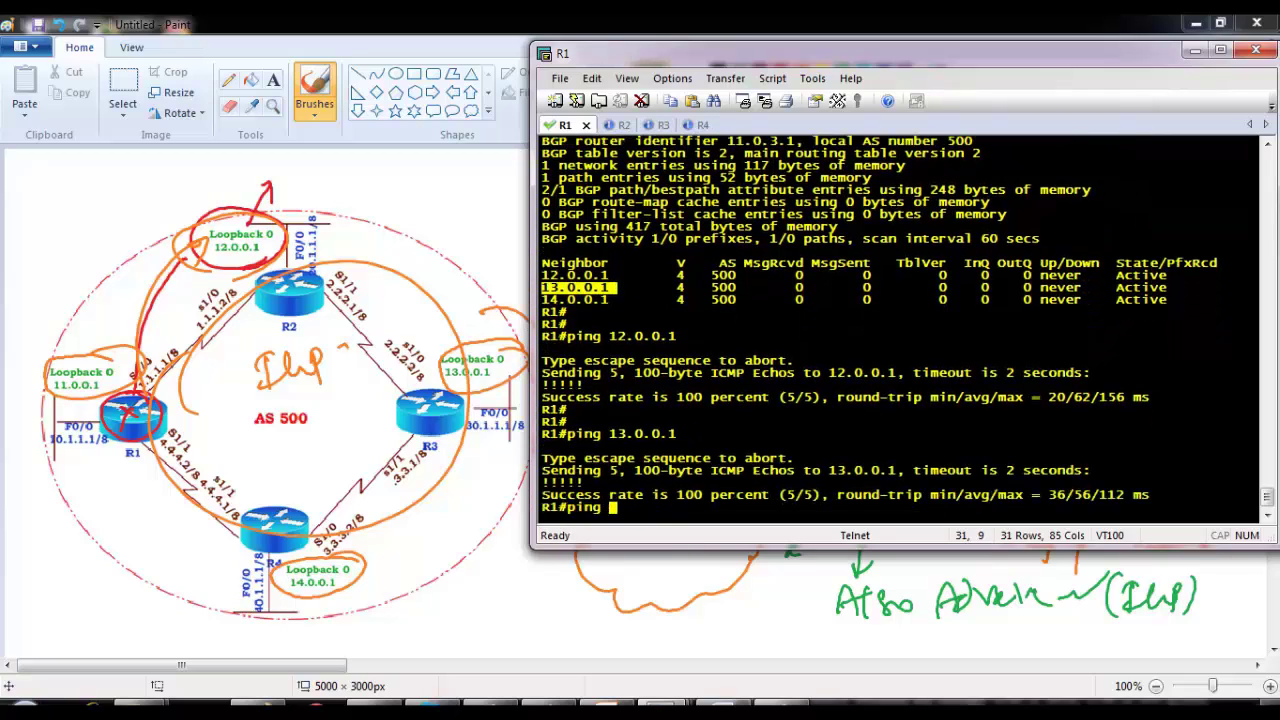
# Ping R4's loopback 14.0.0.1 from R1 and switch to the network diagram in Paint.
pyautogui.write('ping')
pyautogui.moveTo(542, 299); pyautogui.dragTo(610, 302)
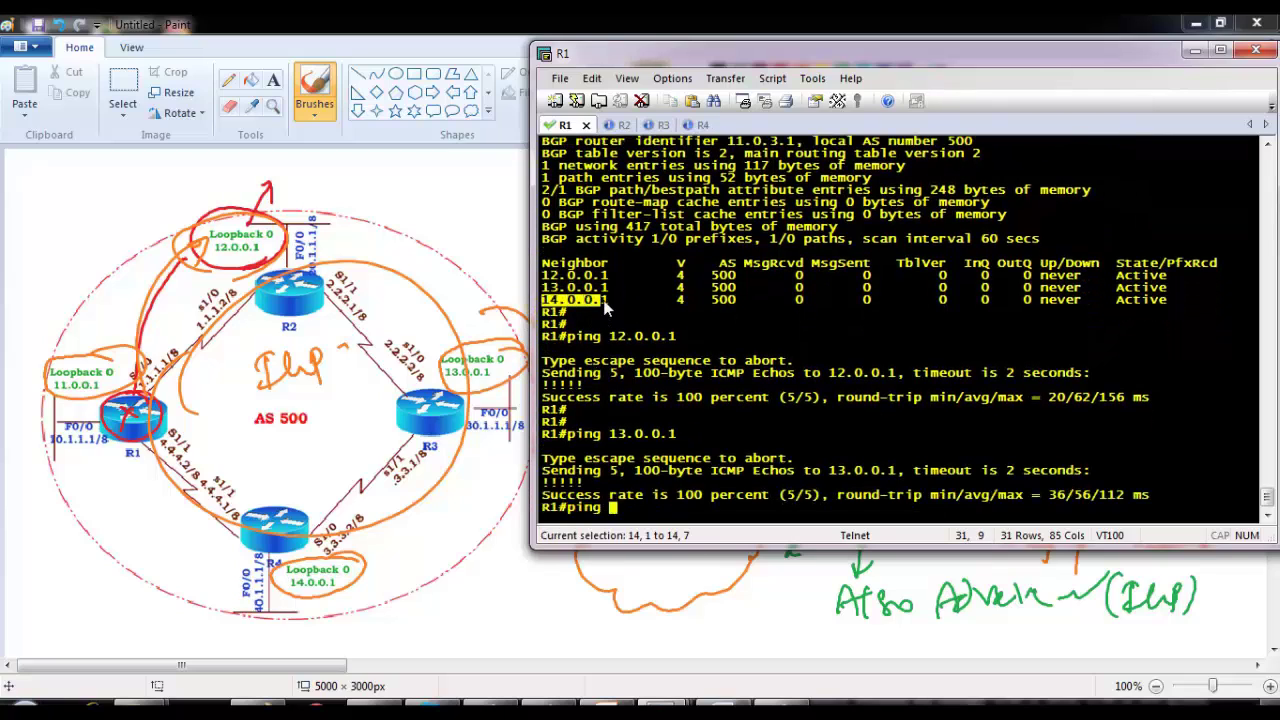
pyautogui.rightClick(610, 302)
pyautogui.press('Return')
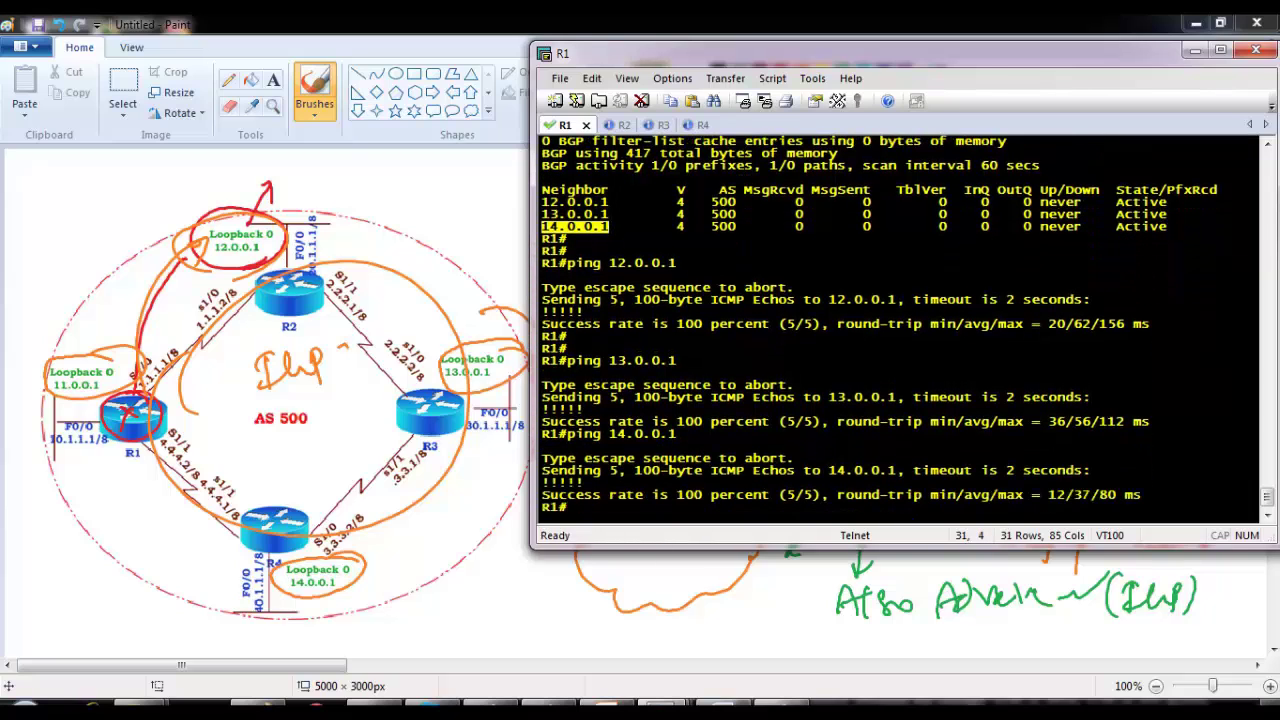
pyautogui.click(340, 278)
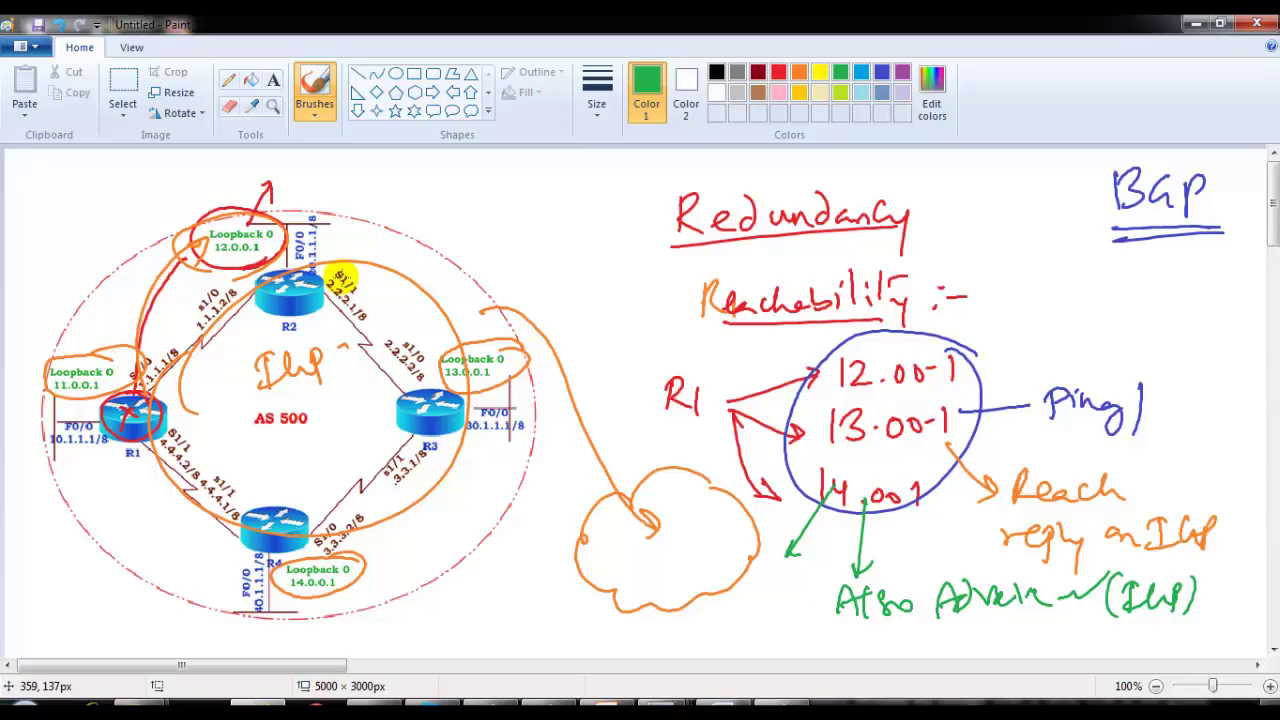
# Draw green arrows from R1 toward loopback 12.0.0.1 and from R2 back to R1, and return to R1's terminal.
pyautogui.moveTo(222, 212)
pyautogui.mouseDown()
pyautogui.moveTo(221, 178)
pyautogui.moveTo(229, 194)
pyautogui.mouseUp()
pyautogui.moveTo(102, 372)
pyautogui.mouseDown()
pyautogui.moveTo(166, 212)
pyautogui.moveTo(178, 218)
pyautogui.mouseUp()
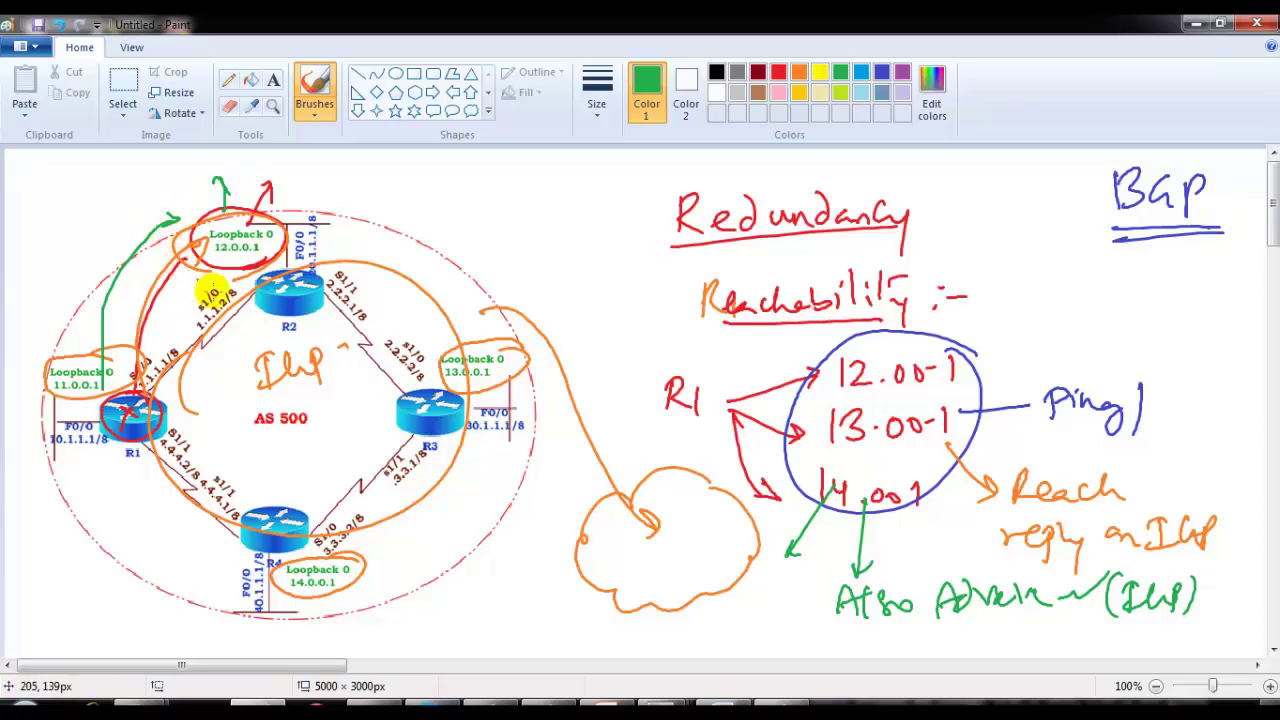
pyautogui.moveTo(310, 242)
pyautogui.mouseDown()
pyautogui.moveTo(165, 365)
pyautogui.moveTo(192, 388)
pyautogui.mouseUp()
pyautogui.hotkey('alt', 'Tab')
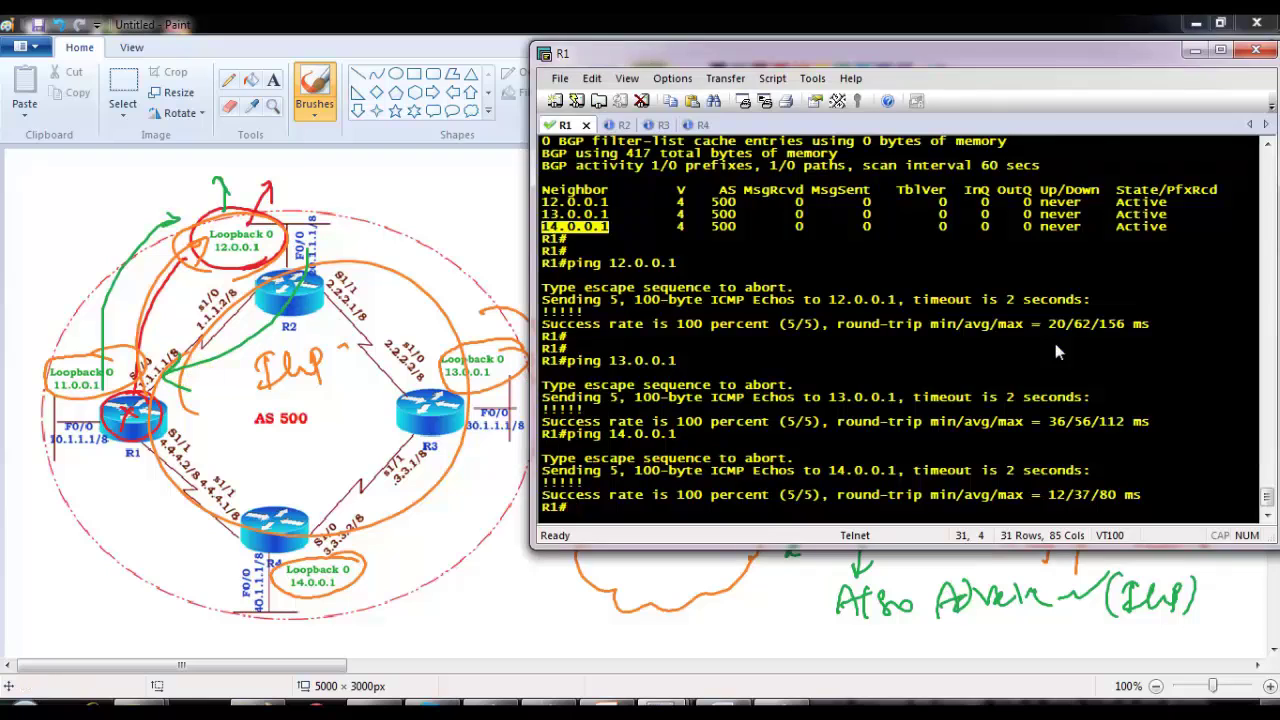
pyautogui.click(865, 300)
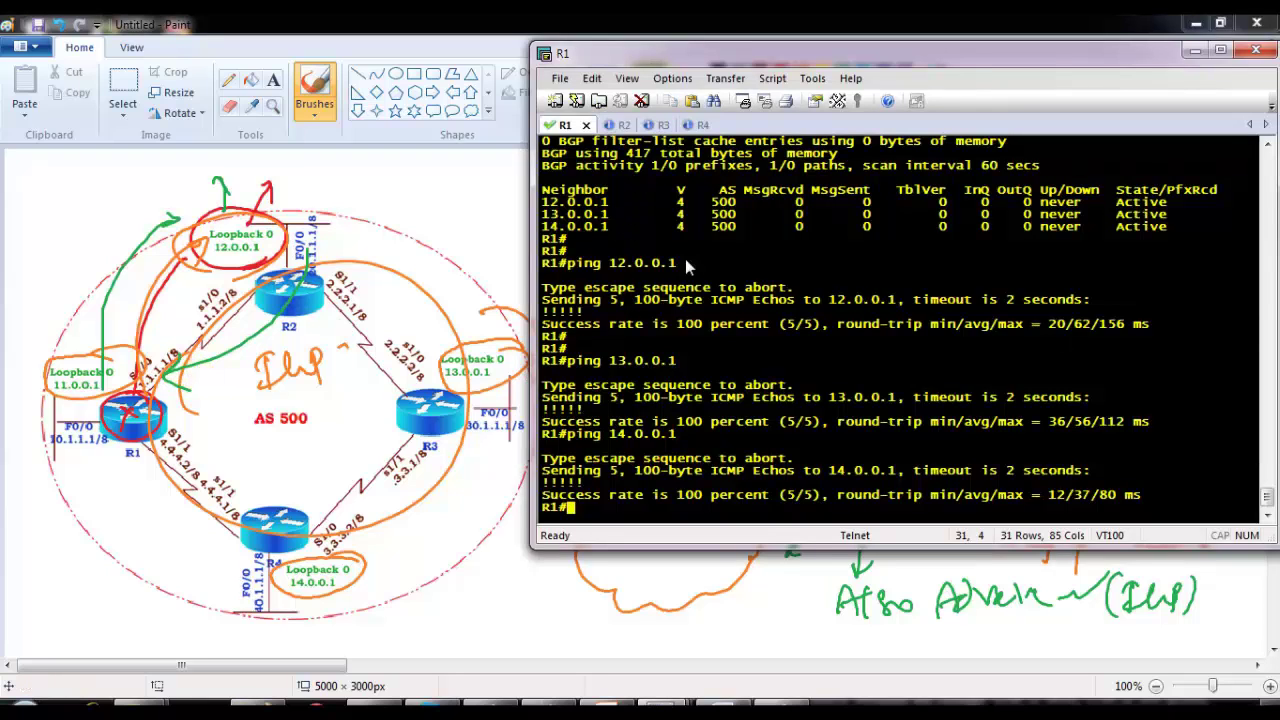
pyautogui.press('Return')
pyautogui.press('Return')
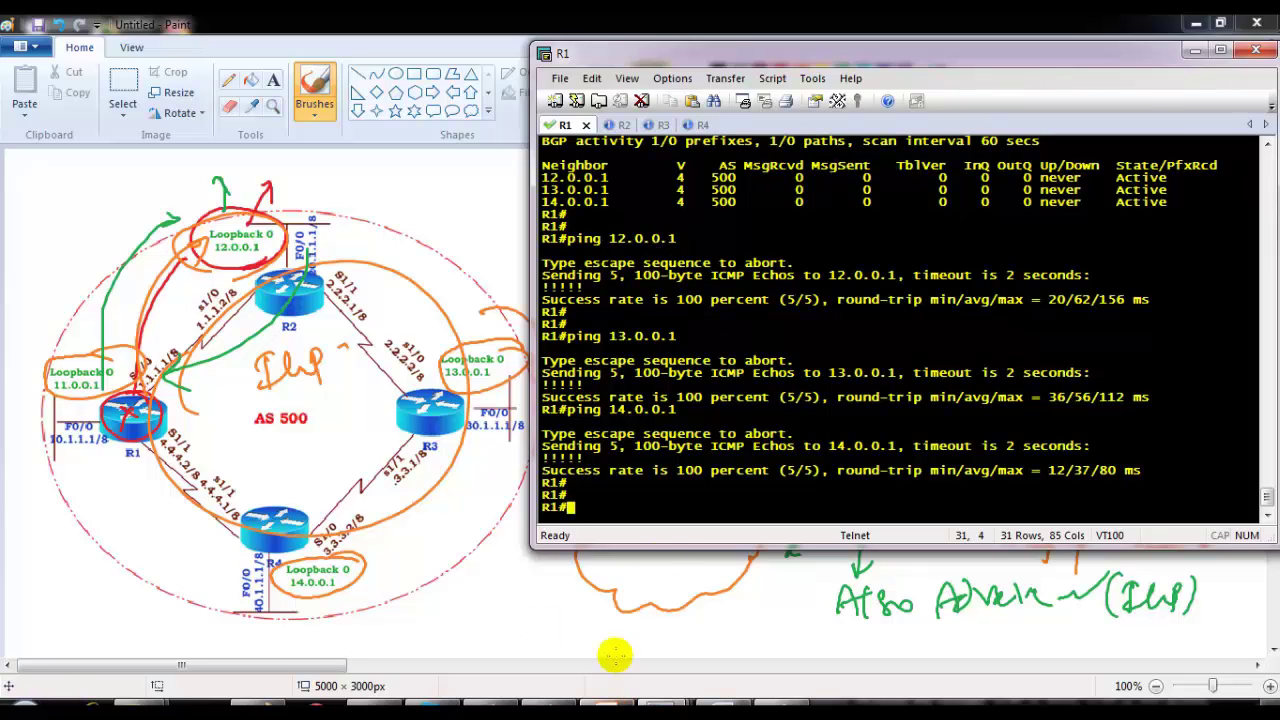
# Examine the four listed reasons under BGP Active State Troubleshooting in the BGP Word document, and return to R1's terminal.
pyautogui.click(720, 712)
pyautogui.click(513, 462)
pyautogui.scroll(15, 505, 461)
pyautogui.scroll(5, 503, 461)
pyautogui.scroll(-1, 329, 420)
pyautogui.moveTo(226, 391); pyautogui.dragTo(495, 440)
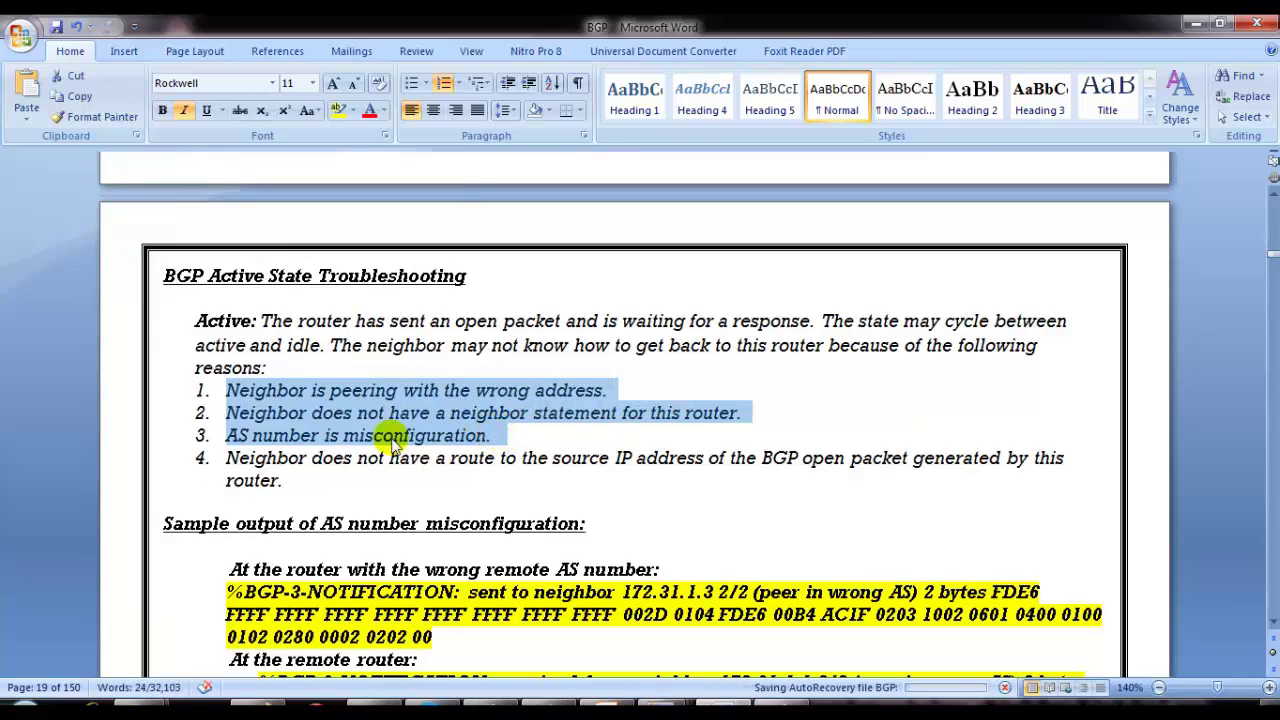
pyautogui.click(345, 437)
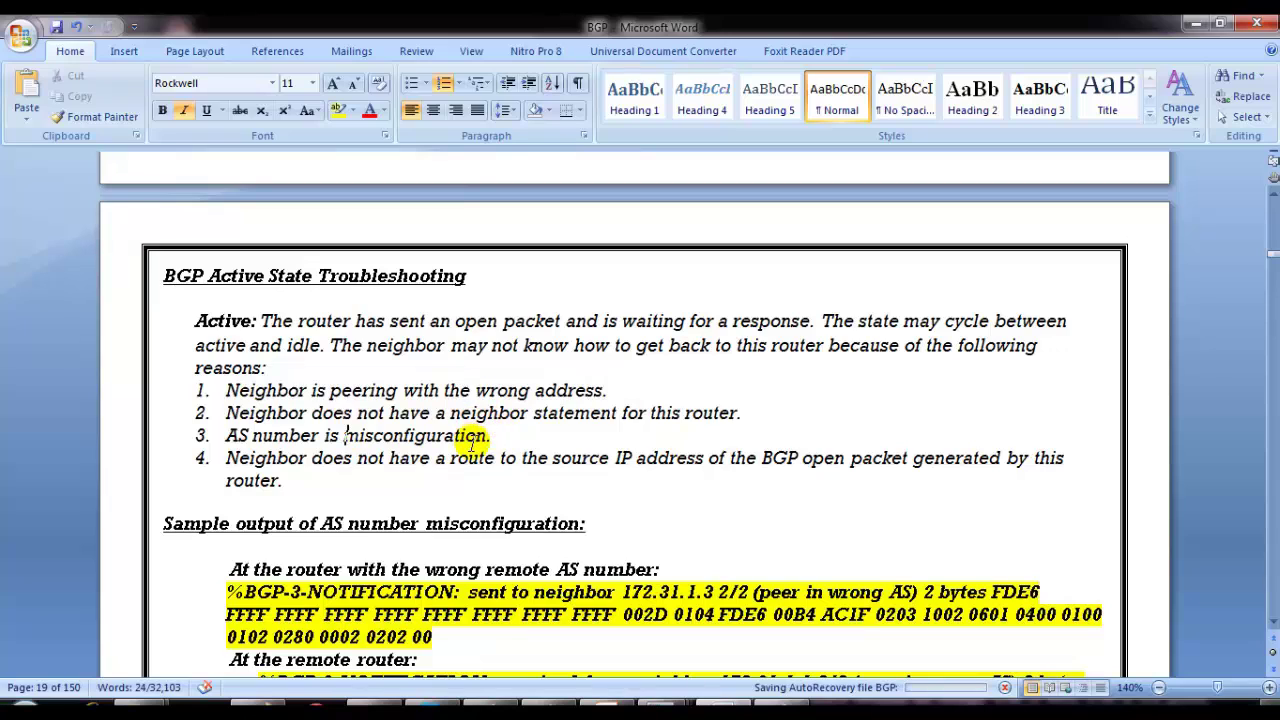
pyautogui.moveTo(262, 460); pyautogui.dragTo(388, 485)
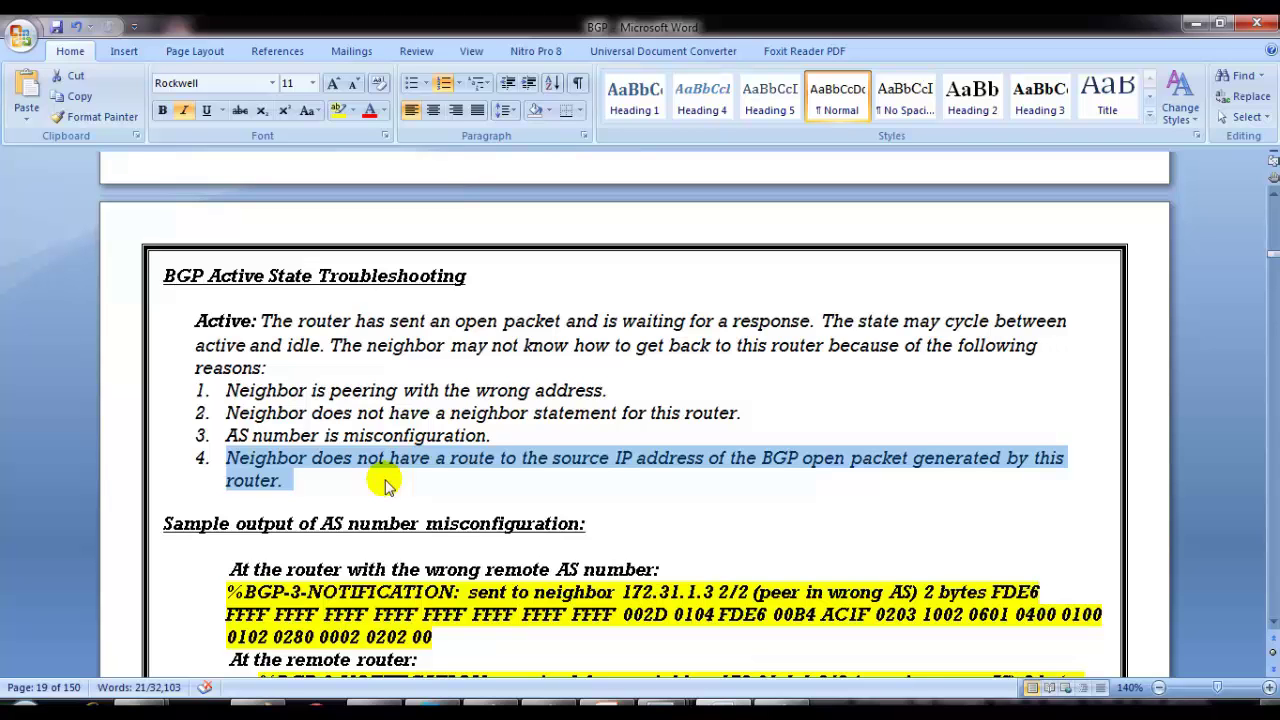
pyautogui.click(1076, 150)
pyautogui.click(1193, 22)
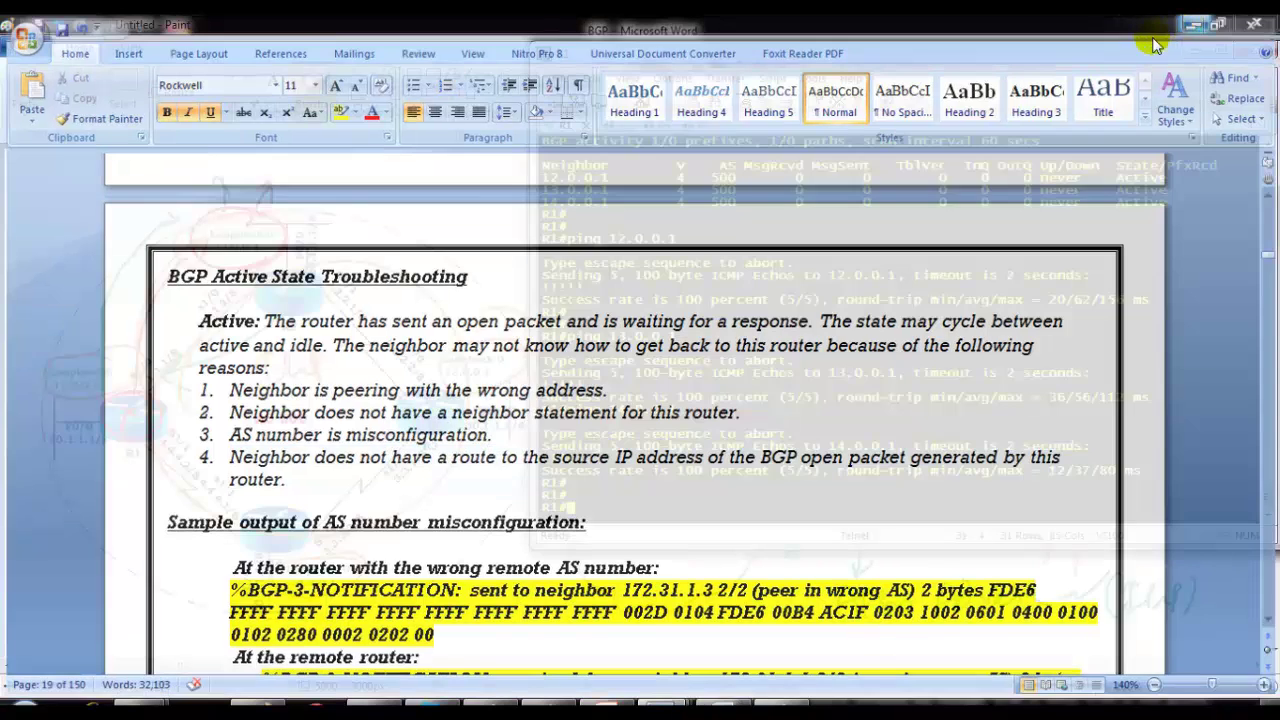
# Display the BGP summary on R1 again and examine the state of neighbor 12.0.0.1.
pyautogui.press('Return')
pyautogui.press('Return')
pyautogui.press('Up')
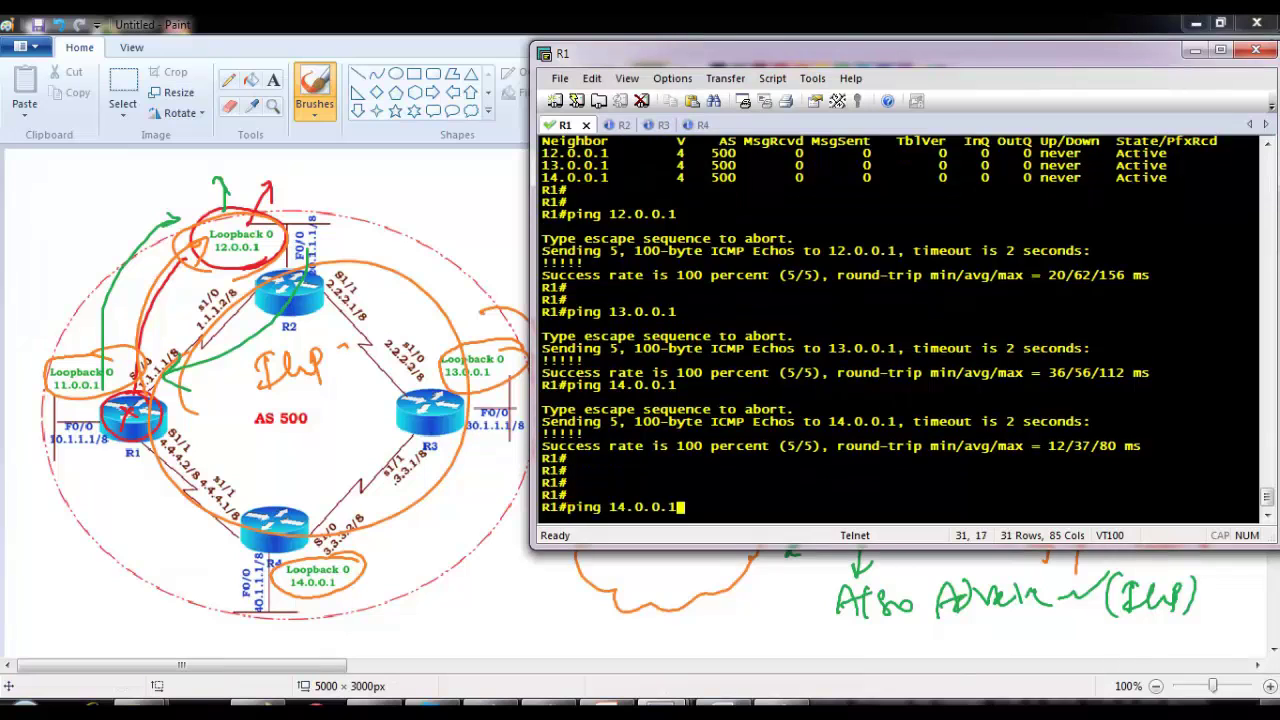
pyautogui.press('Up')
pyautogui.press('Up')
pyautogui.press('Return')
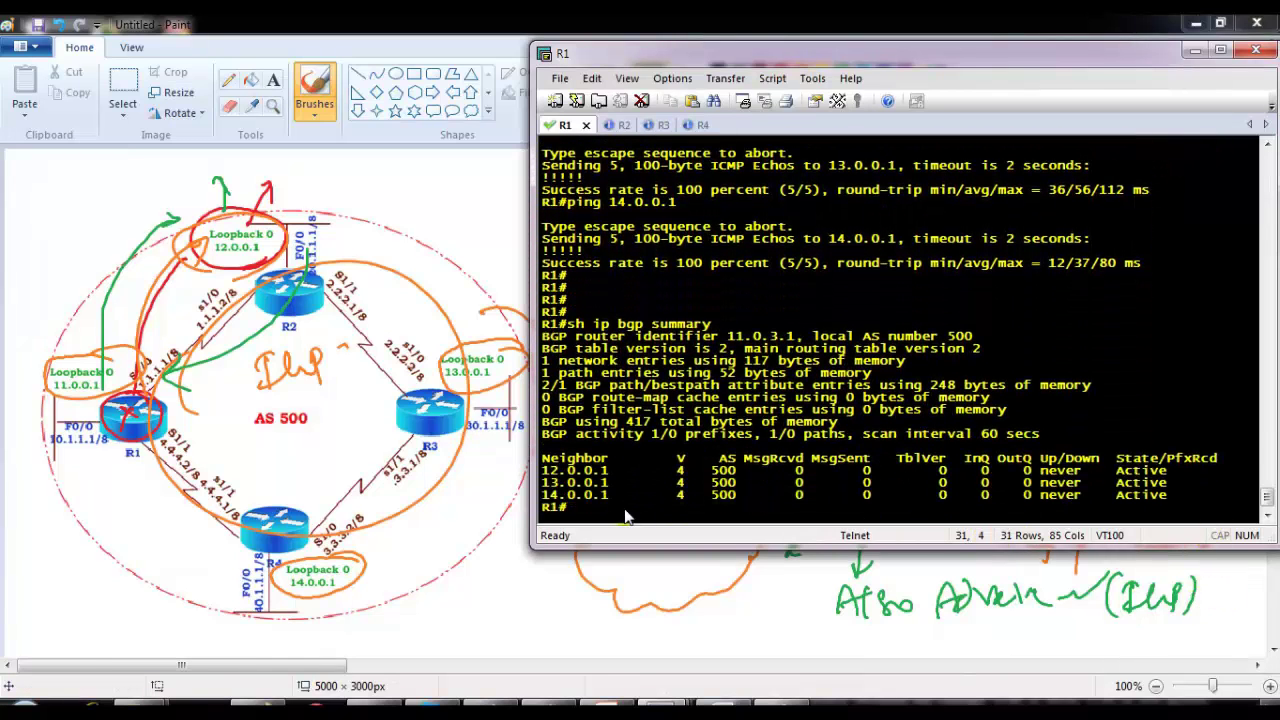
pyautogui.moveTo(560, 470); pyautogui.dragTo(620, 467)
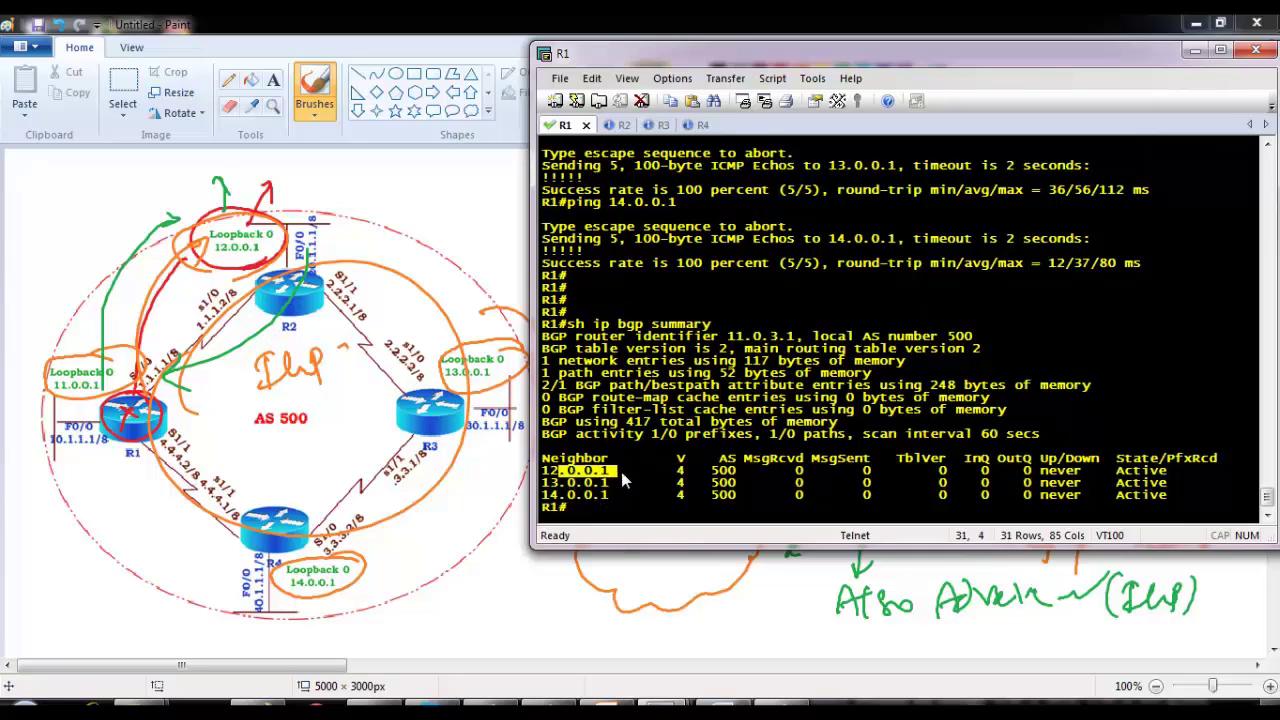
pyautogui.moveTo(1108, 471); pyautogui.dragTo(1168, 472)
# Ping R2's loopback 12.0.0.1 from R1 once more to check connectivity.
pyautogui.press('Return')
pyautogui.press('Return')
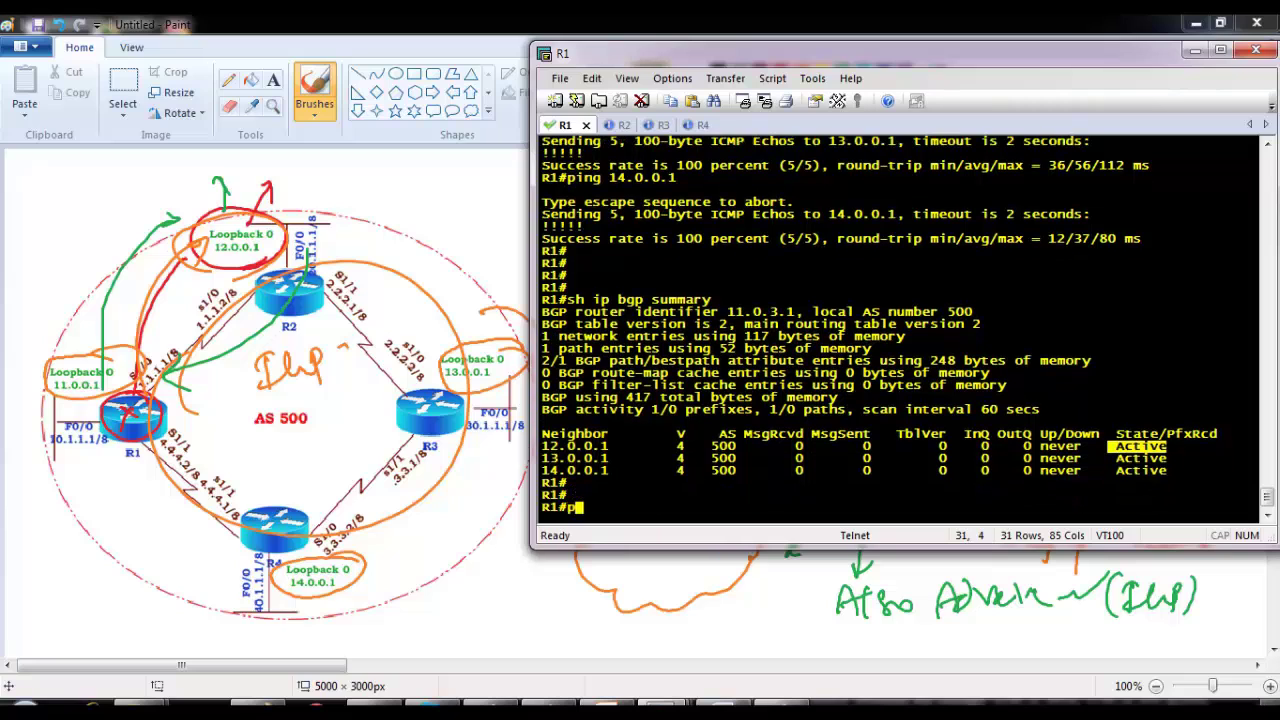
pyautogui.write('ping 12.0.0.1')
pyautogui.press('Return')
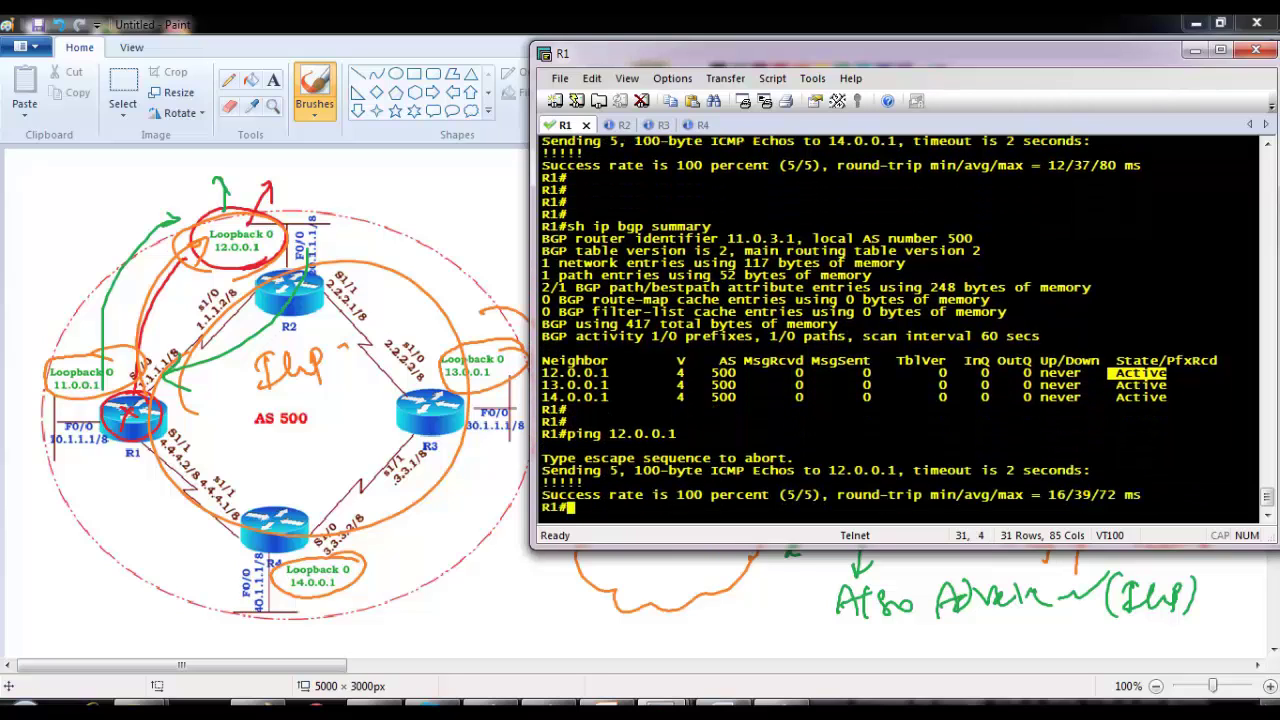
# Bring an empty area of the Paint canvas into view and find the IBGP loopback peering lab diagram in the BGP Word document.
pyautogui.click(484, 313)
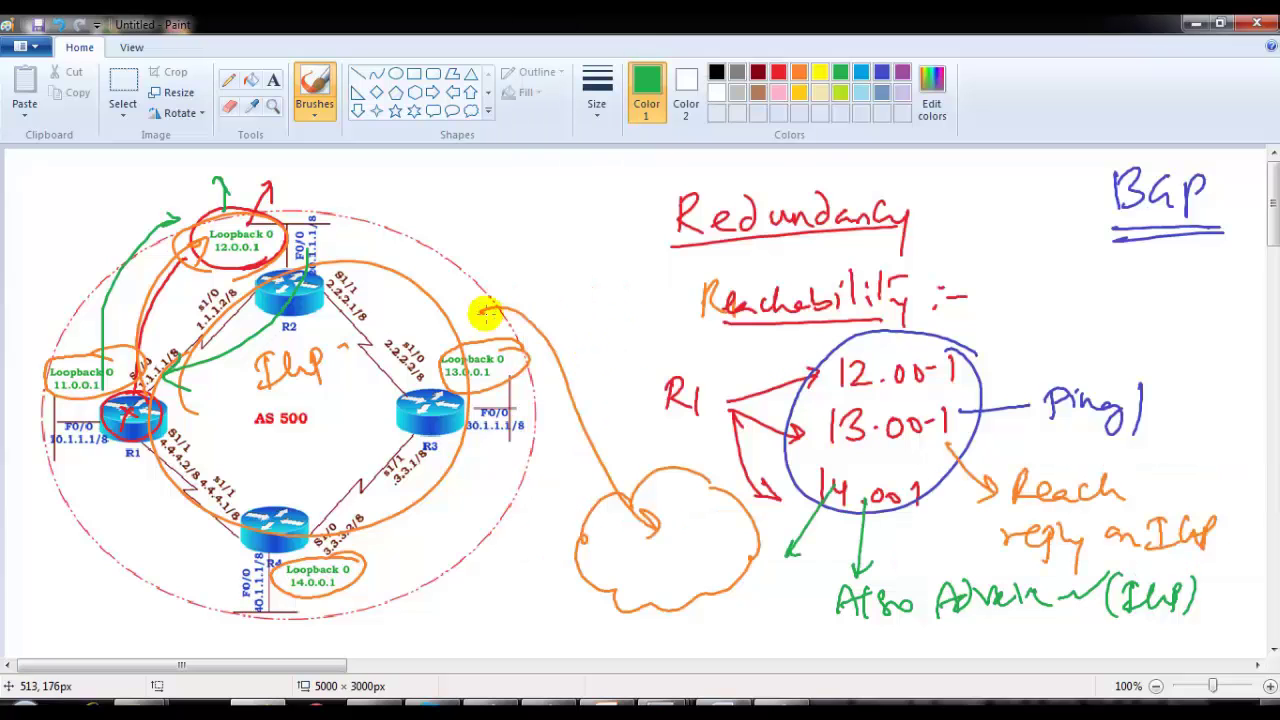
pyautogui.moveTo(329, 666); pyautogui.dragTo(714, 694)
pyautogui.moveTo(606, 702)
pyautogui.moveTo(722, 706)
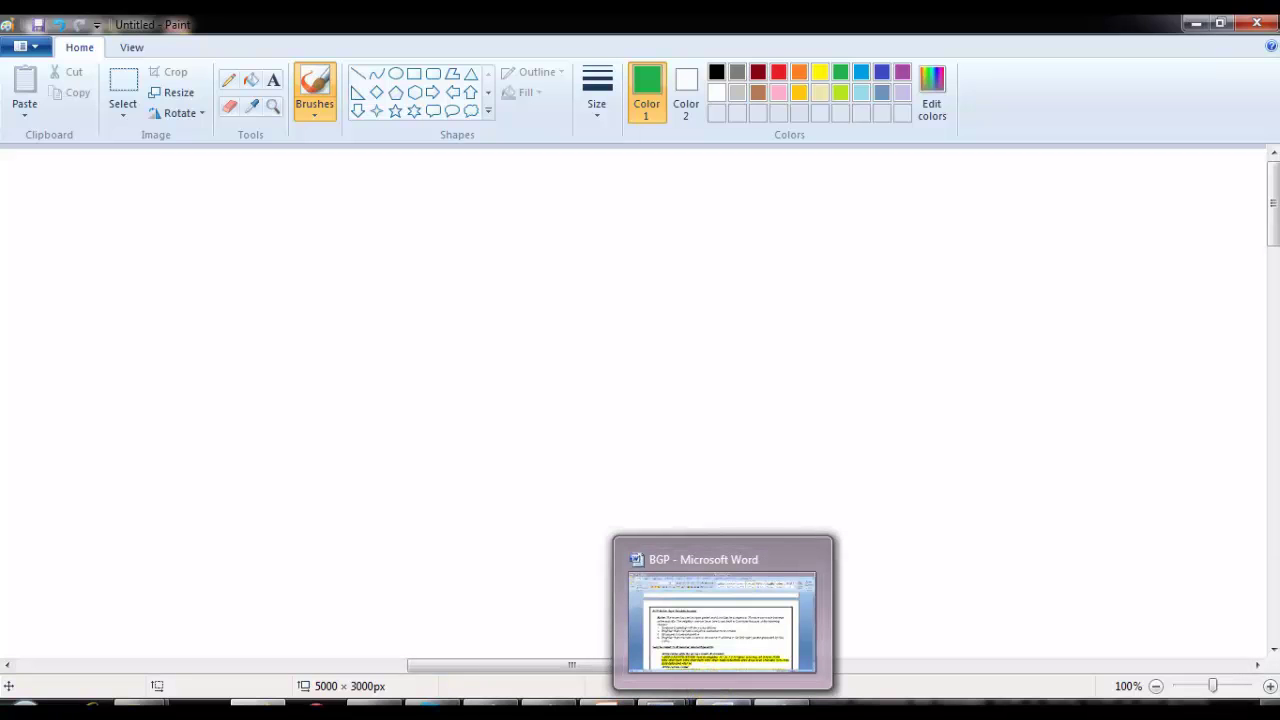
pyautogui.click(700, 646)
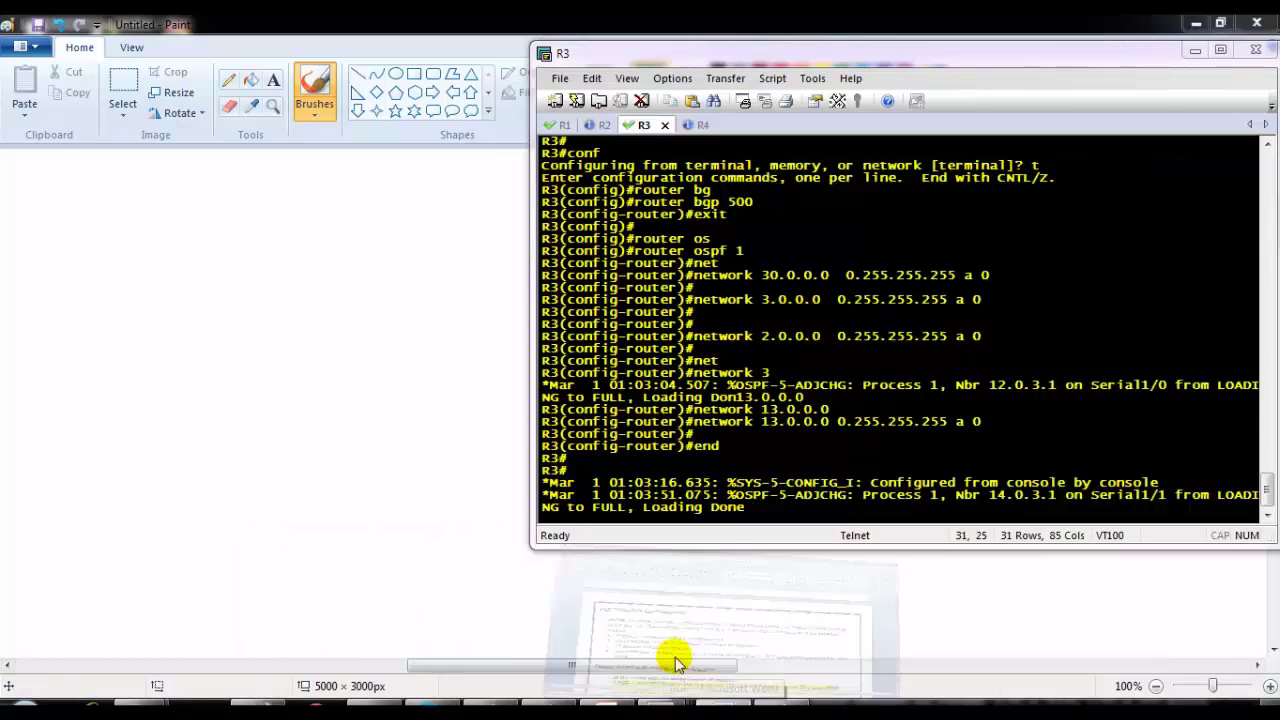
pyautogui.click(700, 700)
pyautogui.click(523, 481)
pyautogui.scroll(-15, 526, 470)
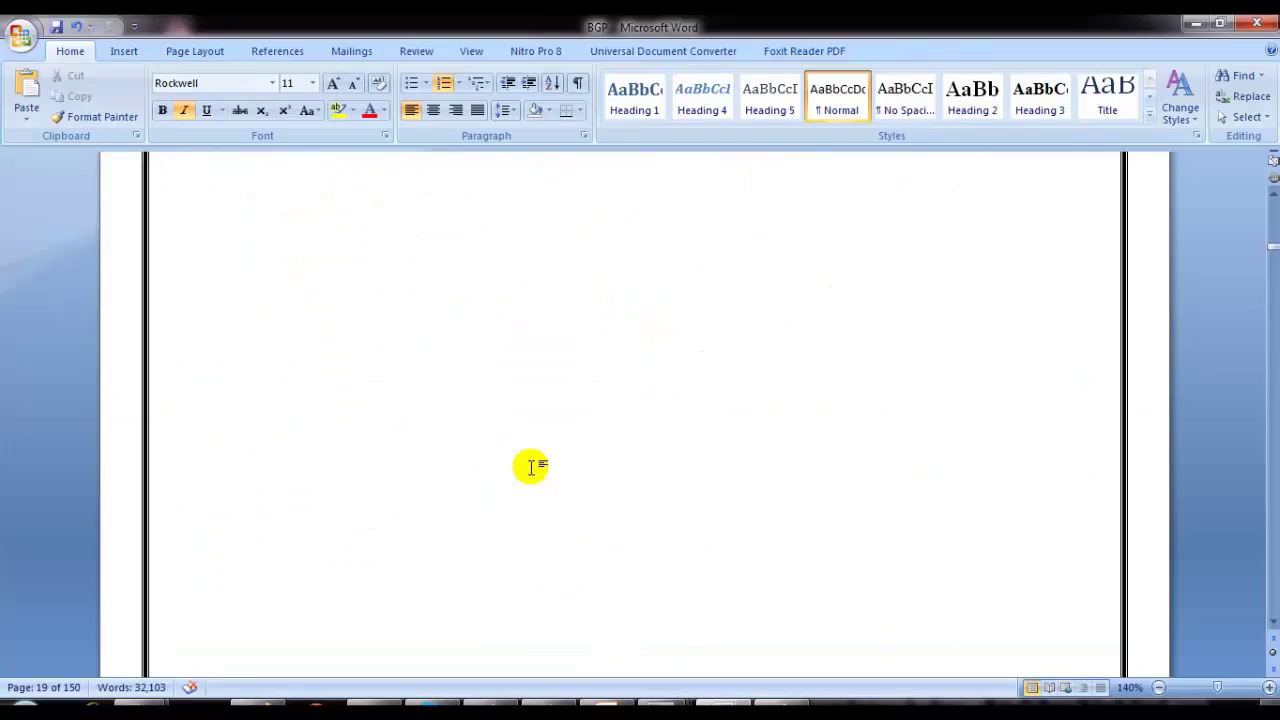
pyautogui.scroll(-1, 560, 491)
# Try to copy the AS 500 topology diagram for use in Paint.
pyautogui.rightClick(562, 492)
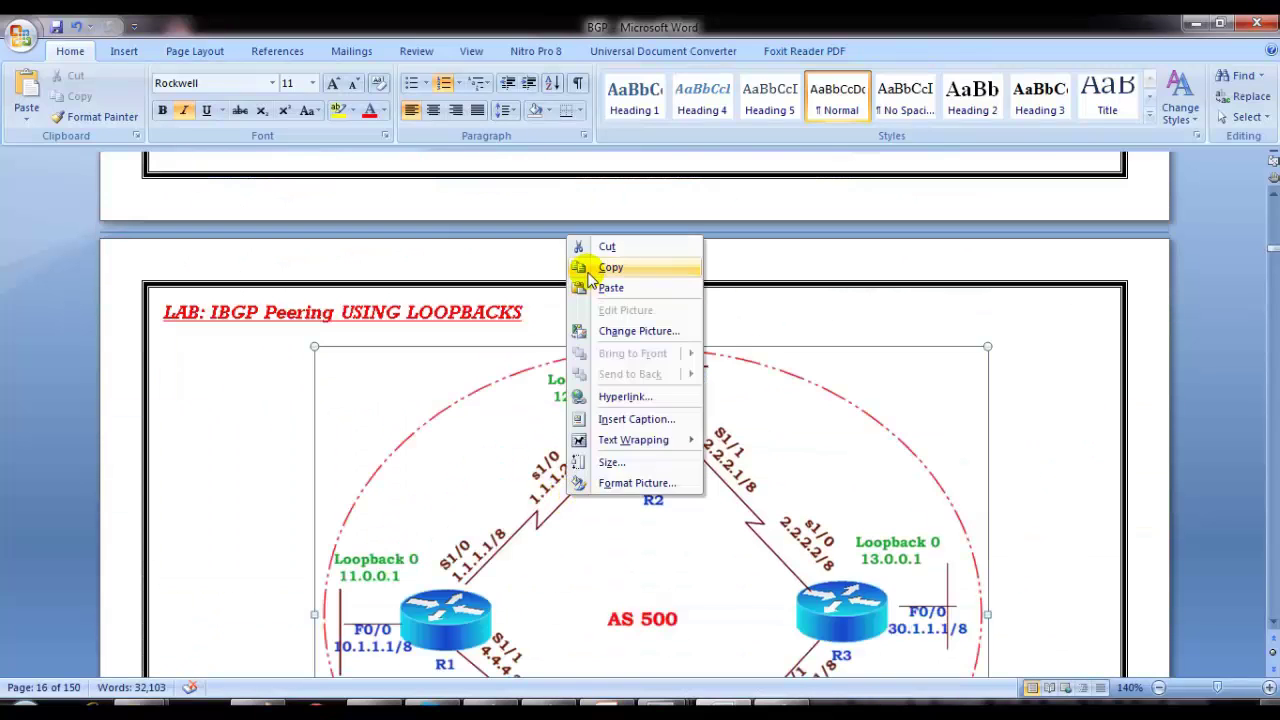
pyautogui.click(605, 287)
pyautogui.click(591, 400)
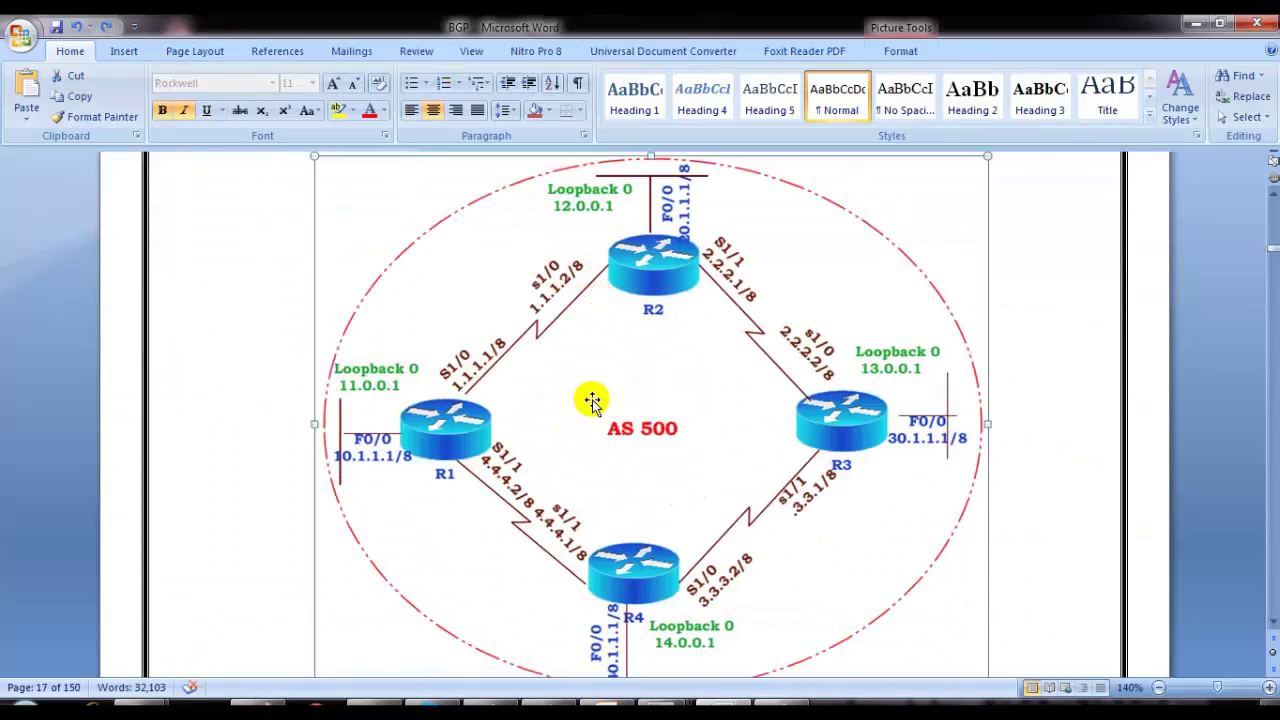
pyautogui.scroll(3, 593, 405)
pyautogui.click(1192, 22)
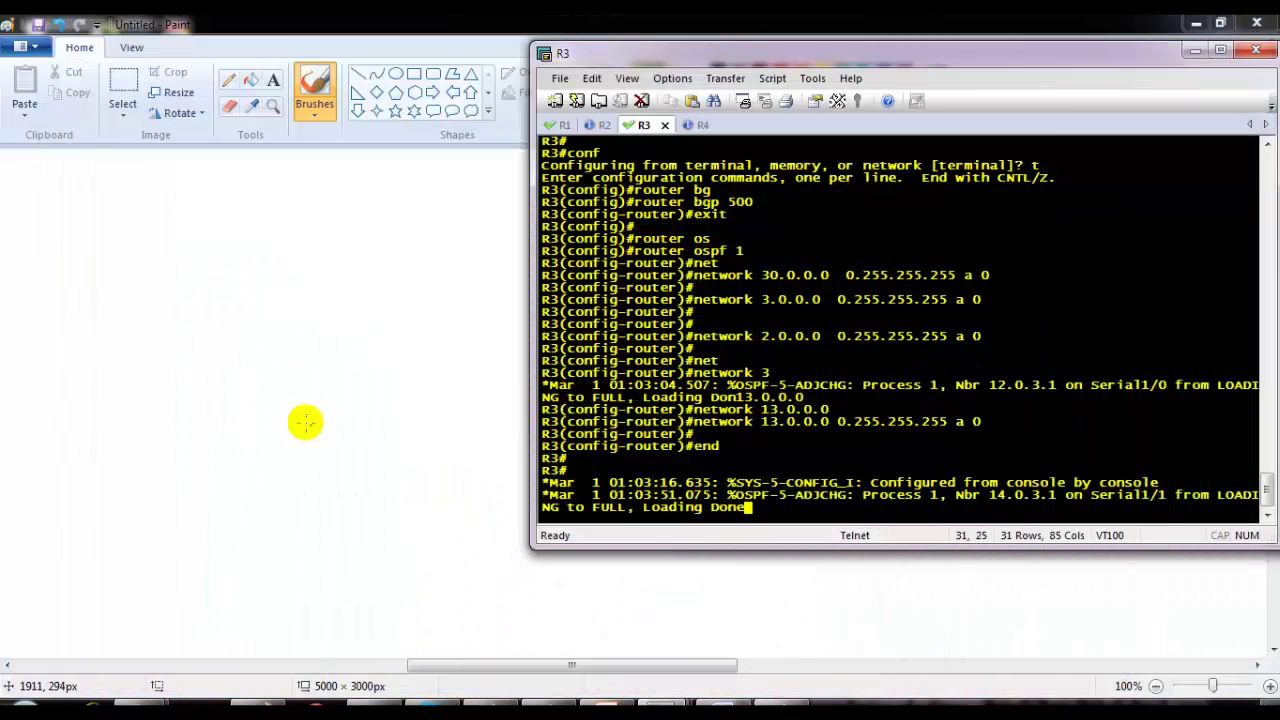
pyautogui.click(250, 335)
pyautogui.hotkey('alt', 'Tab')
# Copy the AS 500 topology diagram from the Word document and place it in the empty area of the Paint canvas.
pyautogui.click(722, 702)
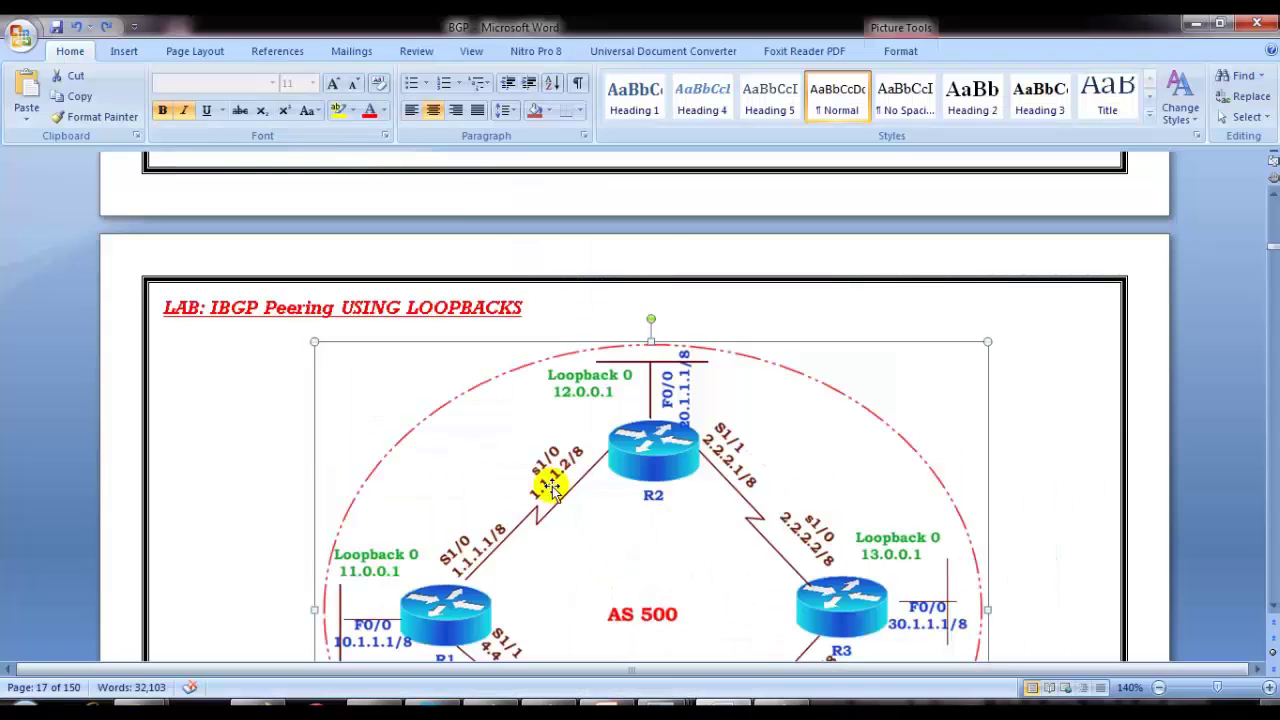
pyautogui.rightClick(528, 471)
pyautogui.click(566, 244)
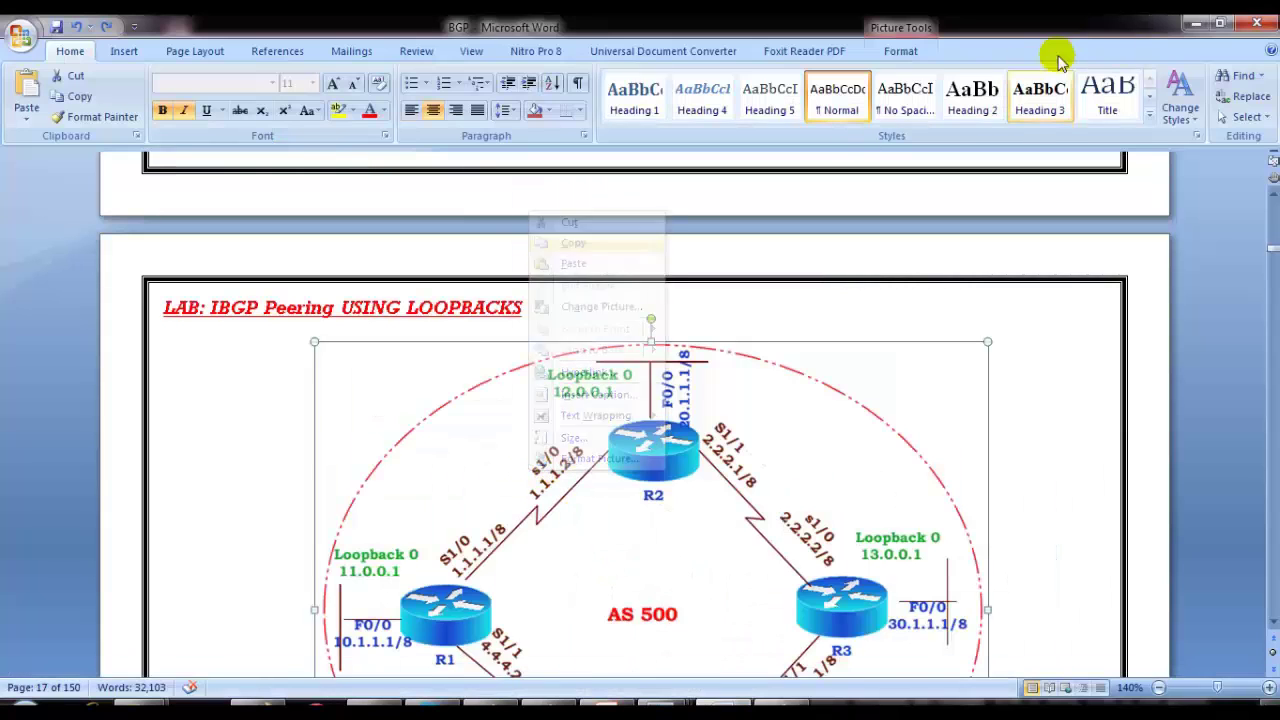
pyautogui.click(1193, 22)
pyautogui.click(180, 340)
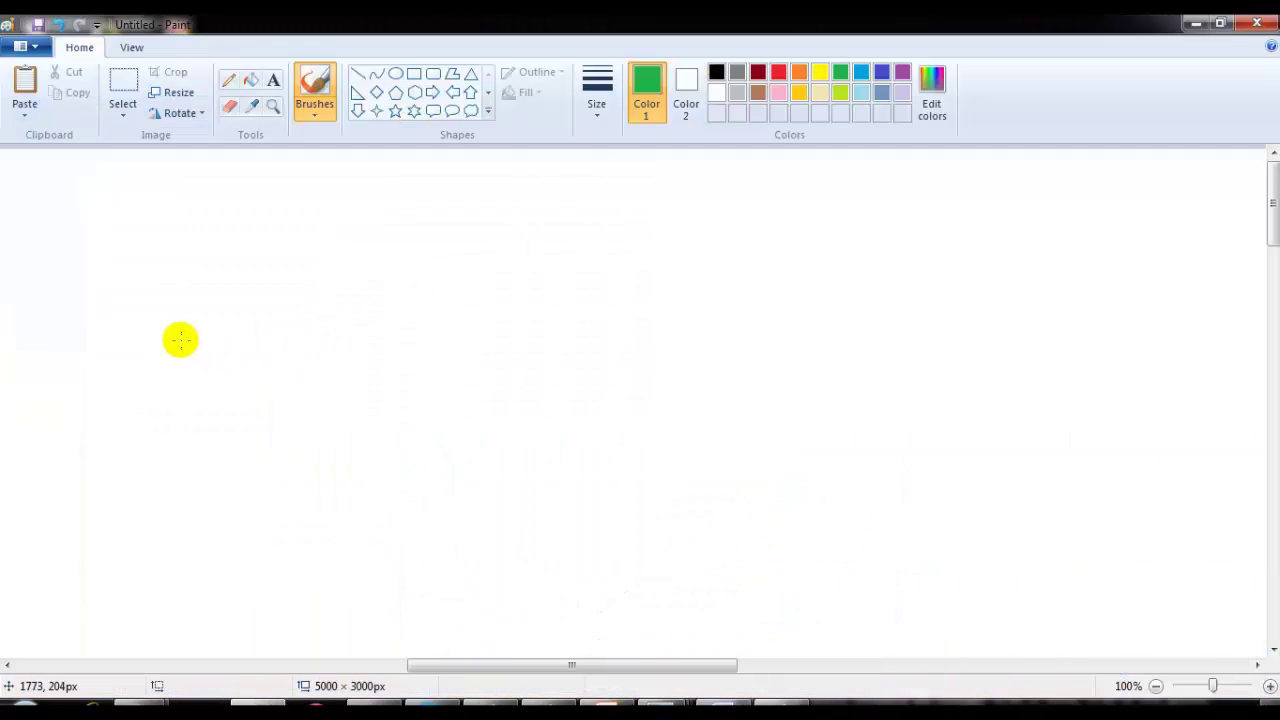
pyautogui.hotkey('ctrl', 'v')
pyautogui.moveTo(219, 343); pyautogui.dragTo(237, 394)
pyautogui.click(686, 486)
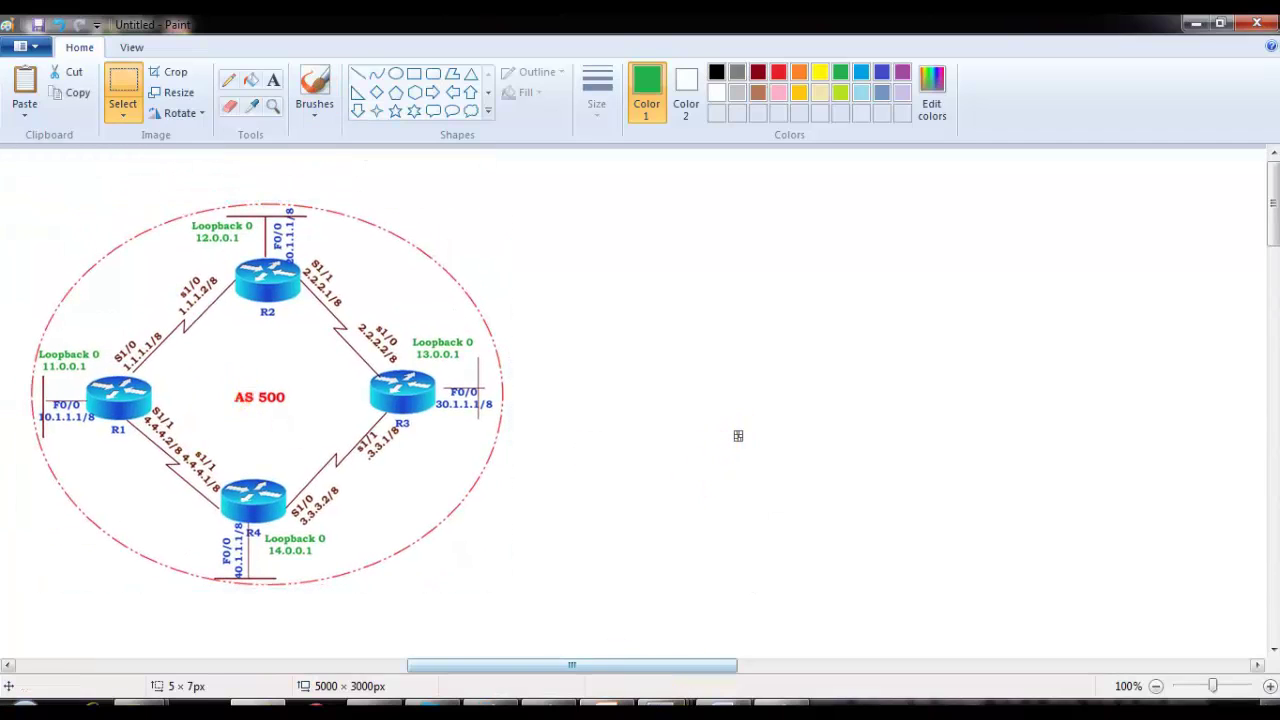
# Switch to the BGP Word document and review the lab tasks and the routers' BGP summary outputs.
pyautogui.click(655, 705)
pyautogui.scroll(-12, 571, 491)
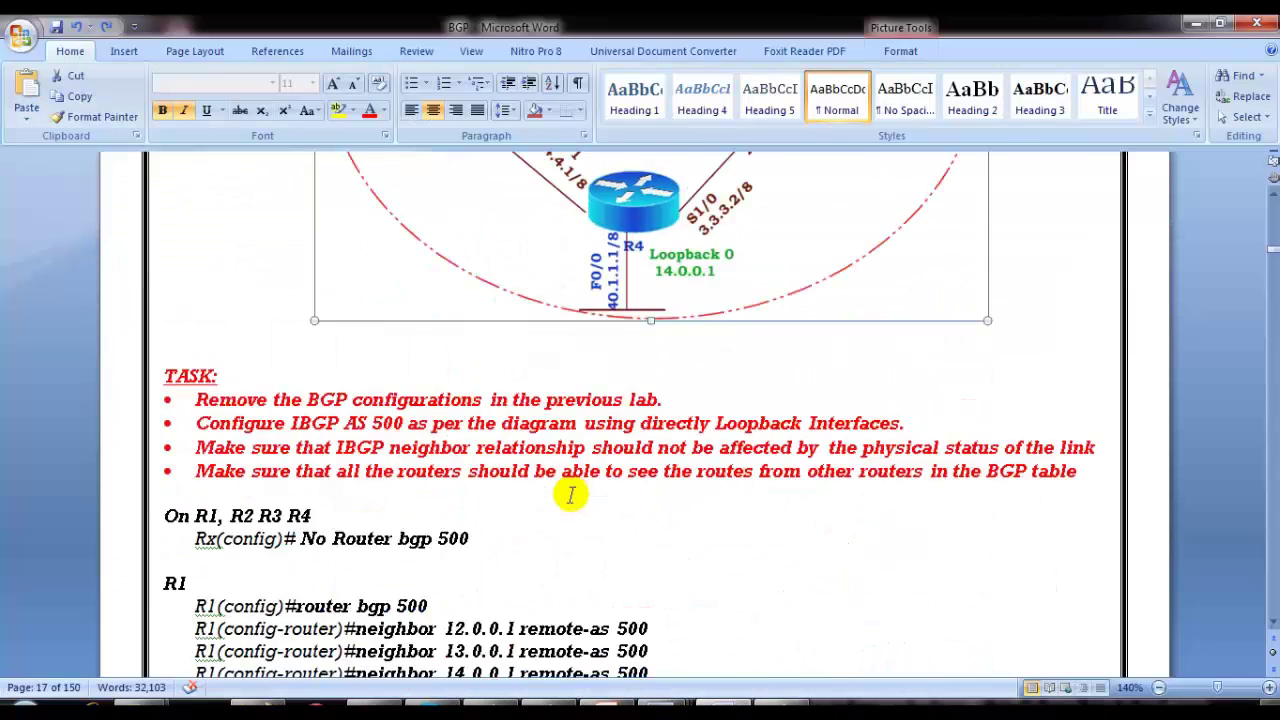
pyautogui.scroll(-6, 571, 497)
pyautogui.scroll(-10, 568, 500)
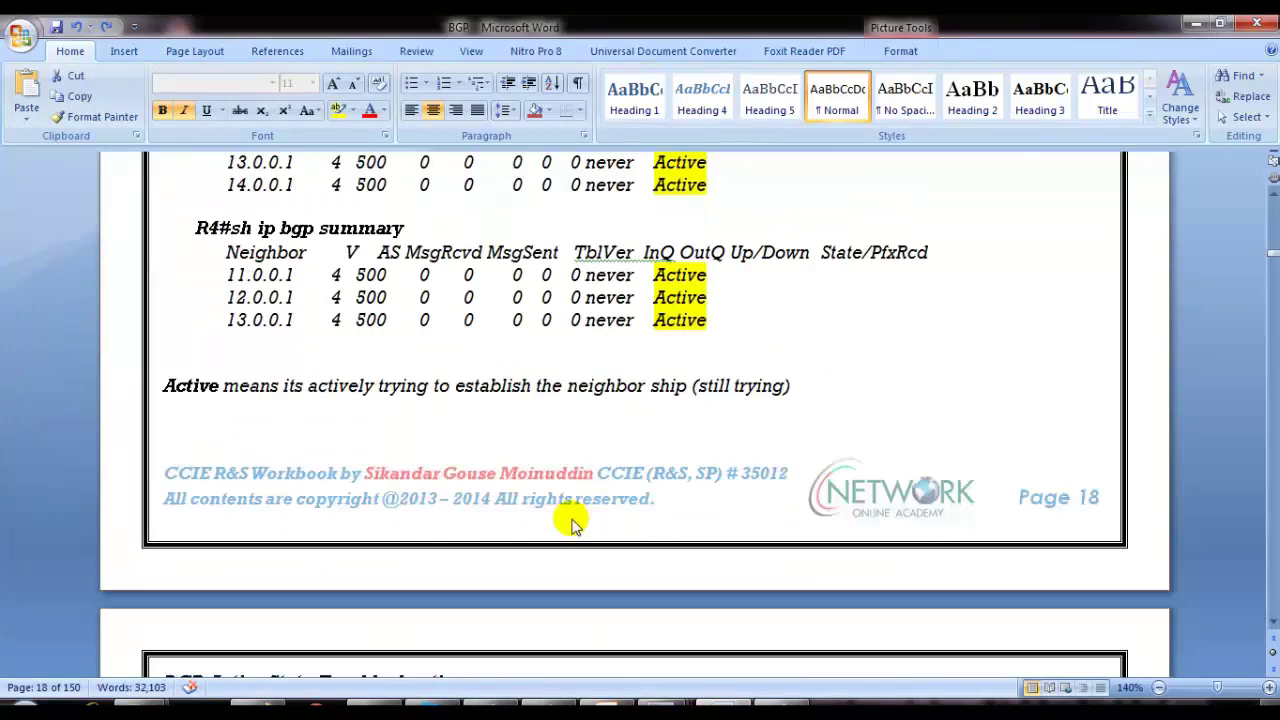
pyautogui.scroll(3, 572, 523)
pyautogui.tripleClick(652, 285)
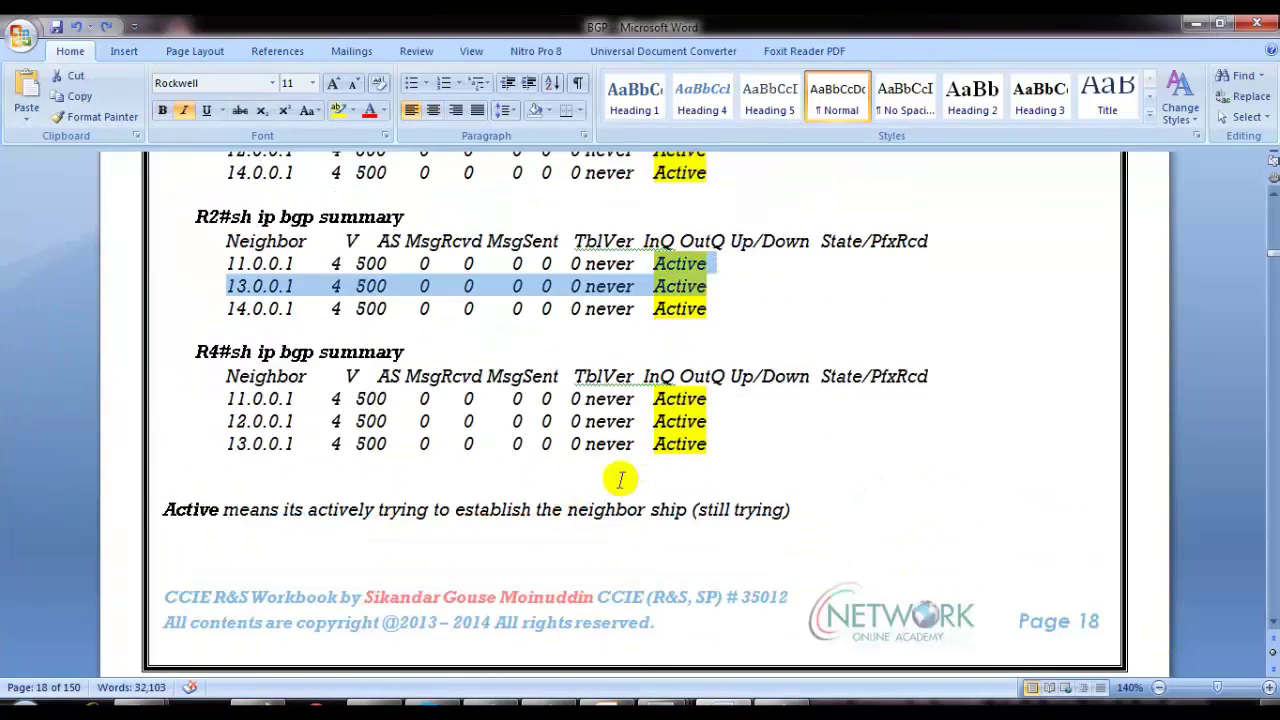
# Review the BGP Active state troubleshooting notes and the OSPF commands that advertise each router's loopback network.
pyautogui.scroll(-8, 622, 600)
pyautogui.scroll(-3, 622, 620)
pyautogui.doubleClick(345, 299)
pyautogui.scroll(-7, 490, 425)
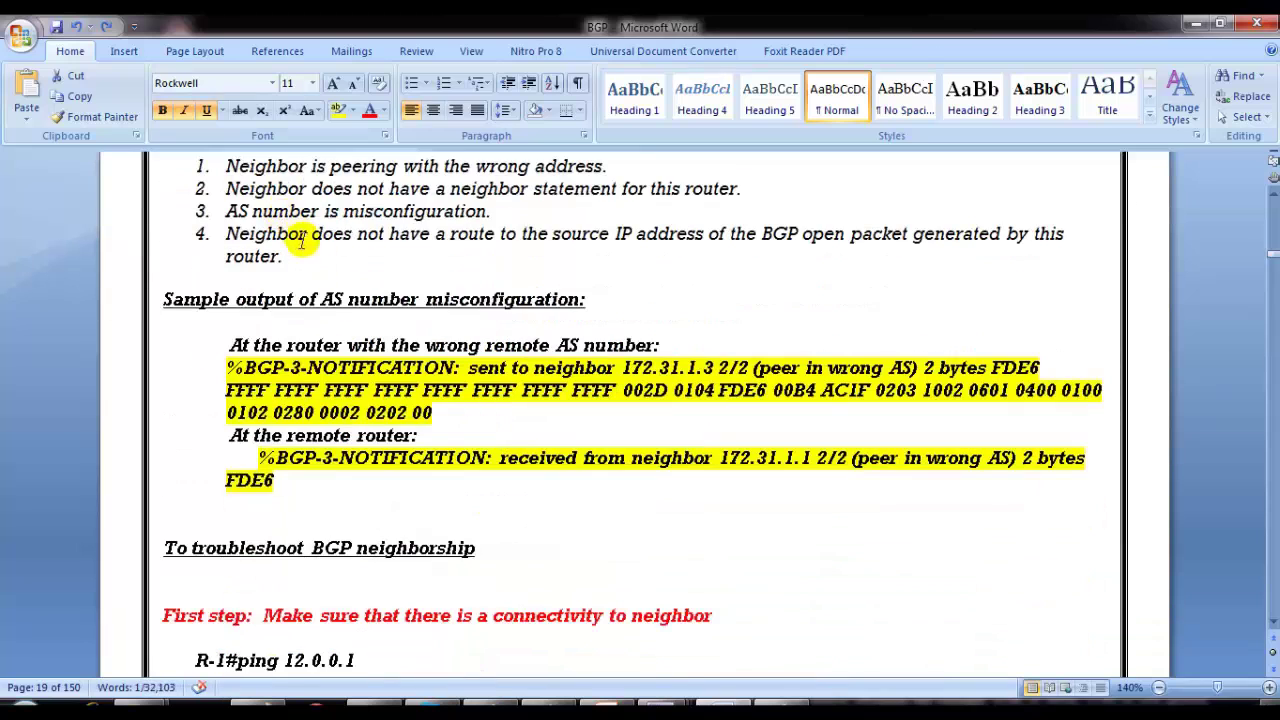
pyautogui.scroll(-4, 336, 350)
pyautogui.moveTo(237, 412); pyautogui.dragTo(345, 477)
pyautogui.scroll(-20, 345, 477)
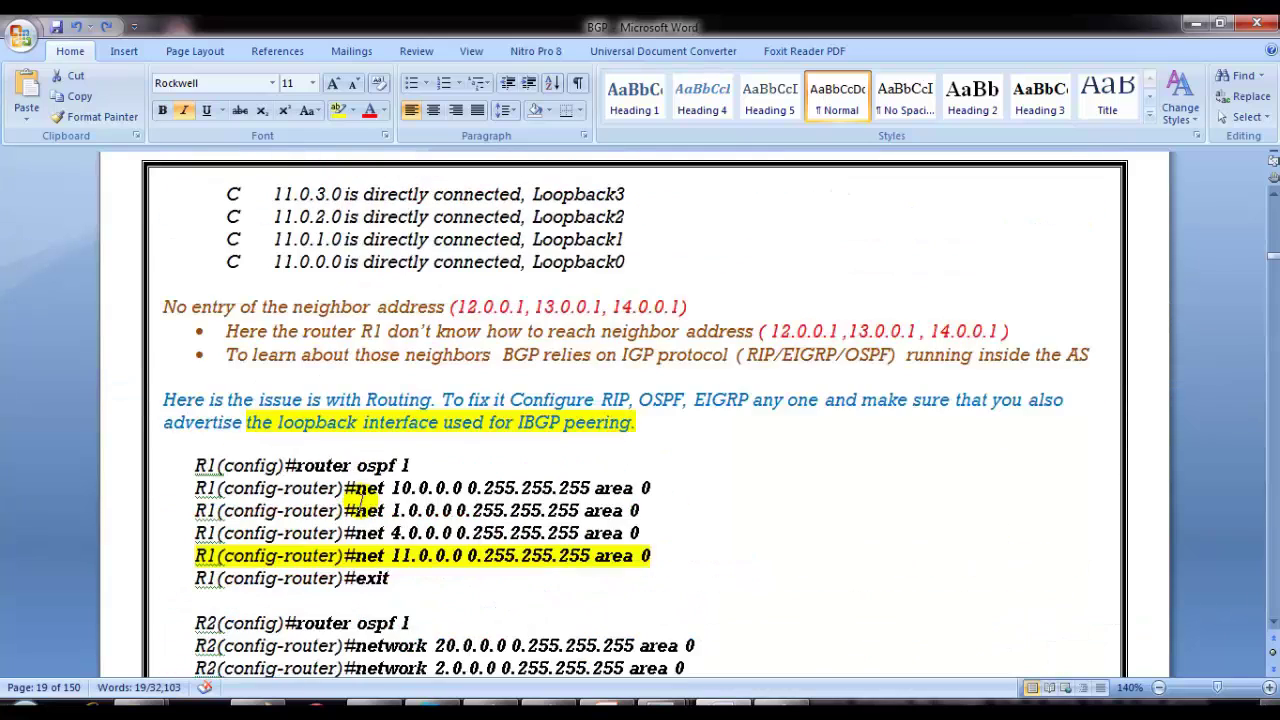
pyautogui.moveTo(356, 468); pyautogui.dragTo(470, 470)
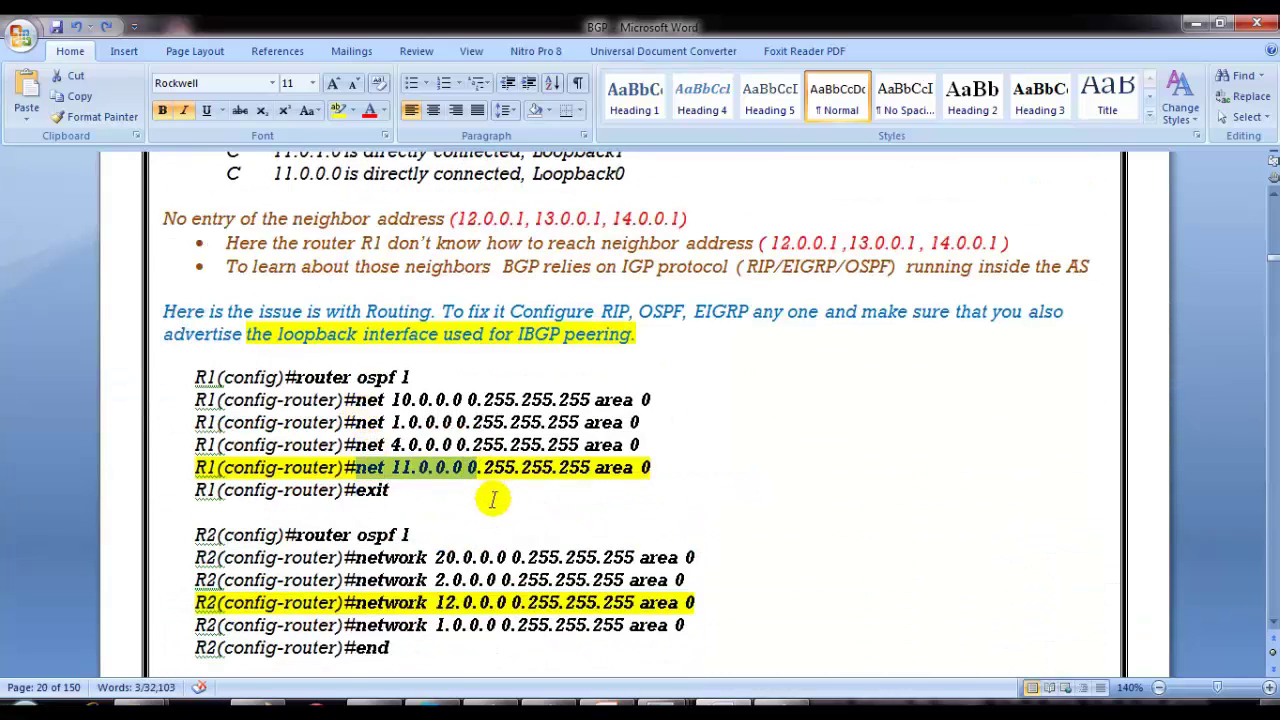
pyautogui.scroll(-4, 493, 500)
pyautogui.scroll(-9, 496, 501)
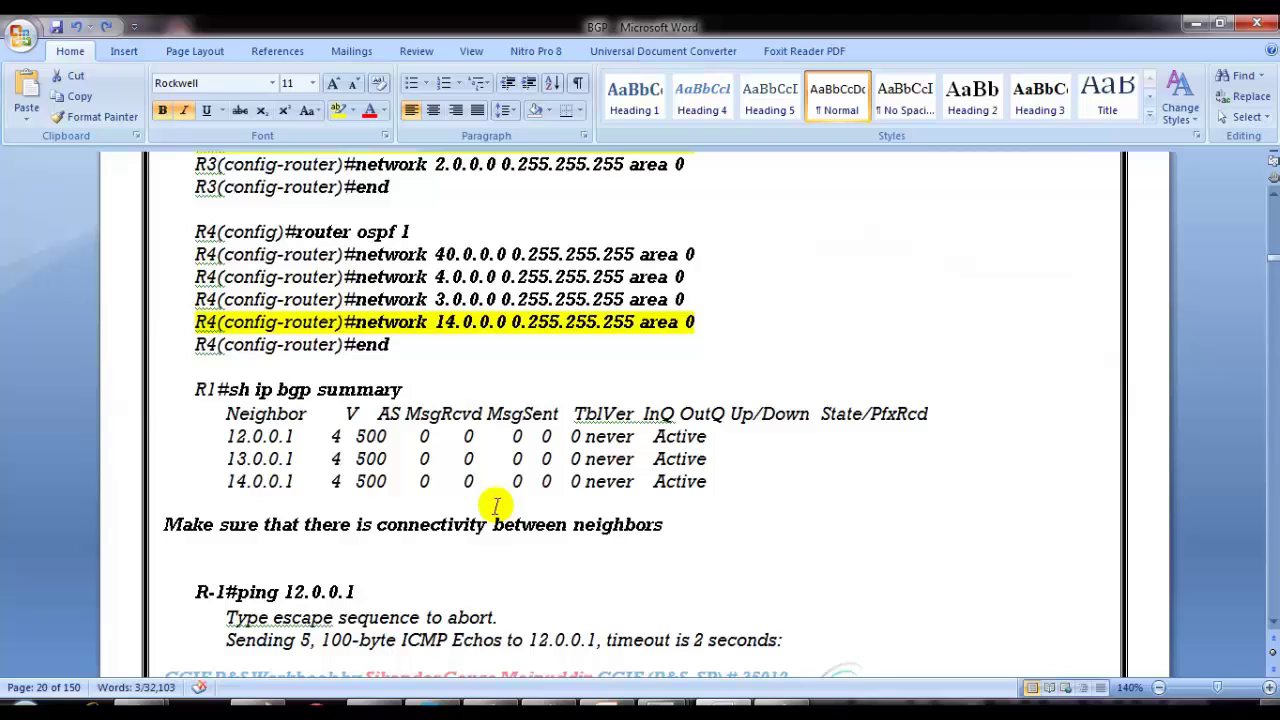
# Highlight in yellow the Active state of neighbors 12.0.0.1 and 13.0.0.1 in R1's BGP summary after the OSPF configuration.
pyautogui.doubleClick(662, 436)
pyautogui.click(338, 110)
pyautogui.click(440, 393)
pyautogui.doubleClick(662, 459)
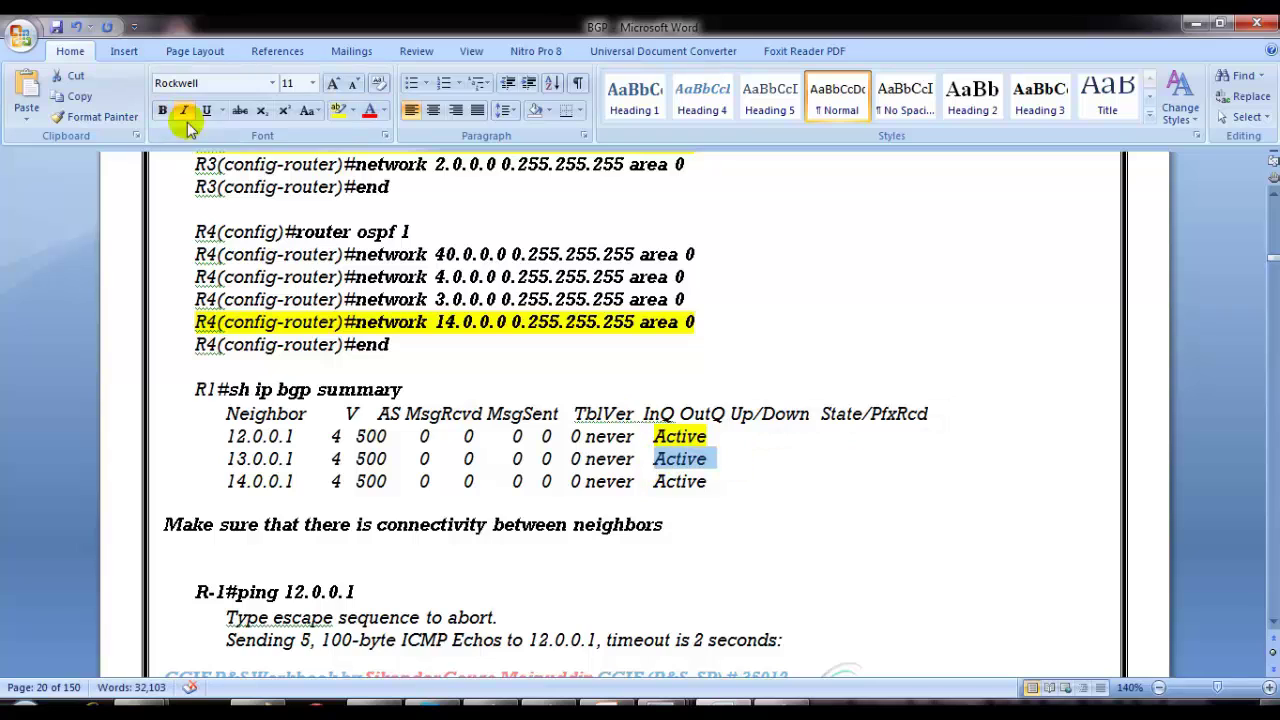
pyautogui.click(338, 110)
# Review the neighbor connectivity pings from R1, up to Step-2 about problems with the source address.
pyautogui.scroll(-2, 371, 400)
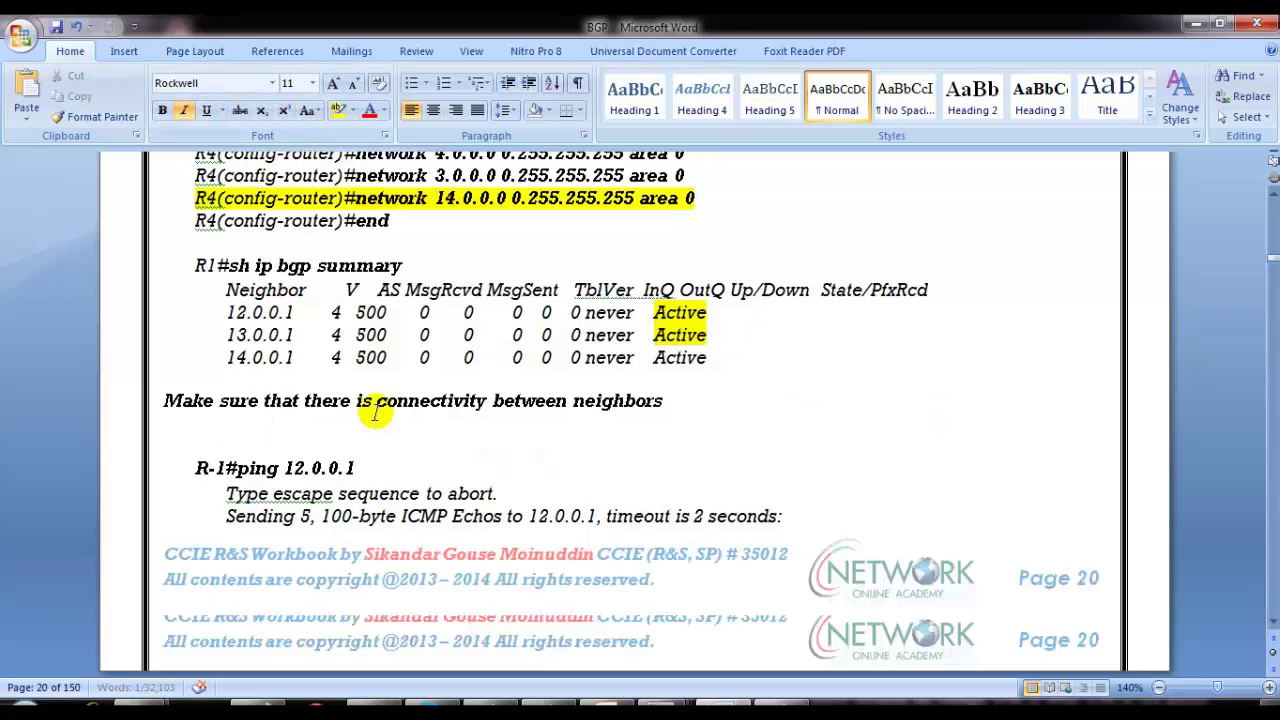
pyautogui.moveTo(303, 401); pyautogui.dragTo(570, 405)
pyautogui.scroll(-4, 471, 456)
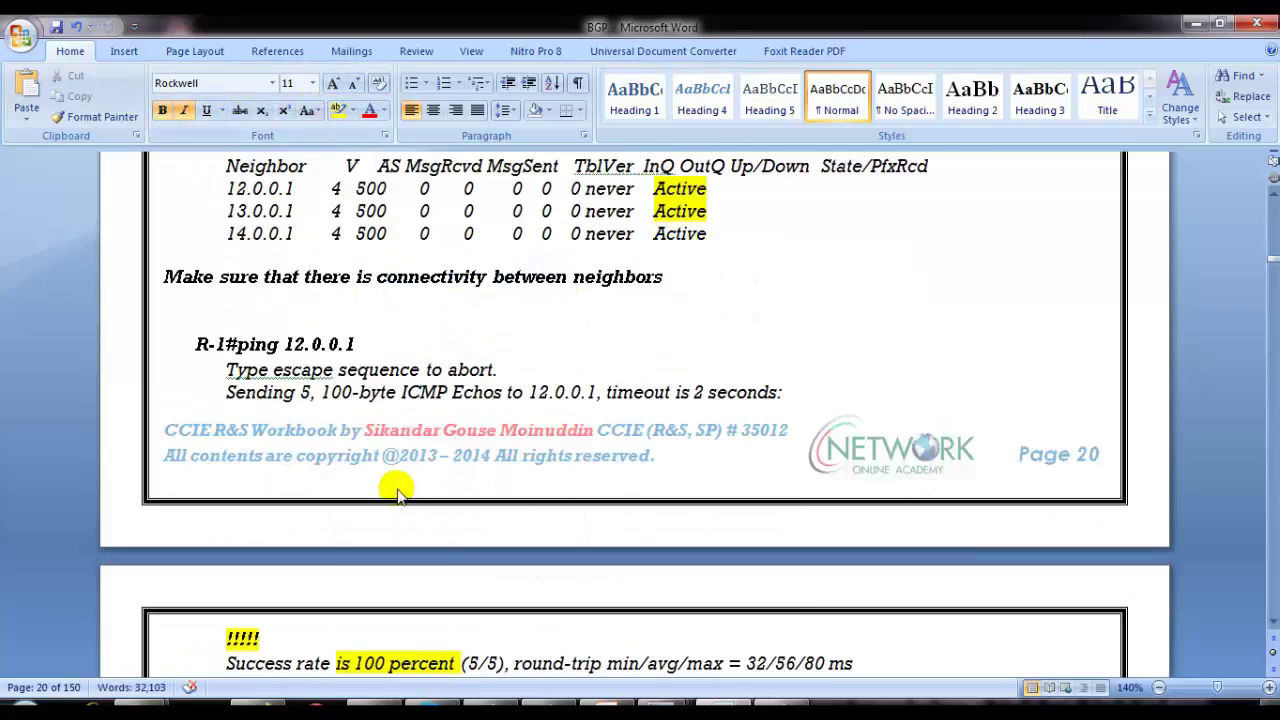
pyautogui.scroll(-6, 229, 510)
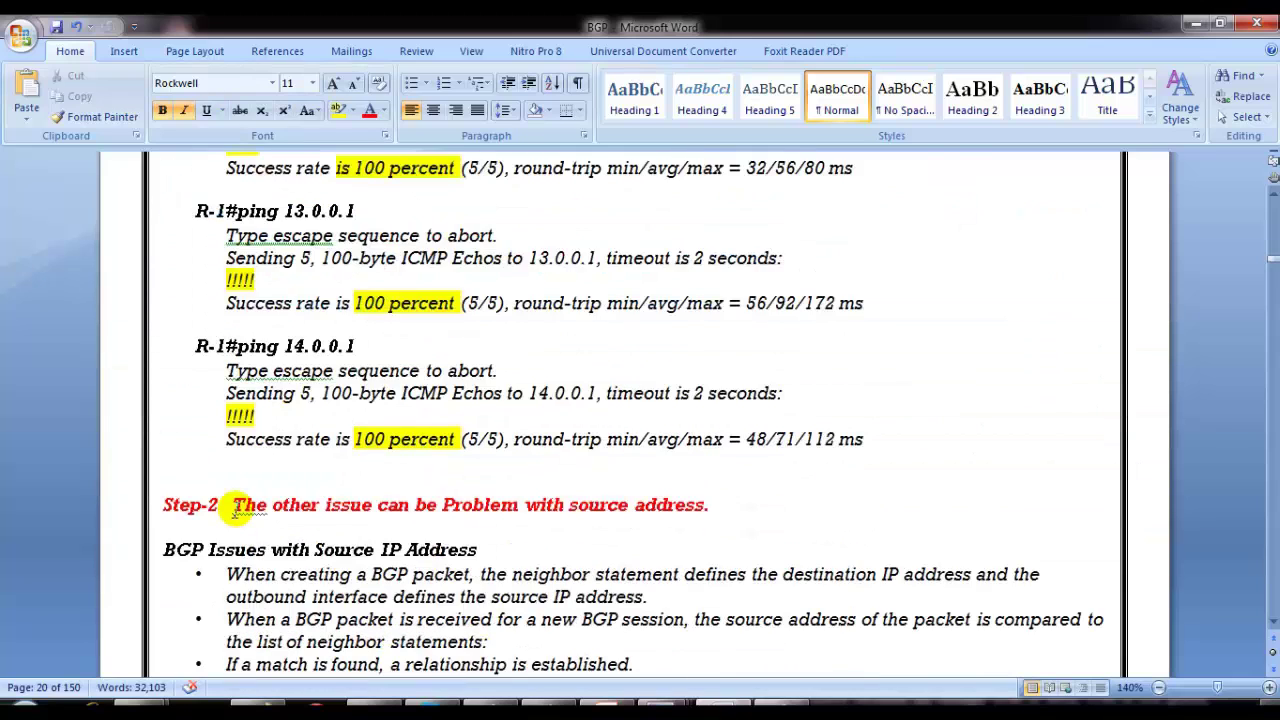
# Correct the flagged word "The" to lowercase "the" in the Step-2 heading about the source address.
pyautogui.scroll(-1, 240, 512)
pyautogui.rightClick(252, 448)
pyautogui.click(316, 470)
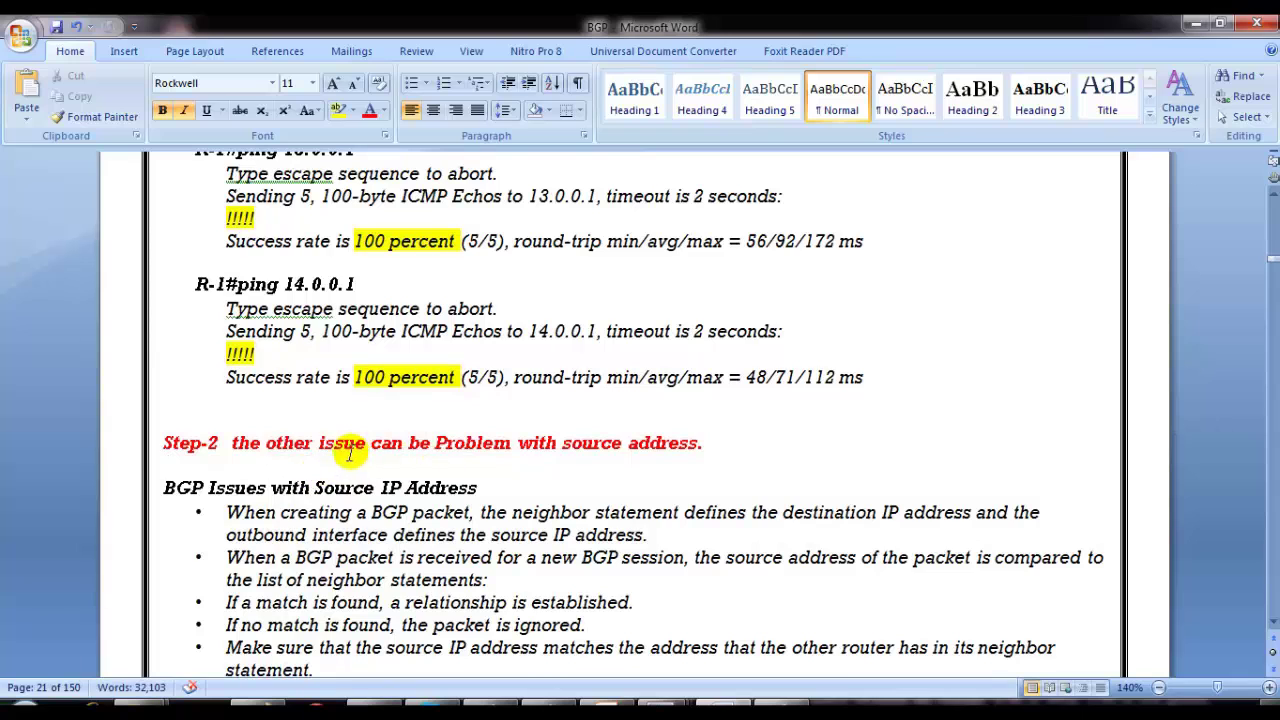
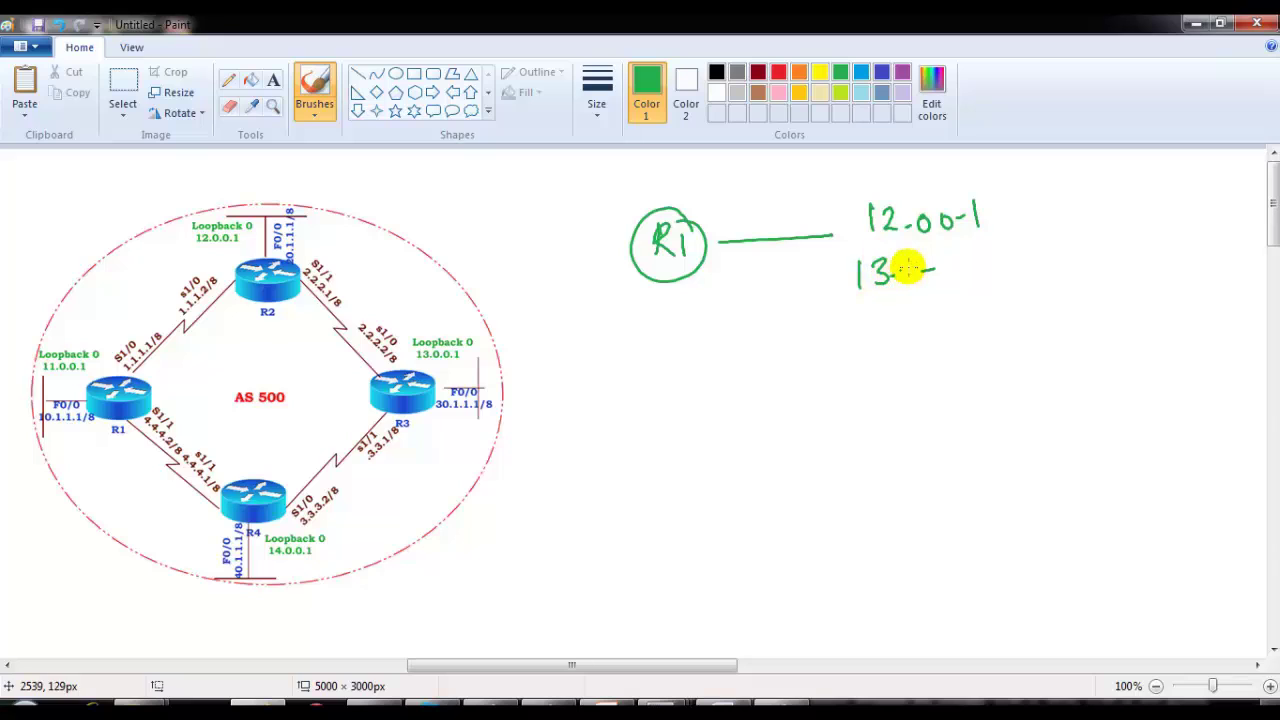
# In Paint, finish handwriting 13.0.0.1 in R1's green neighbor list and label the first two addresses (R2) and (R3).
pyautogui.moveTo(958, 262); pyautogui.dragTo(958, 286)
pyautogui.moveTo(1016, 183)
pyautogui.mouseDown()
pyautogui.moveTo(1011, 205)
pyautogui.moveTo(1064, 221)
pyautogui.mouseUp()
pyautogui.moveTo(1070, 188); pyautogui.dragTo(1072, 222)
pyautogui.moveTo(1014, 252)
pyautogui.mouseDown()
pyautogui.moveTo(1012, 284)
pyautogui.moveTo(1052, 280)
pyautogui.mouseUp()
pyautogui.moveTo(1076, 252); pyautogui.dragTo(1078, 285)
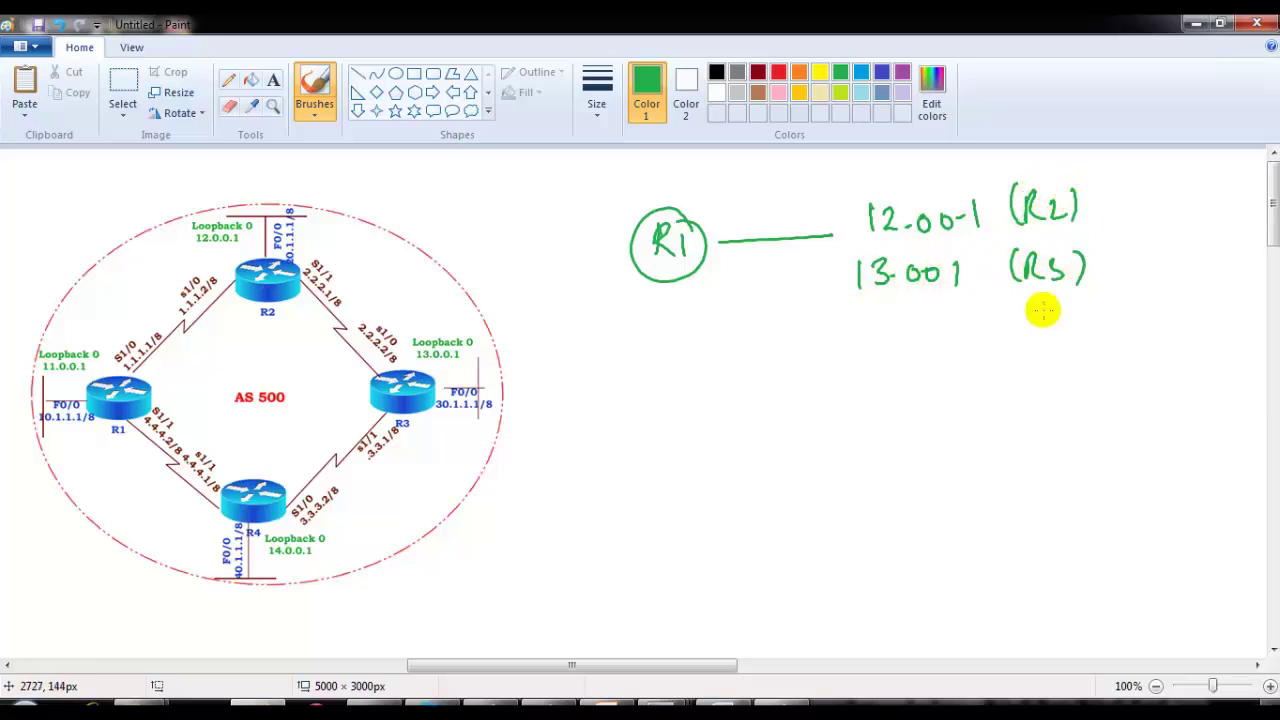
# Add 14.0.0.1 with the label (R4) below the other addresses in R1's green neighbor list.
pyautogui.moveTo(850, 321); pyautogui.dragTo(852, 348)
pyautogui.moveTo(869, 323); pyautogui.dragTo(885, 339)
pyautogui.moveTo(881, 324)
pyautogui.mouseDown()
pyautogui.moveTo(886, 350)
pyautogui.moveTo(926, 336)
pyautogui.mouseUp()
pyautogui.moveTo(947, 326); pyautogui.dragTo(948, 349)
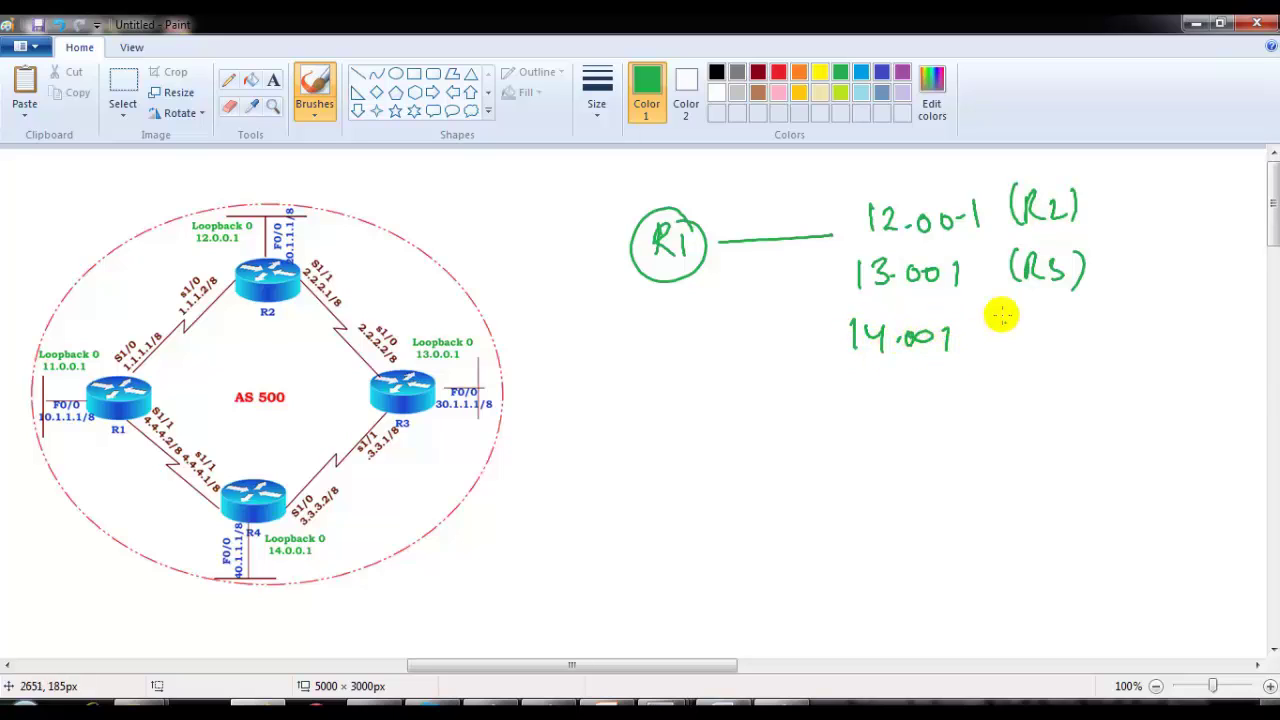
pyautogui.moveTo(1022, 332); pyautogui.dragTo(1034, 345)
pyautogui.moveTo(1043, 320); pyautogui.dragTo(1060, 334)
pyautogui.moveTo(1056, 318)
pyautogui.mouseDown()
pyautogui.moveTo(1058, 343)
pyautogui.moveTo(1082, 350)
pyautogui.mouseUp()
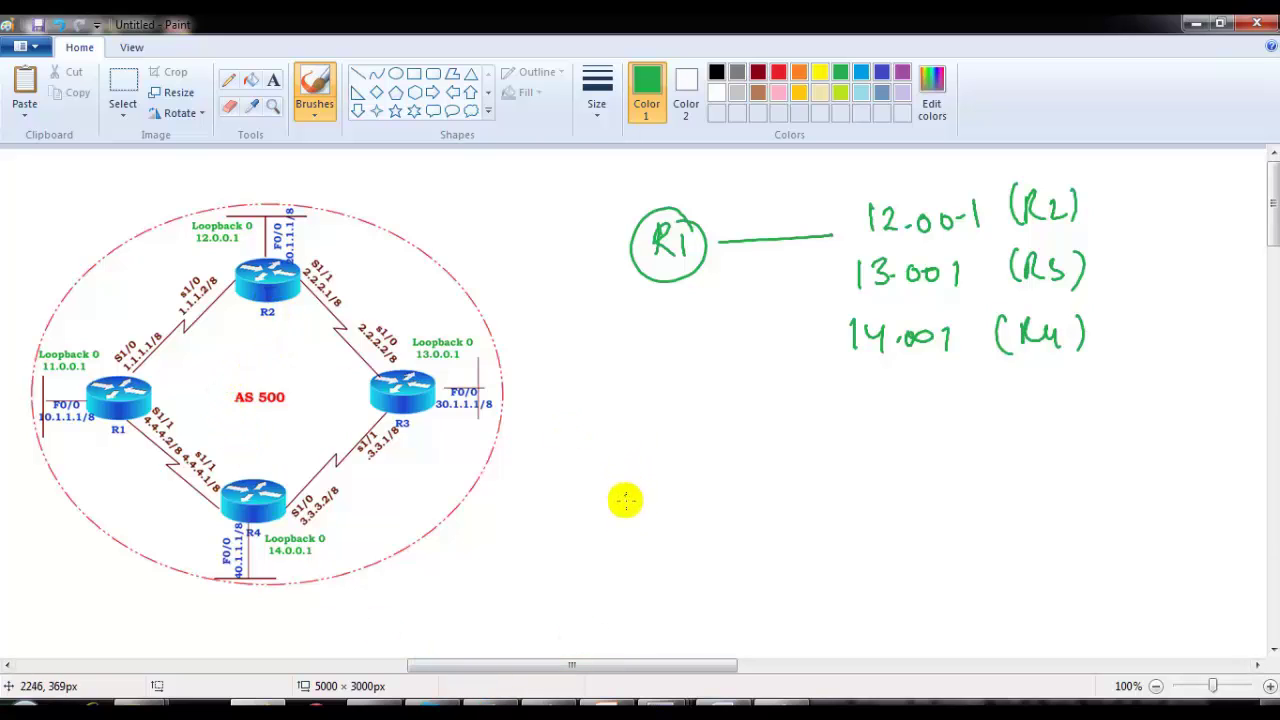
# Handwrite in red "neighbor 12.0.0.1 remote-as 500" below R1's neighbor list, underlining the address and the AS number.
pyautogui.moveTo(642, 665); pyautogui.dragTo(620, 650)
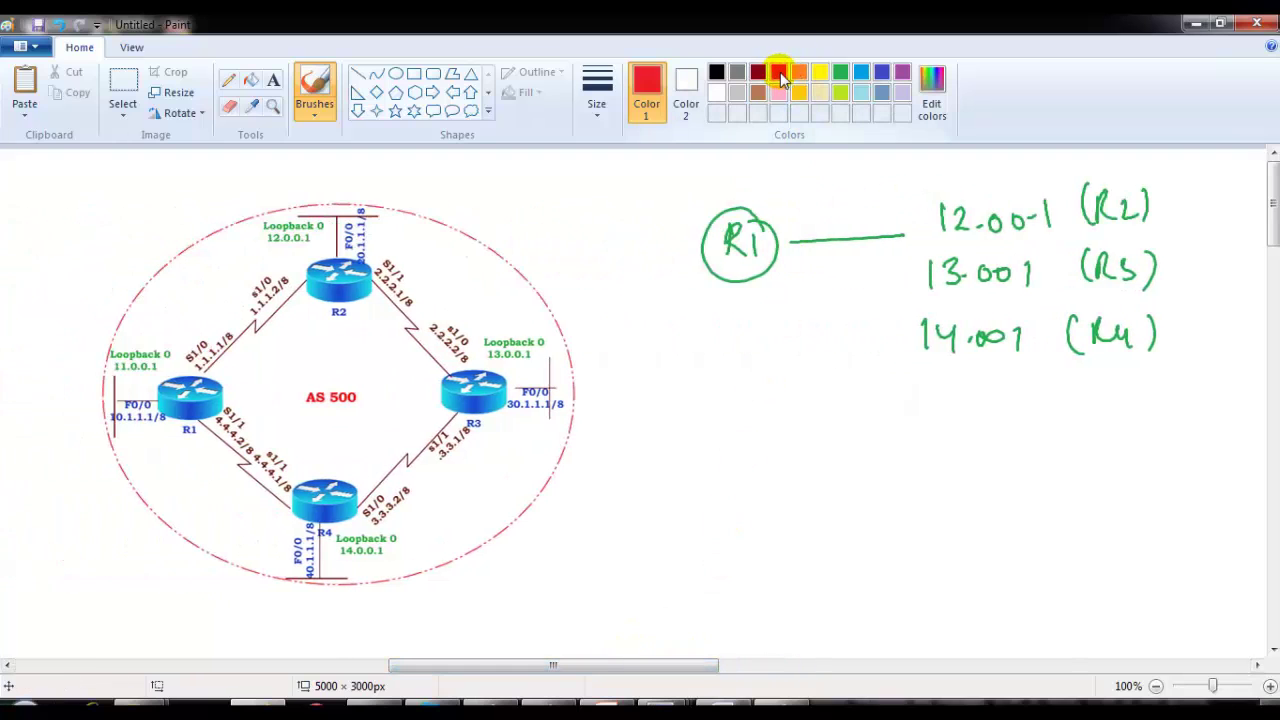
pyautogui.click(252, 438)
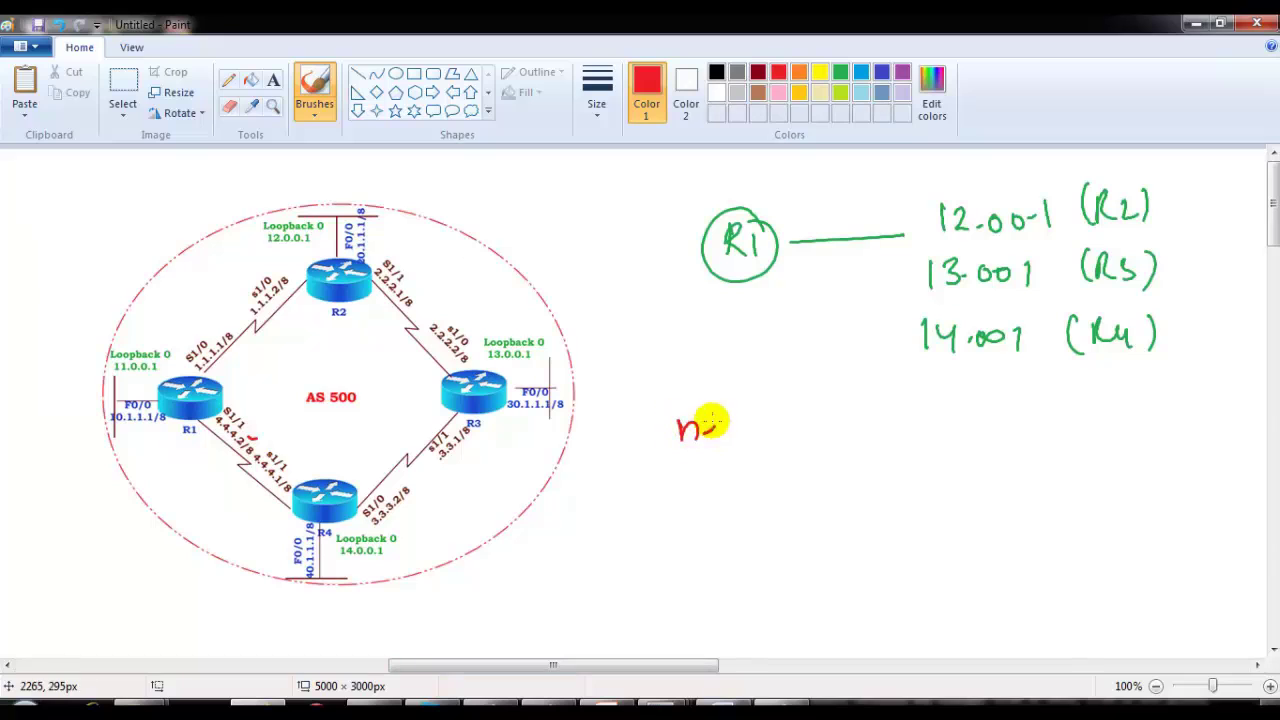
pyautogui.moveTo(775, 430); pyautogui.dragTo(822, 426)
pyautogui.moveTo(827, 416); pyautogui.dragTo(829, 440)
pyautogui.moveTo(842, 421); pyautogui.dragTo(860, 433)
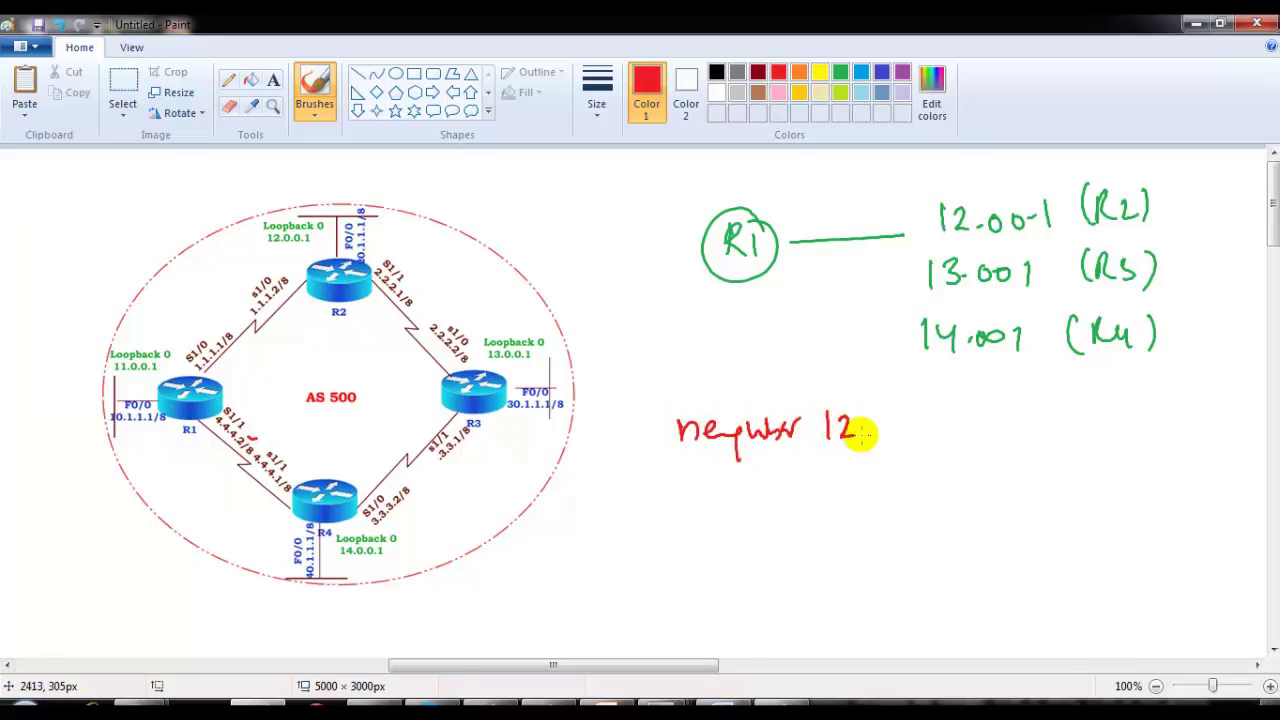
pyautogui.moveTo(933, 414); pyautogui.dragTo(933, 438)
pyautogui.moveTo(858, 453)
pyautogui.mouseDown()
pyautogui.moveTo(922, 451)
pyautogui.moveTo(1006, 424)
pyautogui.moveTo(1110, 430)
pyautogui.mouseUp()
pyautogui.moveTo(1137, 416); pyautogui.dragTo(1143, 430)
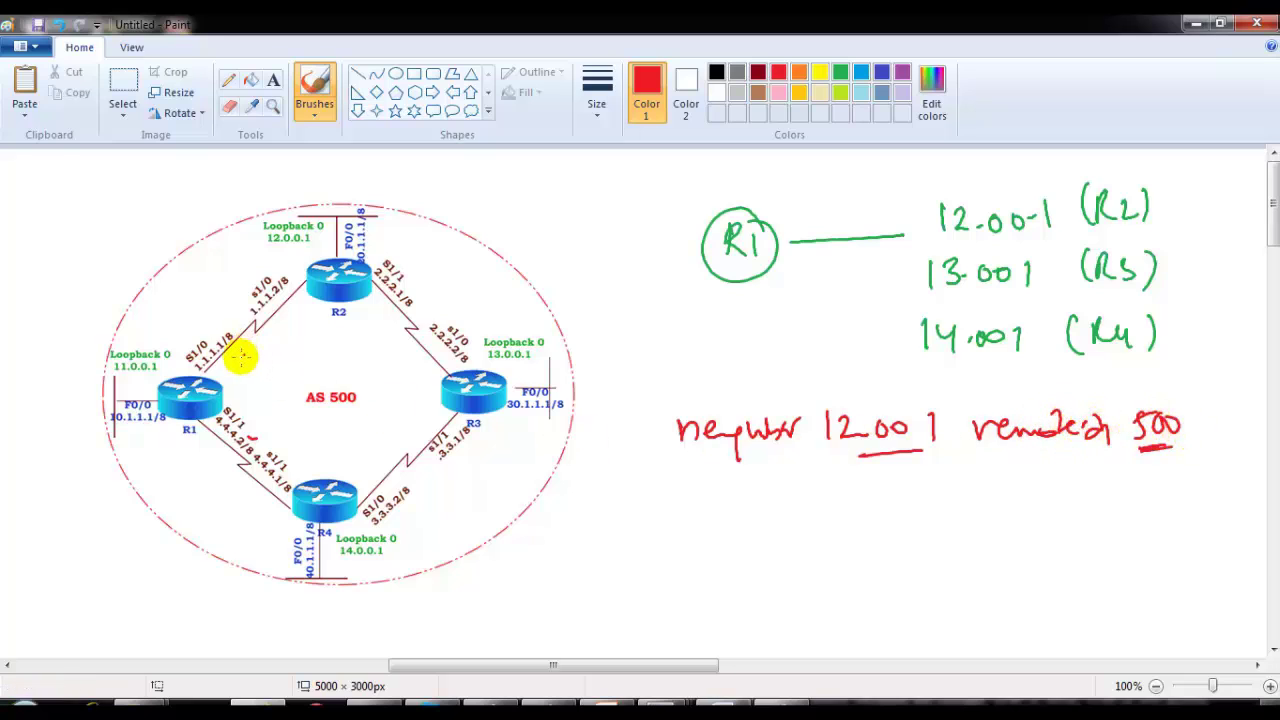
# Draw a red arrow from R1 to R2's loopback, circle R1's S1/0 address and write "I am 1.1.1.1 neighbor of 12.0.0.1".
pyautogui.moveTo(156, 366)
pyautogui.mouseDown()
pyautogui.moveTo(183, 248)
pyautogui.moveTo(251, 214)
pyautogui.moveTo(240, 242)
pyautogui.mouseUp()
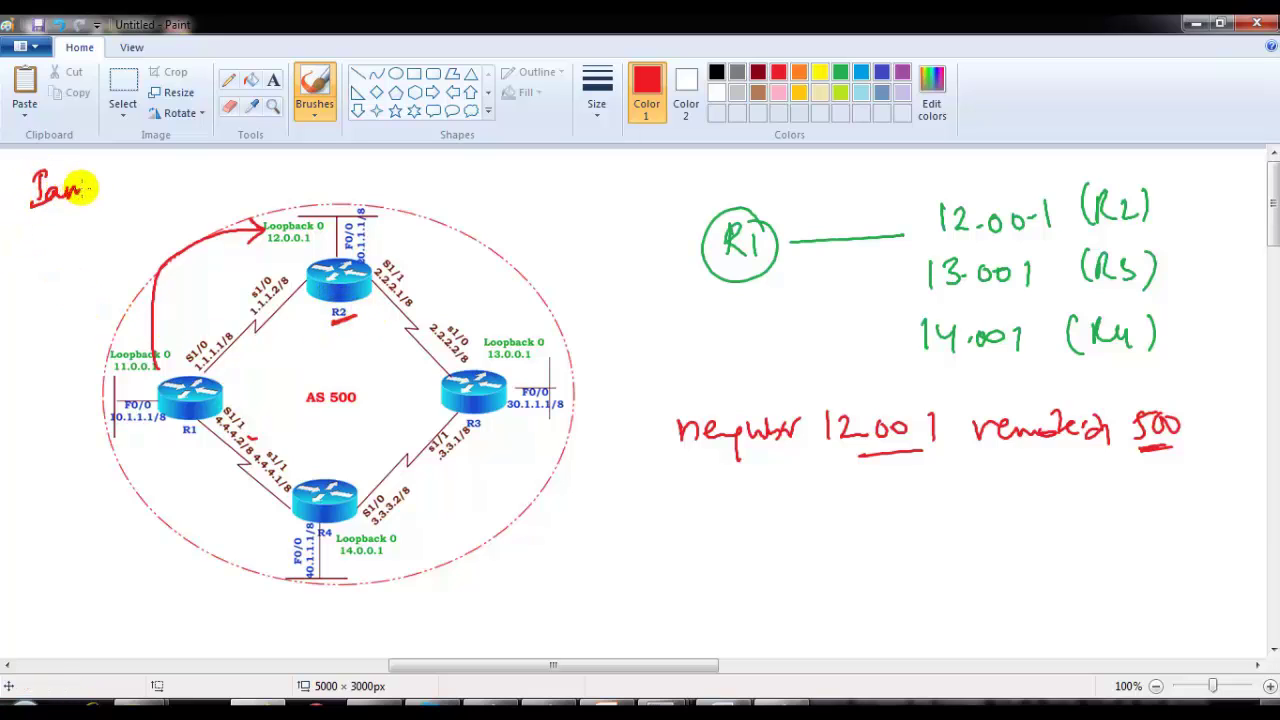
pyautogui.moveTo(207, 372)
pyautogui.mouseDown()
pyautogui.moveTo(242, 350)
pyautogui.moveTo(212, 370)
pyautogui.mouseUp()
pyautogui.hotkey('ctrl', 'z')
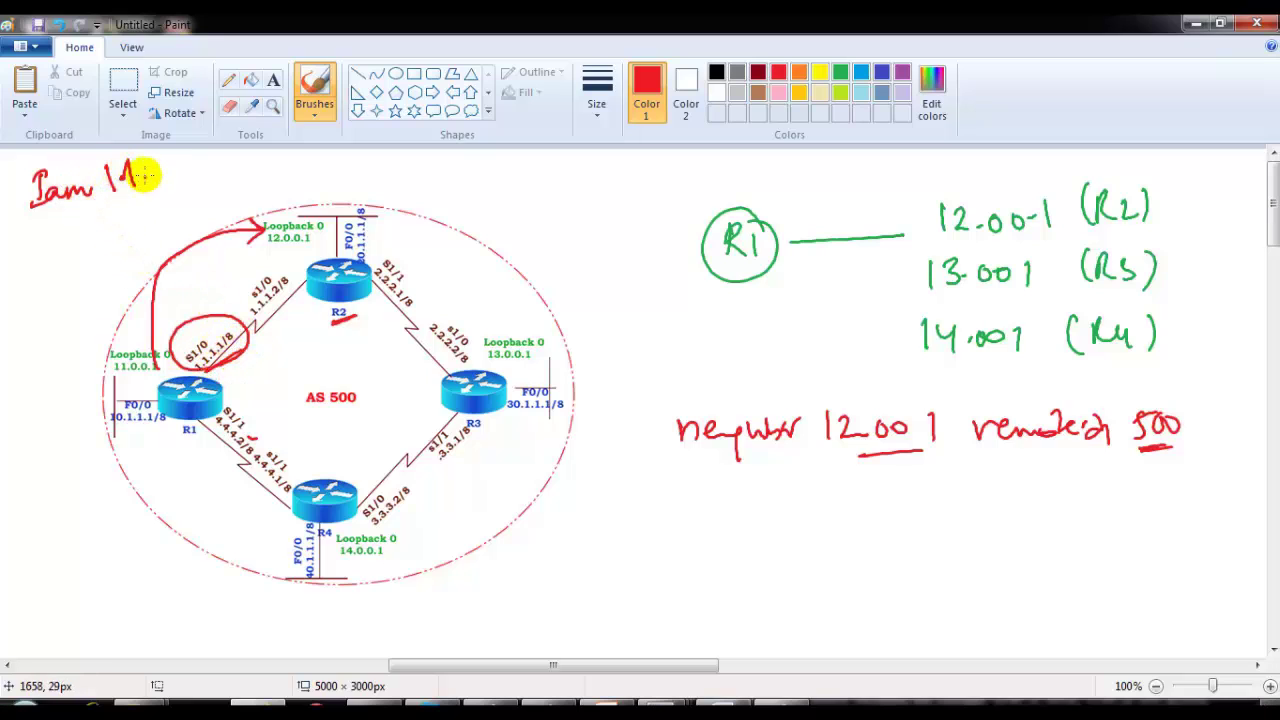
pyautogui.click(881, 72)
pyautogui.moveTo(30, 230)
pyautogui.mouseDown()
pyautogui.moveTo(134, 200)
pyautogui.moveTo(191, 209)
pyautogui.moveTo(232, 178)
pyautogui.moveTo(263, 186)
pyautogui.mouseUp()
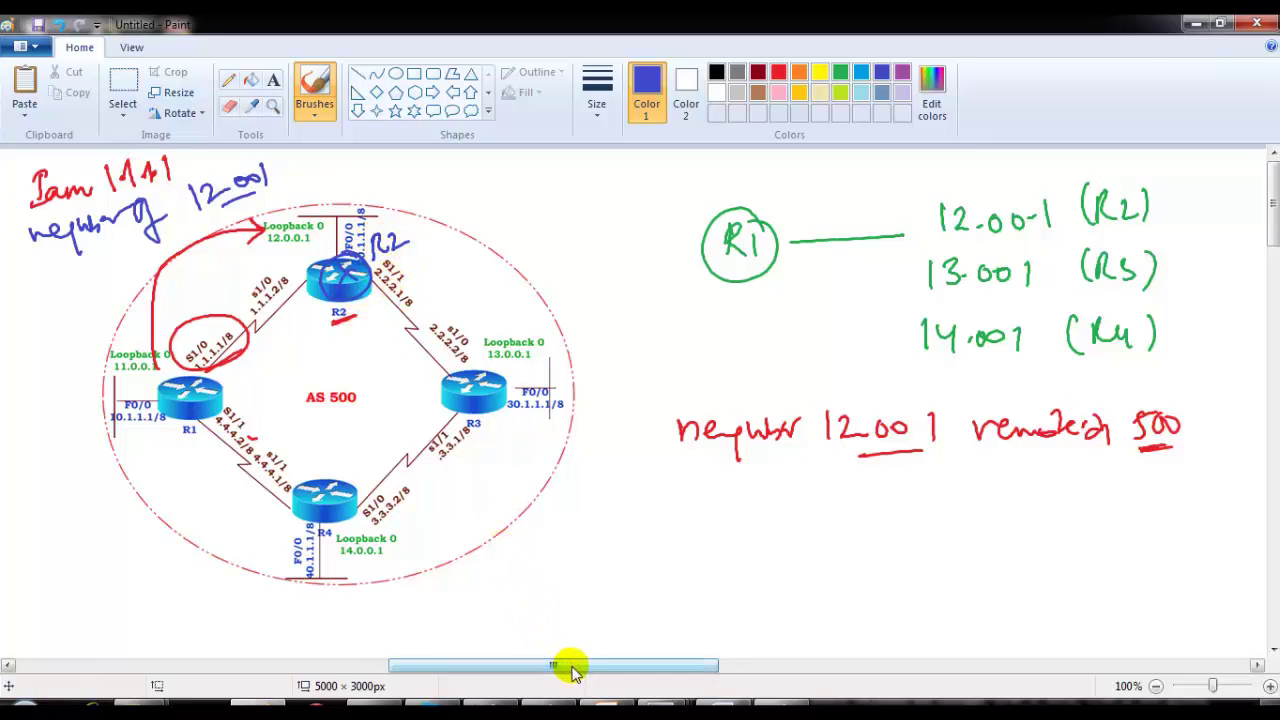
# Draw a circled R2 in blue on the blank canvas beyond R1's neighbor list and label it "pre configured".
pyautogui.moveTo(571, 663); pyautogui.dragTo(755, 660)
pyautogui.moveTo(716, 230)
pyautogui.mouseDown()
pyautogui.moveTo(737, 209)
pyautogui.moveTo(762, 227)
pyautogui.mouseUp()
pyautogui.moveTo(742, 182)
pyautogui.mouseDown()
pyautogui.moveTo(755, 230)
pyautogui.moveTo(738, 182)
pyautogui.mouseUp()
pyautogui.moveTo(780, 216); pyautogui.dragTo(825, 214)
pyautogui.moveTo(848, 213); pyautogui.dragTo(965, 205)
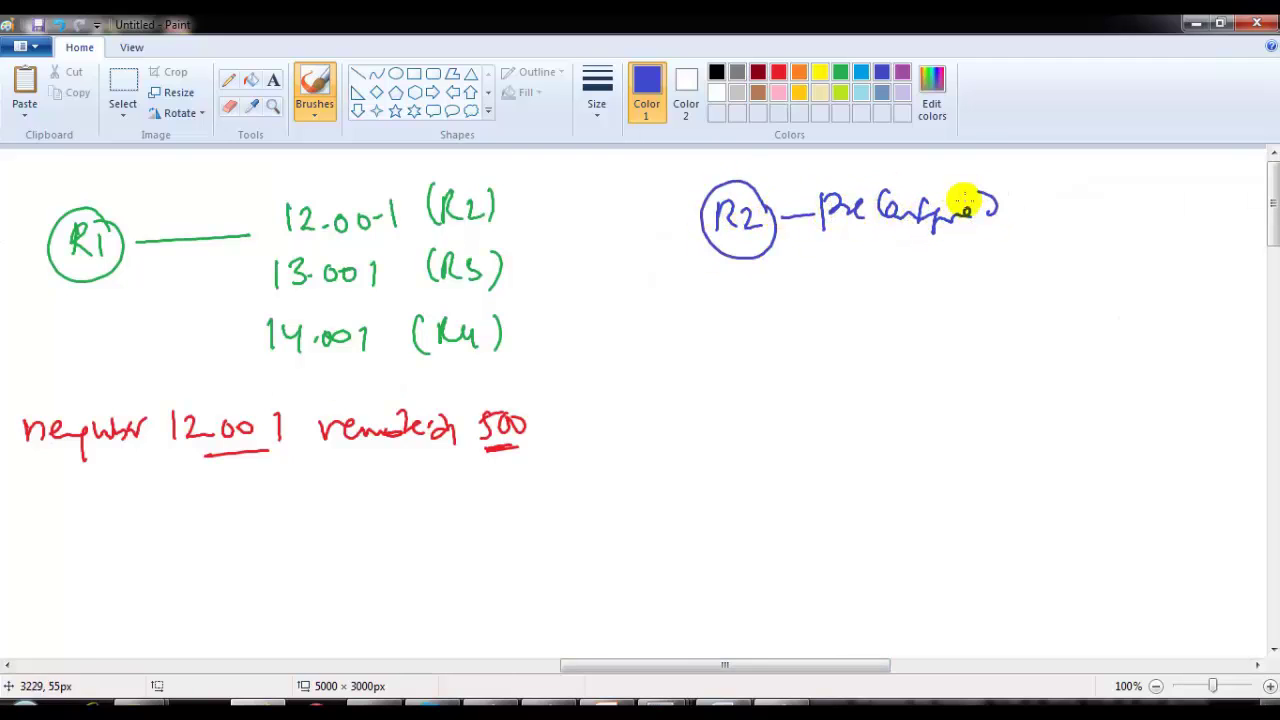
# Draw a line from the circled R2 to a handwritten neighbor list of 11.0.0.1, 13.0.0.1 and 14.0.0.1.
pyautogui.moveTo(785, 248)
pyautogui.mouseDown()
pyautogui.moveTo(900, 298)
pyautogui.moveTo(972, 298)
pyautogui.mouseUp()
pyautogui.moveTo(996, 286); pyautogui.dragTo(1027, 304)
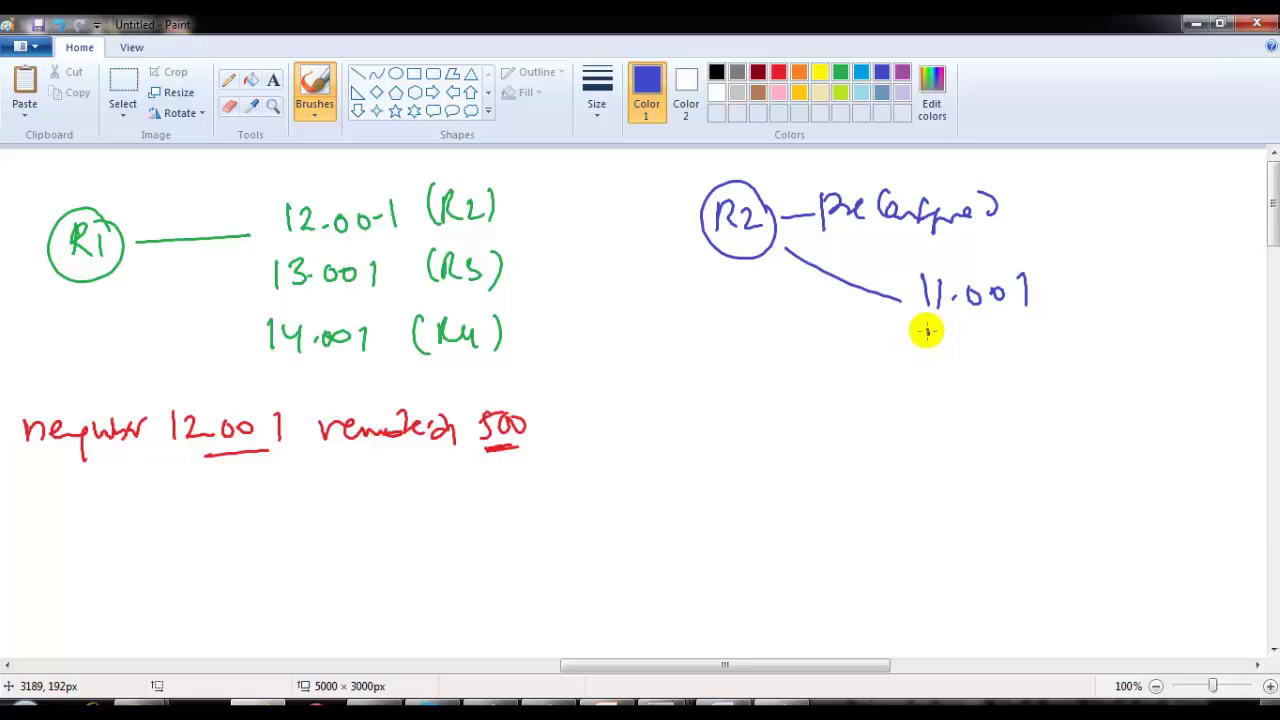
pyautogui.moveTo(962, 344); pyautogui.dragTo(974, 343)
pyautogui.moveTo(988, 336); pyautogui.dragTo(986, 339)
pyautogui.moveTo(1005, 336); pyautogui.dragTo(1026, 356)
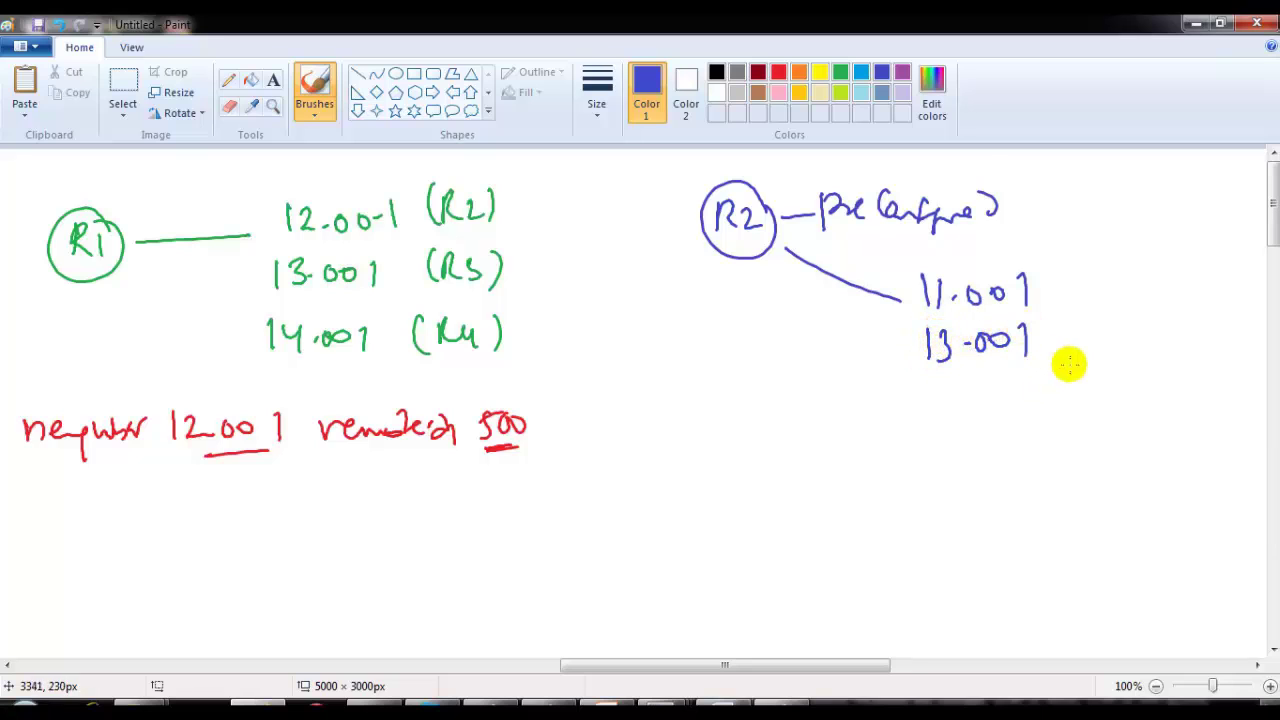
pyautogui.moveTo(921, 386)
pyautogui.mouseDown()
pyautogui.moveTo(920, 408)
pyautogui.moveTo(952, 405)
pyautogui.mouseUp()
pyautogui.moveTo(965, 398); pyautogui.dragTo(966, 400)
pyautogui.moveTo(985, 390); pyautogui.dragTo(1004, 400)
pyautogui.moveTo(1030, 386); pyautogui.dragTo(1031, 406)
# Label R2's listed neighbor addresses R1, R3 and R4, and draw an opening brace in front of the list.
pyautogui.moveTo(1070, 264); pyautogui.dragTo(1088, 288)
pyautogui.moveTo(1099, 262)
pyautogui.mouseDown()
pyautogui.moveTo(1080, 345)
pyautogui.moveTo(1092, 345)
pyautogui.mouseUp()
pyautogui.moveTo(1096, 322)
pyautogui.mouseDown()
pyautogui.moveTo(1110, 346)
pyautogui.moveTo(1100, 393)
pyautogui.moveTo(1112, 396)
pyautogui.mouseUp()
pyautogui.moveTo(1116, 380); pyautogui.dragTo(1118, 410)
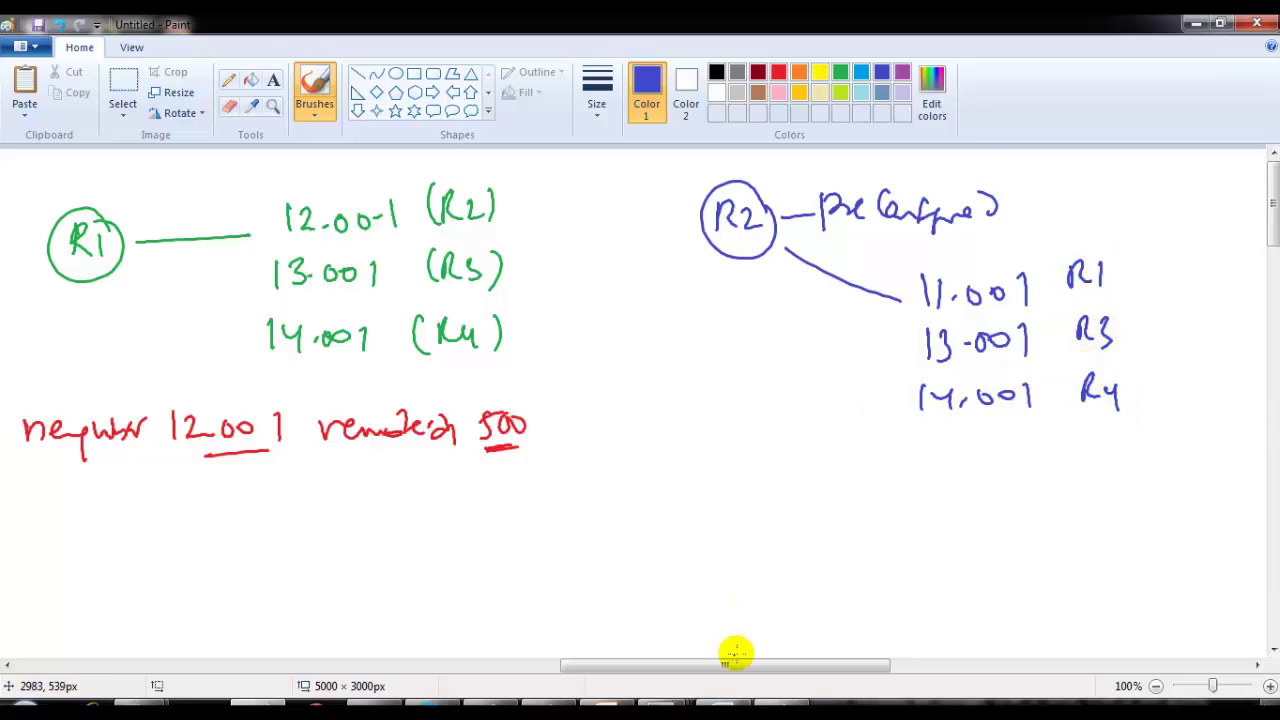
pyautogui.moveTo(880, 252)
pyautogui.mouseDown()
pyautogui.moveTo(866, 323)
pyautogui.moveTo(890, 408)
pyautogui.mouseUp()
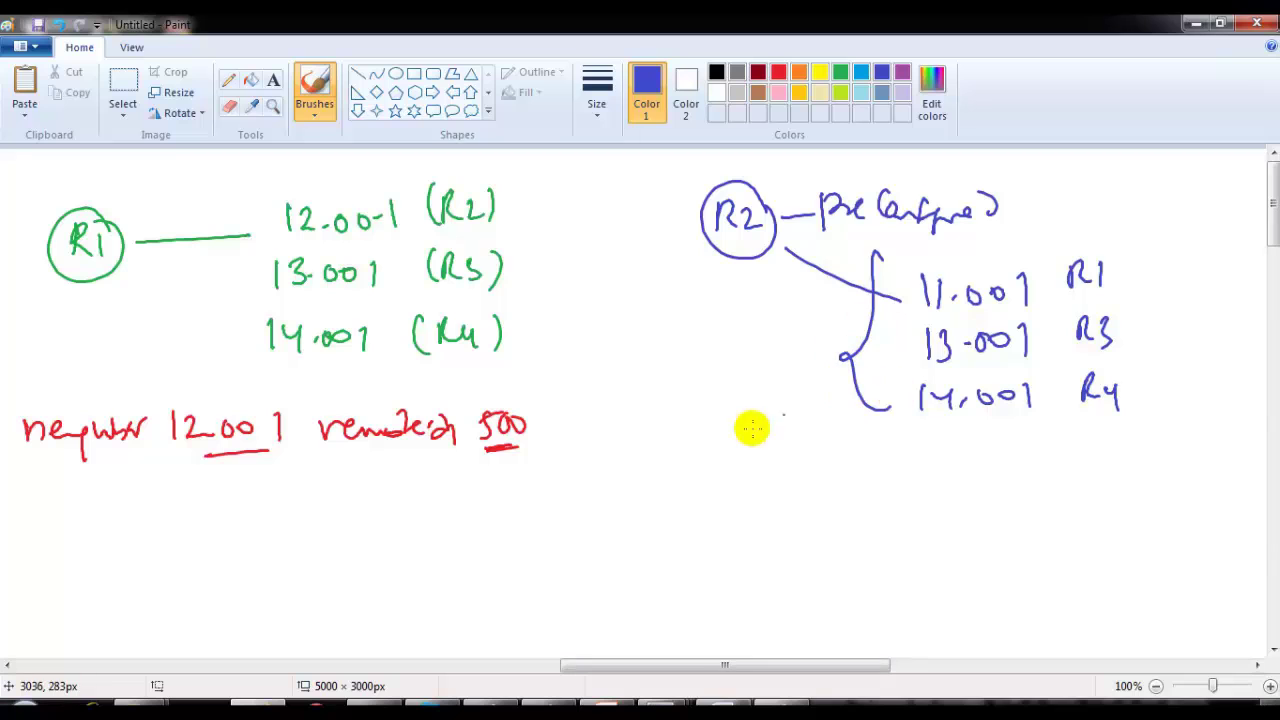
# Circle 1.1.1.1 in the "I am" note and close R2's neighbor list with a brace marked with an X.
pyautogui.moveTo(703, 665); pyautogui.dragTo(435, 665)
pyautogui.moveTo(487, 200)
pyautogui.mouseDown()
pyautogui.moveTo(491, 155)
pyautogui.moveTo(488, 198)
pyautogui.mouseUp()
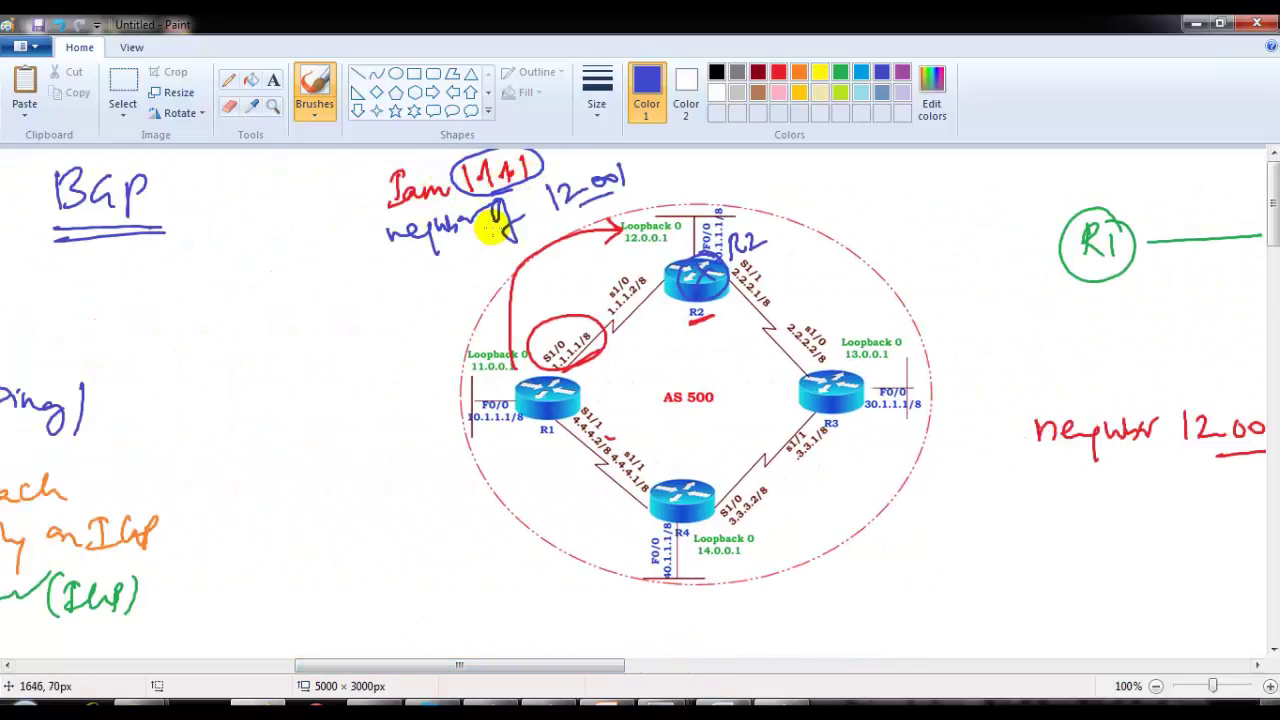
pyautogui.moveTo(563, 668); pyautogui.dragTo(837, 666)
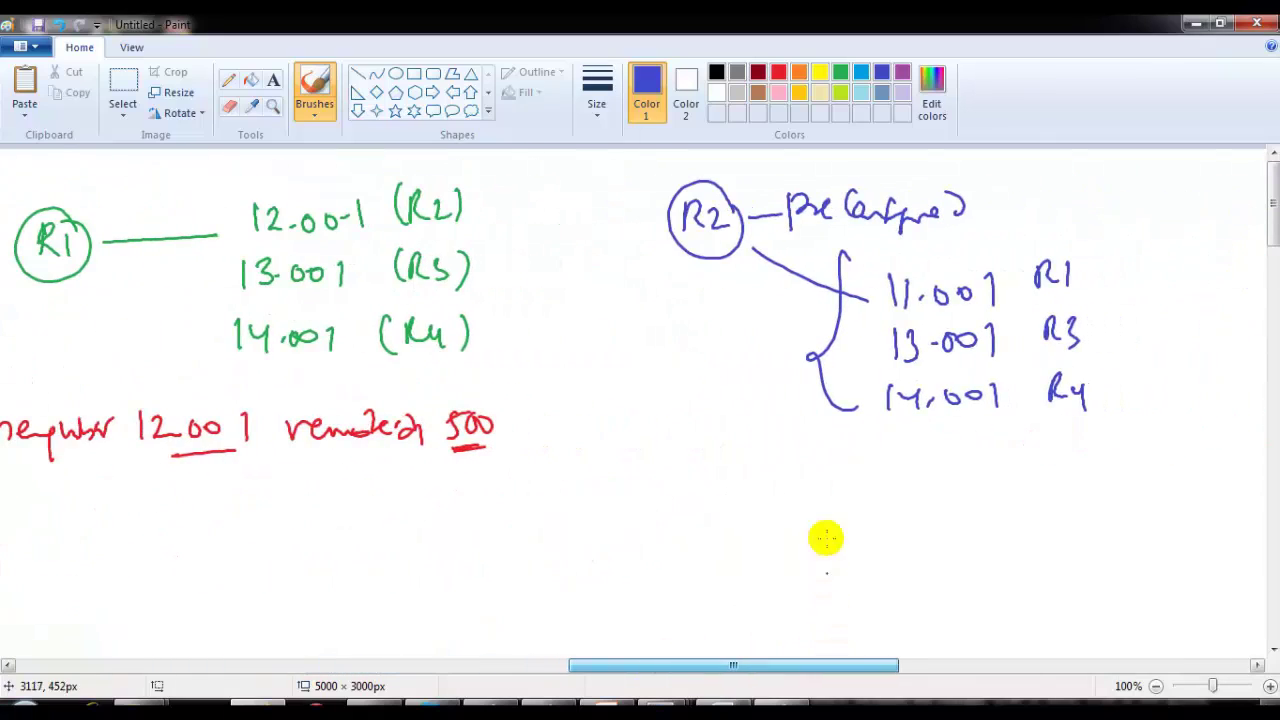
pyautogui.moveTo(1088, 243); pyautogui.dragTo(1098, 398)
pyautogui.moveTo(1138, 323); pyautogui.dragTo(1152, 321)
pyautogui.moveTo(1162, 312); pyautogui.dragTo(1182, 332)
pyautogui.moveTo(1180, 312); pyautogui.dragTo(1158, 332)
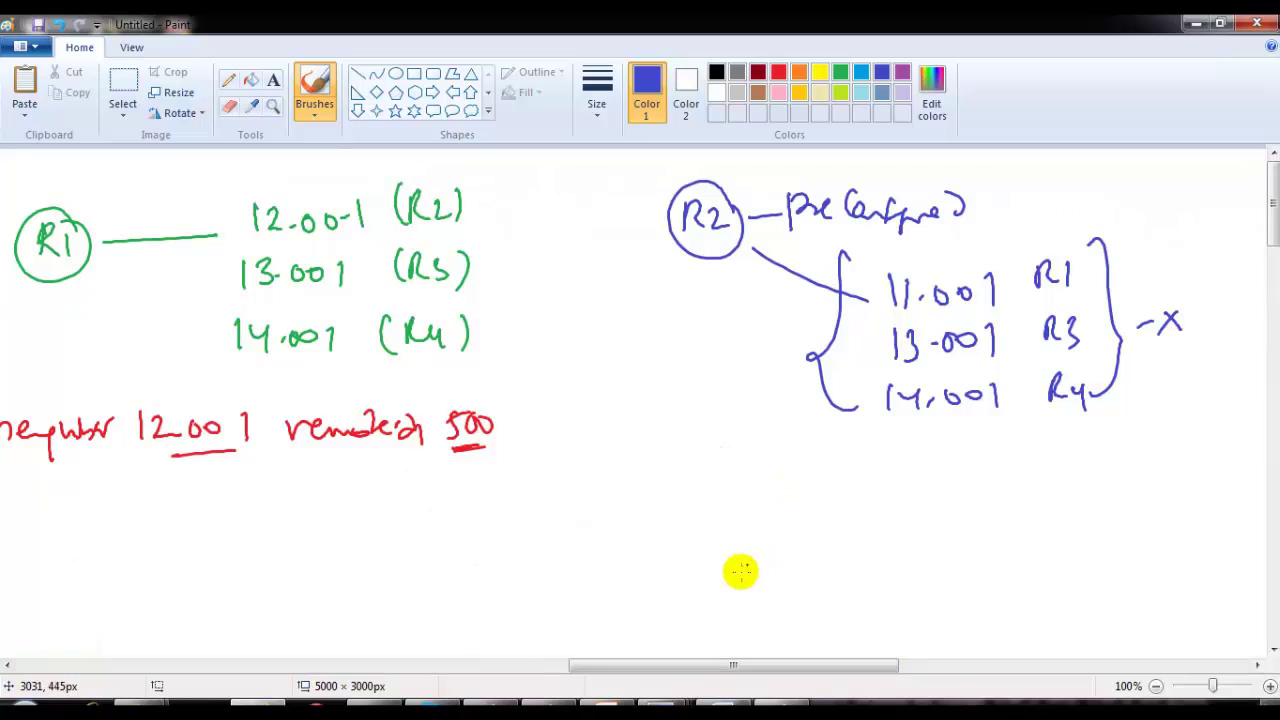
# Cross out the link between R2 and R1 in blue near R2's s1/0 address 1.1.1.2.
pyautogui.moveTo(734, 665); pyautogui.dragTo(339, 668)
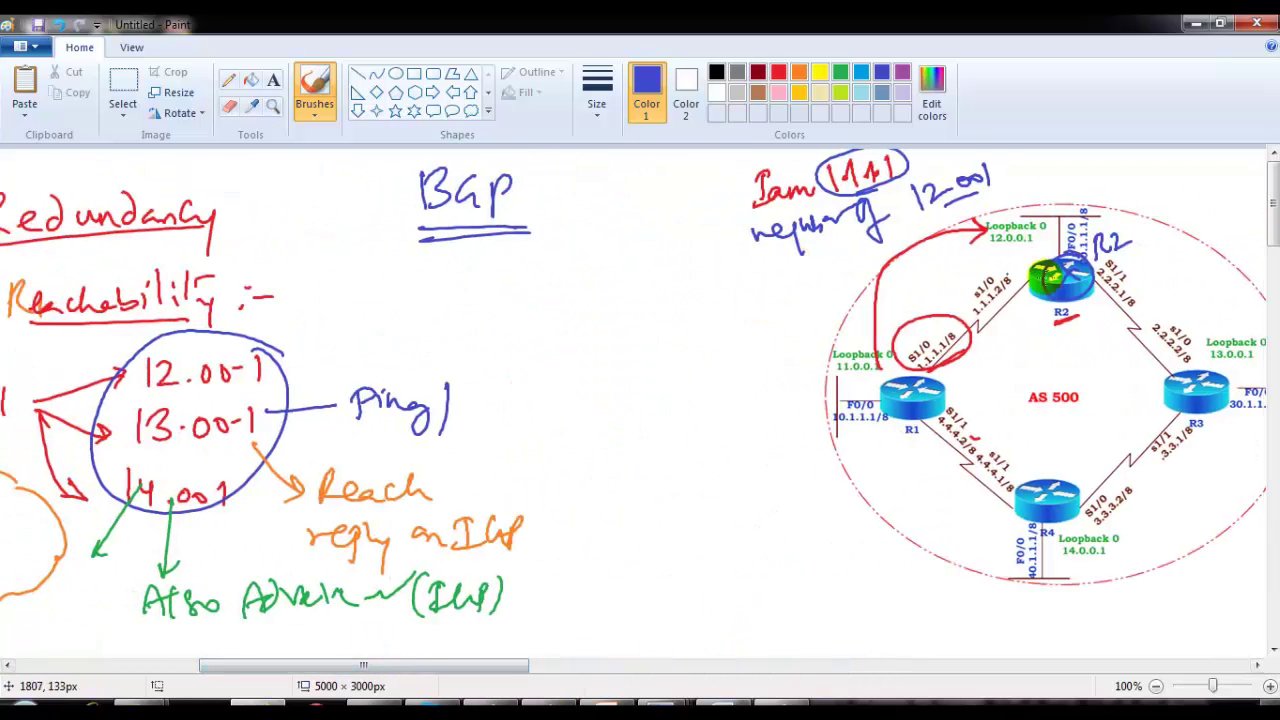
pyautogui.moveTo(506, 663); pyautogui.dragTo(673, 664)
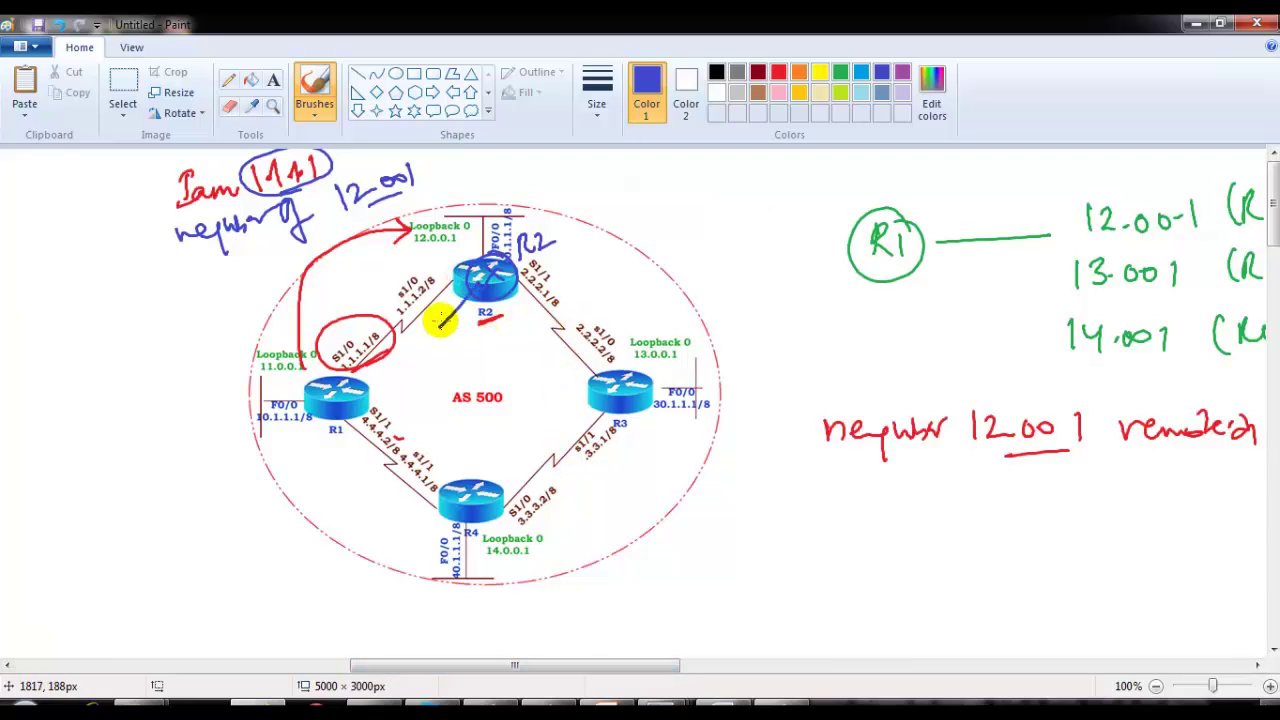
pyautogui.moveTo(482, 280); pyautogui.dragTo(440, 321)
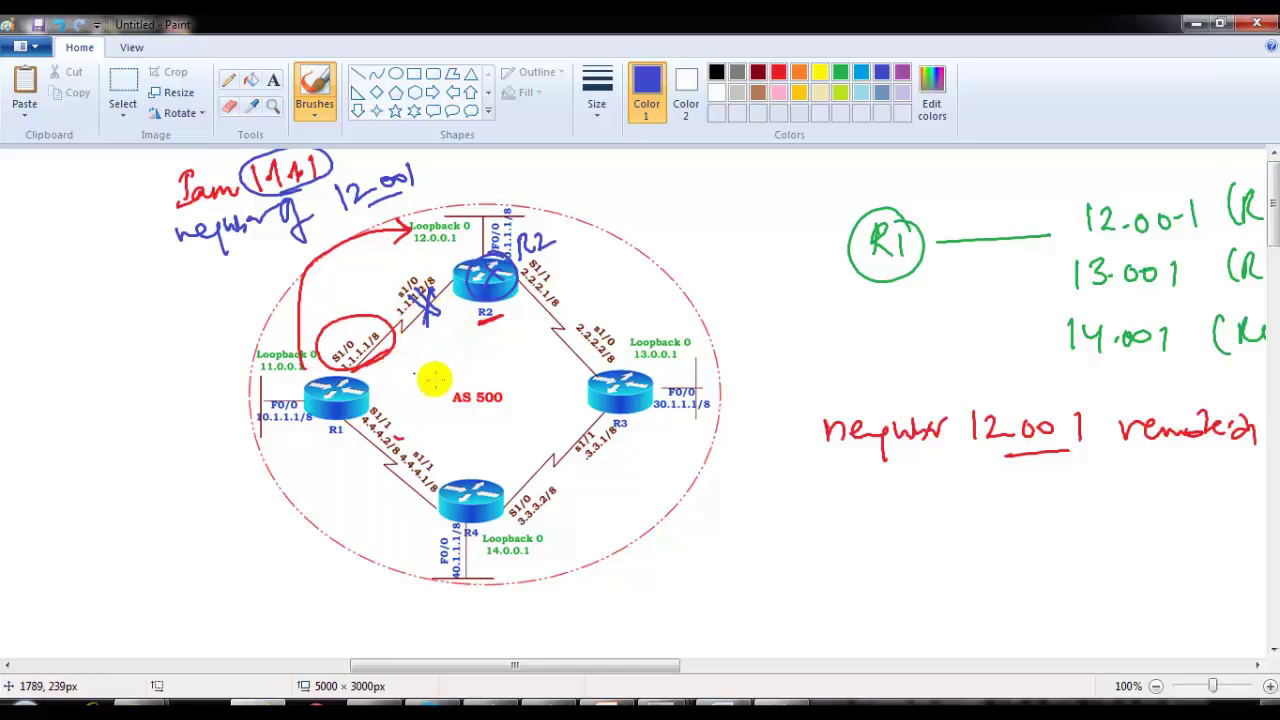
# Draw an arrow from R1's S1/0 address to the note "Source Add (default — exit int)" and another arrow from R1 to R4.
pyautogui.scroll(-3, 1273, 210)
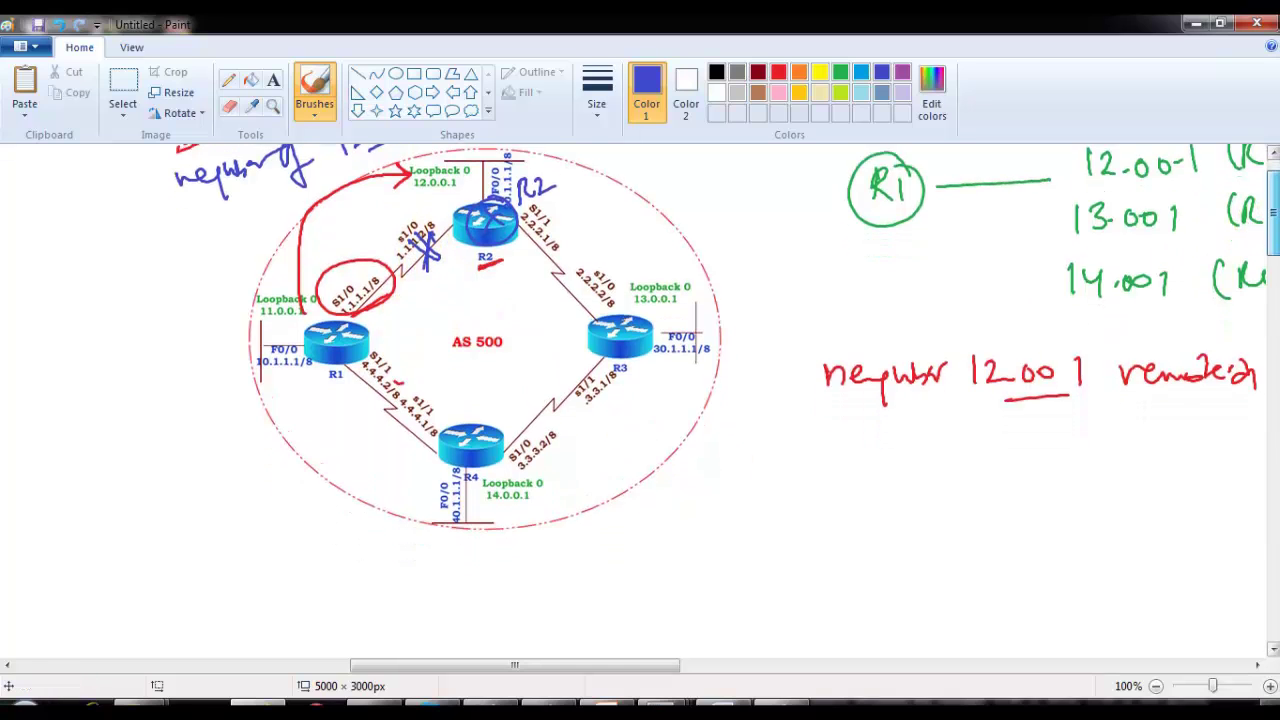
pyautogui.moveTo(335, 293); pyautogui.dragTo(165, 447)
pyautogui.moveTo(90, 464)
pyautogui.mouseDown()
pyautogui.moveTo(85, 500)
pyautogui.moveTo(246, 482)
pyautogui.moveTo(284, 516)
pyautogui.moveTo(402, 516)
pyautogui.mouseUp()
pyautogui.moveTo(425, 524)
pyautogui.mouseDown()
pyautogui.moveTo(497, 512)
pyautogui.moveTo(594, 520)
pyautogui.moveTo(640, 491)
pyautogui.moveTo(640, 532)
pyautogui.mouseUp()
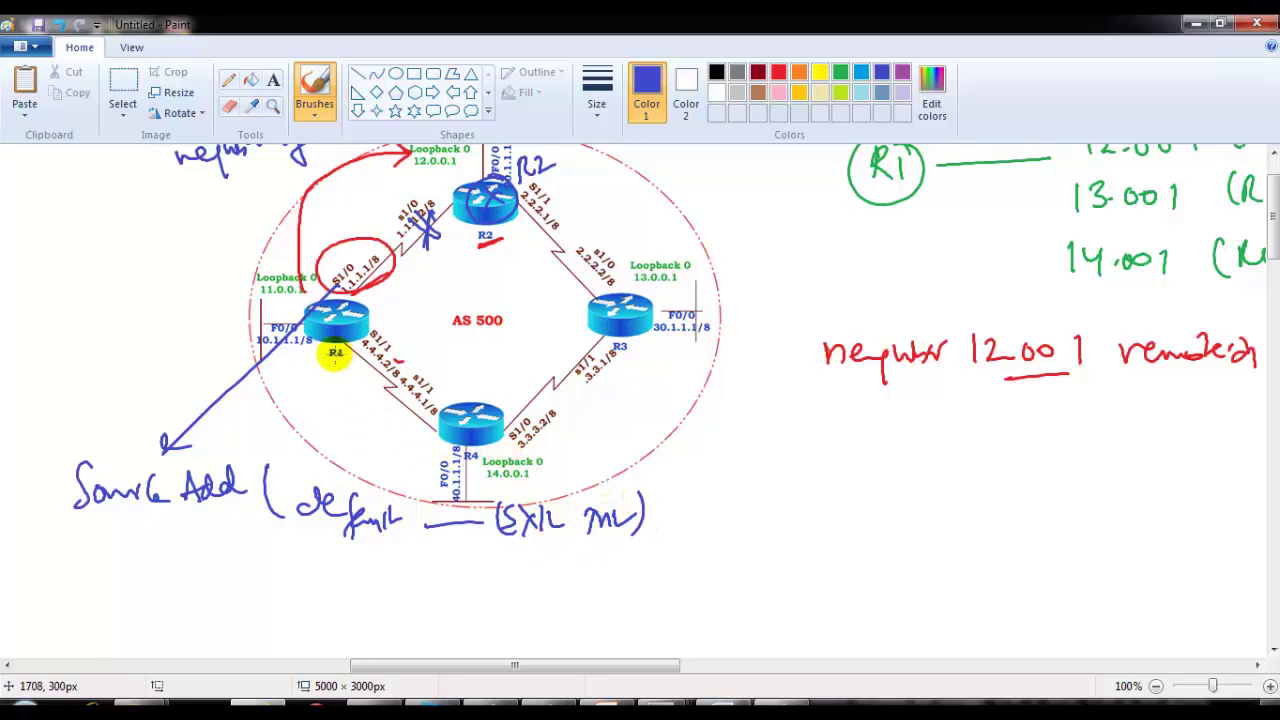
pyautogui.moveTo(316, 352); pyautogui.dragTo(409, 430)
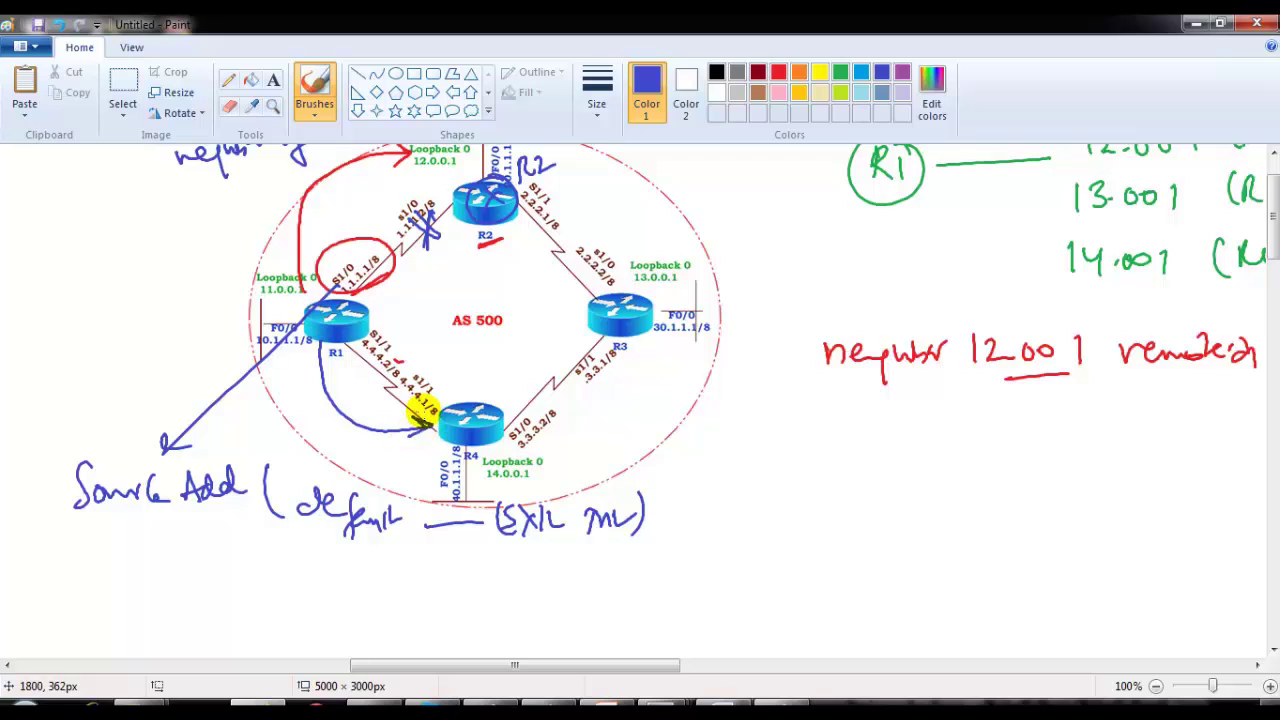
pyautogui.moveTo(378, 375)
pyautogui.mouseDown()
pyautogui.moveTo(360, 343)
pyautogui.moveTo(392, 368)
pyautogui.mouseUp()
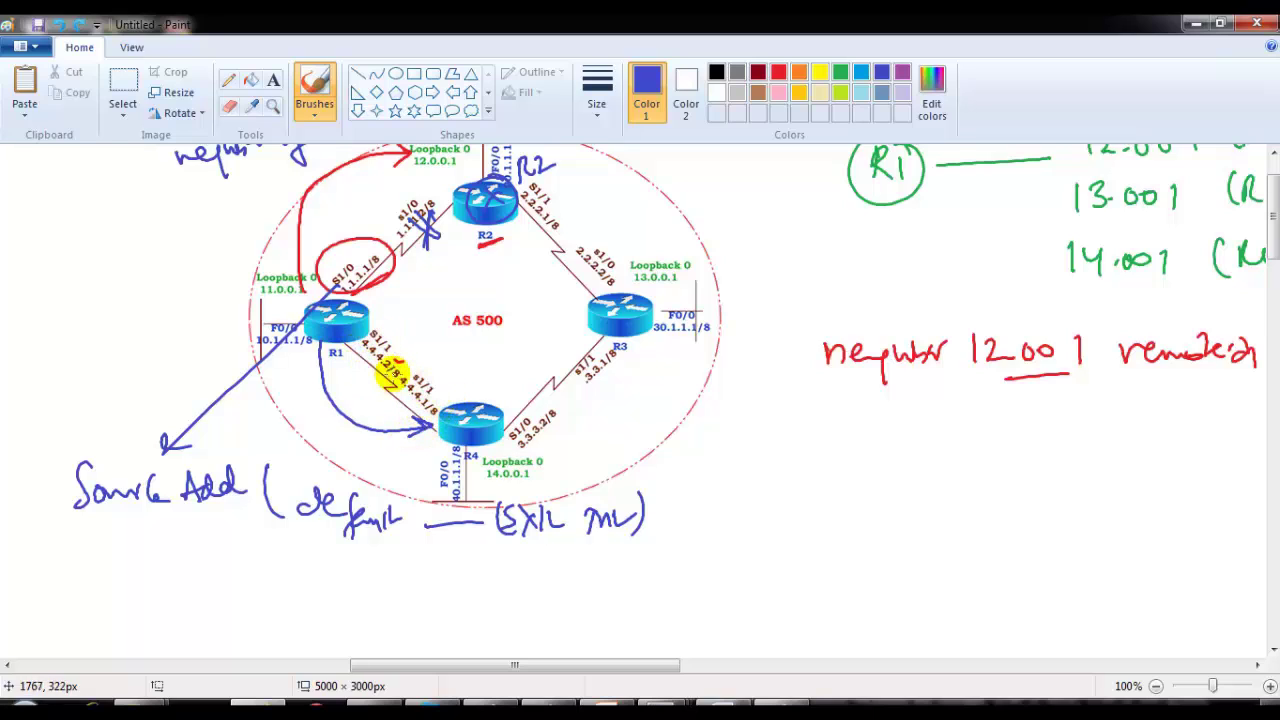
# Undo the source address note, the R1-to-R4 arrow, the link's cross mark and the blue circle around 1.1.1.1.
pyautogui.hotkey('ctrl', 'z')
pyautogui.hotkey('ctrl', 'z')
pyautogui.hotkey('ctrl', 'z')
pyautogui.hotkey('ctrl', 'z')
pyautogui.hotkey('ctrl', 'z')
pyautogui.hotkey('ctrl', 'z')
pyautogui.hotkey('ctrl', 'z')
pyautogui.hotkey('ctrl', 'z')
pyautogui.hotkey('ctrl', 'z')
pyautogui.hotkey('ctrl', 'z')
pyautogui.hotkey('ctrl', 'z')
pyautogui.hotkey('ctrl', 'z')
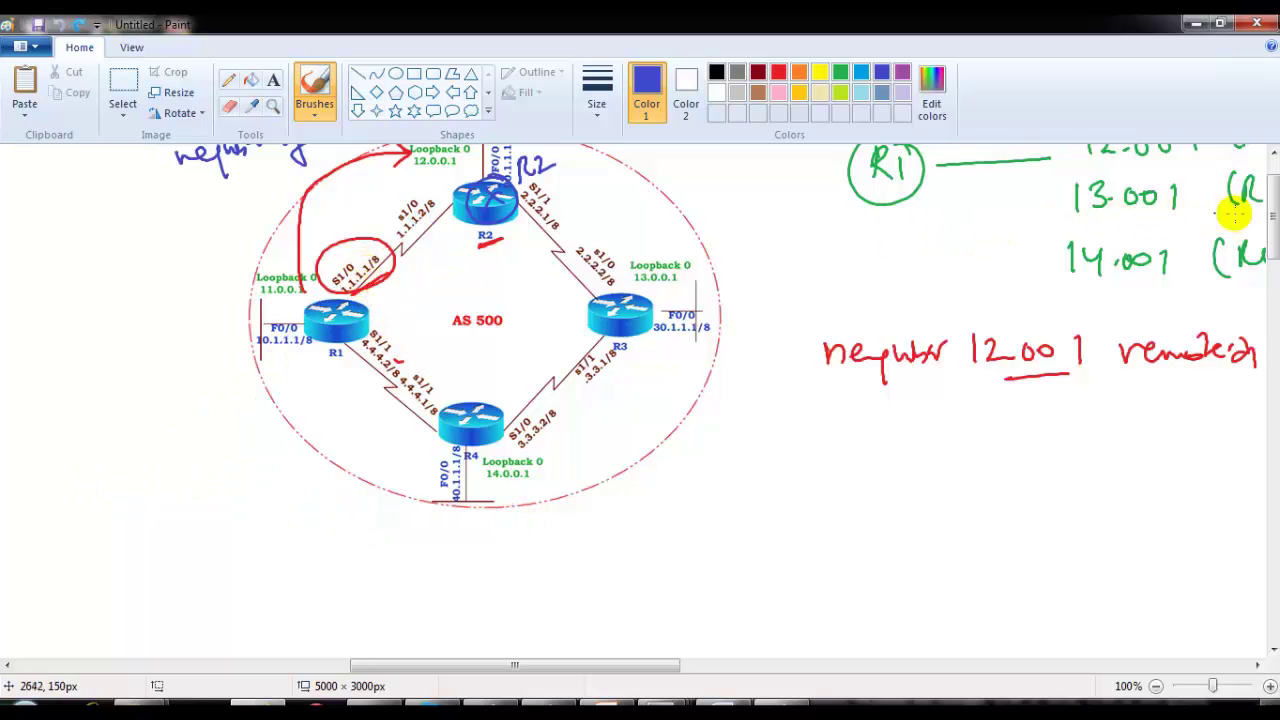
# Draw a blue arrow from R1's S1/0 to R2, circle S1/0, add "(S1/0)" beside 1.1.1.1 and draw a two-way arrow along the link.
pyautogui.scroll(2, 1265, 200)
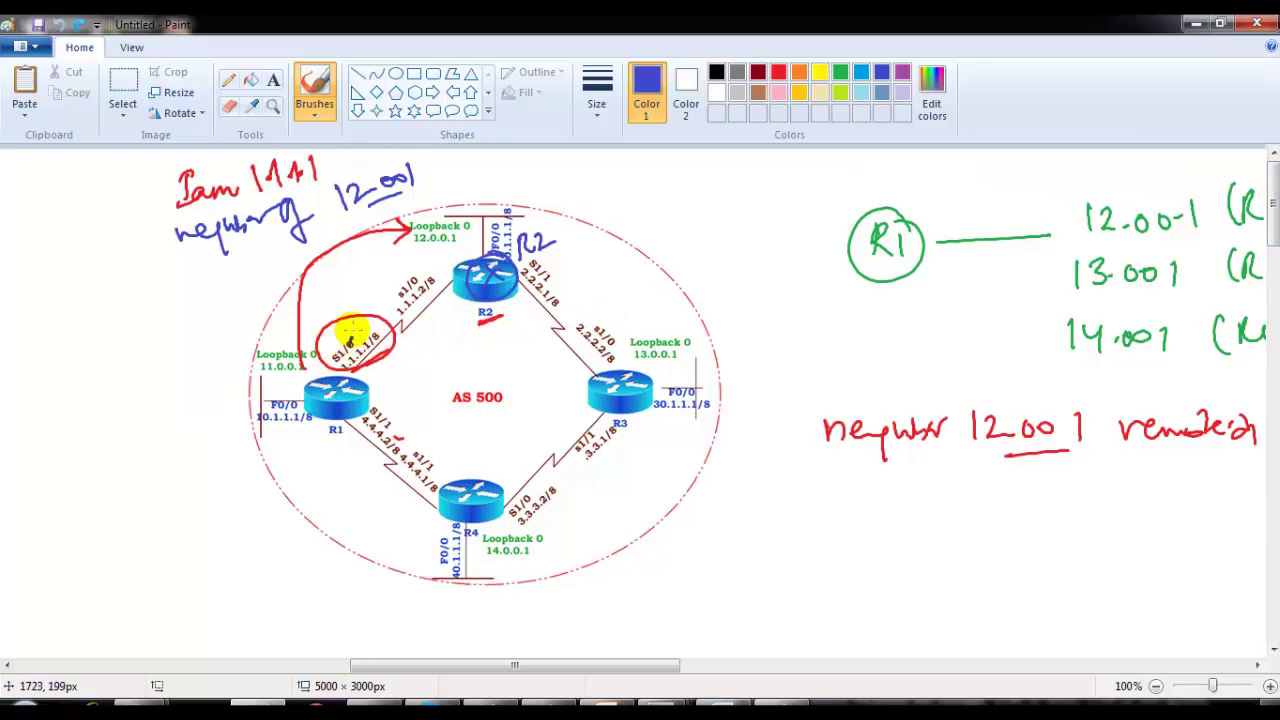
pyautogui.moveTo(350, 336)
pyautogui.mouseDown()
pyautogui.moveTo(394, 286)
pyautogui.moveTo(442, 268)
pyautogui.mouseUp()
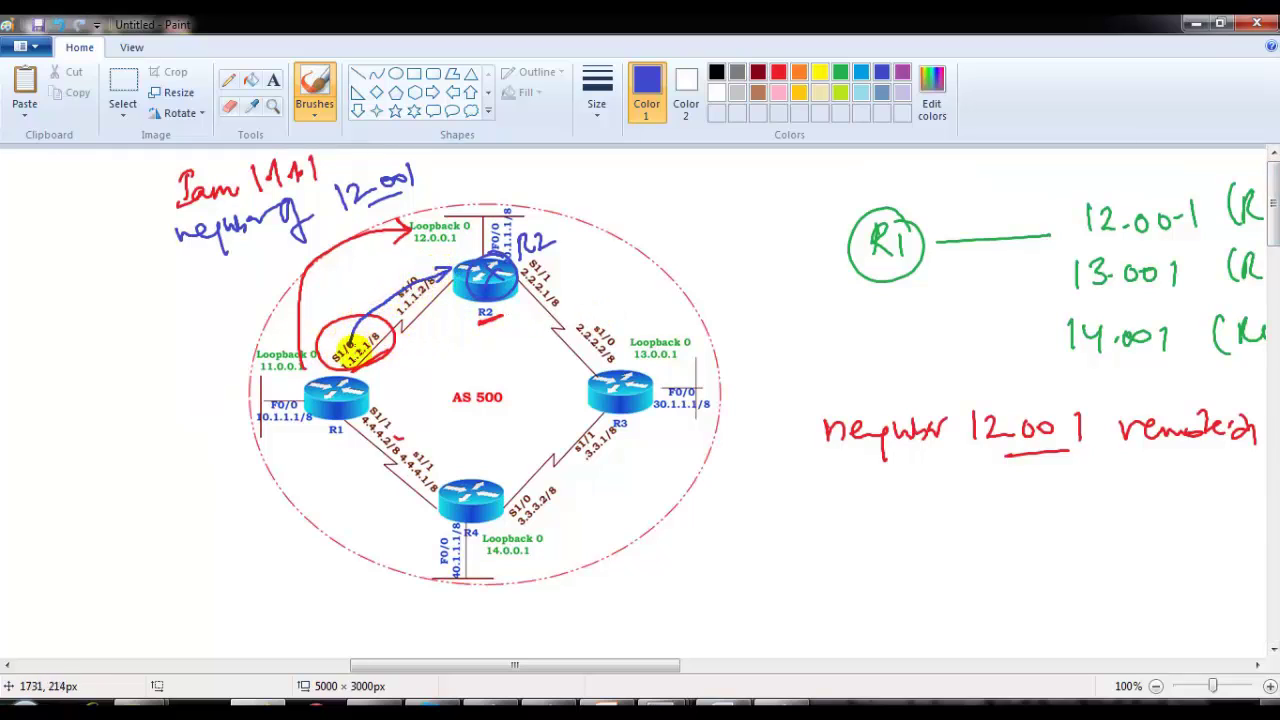
pyautogui.moveTo(362, 370)
pyautogui.mouseDown()
pyautogui.moveTo(350, 315)
pyautogui.moveTo(362, 352)
pyautogui.mouseUp()
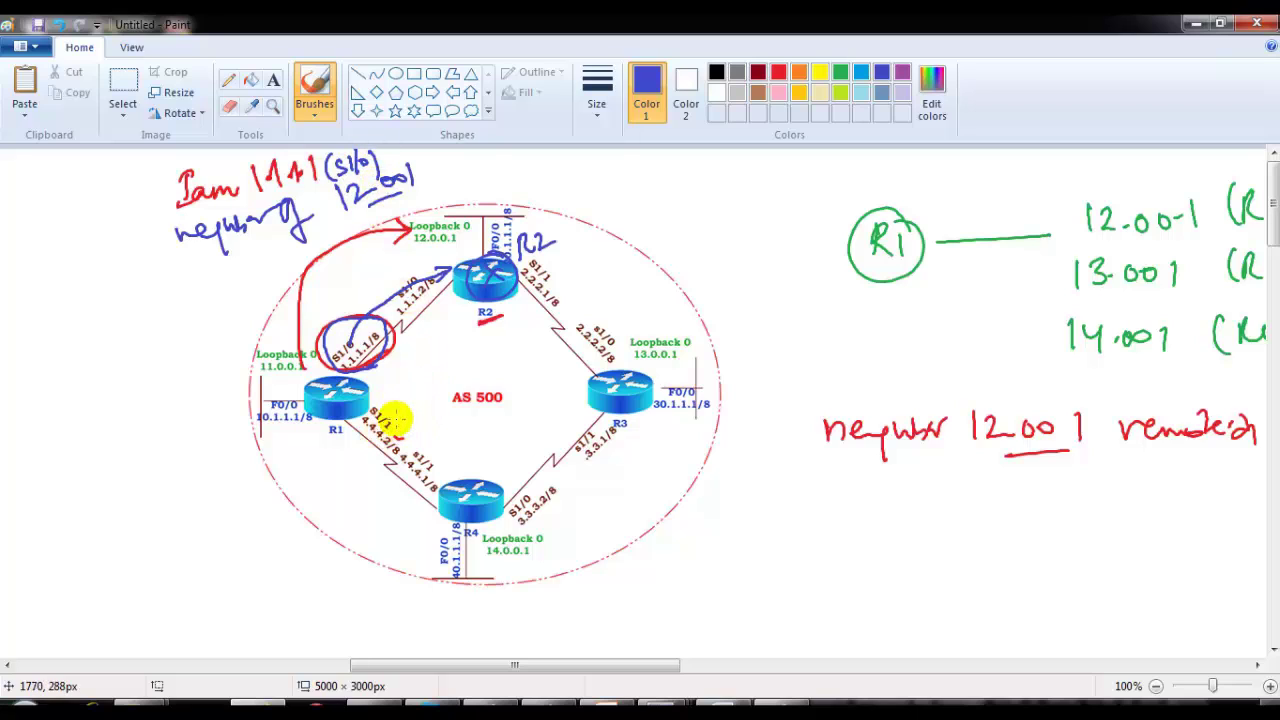
pyautogui.moveTo(403, 355); pyautogui.dragTo(450, 310)
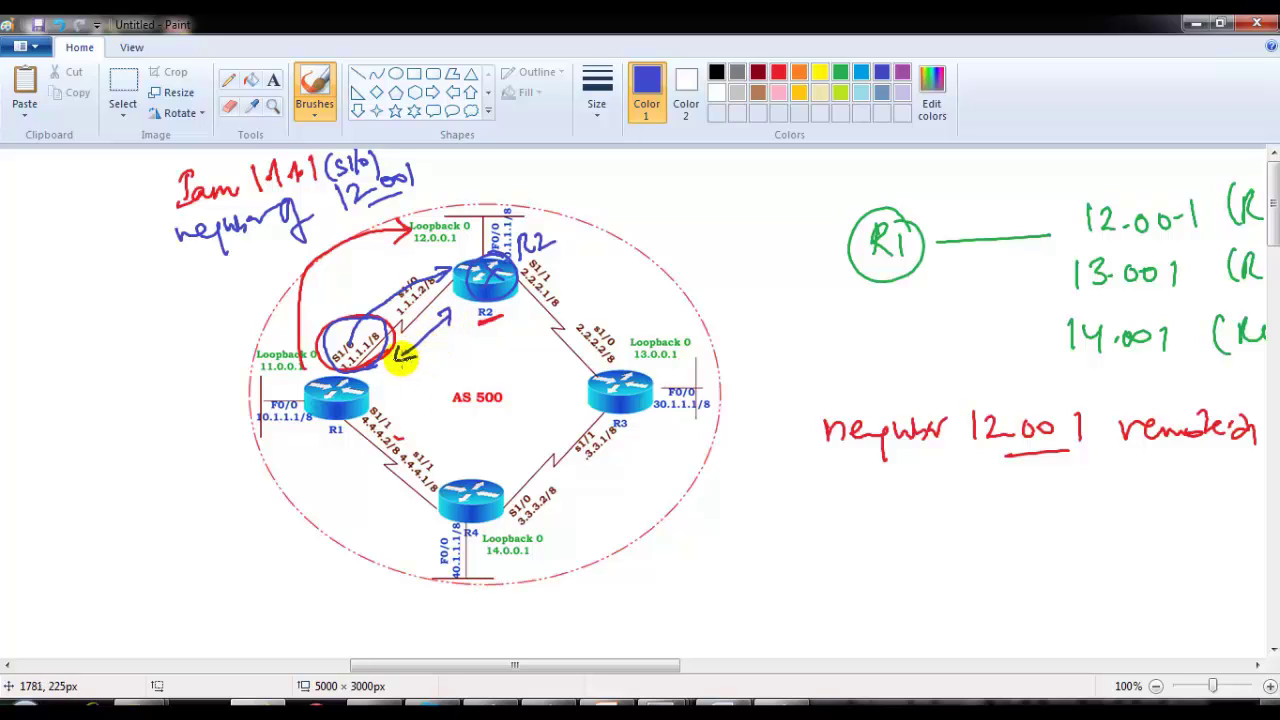
# In orange, circle 1.1.1.1, point it to the note "Change Source Add", cross out R1's S1/0 and draw an arrow toward R2.
pyautogui.click(797, 80)
pyautogui.moveTo(284, 203)
pyautogui.mouseDown()
pyautogui.moveTo(340, 172)
pyautogui.moveTo(156, 398)
pyautogui.mouseUp()
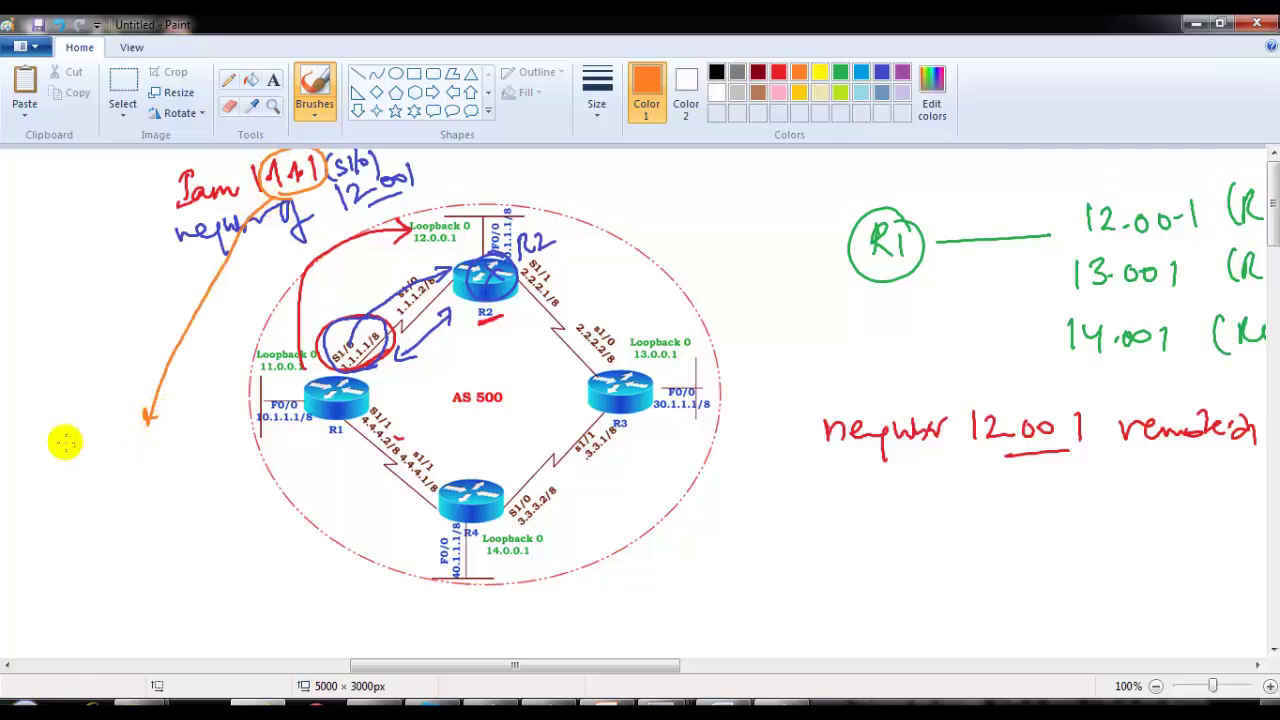
pyautogui.moveTo(66, 428)
pyautogui.mouseDown()
pyautogui.moveTo(98, 451)
pyautogui.moveTo(216, 430)
pyautogui.mouseUp()
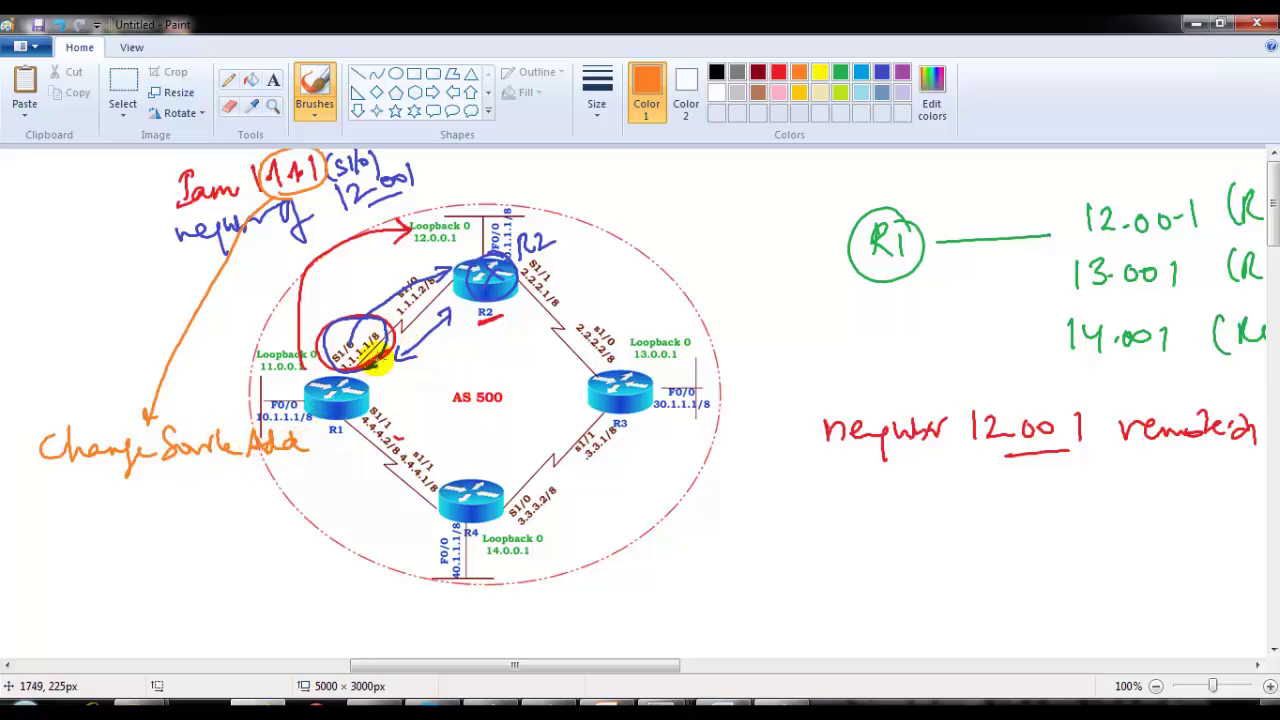
pyautogui.moveTo(381, 373); pyautogui.dragTo(437, 314)
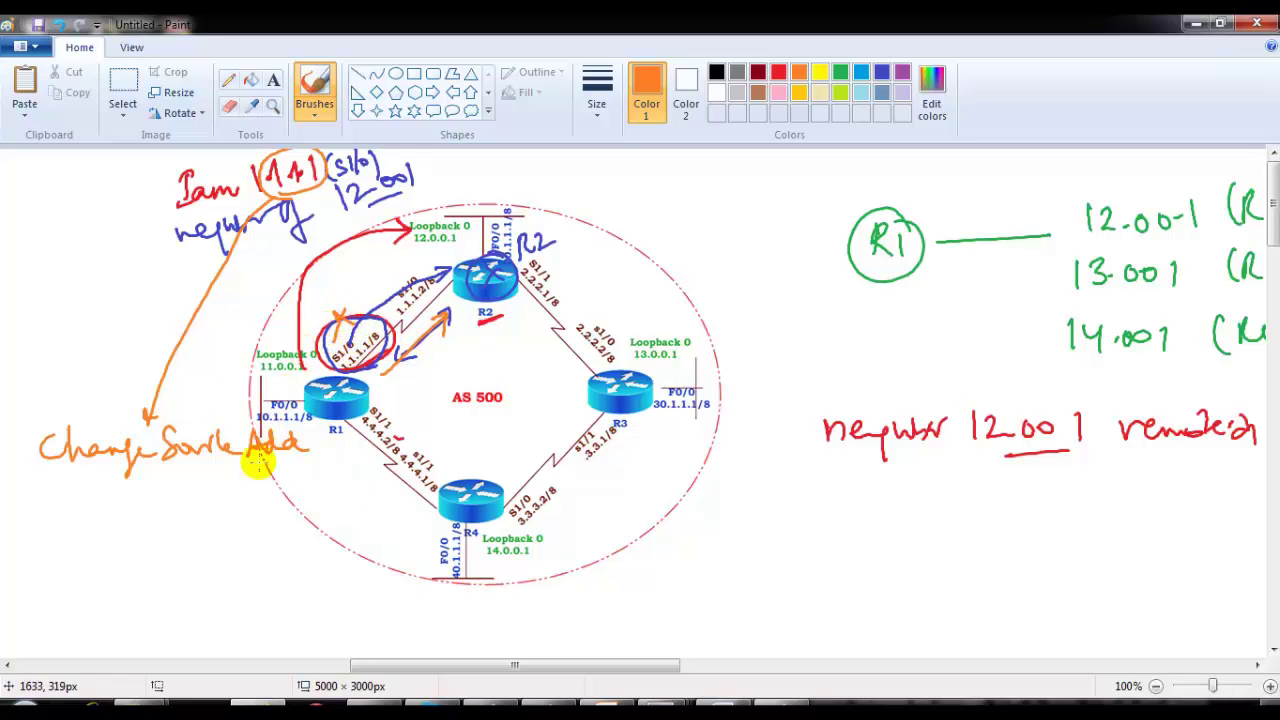
# In orange, add "(loop 0)" under "Change Source Add", then circle R1's three neighbor addresses and label them "loop 0".
pyautogui.moveTo(212, 486)
pyautogui.mouseDown()
pyautogui.moveTo(252, 482)
pyautogui.moveTo(272, 514)
pyautogui.mouseUp()
pyautogui.moveTo(174, 470); pyautogui.dragTo(170, 512)
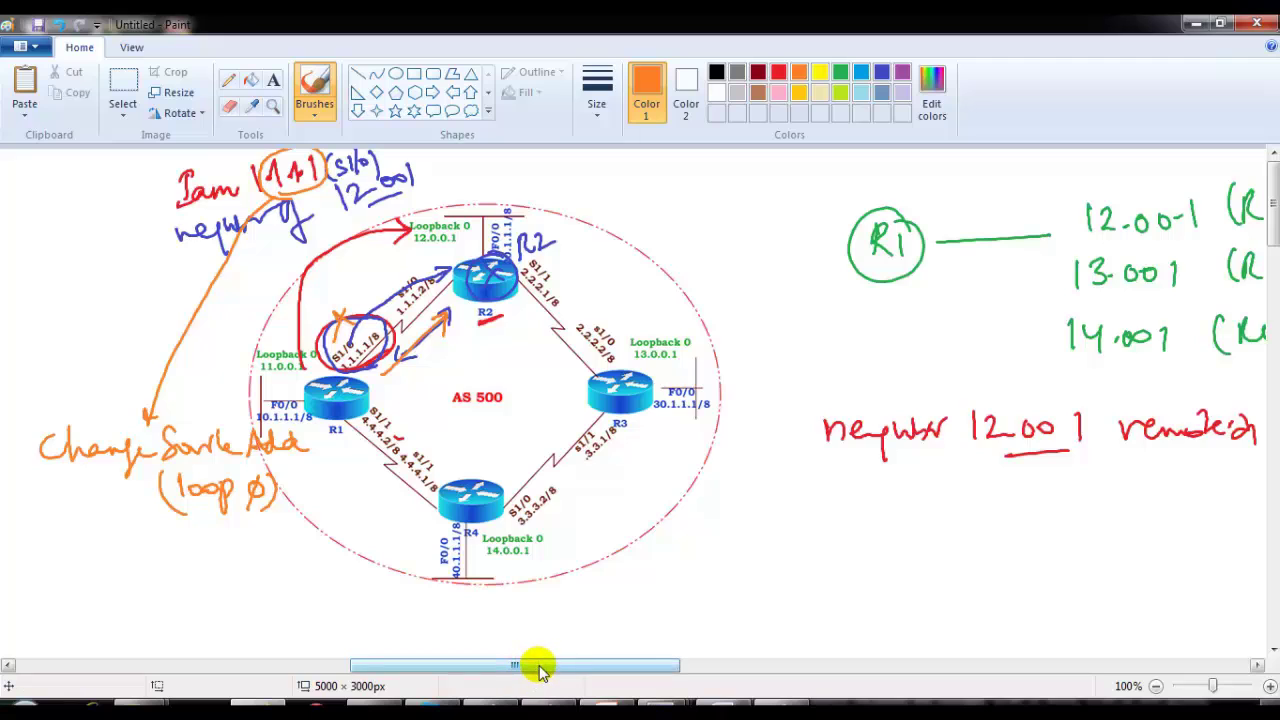
pyautogui.moveTo(537, 666); pyautogui.dragTo(610, 664)
pyautogui.moveTo(925, 232)
pyautogui.mouseDown()
pyautogui.moveTo(800, 263)
pyautogui.moveTo(811, 200)
pyautogui.moveTo(803, 242)
pyautogui.mouseUp()
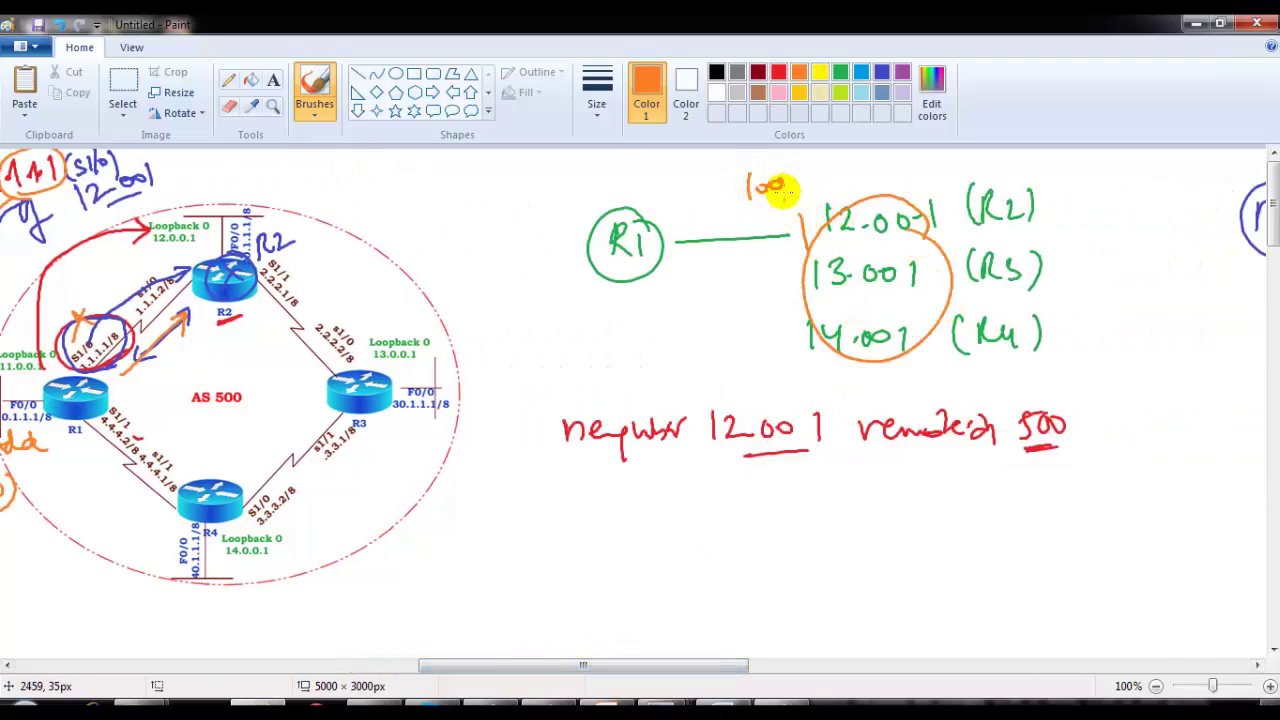
pyautogui.moveTo(780, 190)
pyautogui.mouseDown()
pyautogui.moveTo(814, 186)
pyautogui.moveTo(786, 194)
pyautogui.mouseUp()
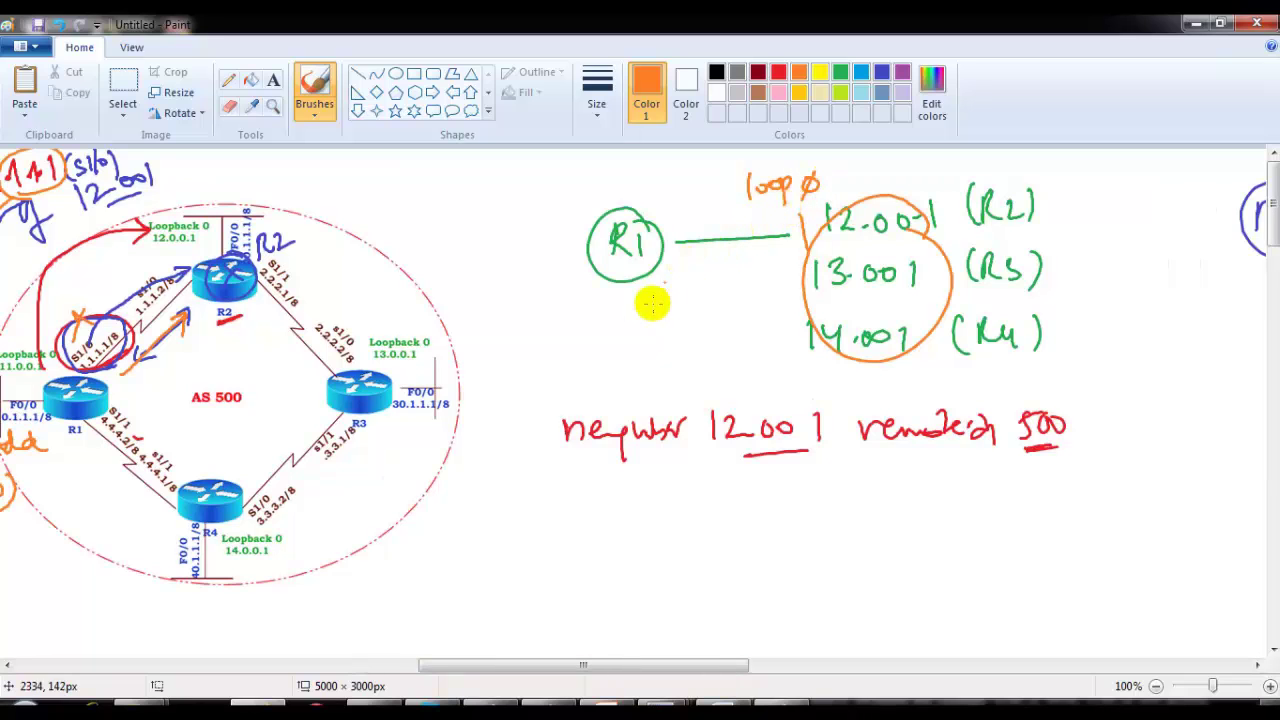
# In dark red, underline "(loop 0)" below "Change Source Add" and draw a down arrow to the command "neighbor 12.001 update-source loop 0".
pyautogui.moveTo(586, 666); pyautogui.dragTo(475, 667)
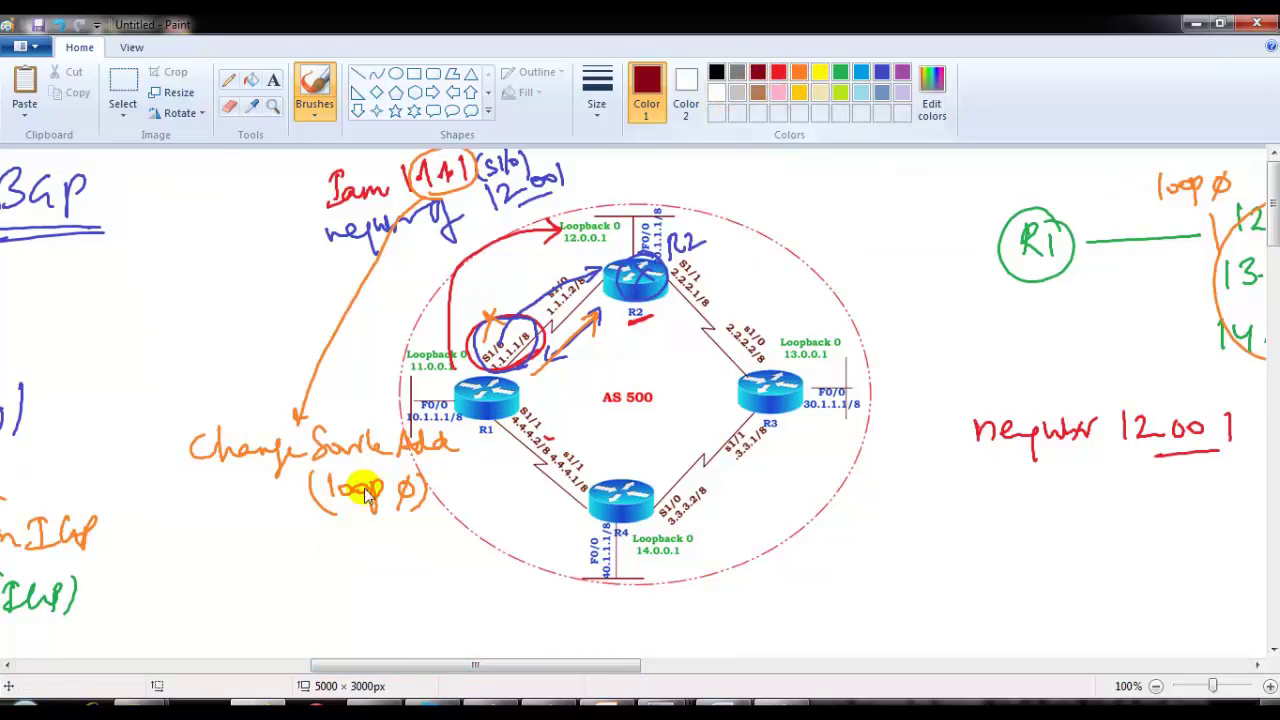
pyautogui.moveTo(273, 511); pyautogui.dragTo(440, 506)
pyautogui.moveTo(370, 512); pyautogui.dragTo(370, 548)
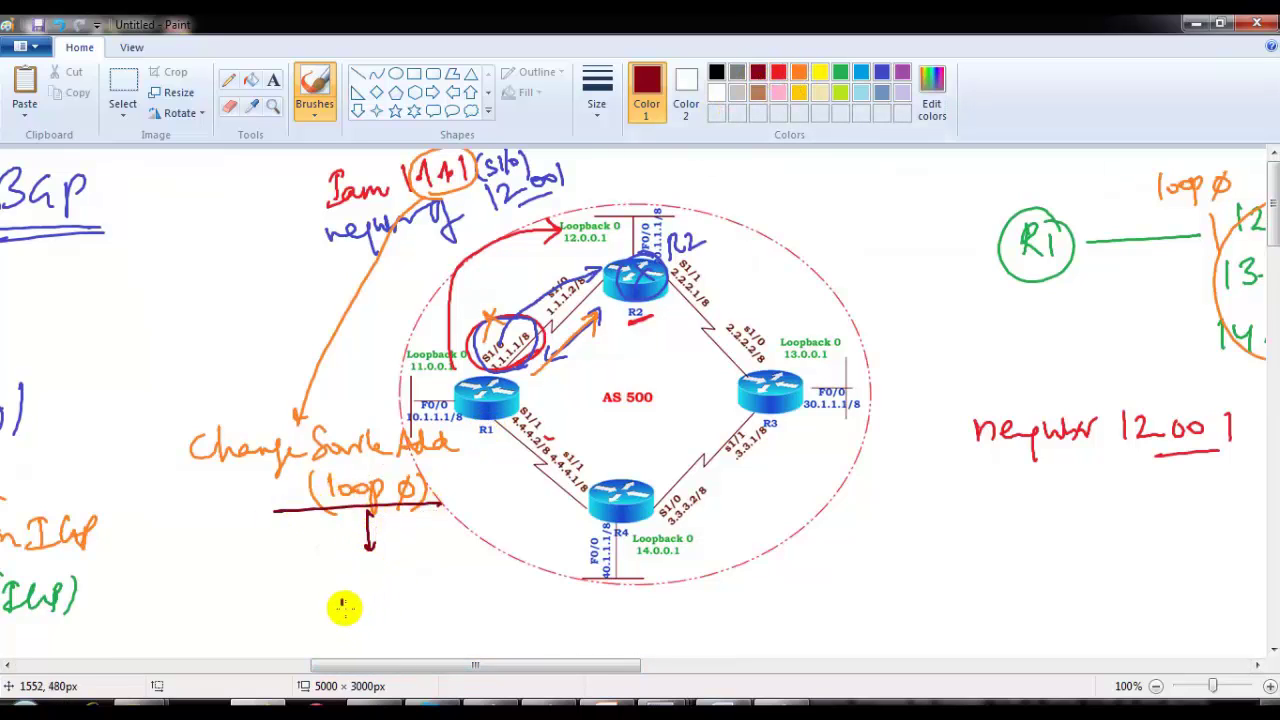
pyautogui.moveTo(445, 602); pyautogui.dragTo(502, 626)
pyautogui.moveTo(510, 604)
pyautogui.mouseDown()
pyautogui.moveTo(532, 622)
pyautogui.moveTo(553, 603)
pyautogui.mouseUp()
pyautogui.moveTo(579, 601)
pyautogui.mouseDown()
pyautogui.moveTo(580, 626)
pyautogui.moveTo(664, 606)
pyautogui.moveTo(789, 608)
pyautogui.moveTo(820, 591)
pyautogui.moveTo(903, 628)
pyautogui.mouseUp()
pyautogui.moveTo(935, 597); pyautogui.dragTo(920, 620)
# In blue, circle 12.001 in the update-source command and draw an upward arrow from it.
pyautogui.click(763, 317)
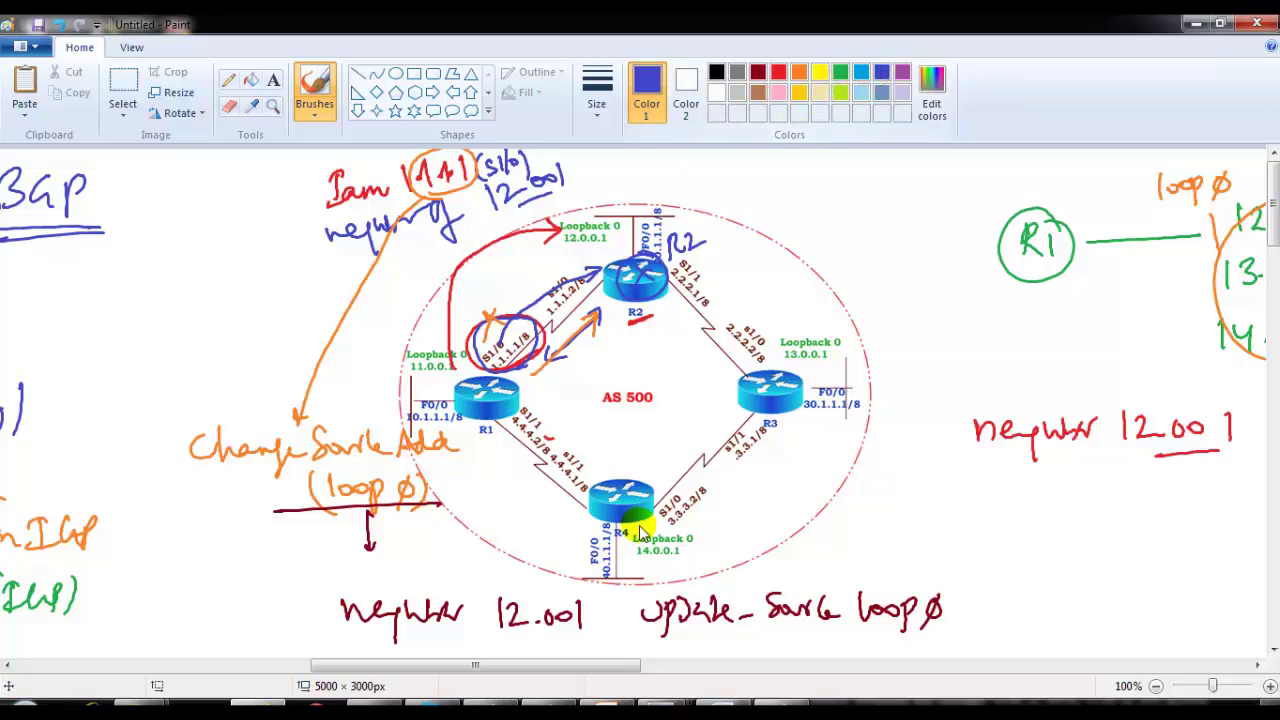
pyautogui.moveTo(522, 637)
pyautogui.mouseDown()
pyautogui.moveTo(567, 632)
pyautogui.moveTo(510, 588)
pyautogui.mouseUp()
pyautogui.moveTo(556, 584)
pyautogui.mouseDown()
pyautogui.moveTo(557, 561)
pyautogui.moveTo(549, 576)
pyautogui.mouseUp()
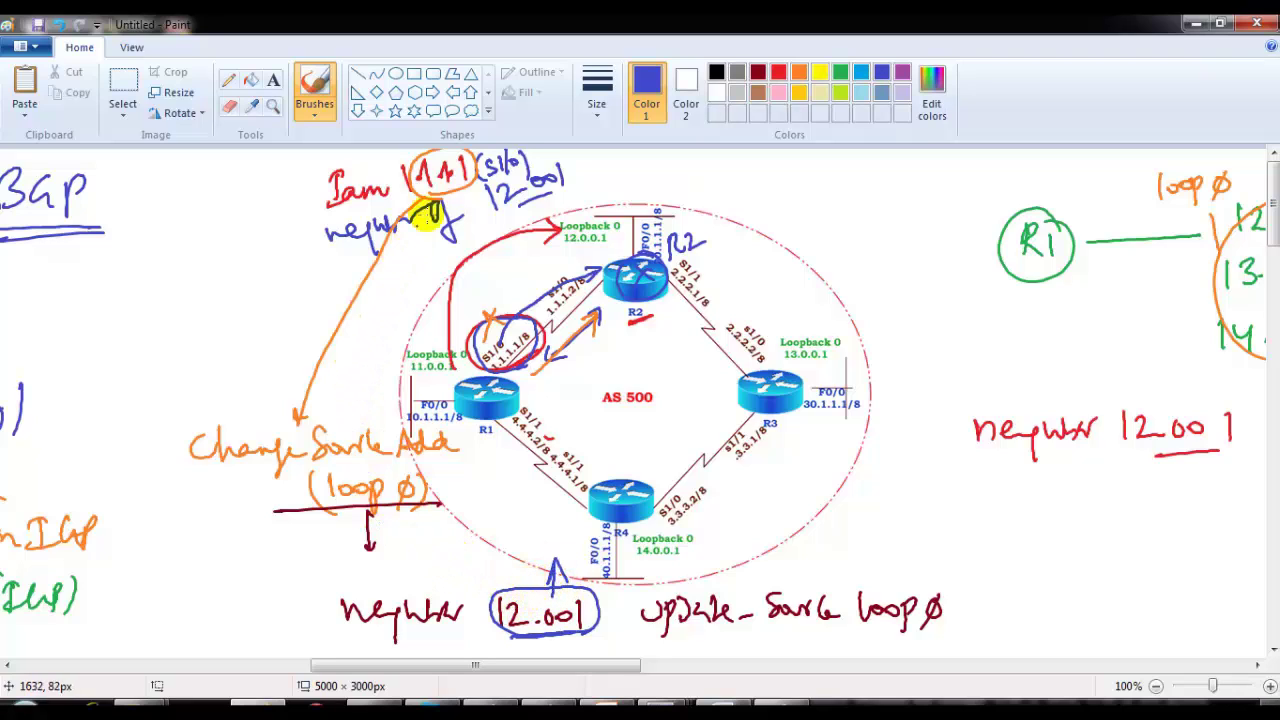
# Draw a blue arrow from R1's source address 1.1.1.1 to the note "loop 0 11.001" and another arrow from that note toward R2.
pyautogui.moveTo(436, 178)
pyautogui.mouseDown()
pyautogui.moveTo(206, 279)
pyautogui.moveTo(230, 284)
pyautogui.mouseUp()
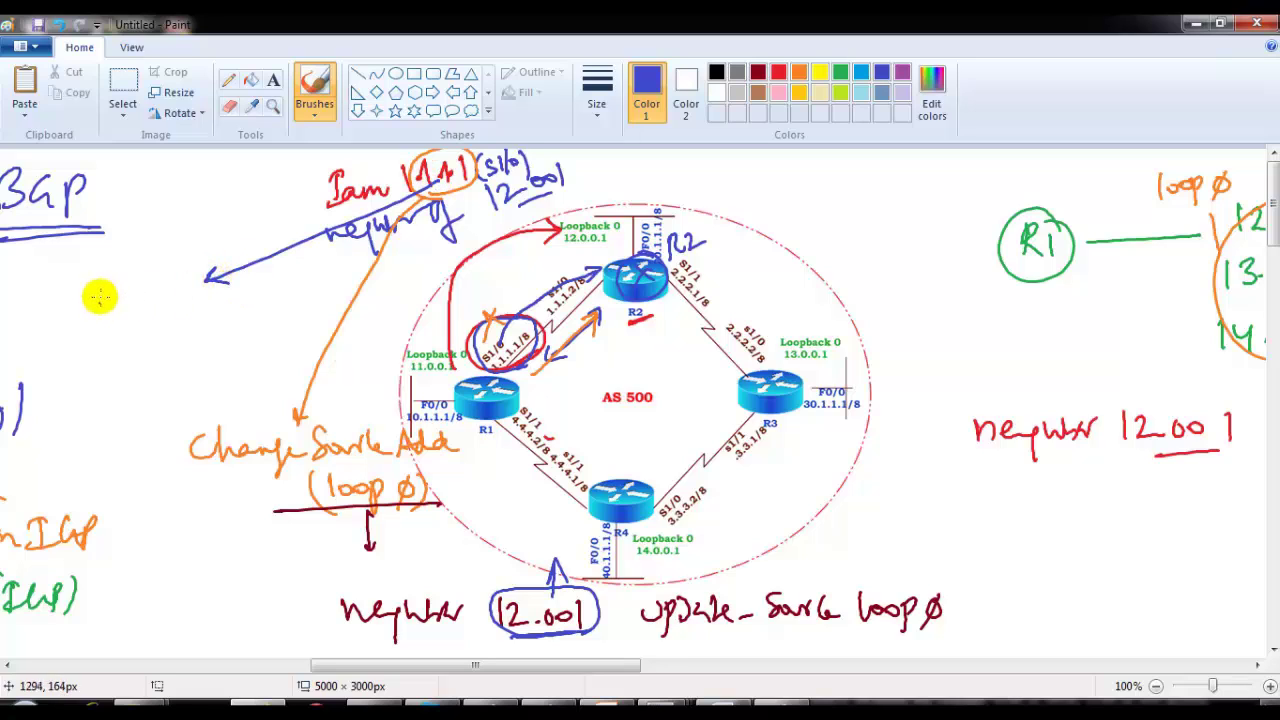
pyautogui.moveTo(101, 294)
pyautogui.mouseDown()
pyautogui.moveTo(114, 309)
pyautogui.moveTo(168, 300)
pyautogui.mouseUp()
pyautogui.moveTo(108, 258)
pyautogui.mouseDown()
pyautogui.moveTo(146, 252)
pyautogui.moveTo(177, 270)
pyautogui.moveTo(183, 248)
pyautogui.mouseUp()
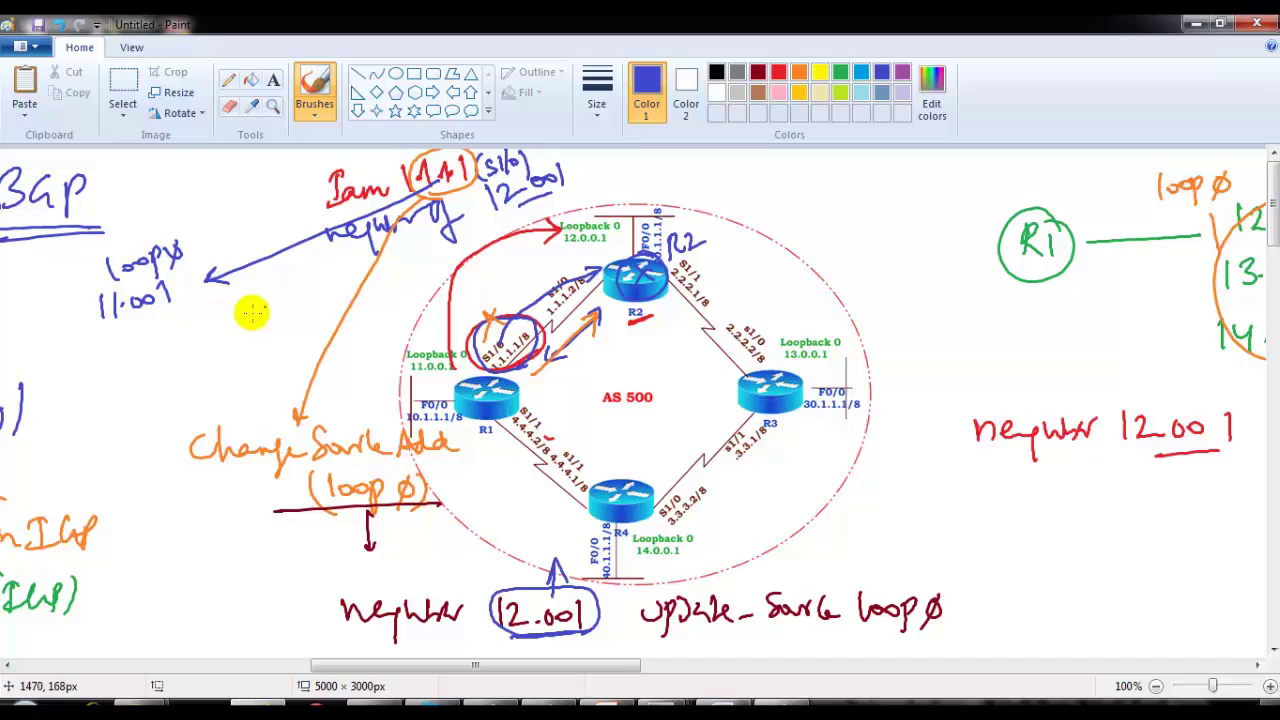
pyautogui.moveTo(192, 314); pyautogui.dragTo(518, 276)
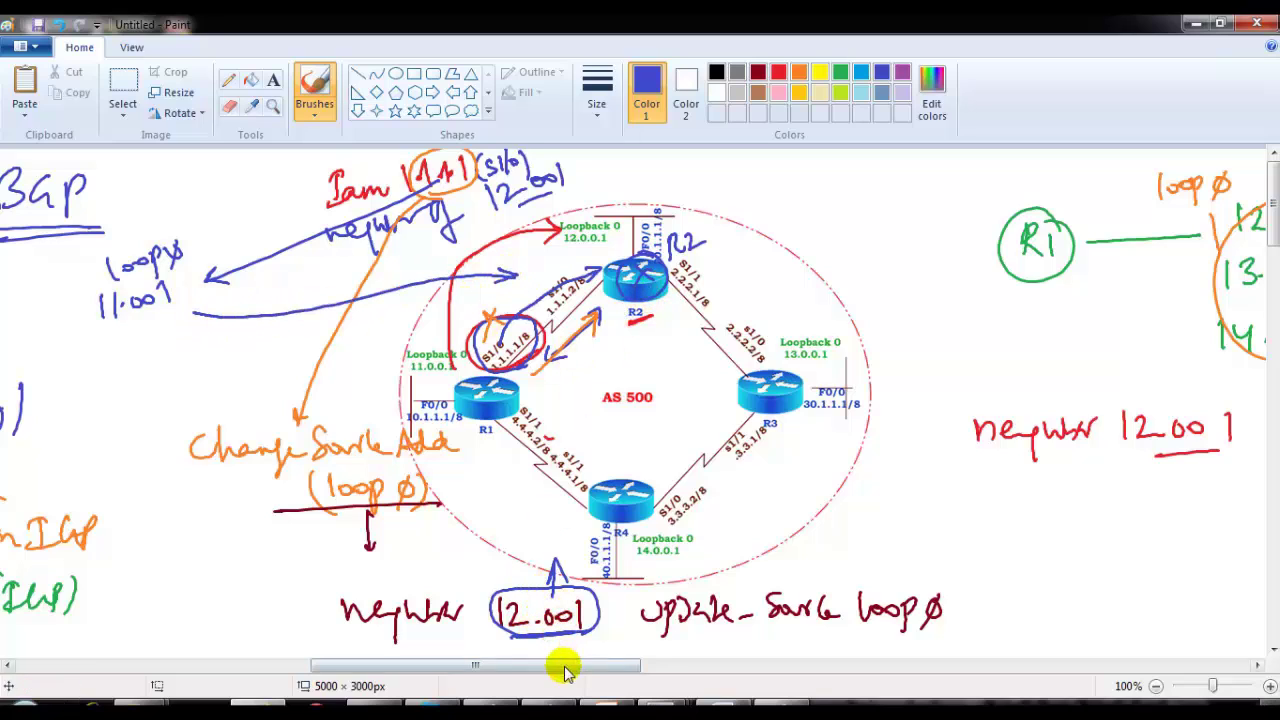
# Tick 11.001 in R2's preconfigured notes with an arrow leading away, and draw an arrow from R2 to R1 labelled "neighbor".
pyautogui.moveTo(563, 666); pyautogui.dragTo(737, 660)
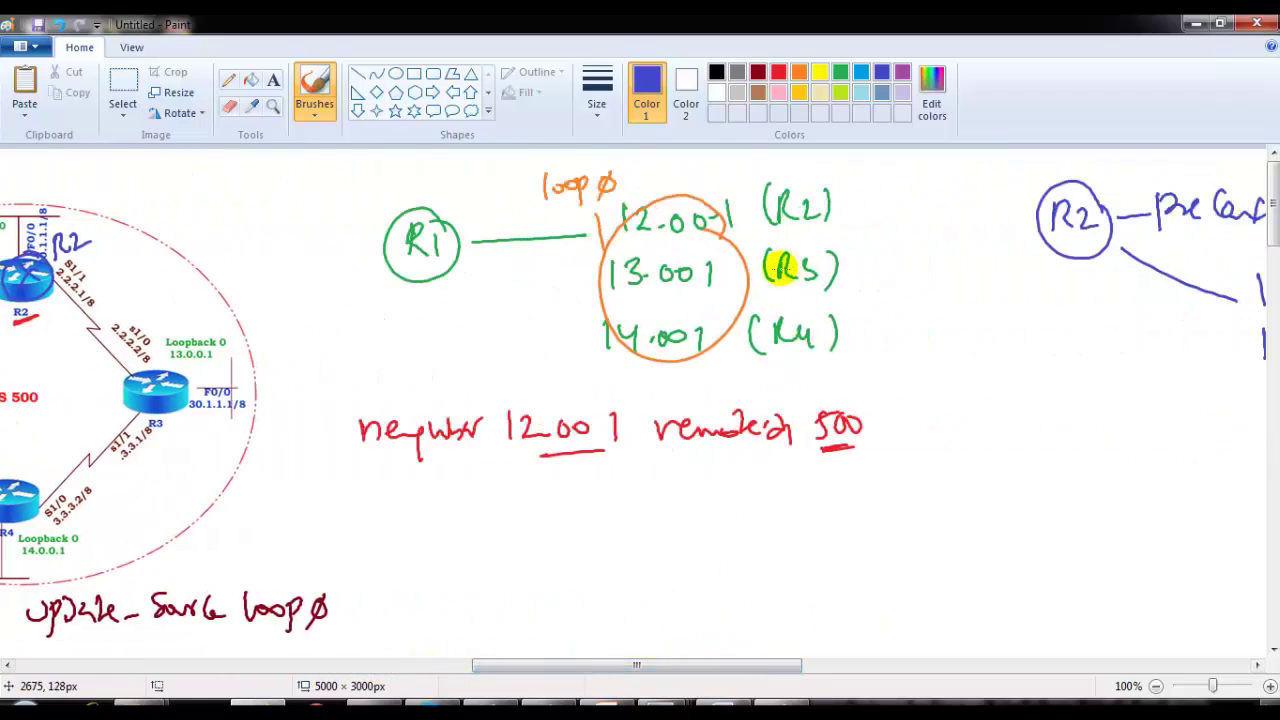
pyautogui.moveTo(578, 672); pyautogui.dragTo(742, 660)
pyautogui.moveTo(806, 292)
pyautogui.mouseDown()
pyautogui.moveTo(790, 312)
pyautogui.moveTo(864, 264)
pyautogui.mouseUp()
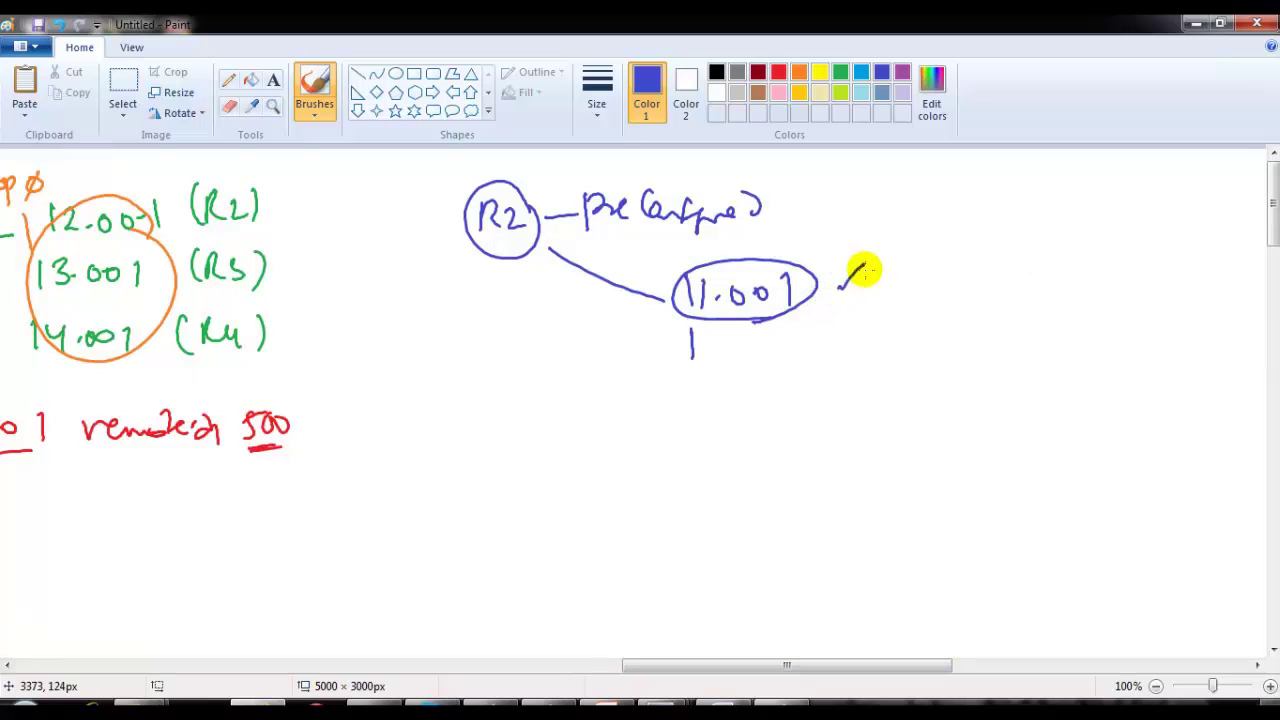
pyautogui.moveTo(680, 313)
pyautogui.mouseDown()
pyautogui.moveTo(376, 431)
pyautogui.moveTo(418, 432)
pyautogui.mouseUp()
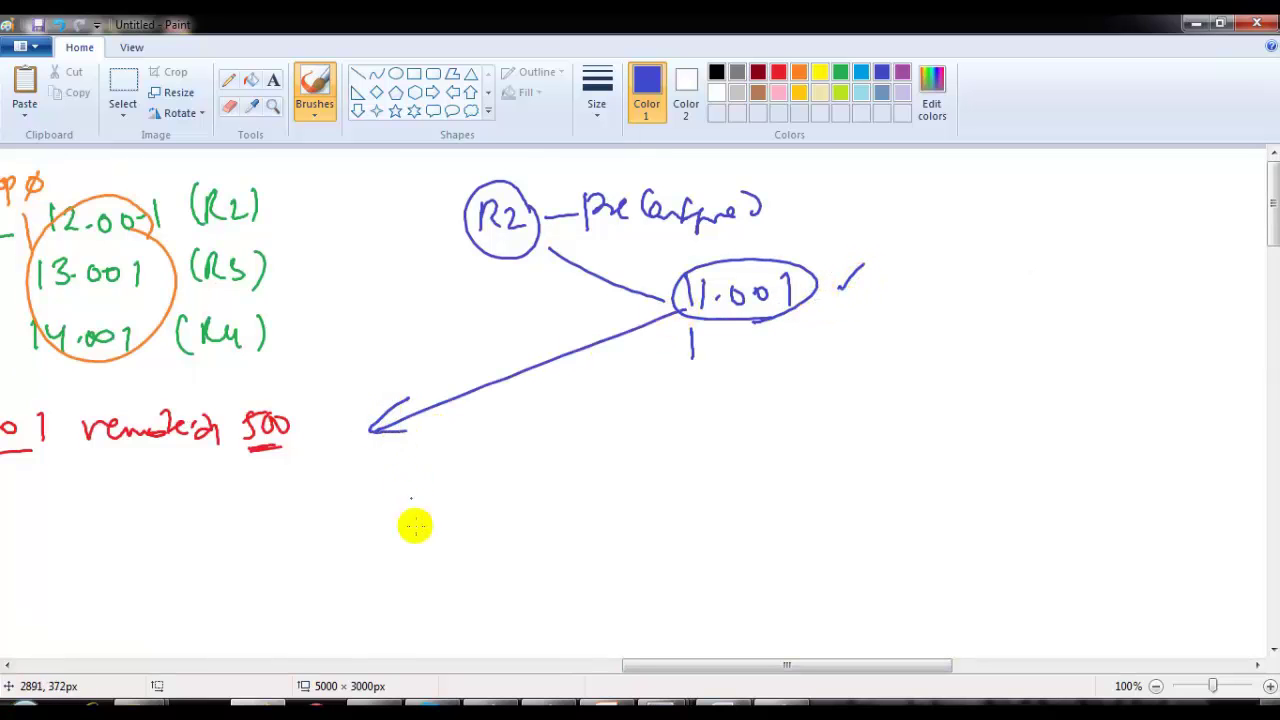
pyautogui.moveTo(649, 667); pyautogui.dragTo(344, 667)
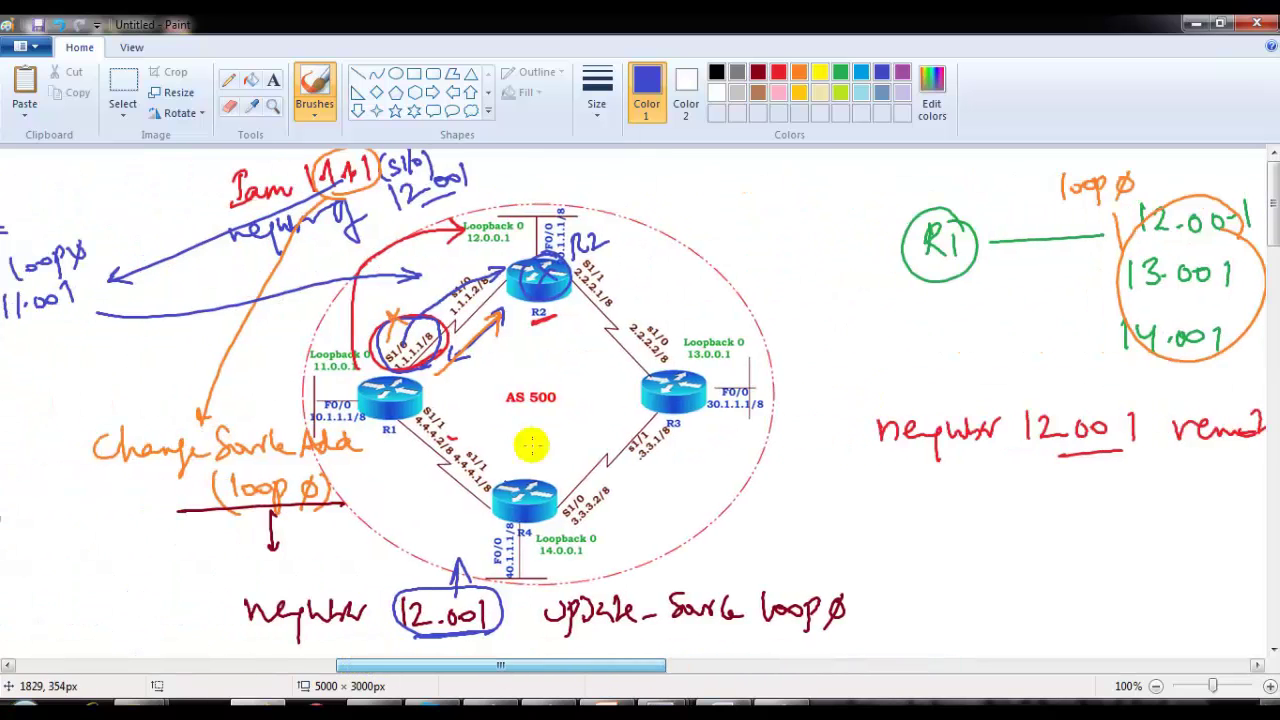
pyautogui.moveTo(512, 322)
pyautogui.mouseDown()
pyautogui.moveTo(440, 372)
pyautogui.moveTo(468, 373)
pyautogui.moveTo(510, 264)
pyautogui.moveTo(440, 370)
pyautogui.moveTo(600, 311)
pyautogui.moveTo(700, 306)
pyautogui.moveTo(808, 274)
pyautogui.moveTo(846, 280)
pyautogui.mouseUp()
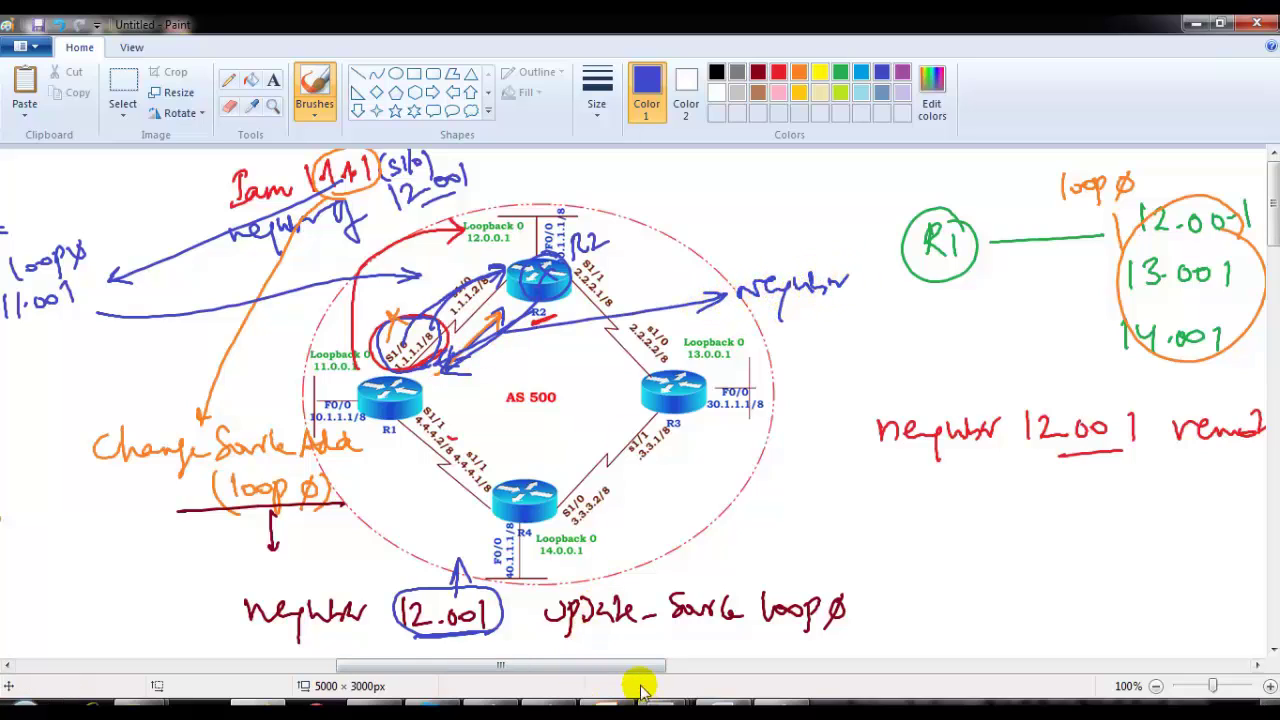
# Beside the R2 notes, write an underlined "loopback" heading with the ticked point "Reachability - (Adv loop 0 in IGP)" and a second bullet dash.
pyautogui.moveTo(651, 666); pyautogui.dragTo(1051, 629)
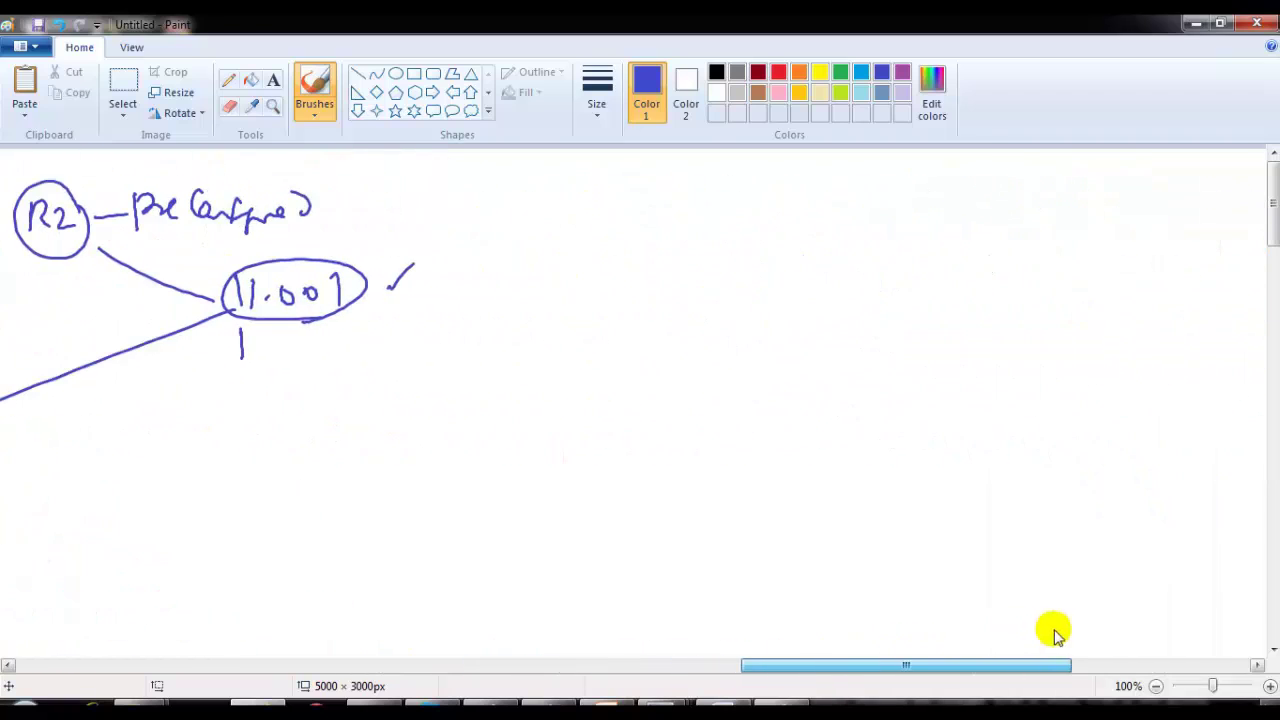
pyautogui.moveTo(601, 238)
pyautogui.mouseDown()
pyautogui.moveTo(603, 274)
pyautogui.moveTo(785, 240)
pyautogui.moveTo(786, 277)
pyautogui.mouseUp()
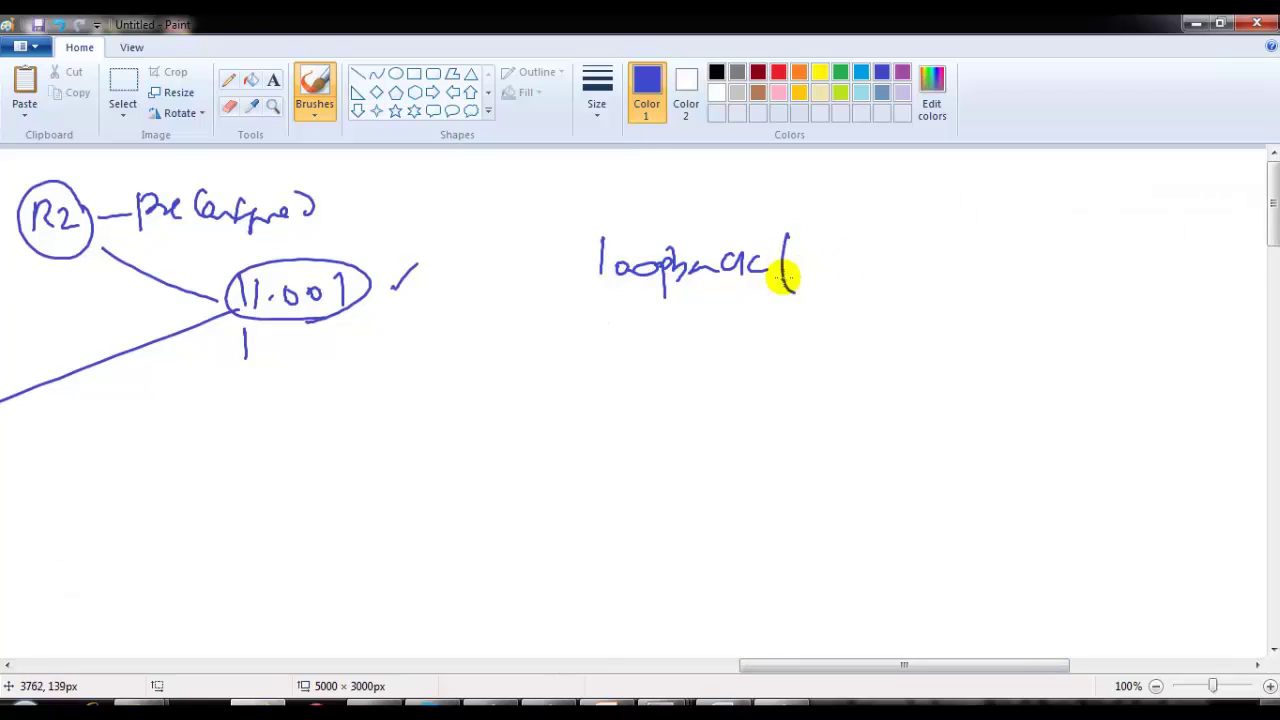
pyautogui.moveTo(622, 300); pyautogui.dragTo(794, 292)
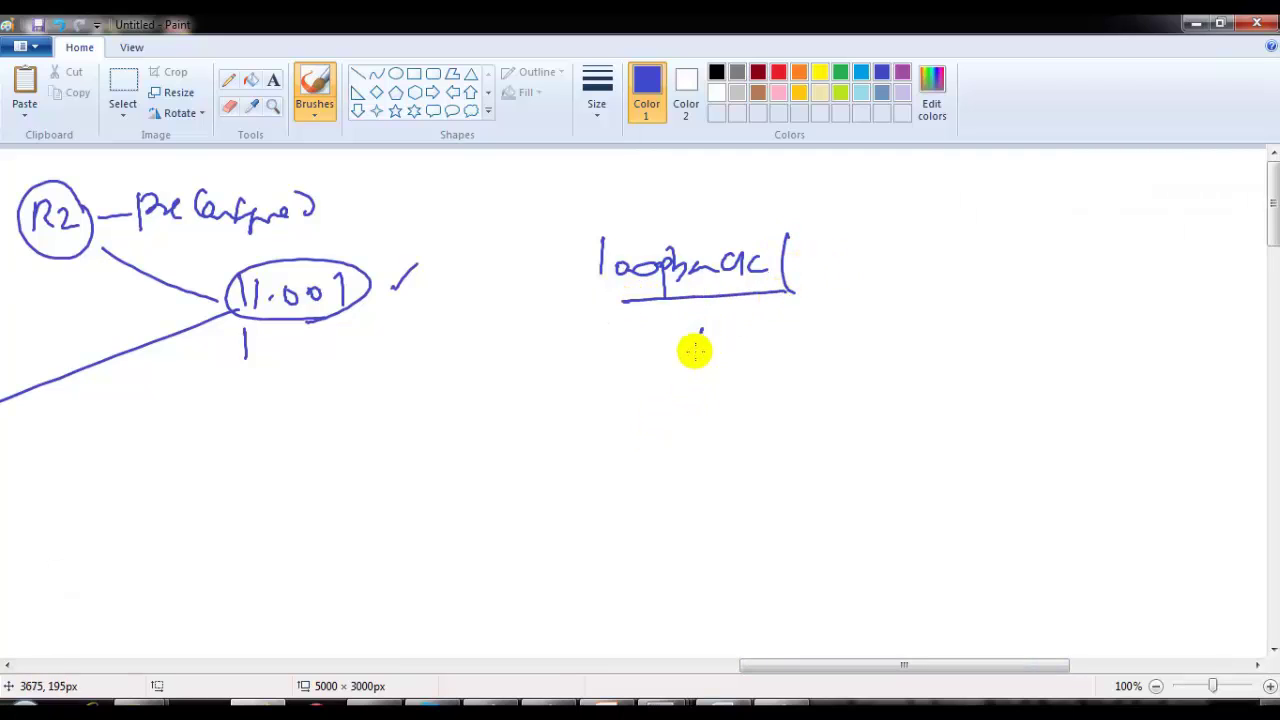
pyautogui.moveTo(695, 350)
pyautogui.mouseDown()
pyautogui.moveTo(820, 346)
pyautogui.moveTo(850, 319)
pyautogui.moveTo(880, 334)
pyautogui.moveTo(889, 323)
pyautogui.moveTo(1006, 343)
pyautogui.moveTo(986, 349)
pyautogui.moveTo(1009, 329)
pyautogui.moveTo(1138, 328)
pyautogui.mouseUp()
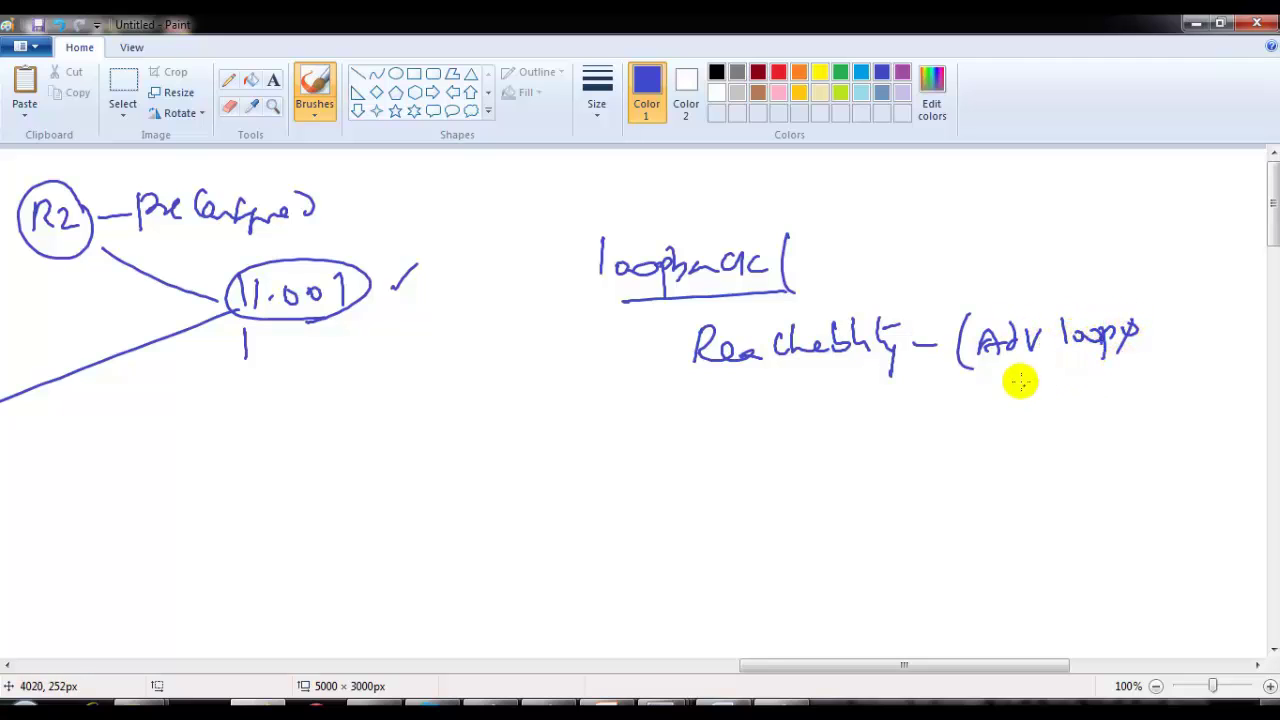
pyautogui.moveTo(1020, 381)
pyautogui.mouseDown()
pyautogui.moveTo(1083, 343)
pyautogui.moveTo(1123, 380)
pyautogui.moveTo(1140, 372)
pyautogui.mouseUp()
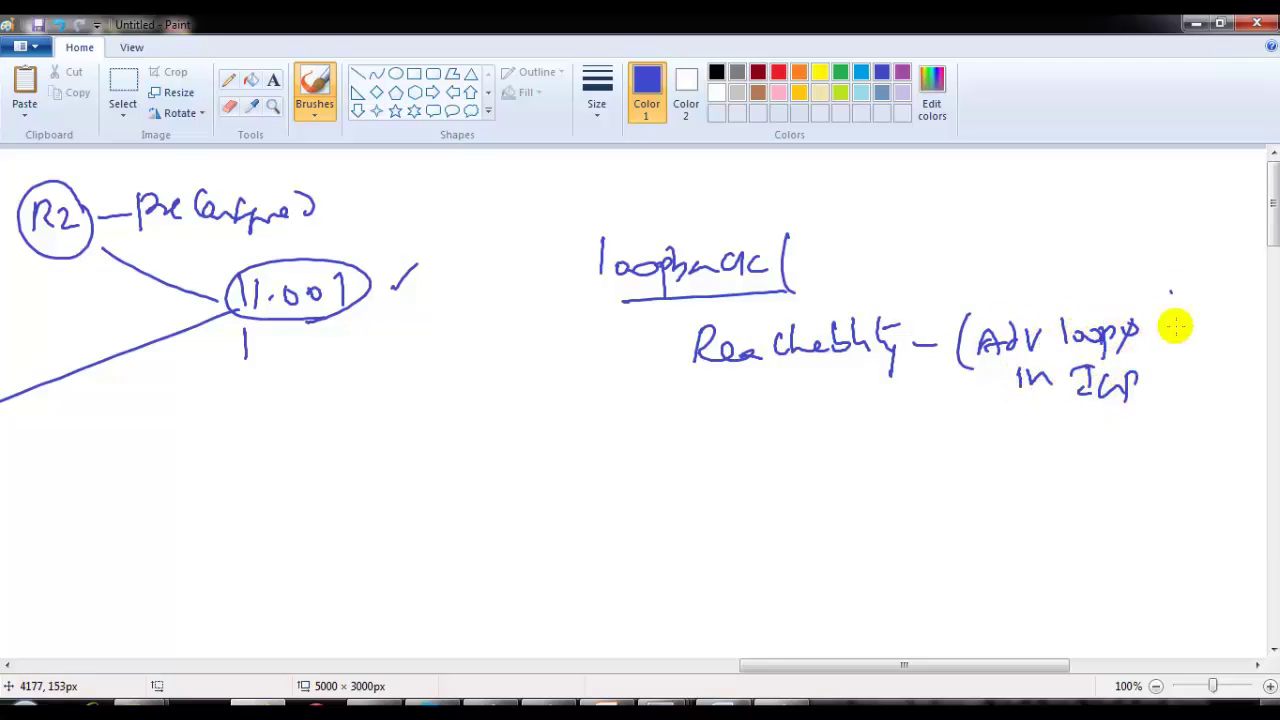
pyautogui.moveTo(1172, 292); pyautogui.dragTo(1150, 394)
pyautogui.moveTo(645, 362); pyautogui.dragTo(667, 359)
pyautogui.moveTo(634, 437); pyautogui.dragTo(667, 433)
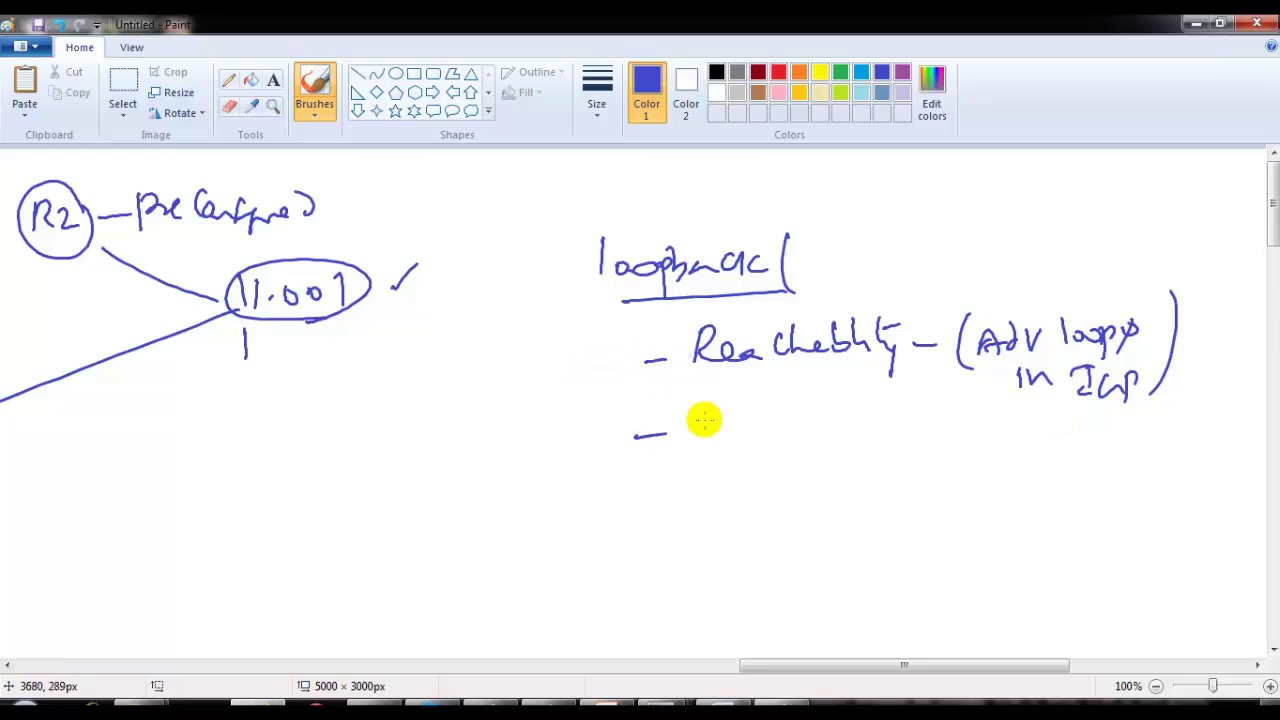
pyautogui.moveTo(780, 703)
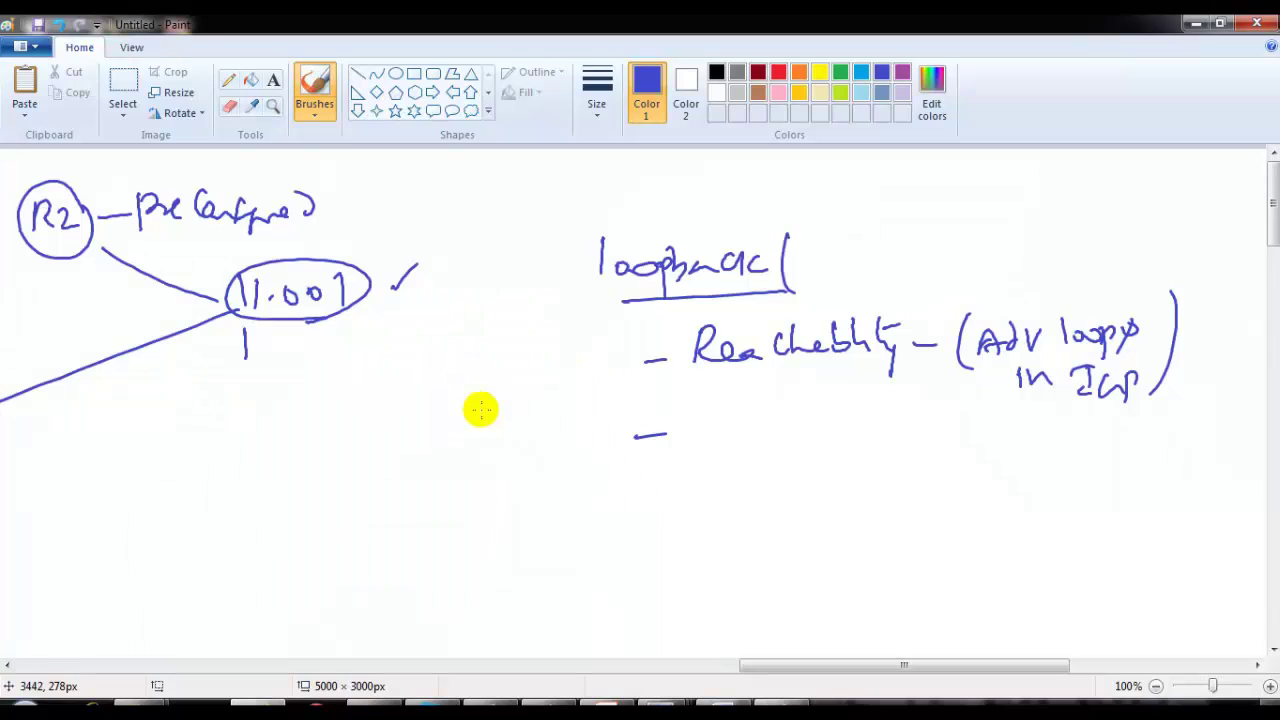
pyautogui.moveTo(571, 350); pyautogui.dragTo(613, 336)
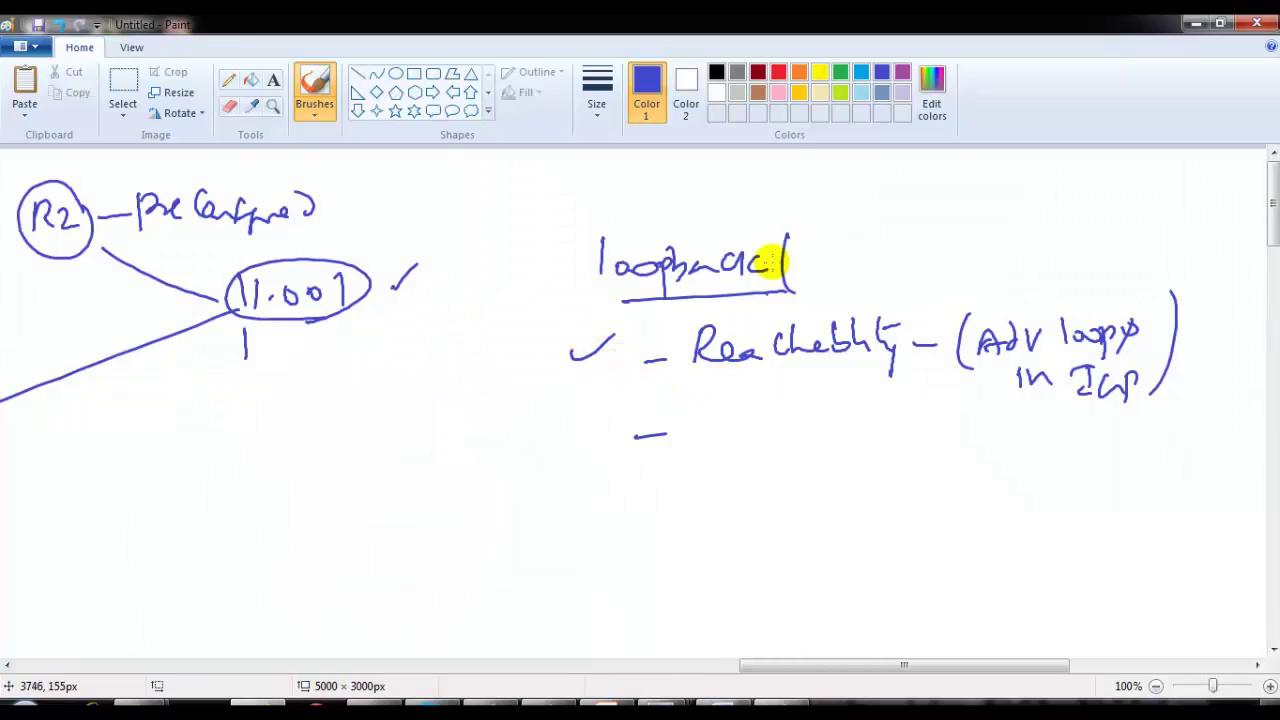
# In green, write "Source Add loop 0" as the second loopback point, with an underline, an arrow and a tick mark.
pyautogui.click(840, 72)
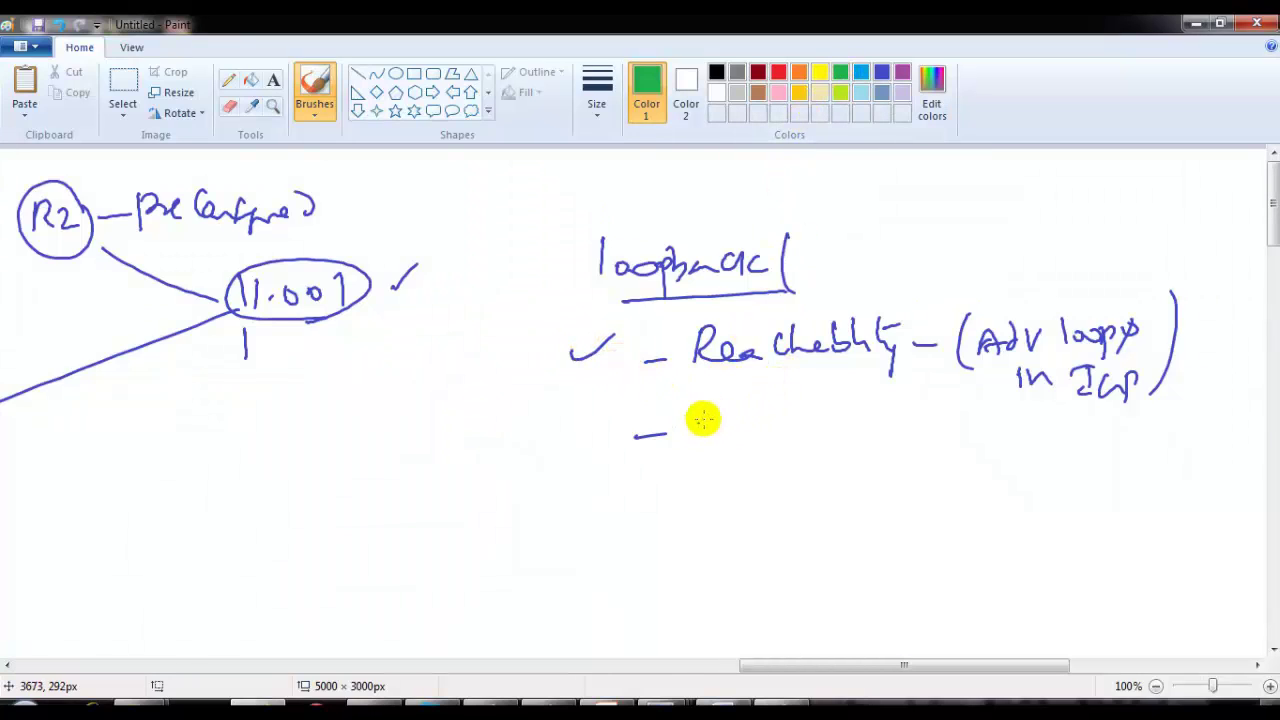
pyautogui.moveTo(703, 418)
pyautogui.mouseDown()
pyautogui.moveTo(720, 438)
pyautogui.moveTo(852, 418)
pyautogui.moveTo(934, 431)
pyautogui.moveTo(929, 452)
pyautogui.moveTo(866, 460)
pyautogui.mouseUp()
pyautogui.moveTo(679, 438)
pyautogui.mouseDown()
pyautogui.moveTo(551, 490)
pyautogui.moveTo(577, 495)
pyautogui.mouseUp()
pyautogui.moveTo(488, 507); pyautogui.dragTo(518, 472)
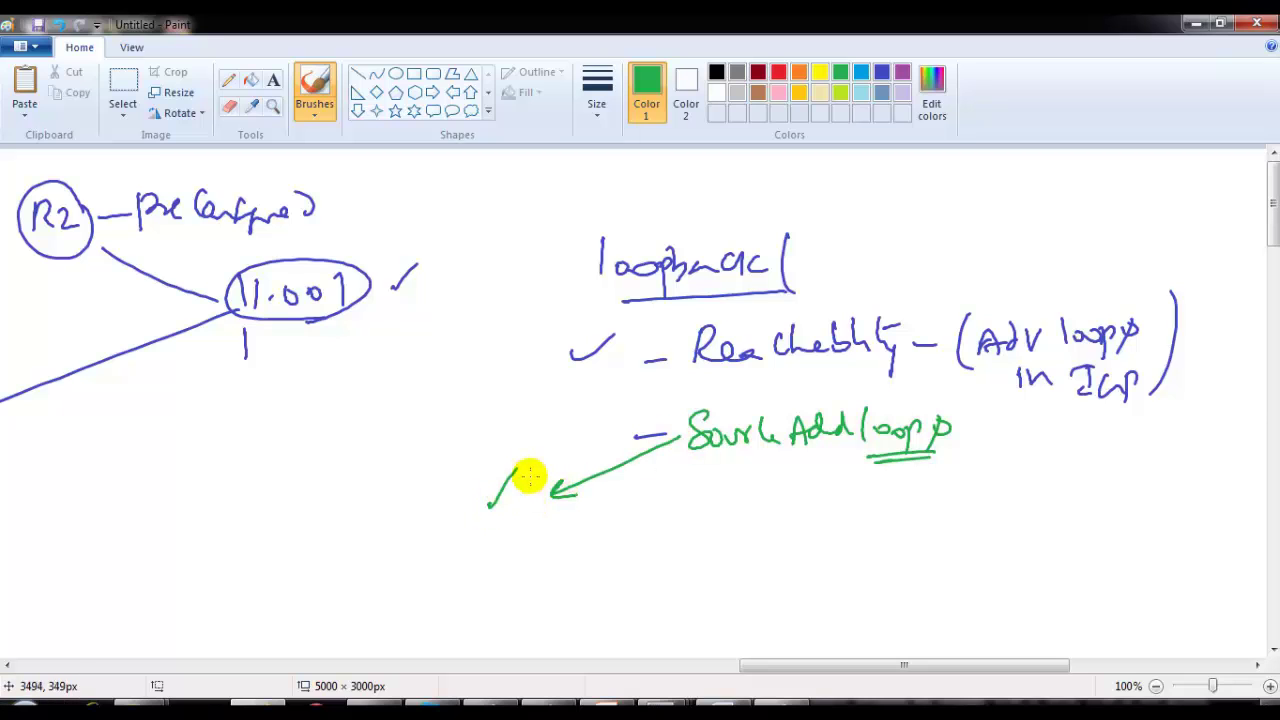
# Switch to the BGP document in Word and review the source IP address issue and the update-source loop 0 commands for R1 to R4.
pyautogui.hotkey('alt', 'Tab')
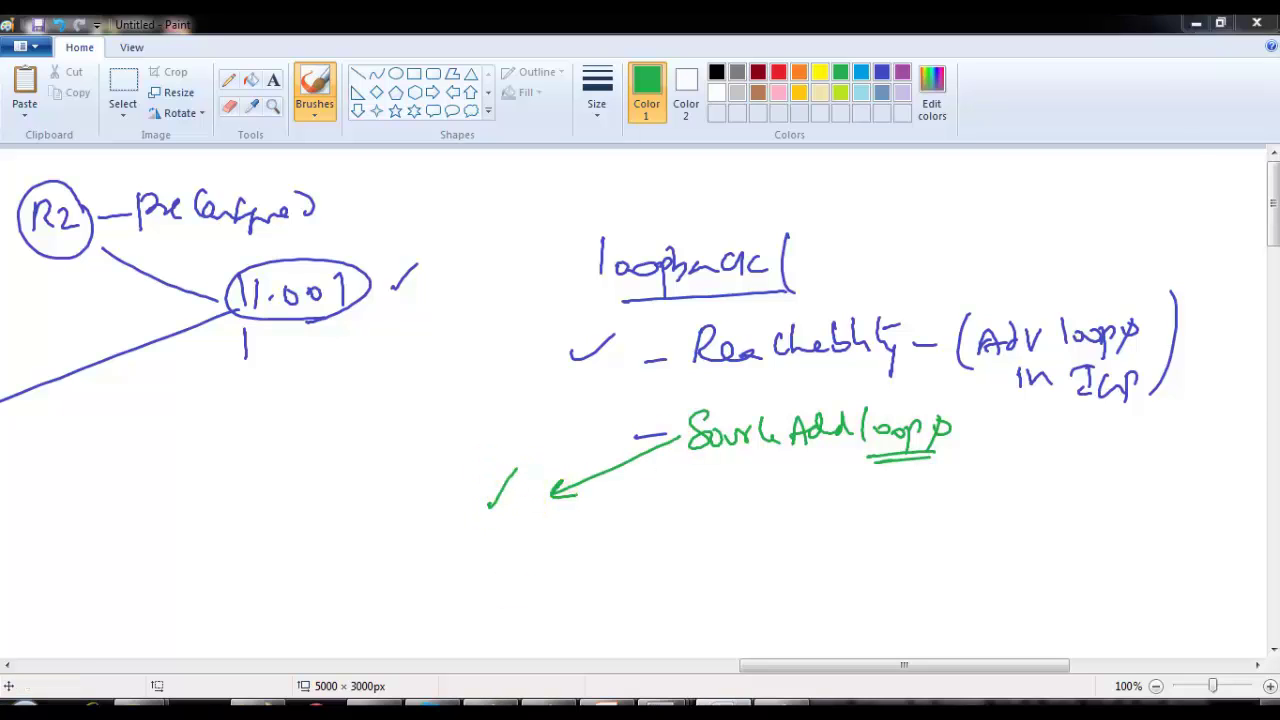
pyautogui.click(518, 516)
pyautogui.scroll(2, 523, 343)
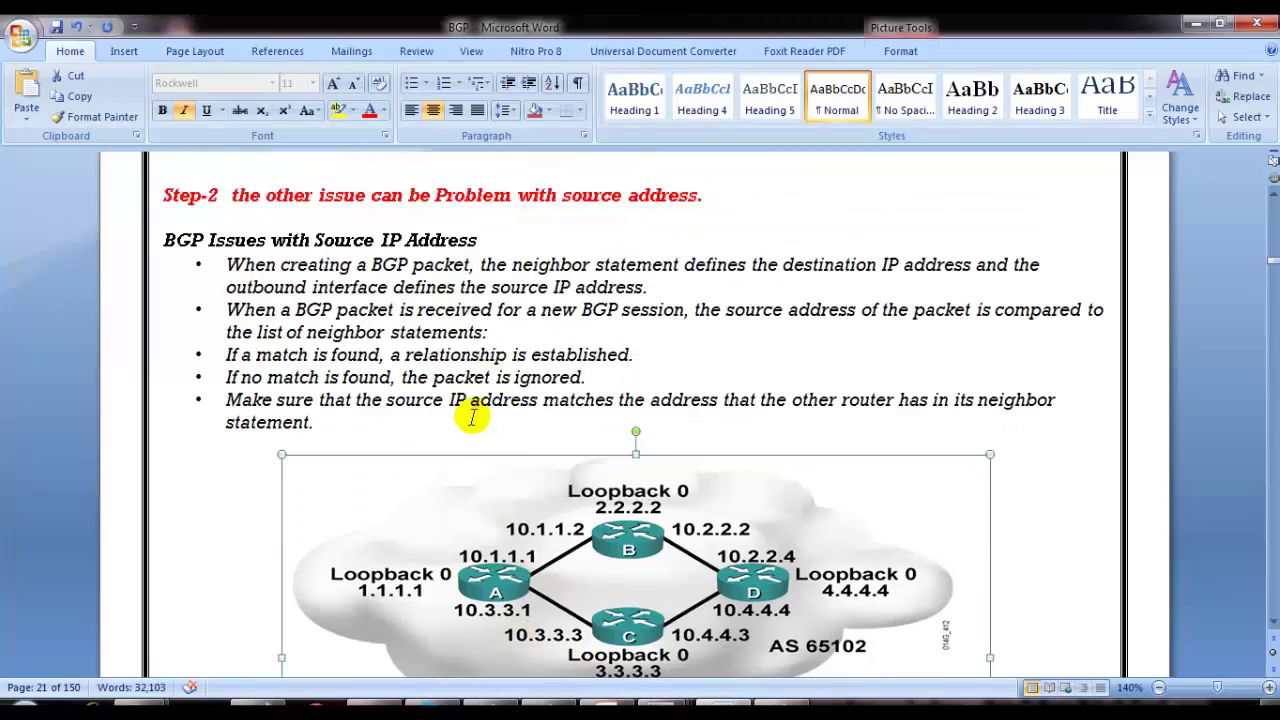
pyautogui.click(400, 264)
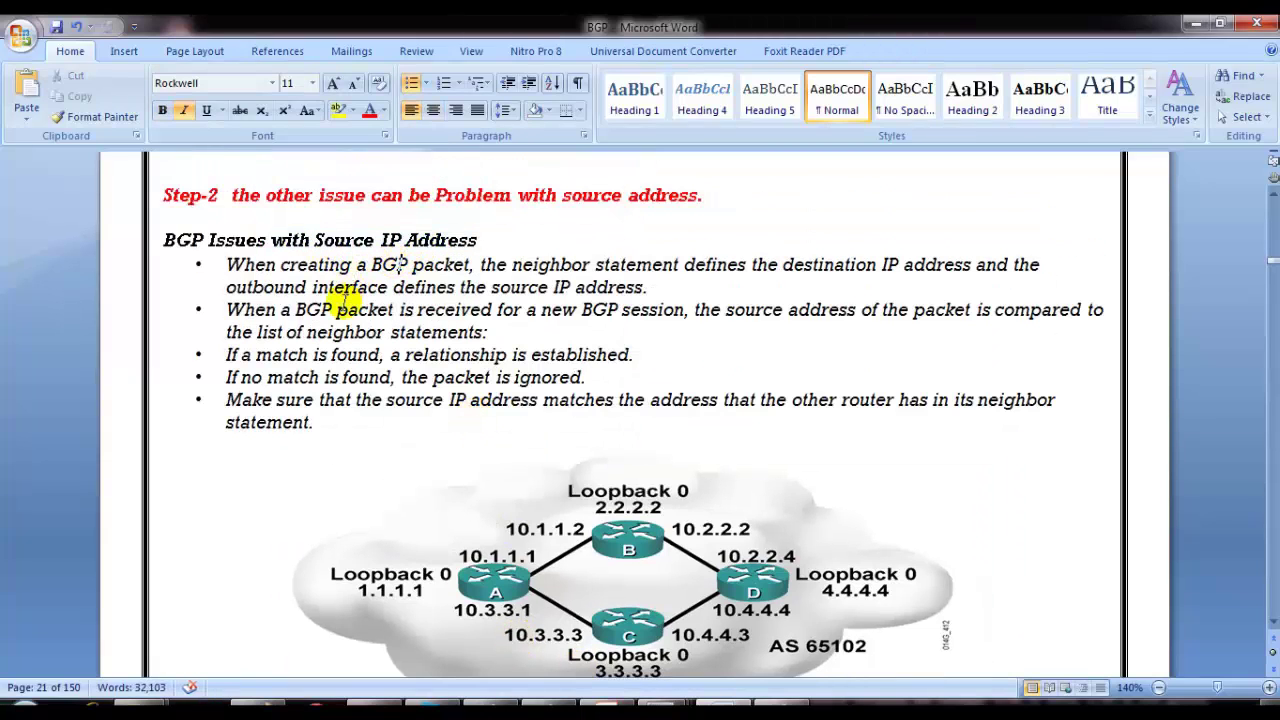
pyautogui.scroll(-20, 343, 296)
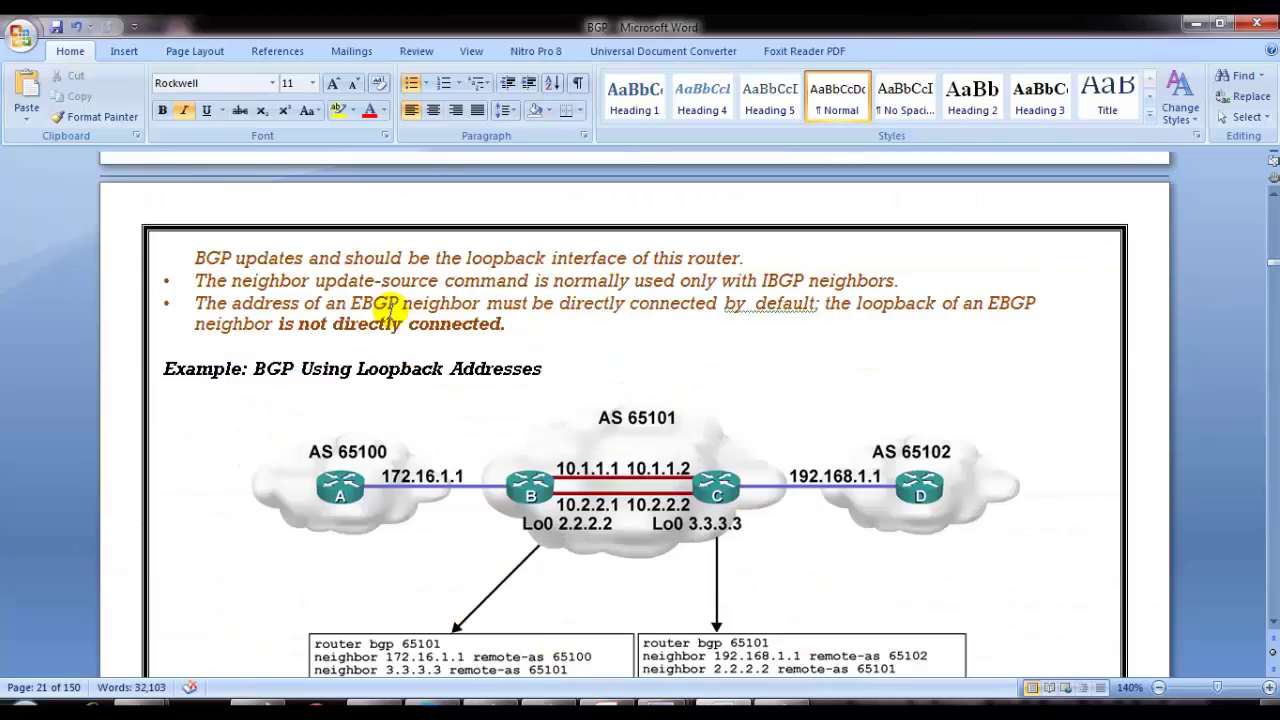
pyautogui.scroll(-4, 396, 313)
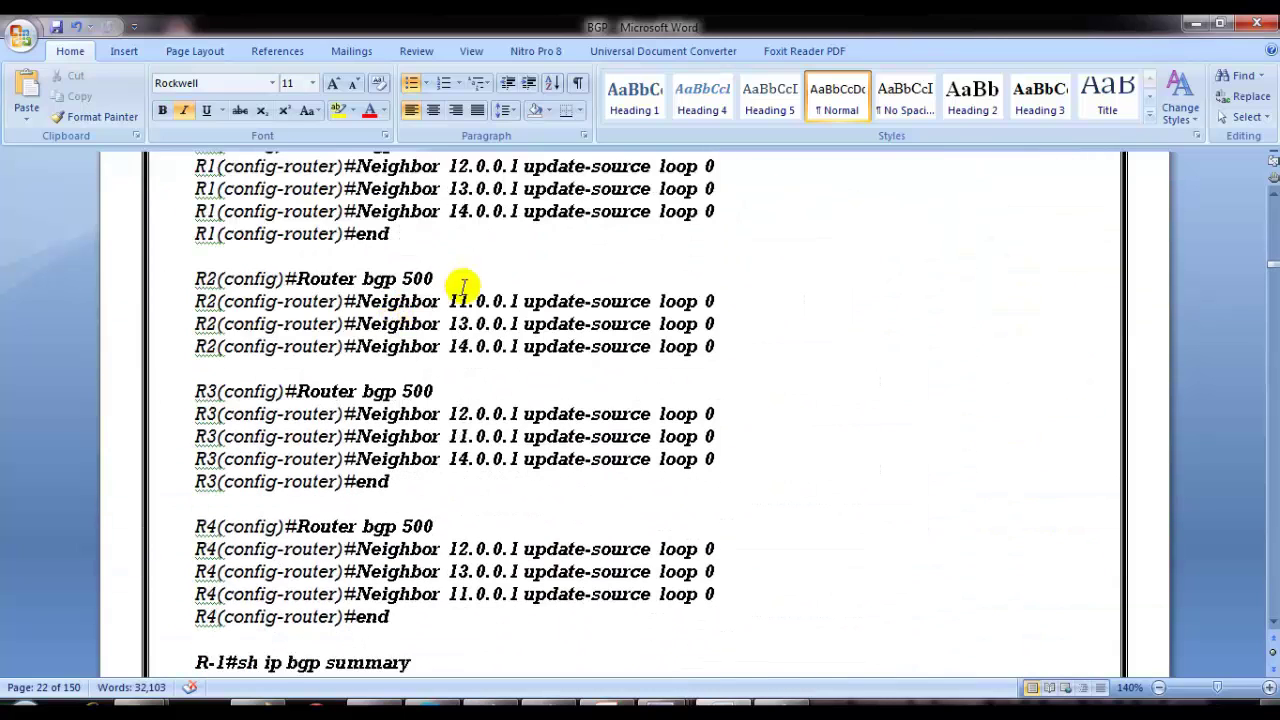
pyautogui.scroll(1, 471, 284)
pyautogui.moveTo(521, 228); pyautogui.dragTo(709, 249)
pyautogui.click(617, 280)
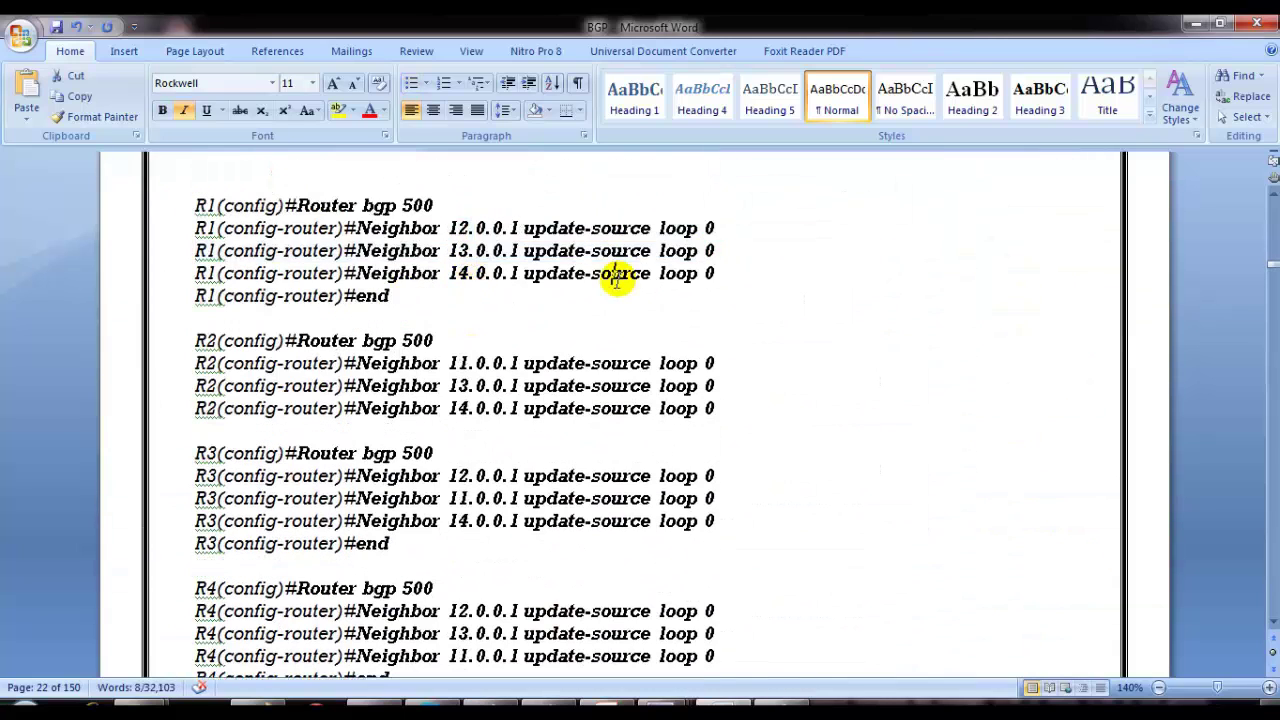
# Put the Word document away and bring up the SecureCRT session on R3 over the Paint topology diagram.
pyautogui.click(1194, 22)
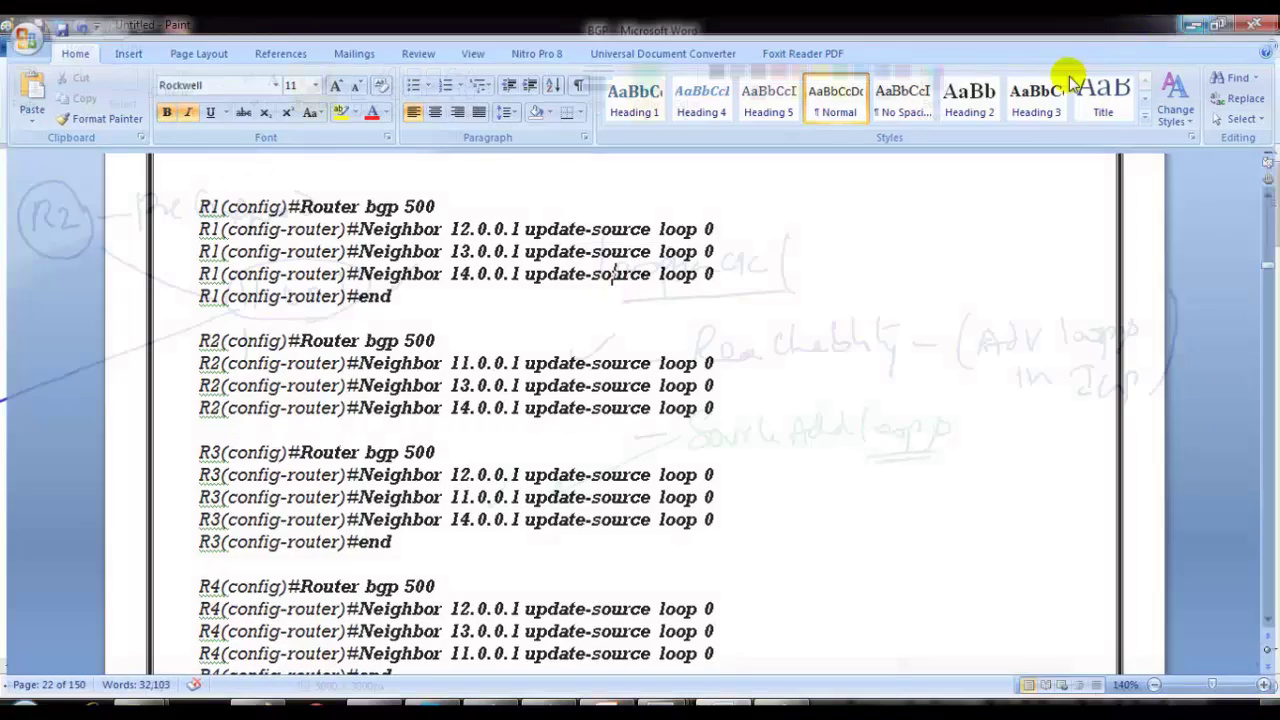
pyautogui.click(1195, 22)
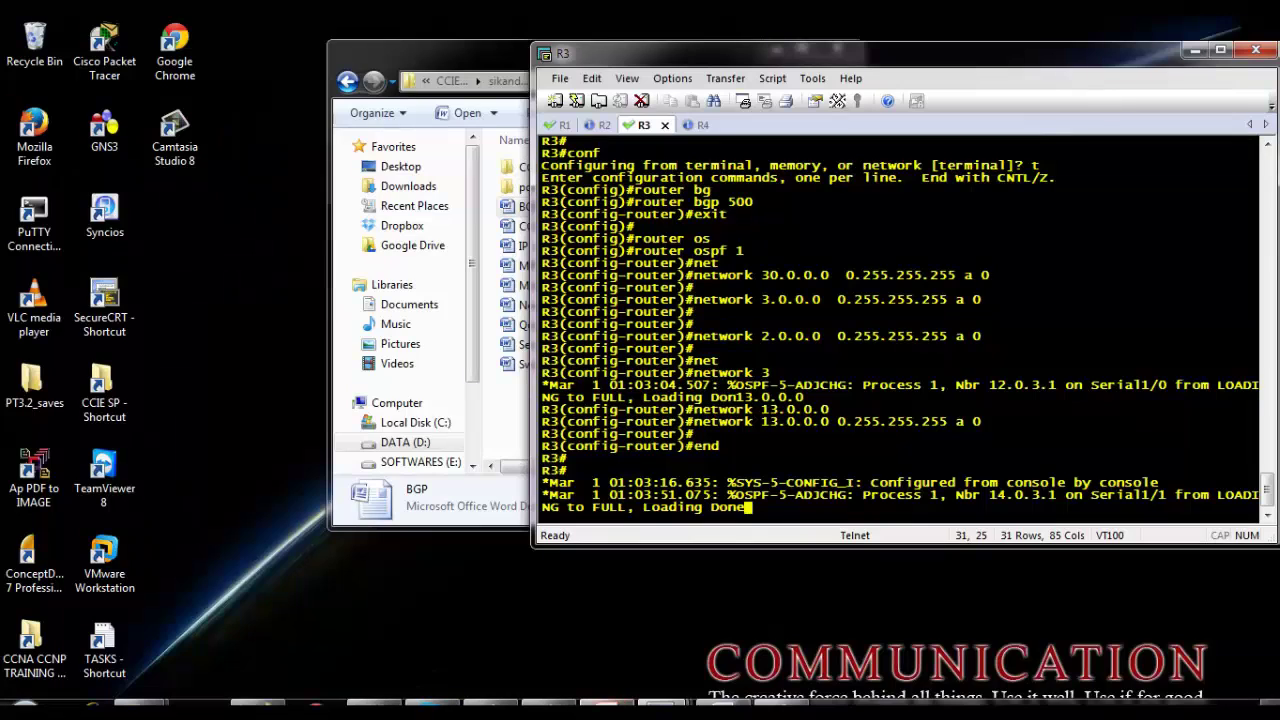
pyautogui.click(520, 705)
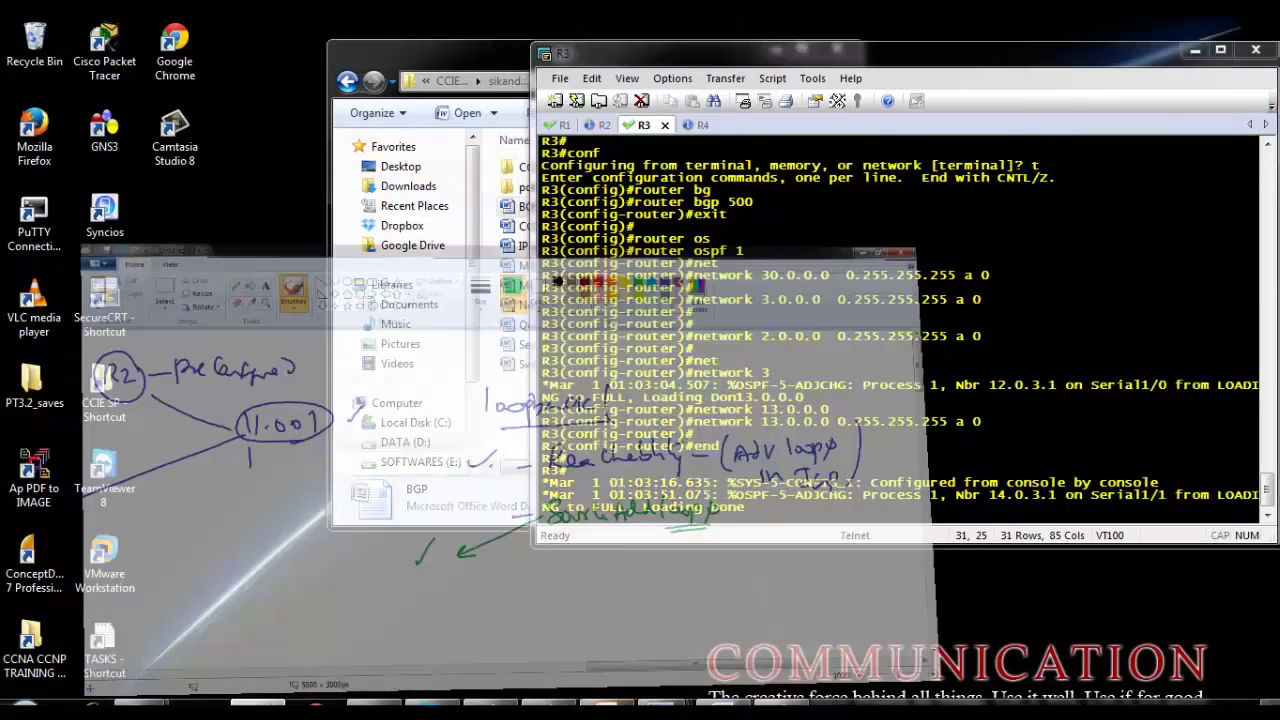
pyautogui.moveTo(768, 670); pyautogui.dragTo(377, 660)
pyautogui.hotkey('alt', 'Tab')
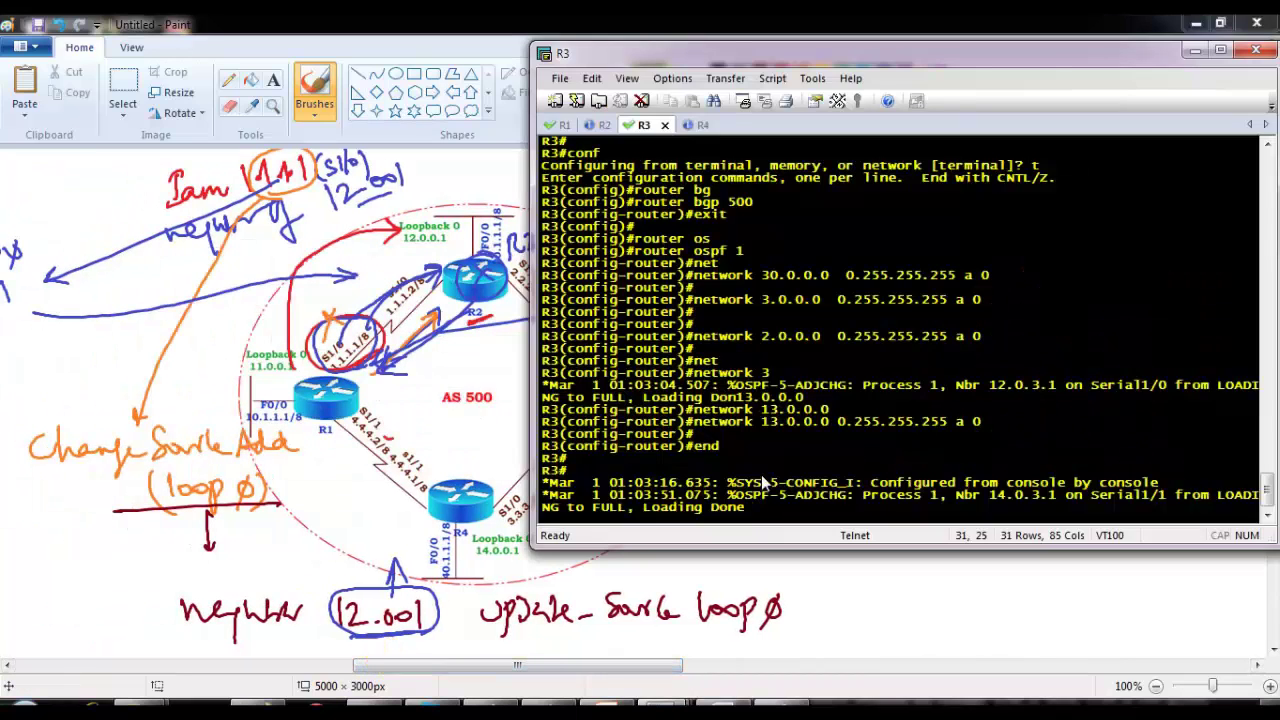
# On R1, enter global configuration mode and display the BGP section of the running configuration.
pyautogui.press('Return')
pyautogui.press('Return')
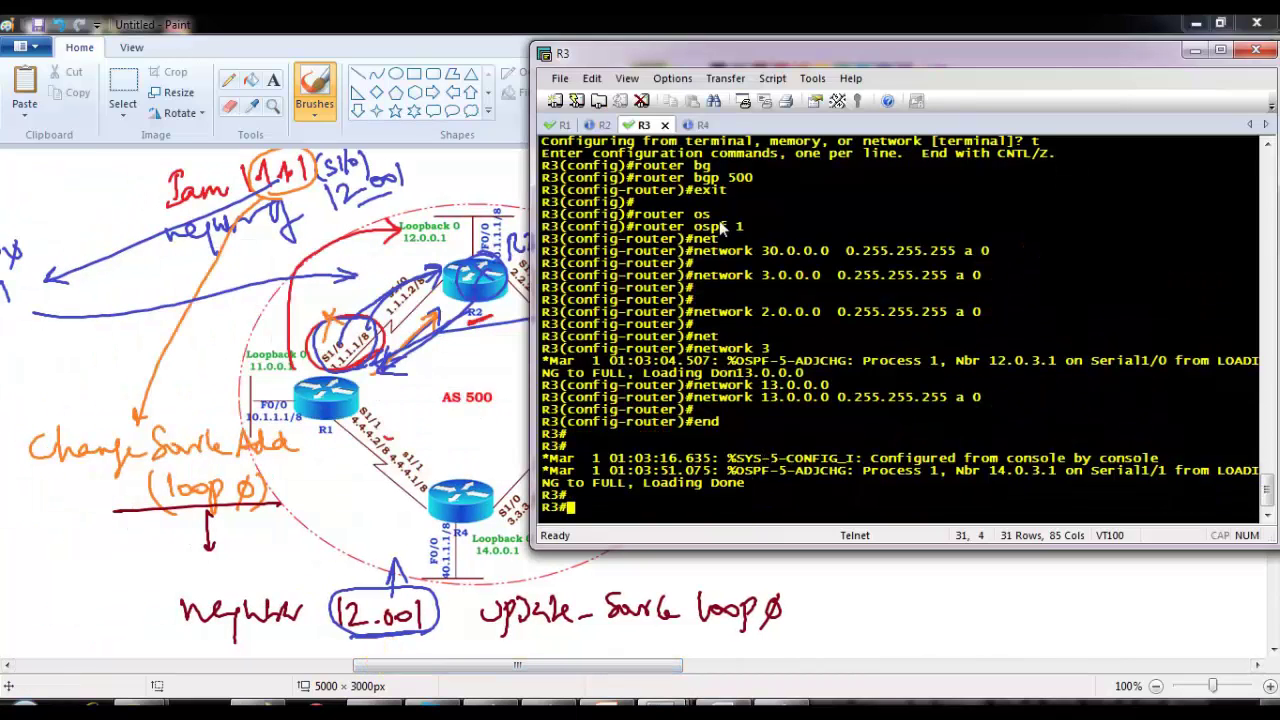
pyautogui.click(556, 126)
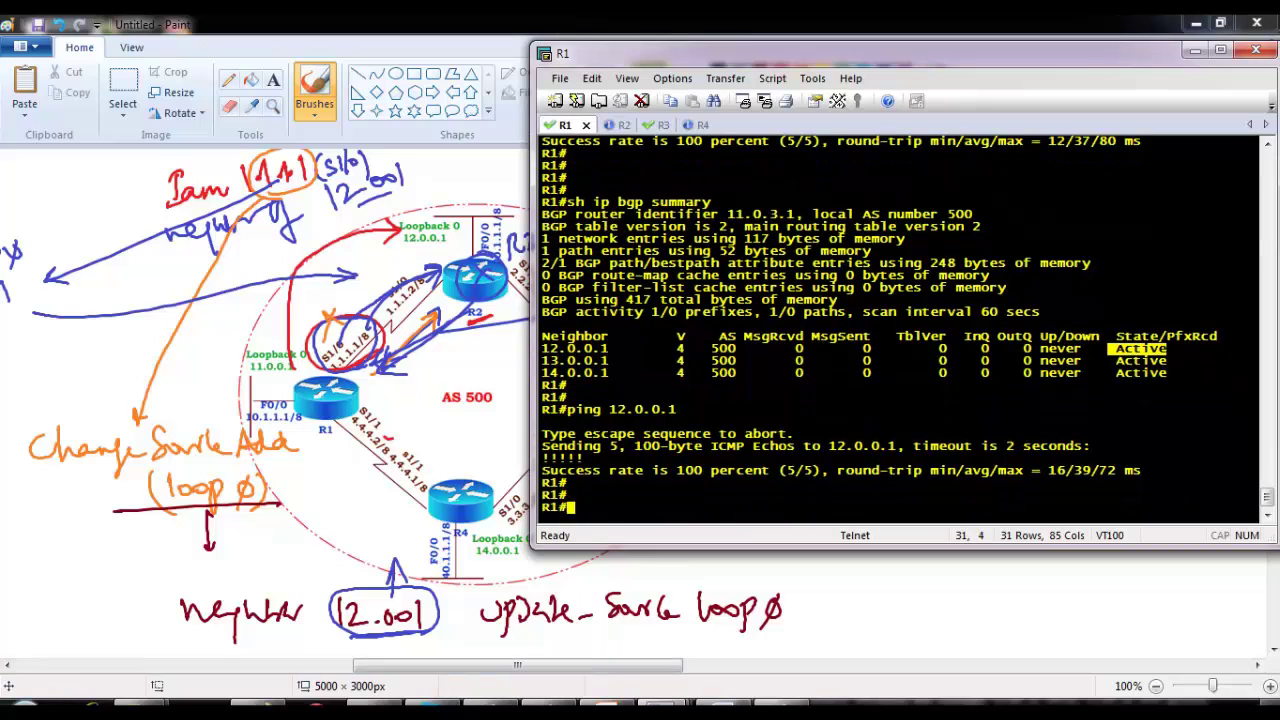
pyautogui.write('conf')
pyautogui.press('Return')
pyautogui.write('t')
pyautogui.press('Return')
pyautogui.write('do sh run')
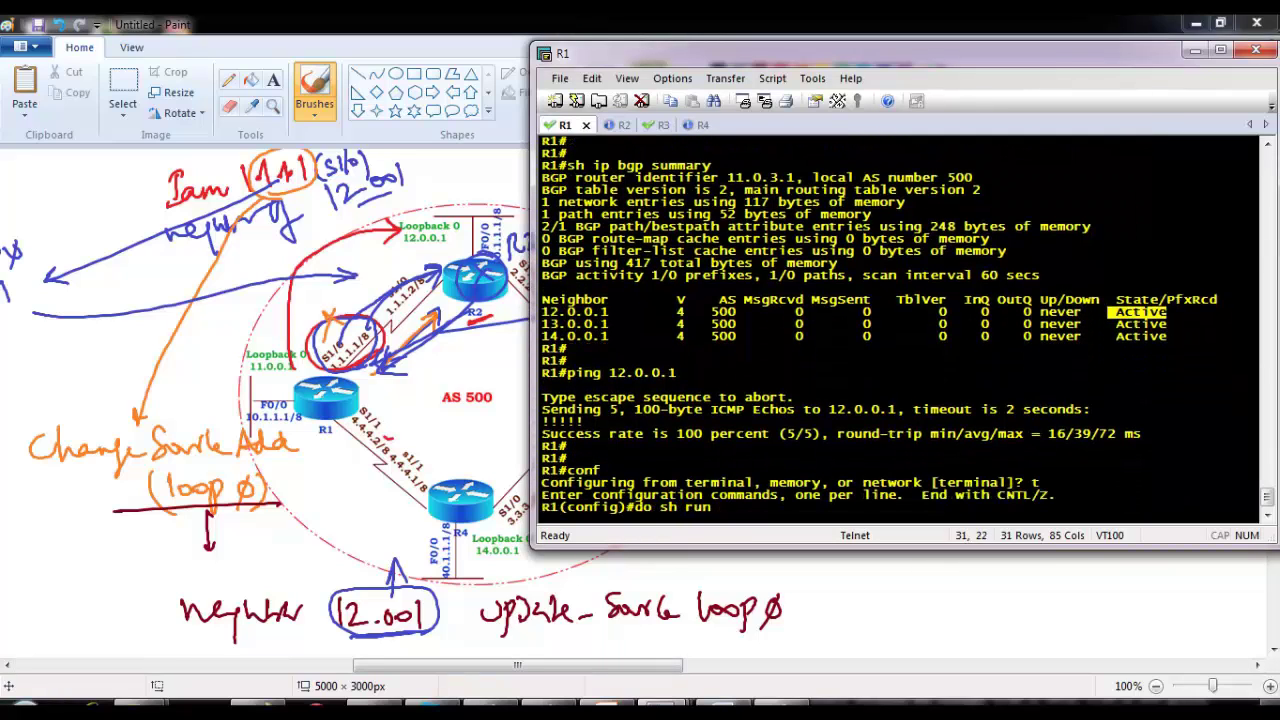
pyautogui.write('  | s bgp')
pyautogui.press('Return')
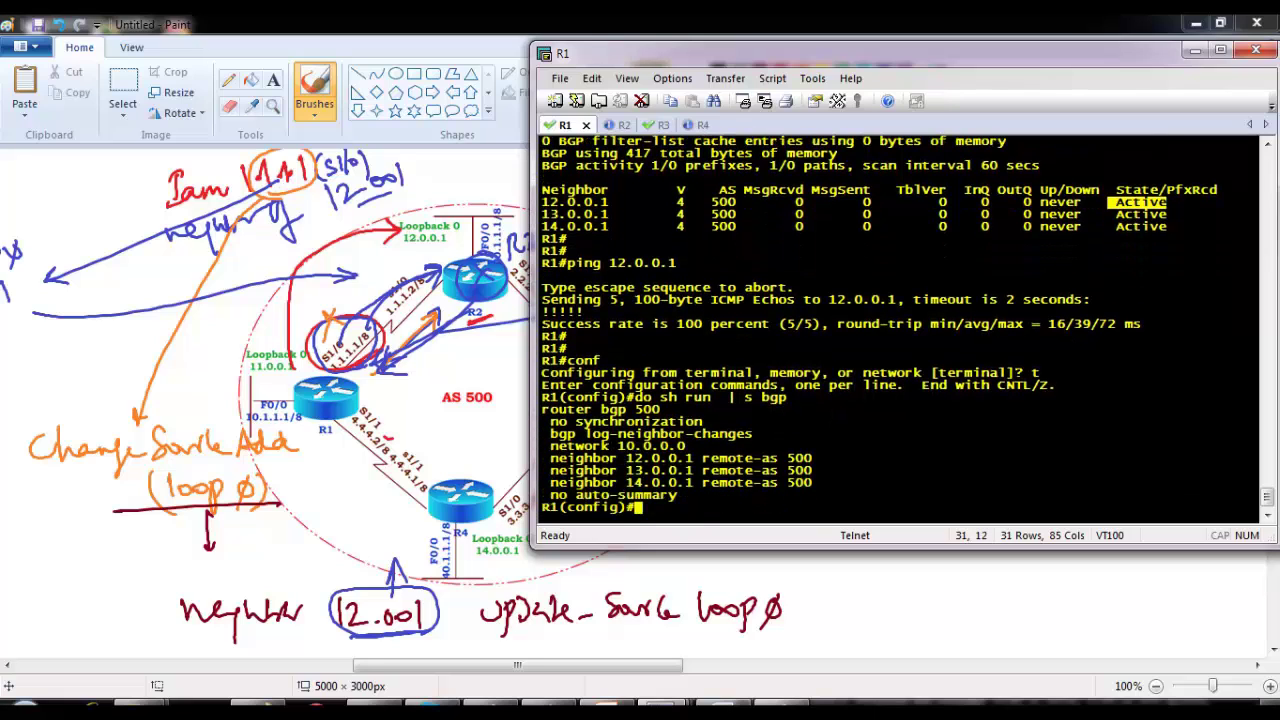
# In R1's BGP 500 router configuration, set loopback 0 as the update source for neighbor 12.0.0.1.
pyautogui.write('router bg')
pyautogui.press('Tab')
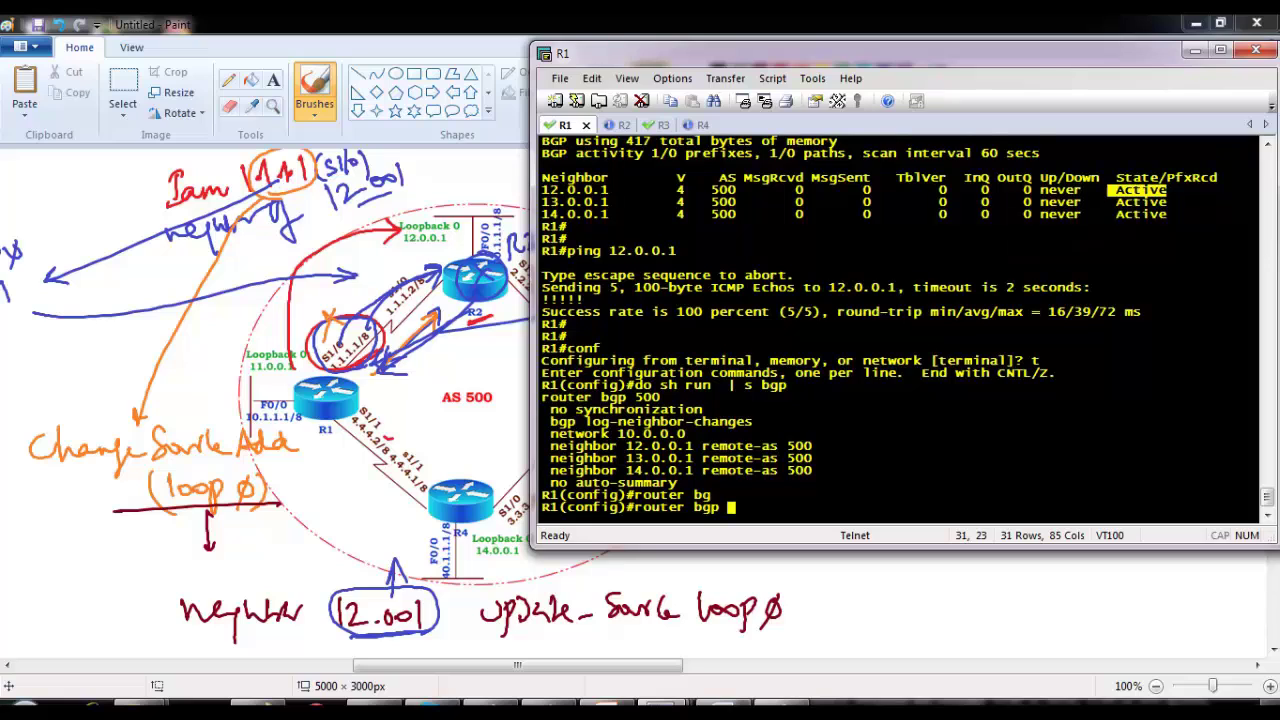
pyautogui.write('500')
pyautogui.press('Return')
pyautogui.write('nei')
pyautogui.press('Tab')
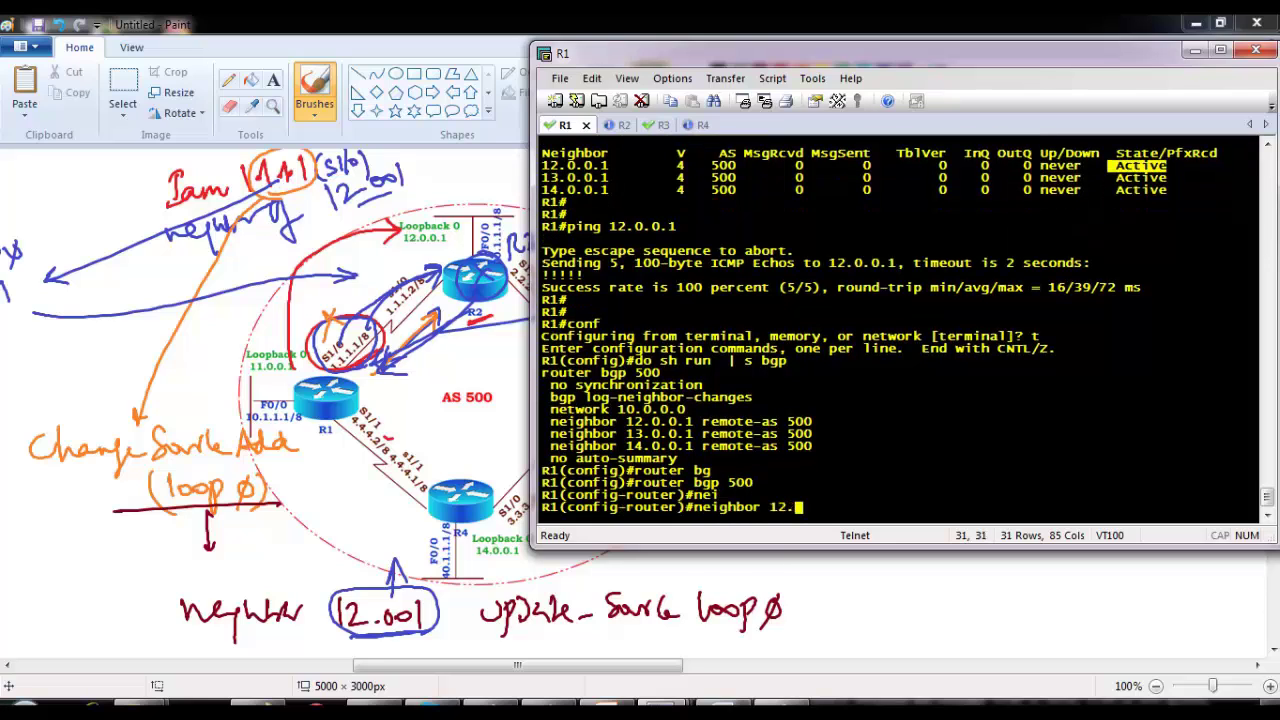
pyautogui.write('12.0.0.1 up')
pyautogui.press('Tab')
pyautogui.write('loo')
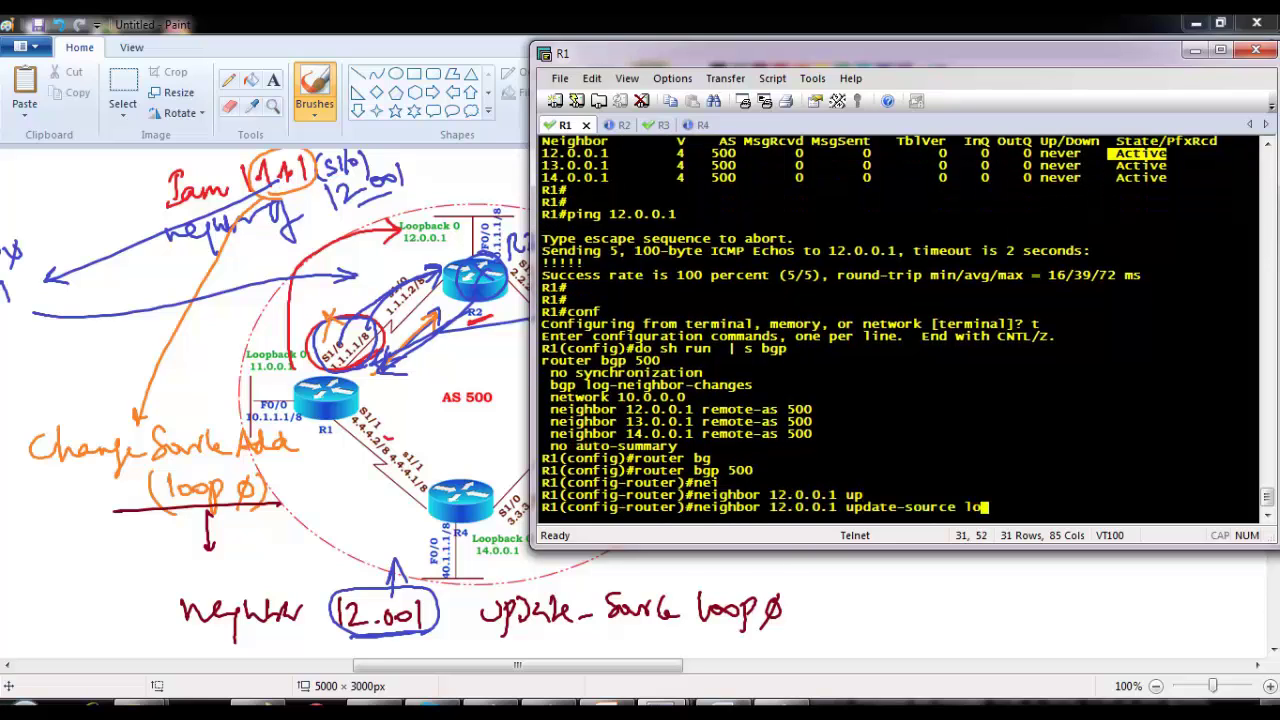
pyautogui.press('Tab')
pyautogui.write('0')
pyautogui.press('Return')
pyautogui.press('Return')
# On R1, set loopback 0 as the update source for neighbor 13.0.0.1.
pyautogui.press('Up')
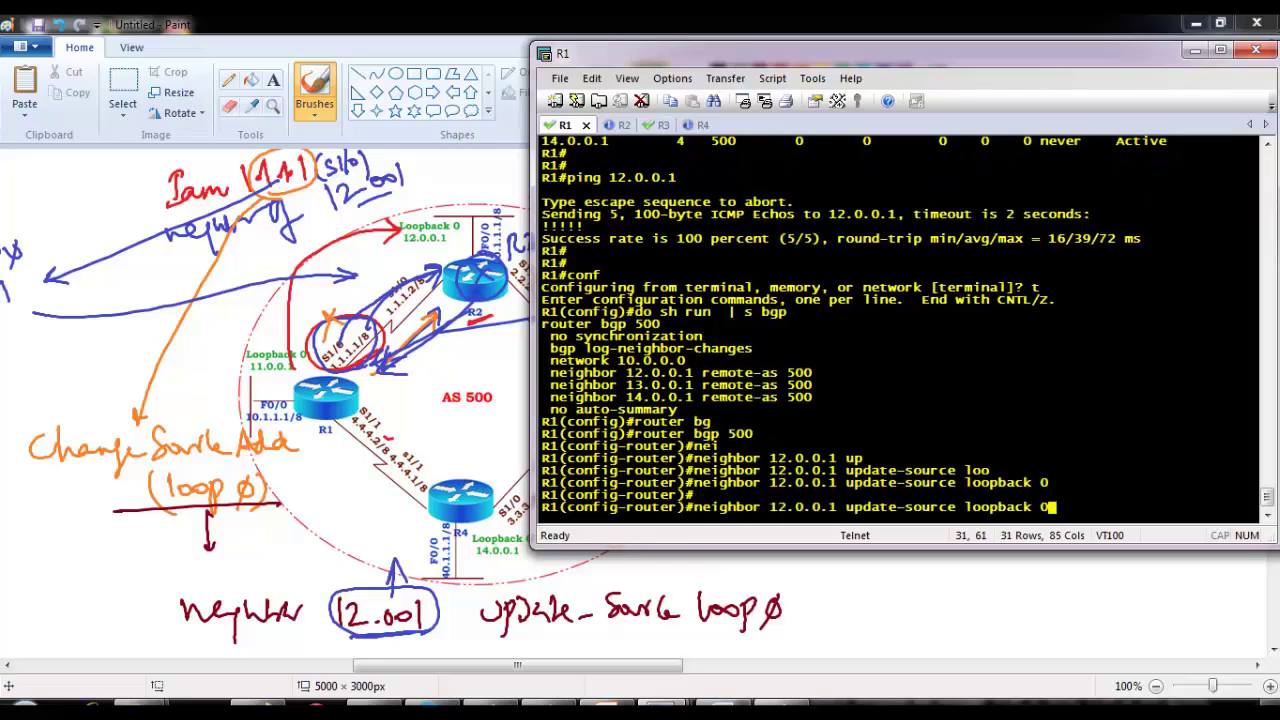
pyautogui.press('BackSpace')
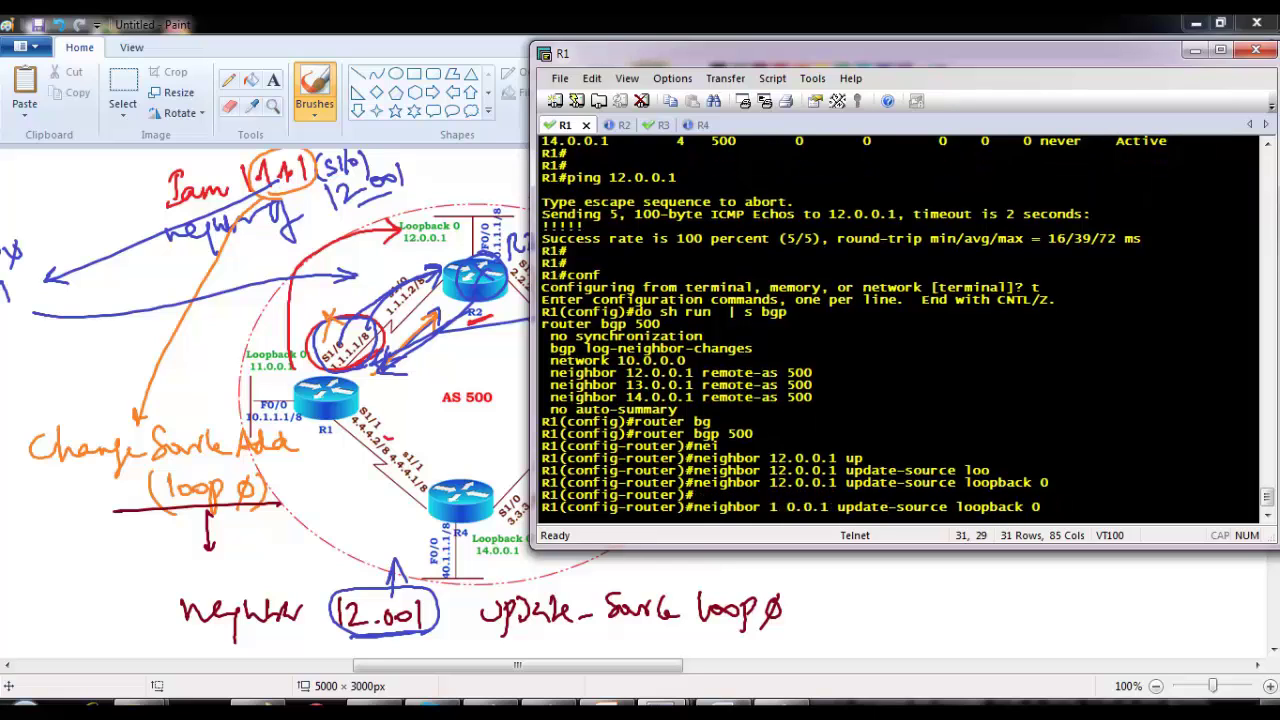
pyautogui.write('3')
pyautogui.press('Return')
pyautogui.press('Return')
# On R1, set loopback 0 as the update source for neighbor 14.0.0.1 and try to end the configuration.
pyautogui.press('Up')
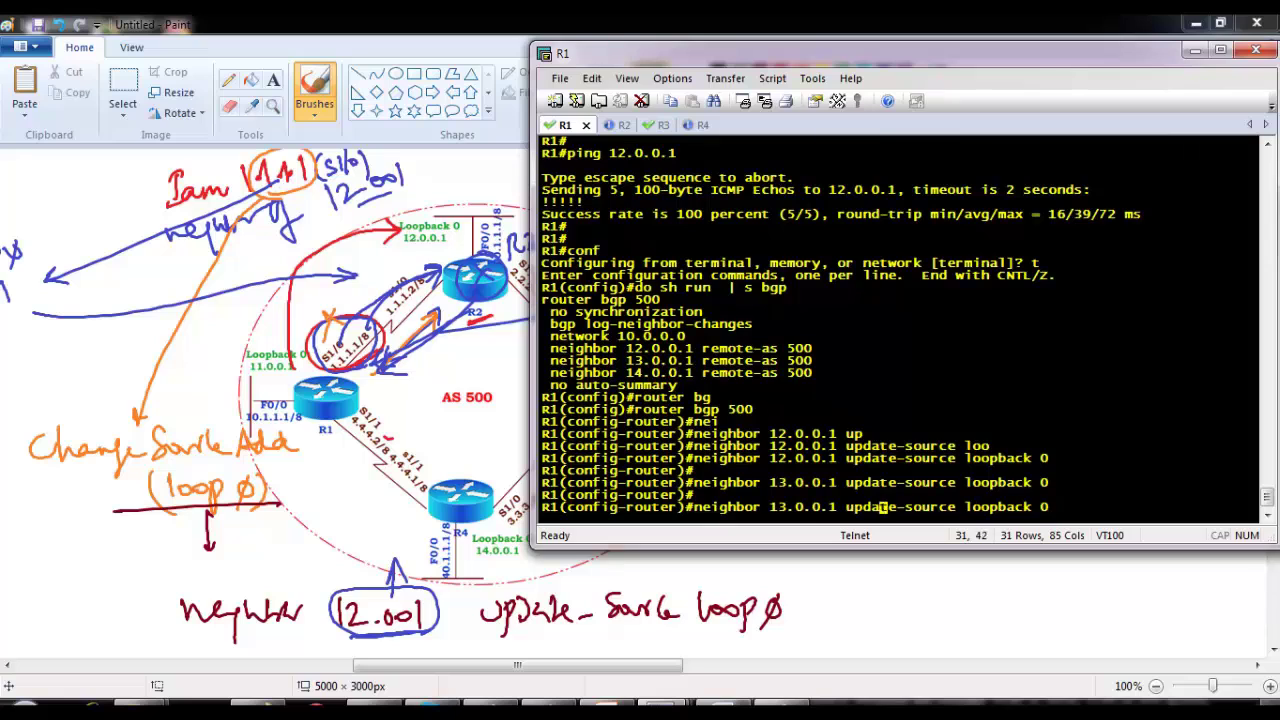
pyautogui.press('Left')
pyautogui.press('Left')
pyautogui.press('Left')
pyautogui.press('Left')
pyautogui.press('Left')
pyautogui.press('Left')
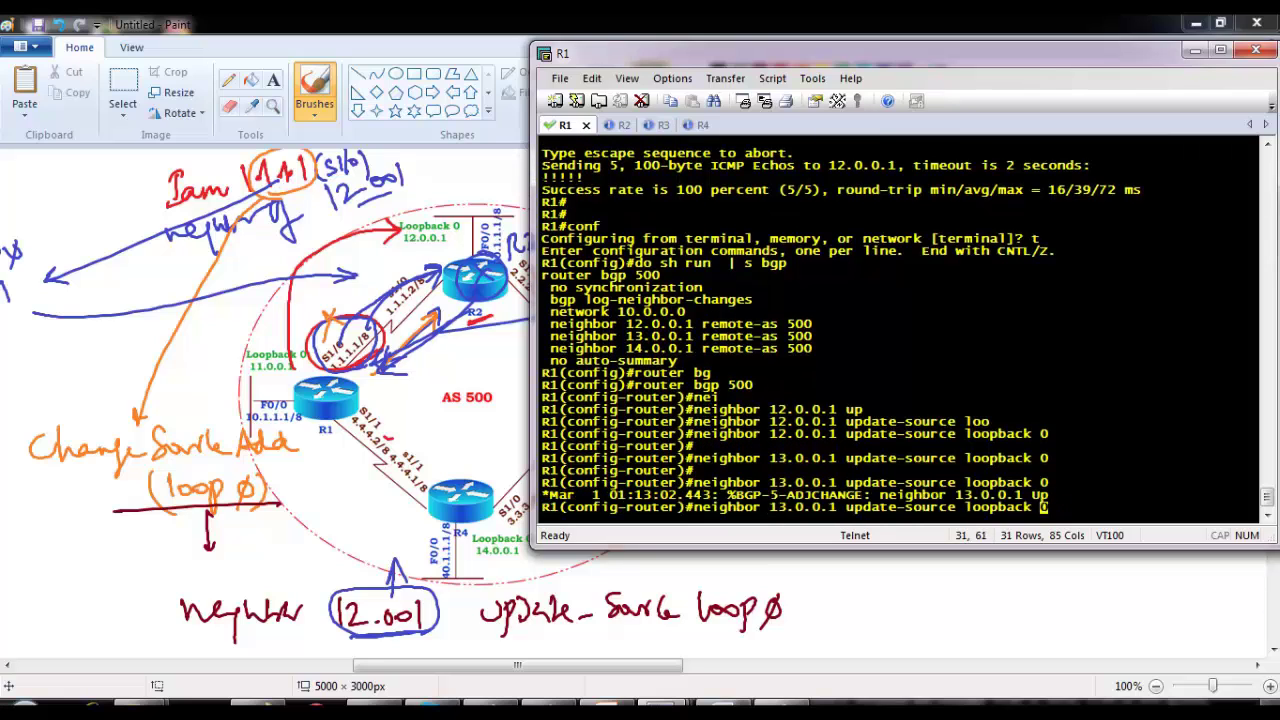
pyautogui.press('Delete')
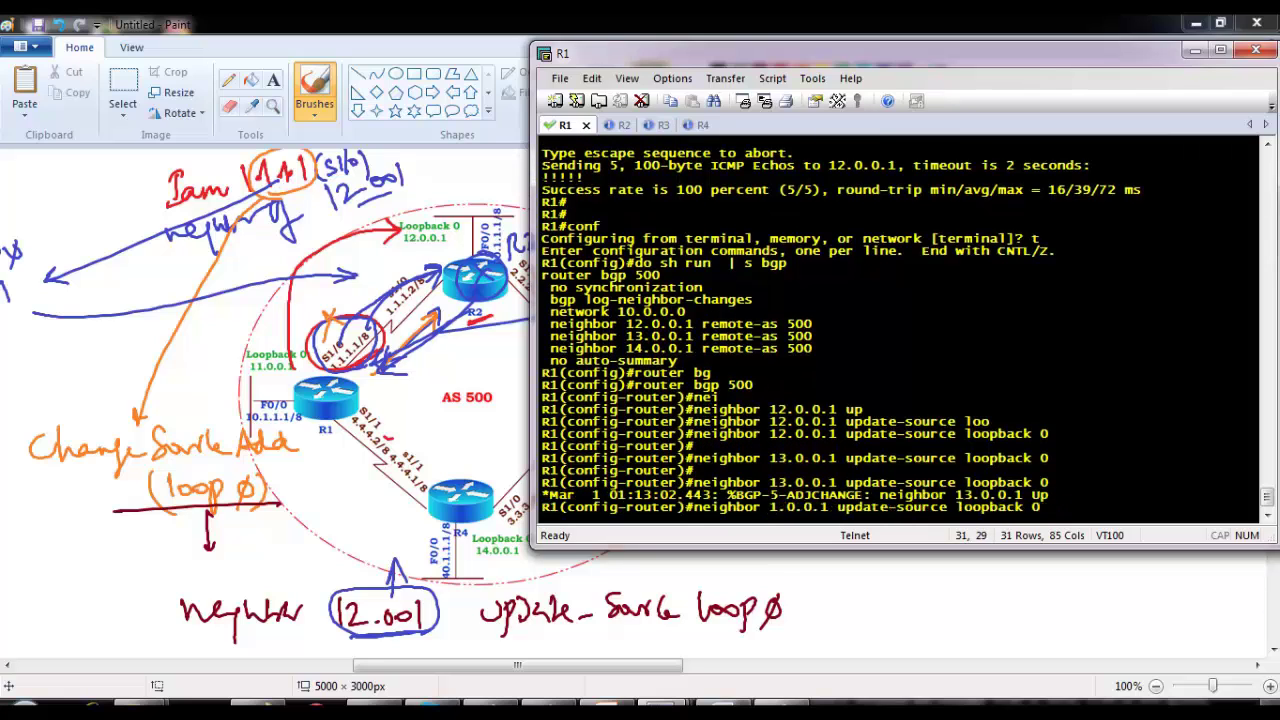
pyautogui.write('4')
pyautogui.press('Return')
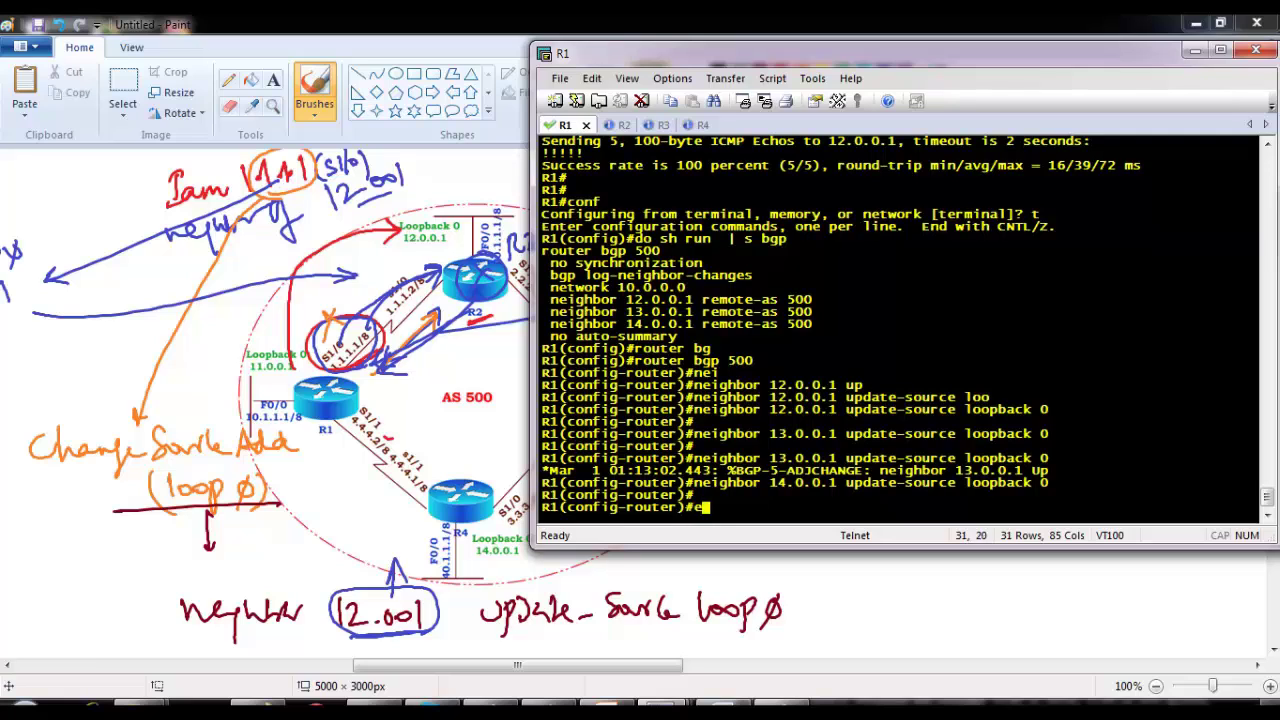
pyautogui.write('eend')
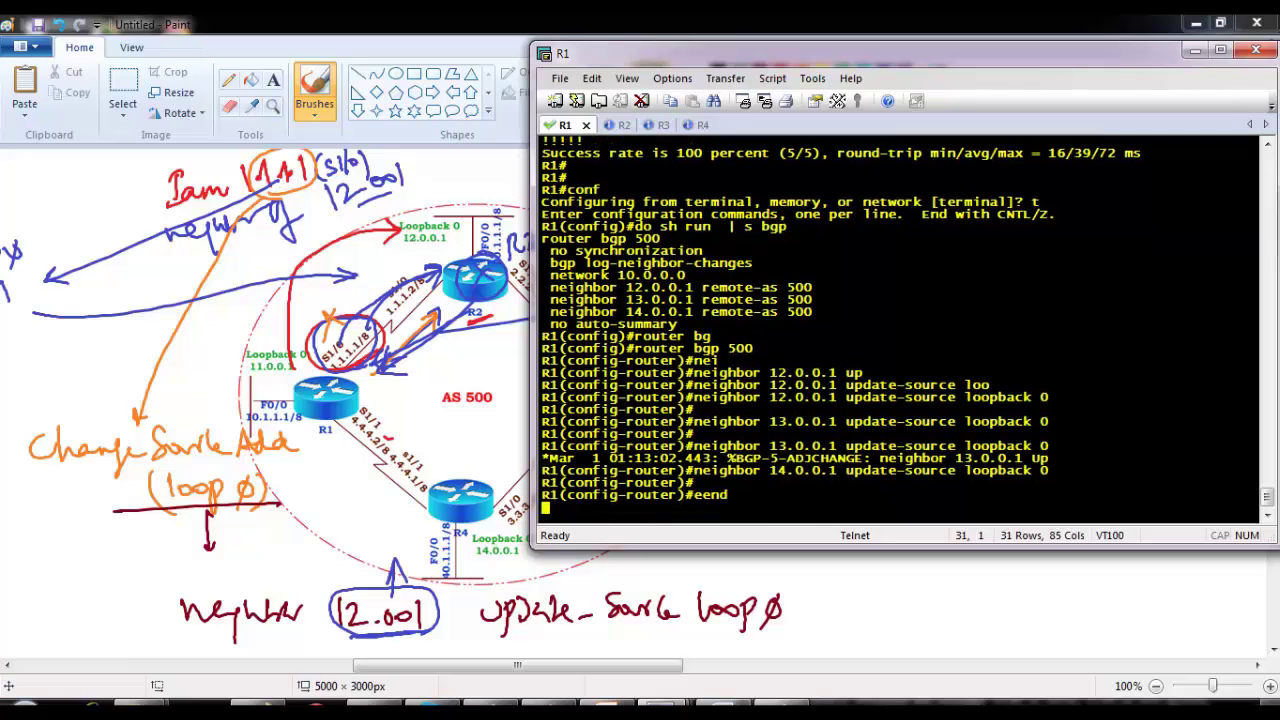
pyautogui.press('Return')
pyautogui.press('Return')
# On R2, enter privileged mode and global configuration, and open the BGP 500 router configuration.
pyautogui.click(623, 123)
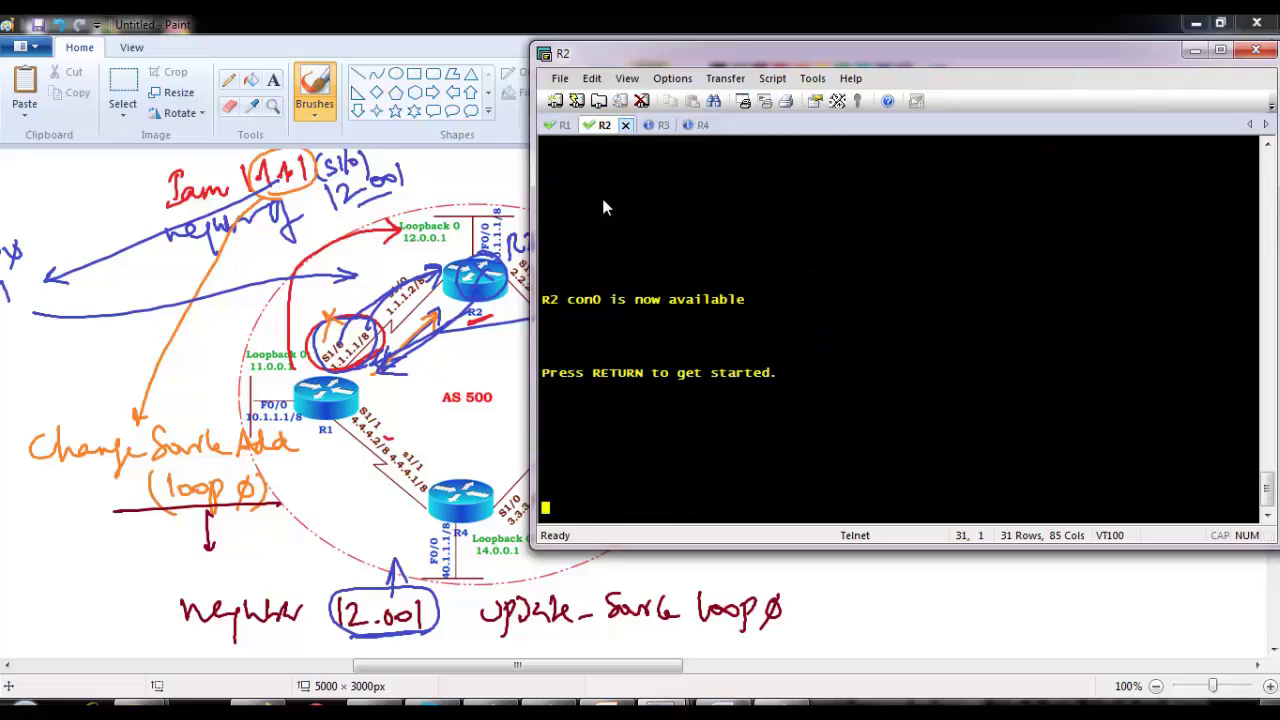
pyautogui.press('Return')
pyautogui.write('en')
pyautogui.press('Tab')
pyautogui.press('Return')
pyautogui.write('conf t')
pyautogui.press('Return')
pyautogui.press('Return')
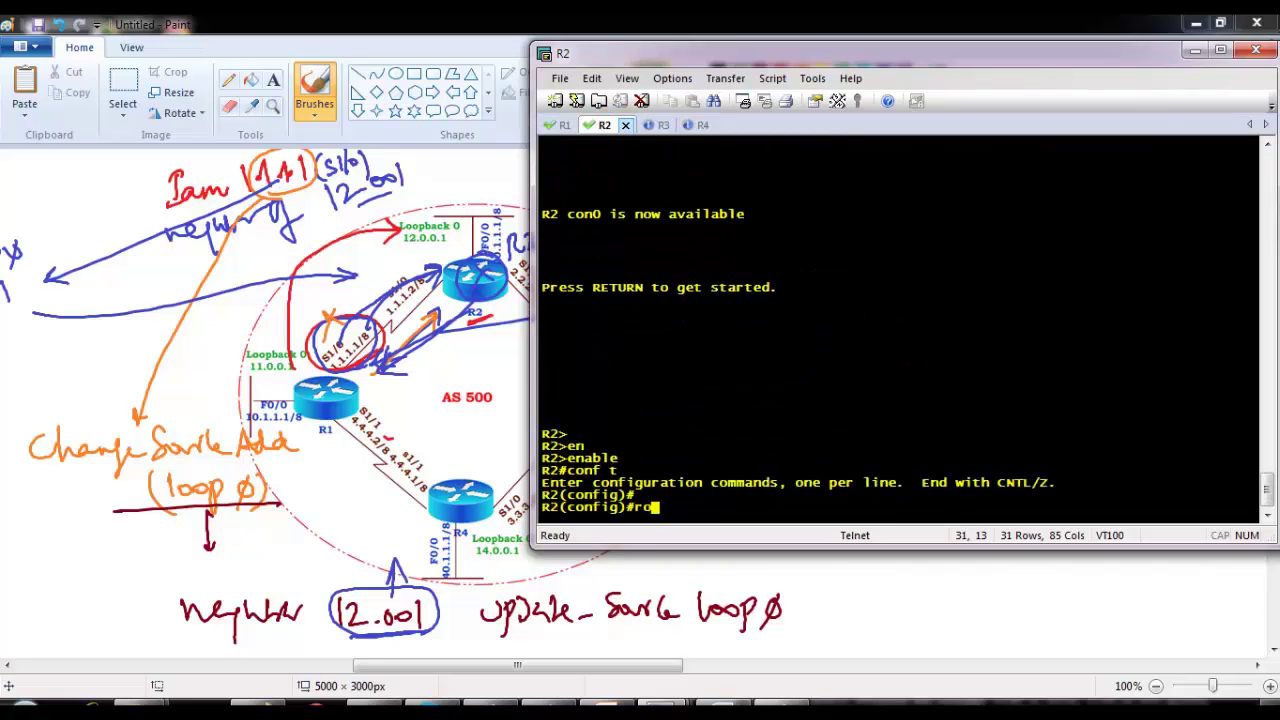
pyautogui.write('router bg')
pyautogui.press('Tab')
pyautogui.write('500')
pyautogui.press('Return')
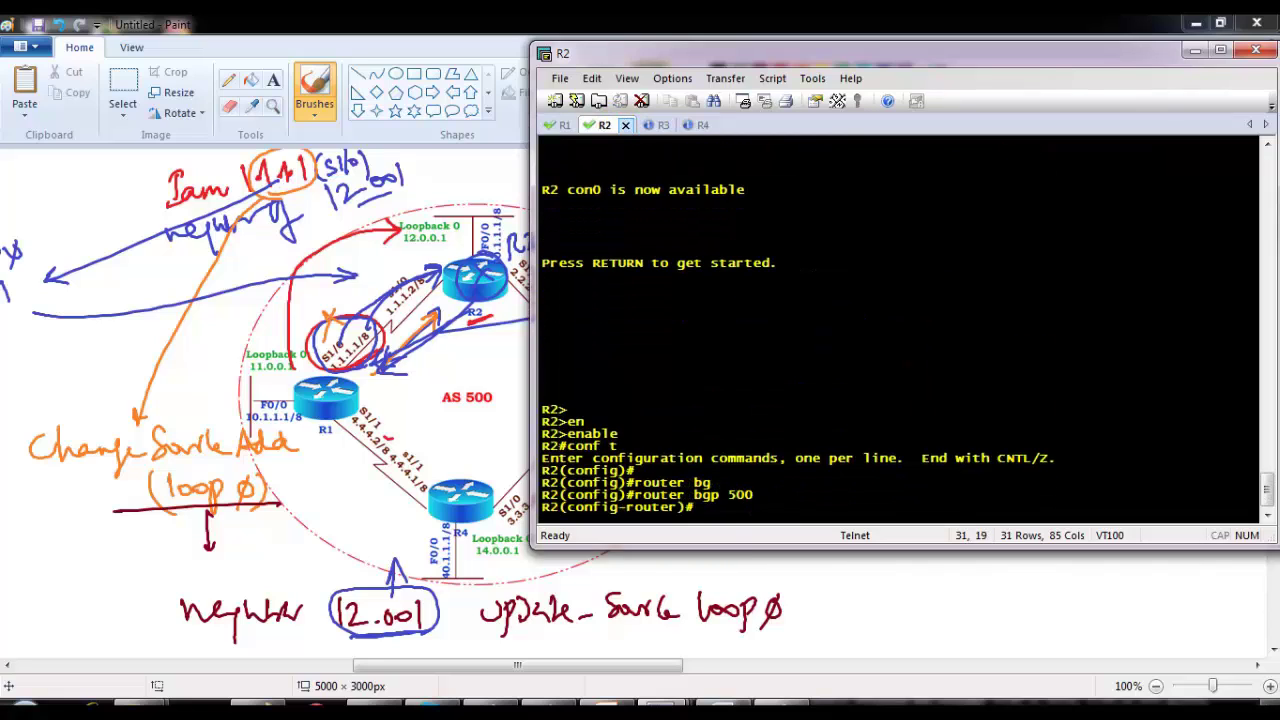
# On R2, set loopback 0 as the update source for BGP neighbor 11.0.0.1.
pyautogui.write('nei')
pyautogui.press('Tab')
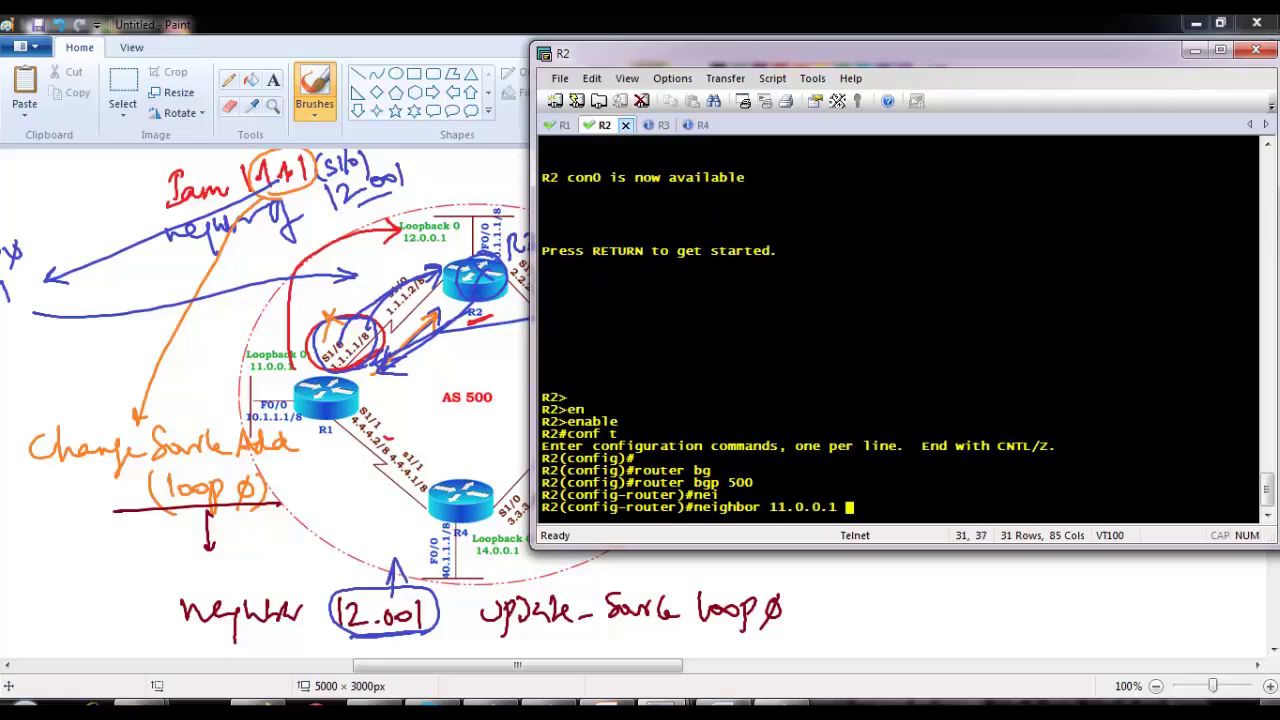
pyautogui.write('11.0.0.1 up')
pyautogui.press('Tab')
pyautogui.write('loo')
pyautogui.press('Tab')
pyautogui.write('0')
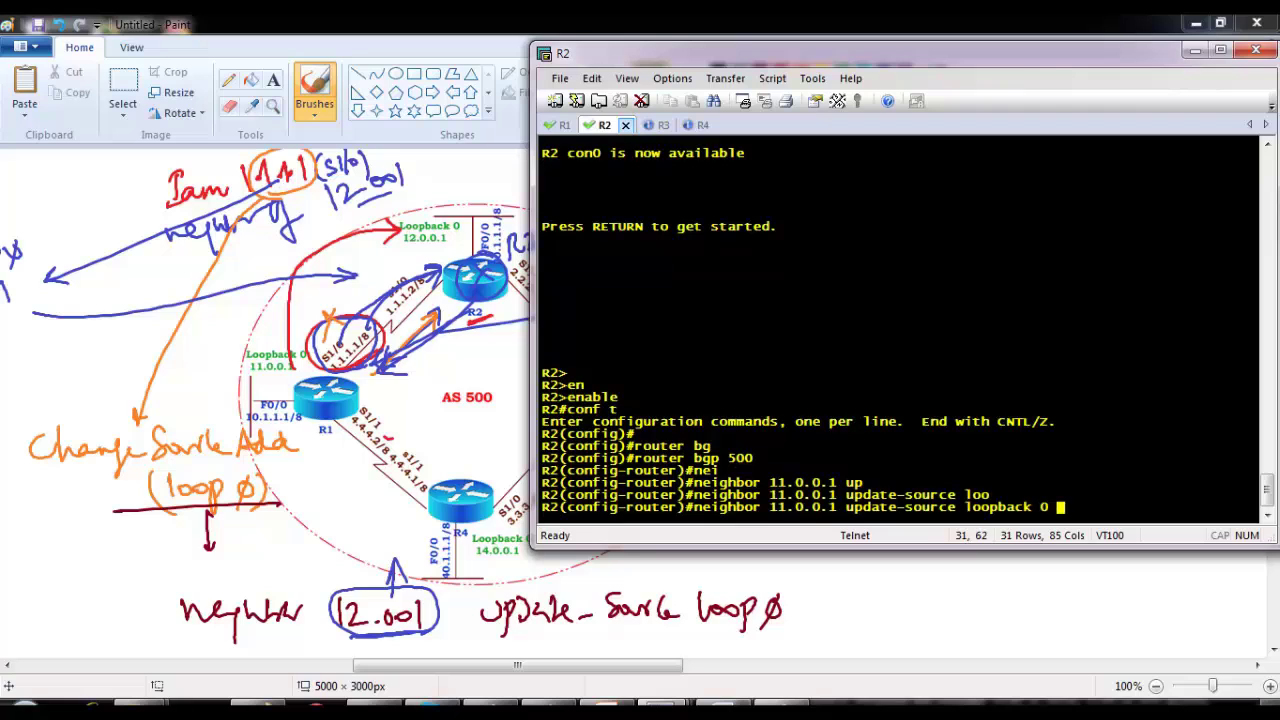
pyautogui.press('Return')
pyautogui.press('Return')
# On R2, set loopback 0 as the update source for BGP neighbor 13.0.0.1.
pyautogui.press('Up')
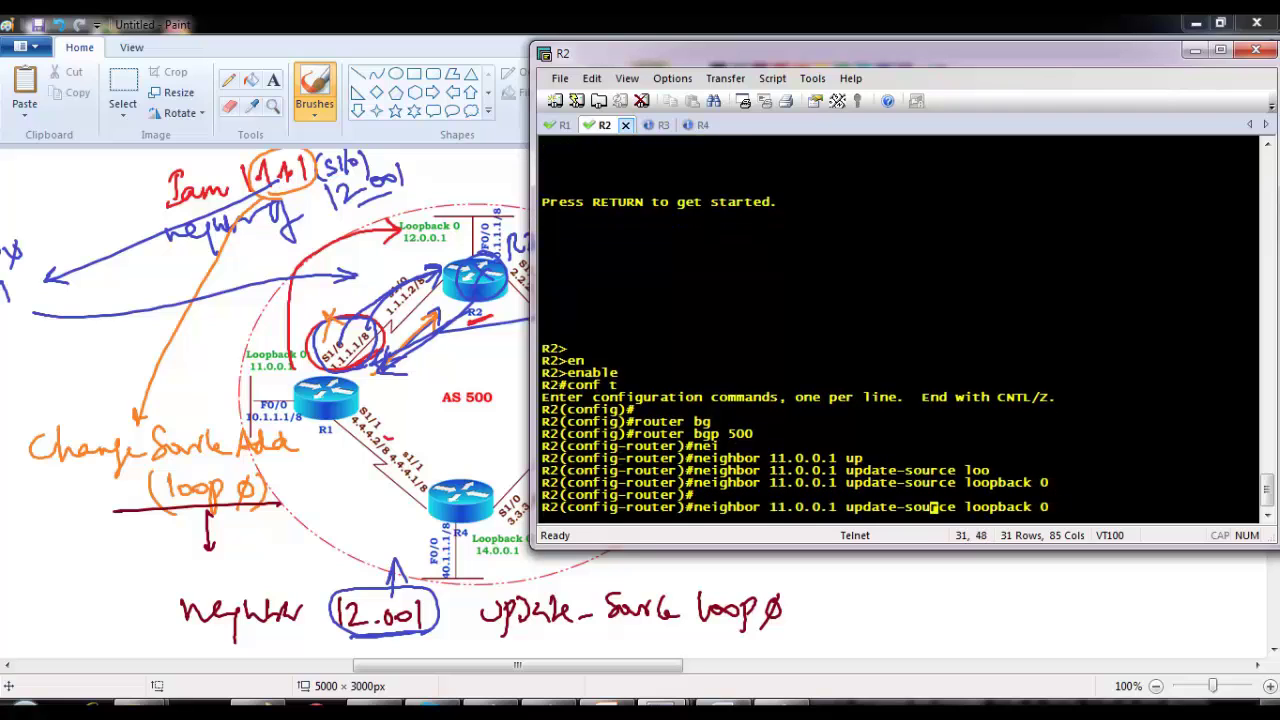
pyautogui.press('Left')
pyautogui.press('Left')
pyautogui.press('BackSpace')
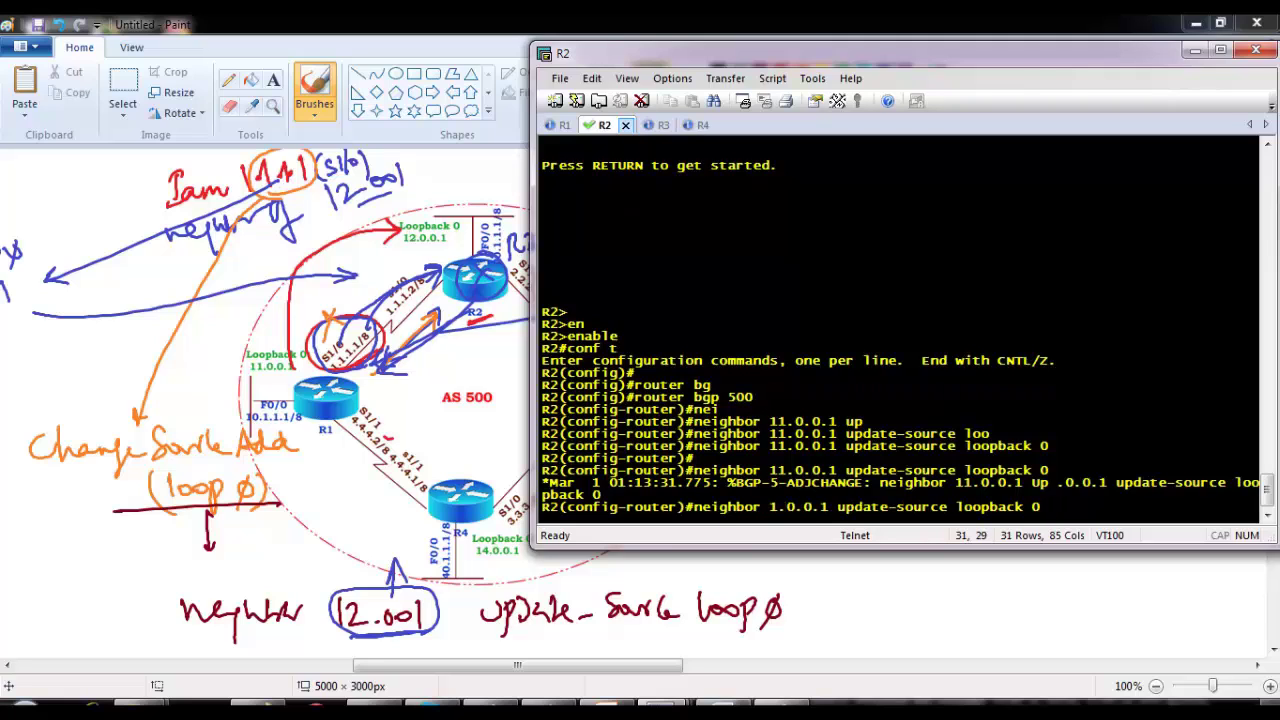
pyautogui.write('3')
pyautogui.press('Return')
pyautogui.press('Return')
# On R2, set loopback 0 as the update source for BGP neighbor 14.0.0.1.
pyautogui.press('Up')
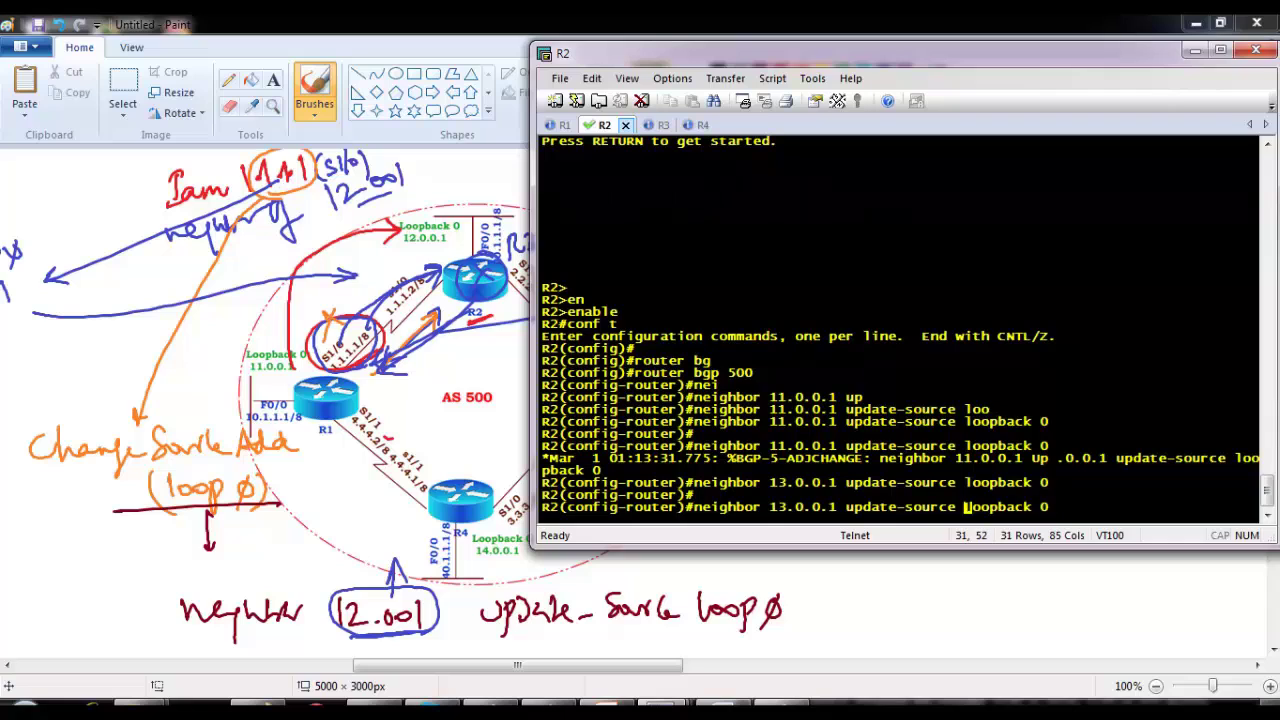
pyautogui.press('BackSpace')
pyautogui.write('4')
pyautogui.press('Return')
pyautogui.press('Return')
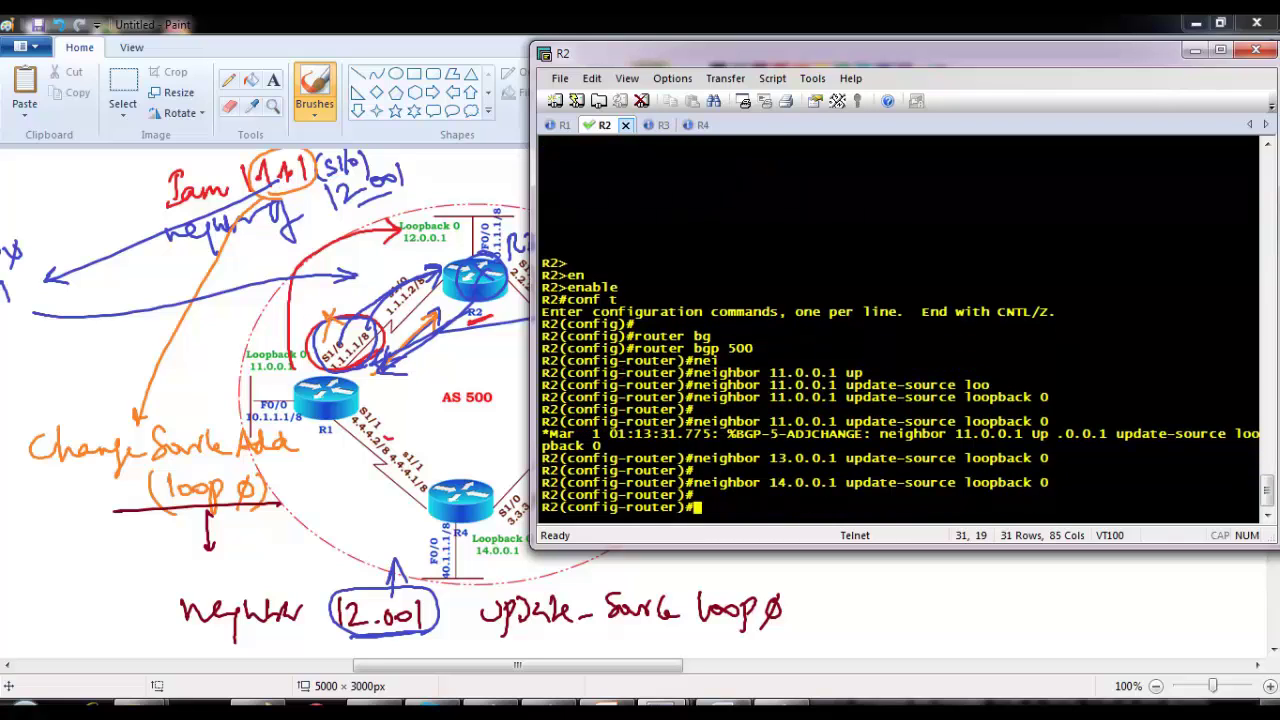
# On R3, enter global configuration mode and open the BGP 500 router configuration.
pyautogui.click(660, 124)
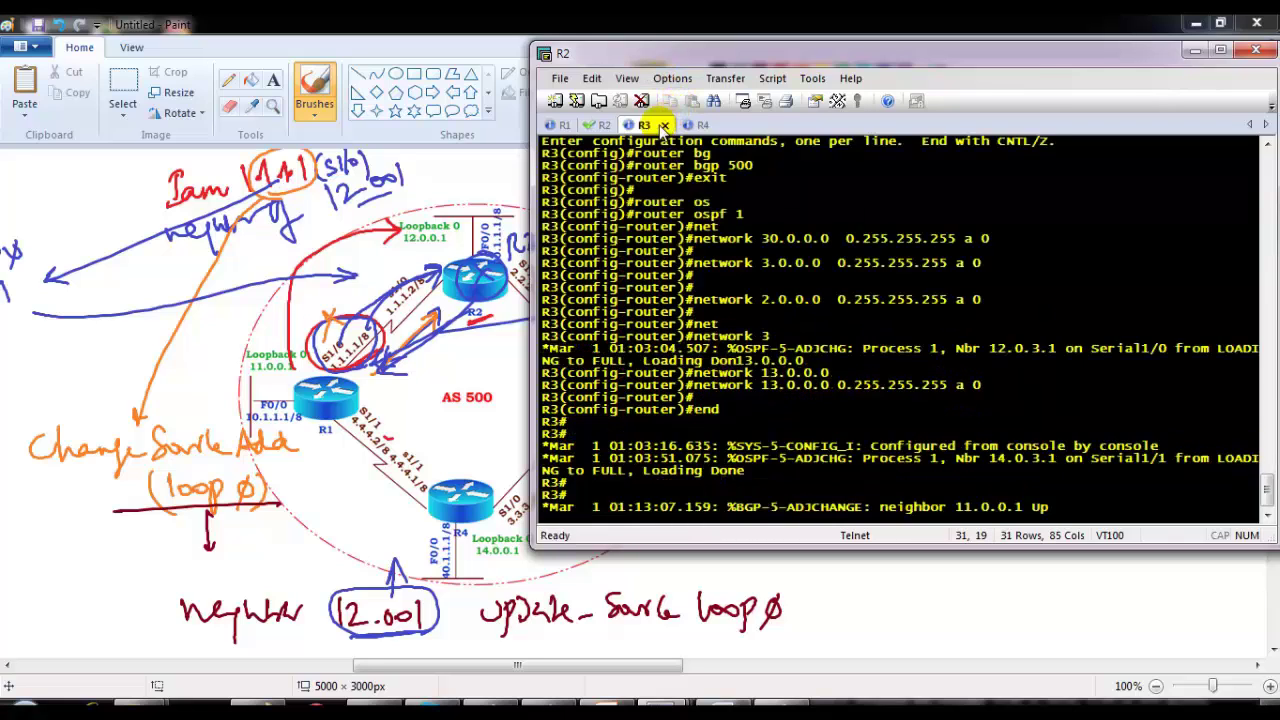
pyautogui.press('Return')
pyautogui.press('Return')
pyautogui.write('conf t')
pyautogui.press('Return')
pyautogui.press('Return')
pyautogui.write('router bg')
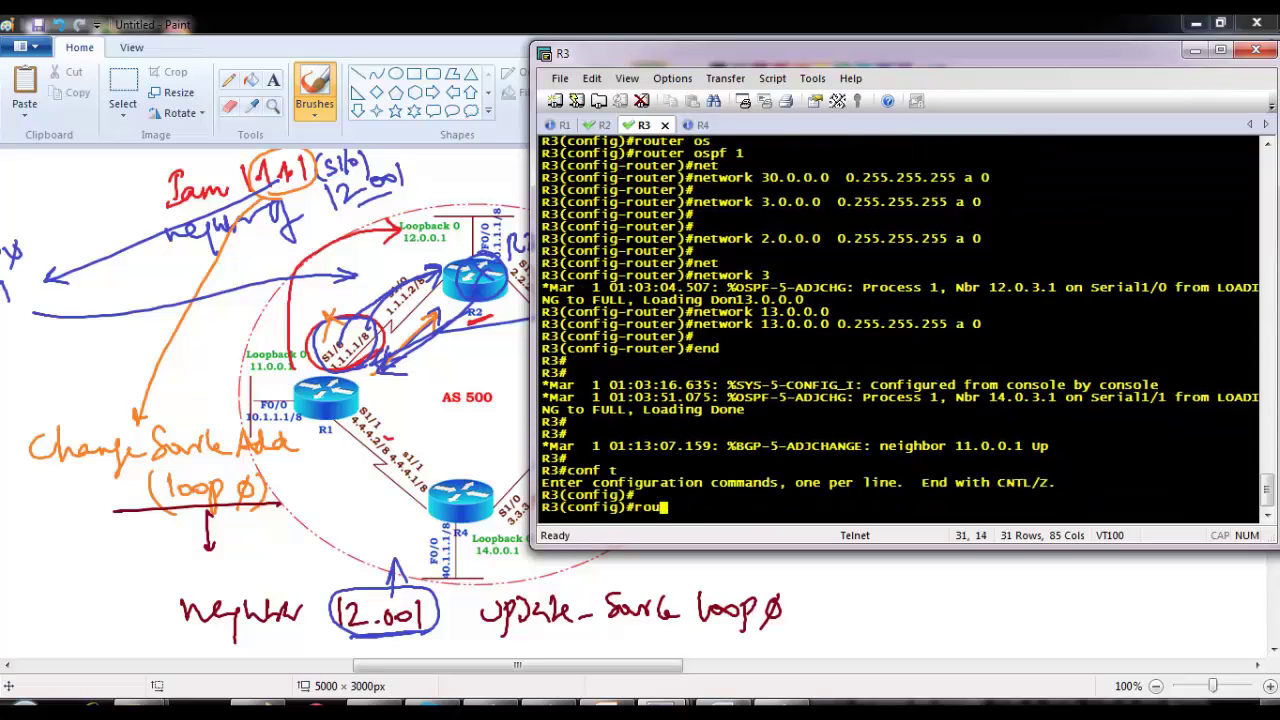
pyautogui.press('Tab')
pyautogui.write('500')
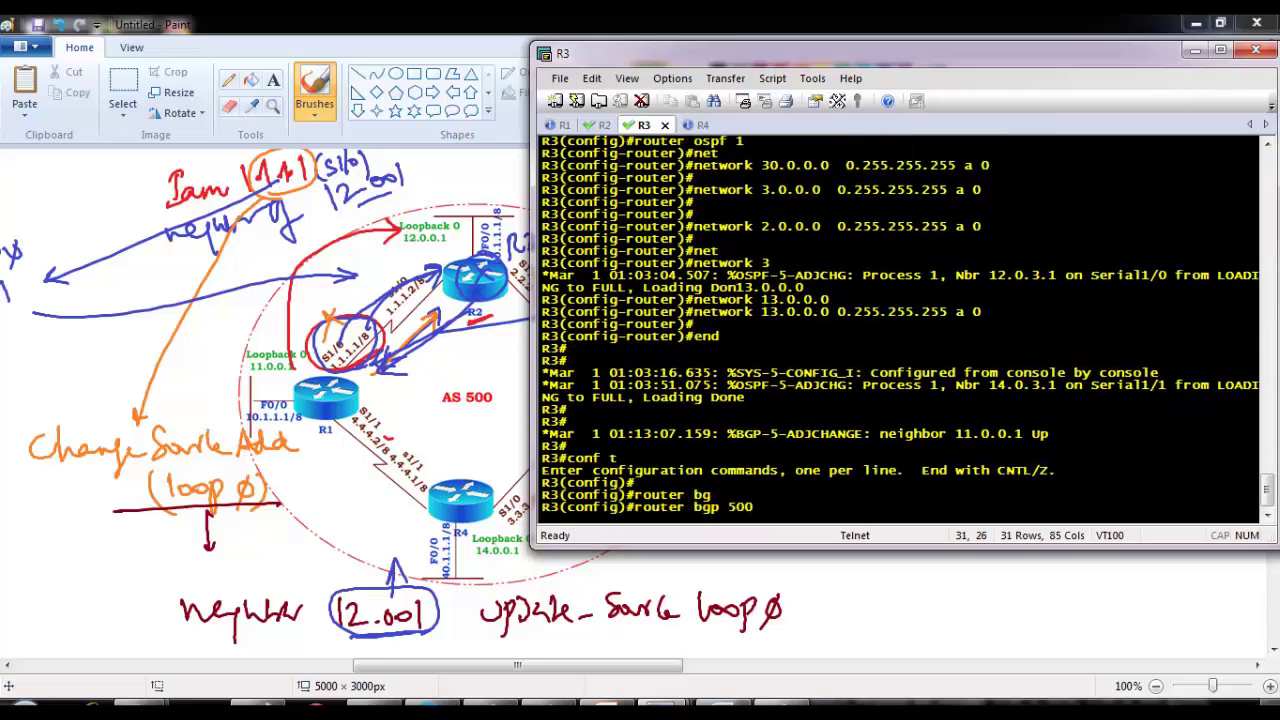
pyautogui.press('Return')
# On R3, set loopback 0 as the update source for BGP neighbor 11.0.0.1.
pyautogui.write('nei')
pyautogui.press('Tab')
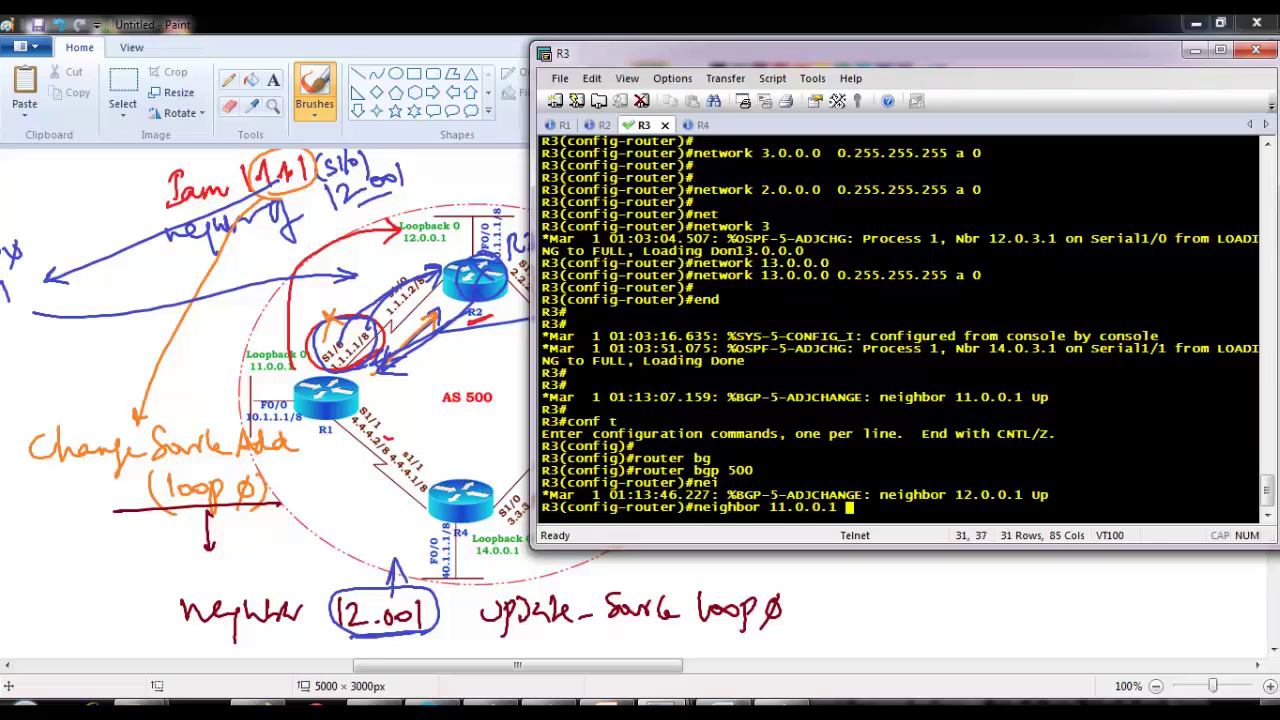
pyautogui.write('11.0.0.1 up')
pyautogui.press('Tab')
pyautogui.write('lo')
pyautogui.press('Tab')
pyautogui.write('0')
pyautogui.press('Tab')
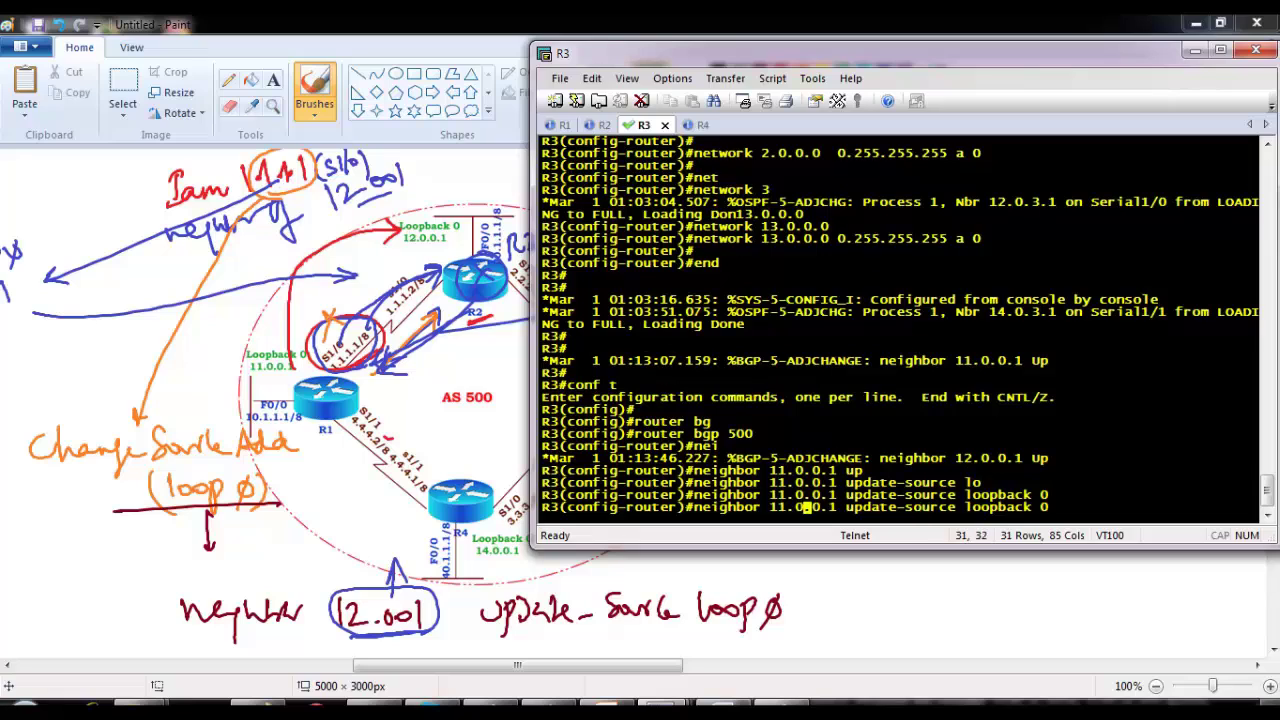
# On R3, set loopback 0 as the update source for BGP neighbors 12.0.0.1 and 14.0.0.1.
pyautogui.press('BackSpace')
pyautogui.write('2')
pyautogui.press('Return')
pyautogui.press('Up')
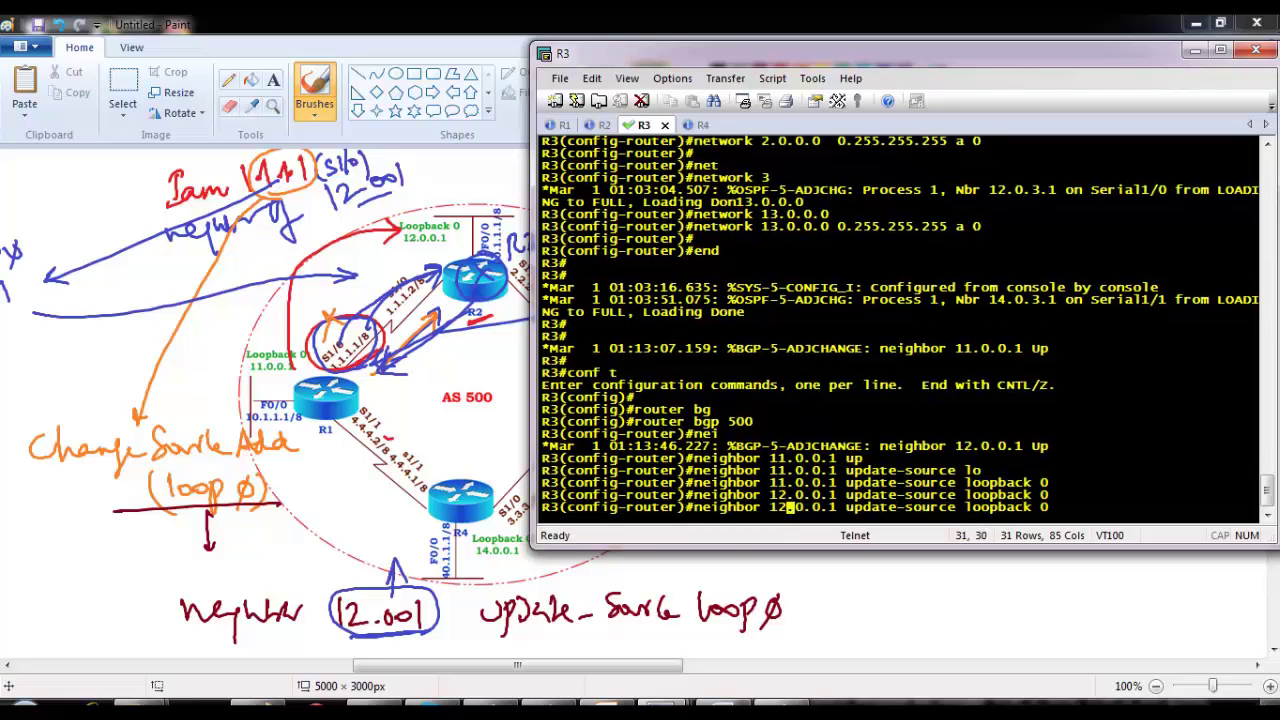
pyautogui.press('BackSpace')
pyautogui.write('4')
pyautogui.press('Return')
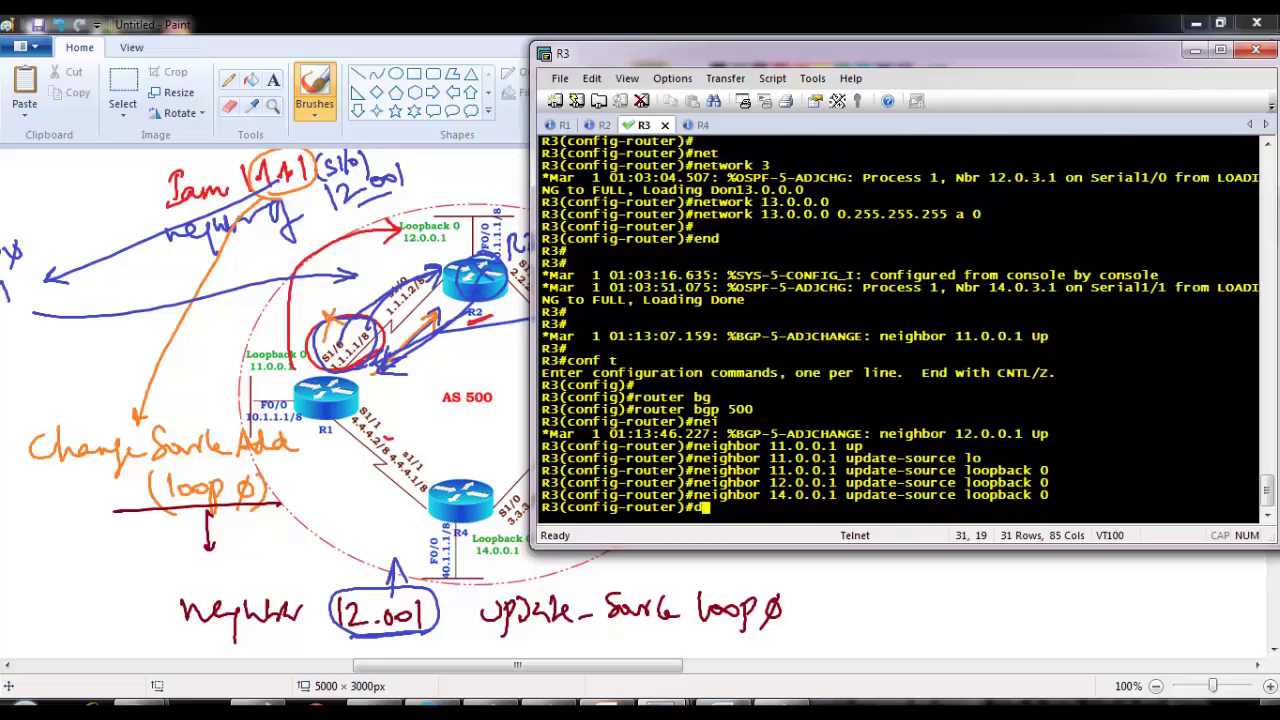
# Go to the R4 session, enable privileged mode and enter global configuration from the terminal.
pyautogui.click(690, 125)
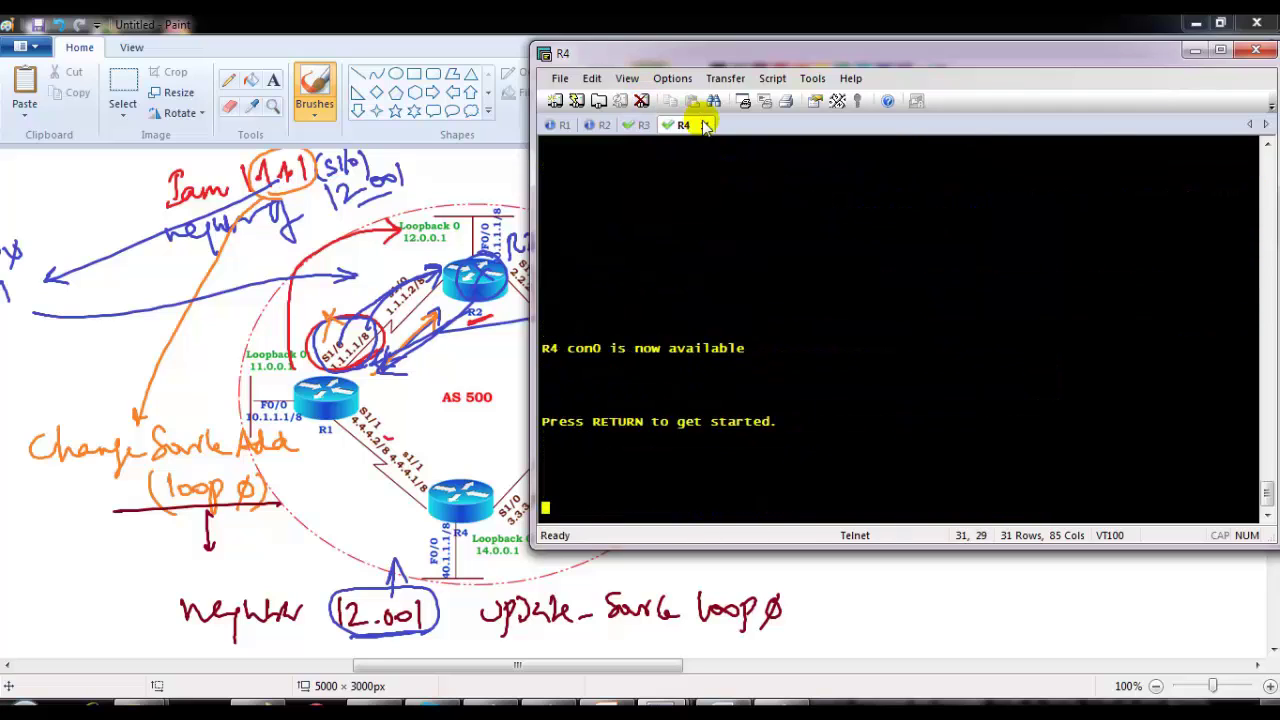
pyautogui.press('Return')
pyautogui.press('Return')
pyautogui.write('en')
pyautogui.press('Tab')
pyautogui.press('Return')
pyautogui.write('conf')
pyautogui.press('Return')
pyautogui.write('t')
pyautogui.press('Return')
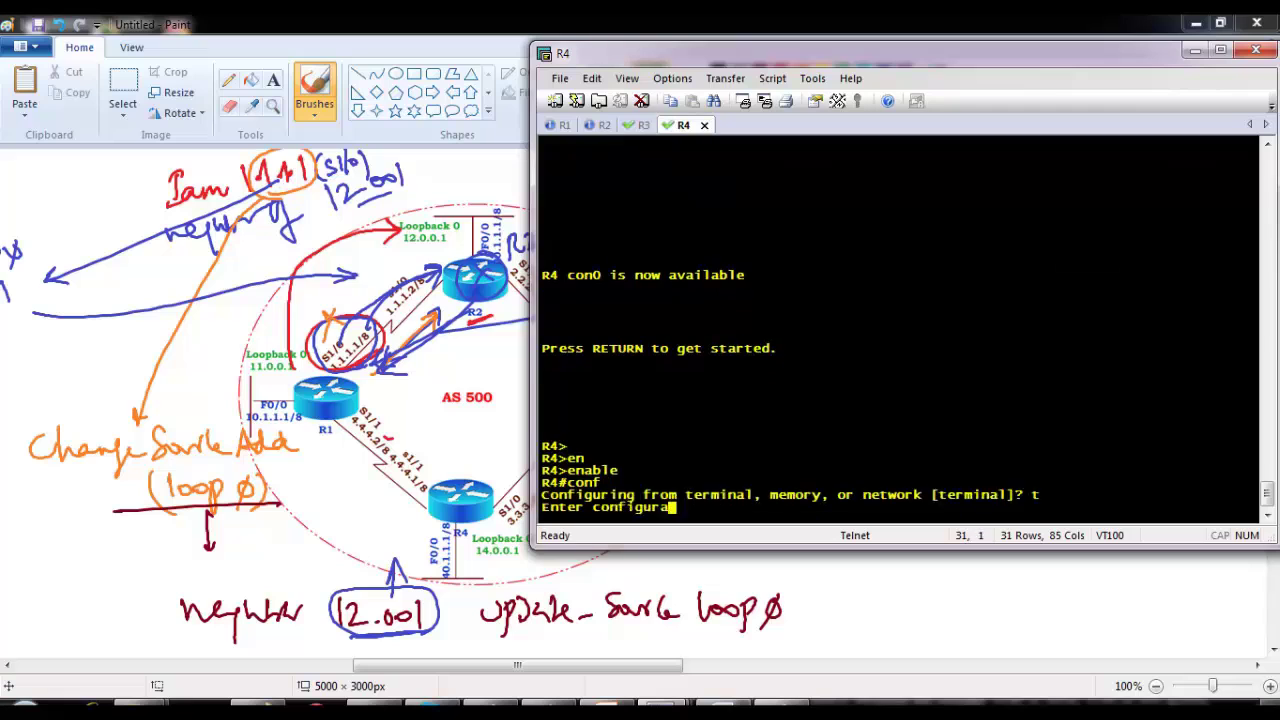
# Open the BGP 500 router configuration on R4.
pyautogui.write('rotuer bg')
pyautogui.press('Tab')
pyautogui.press('Return')
pyautogui.write('router b')
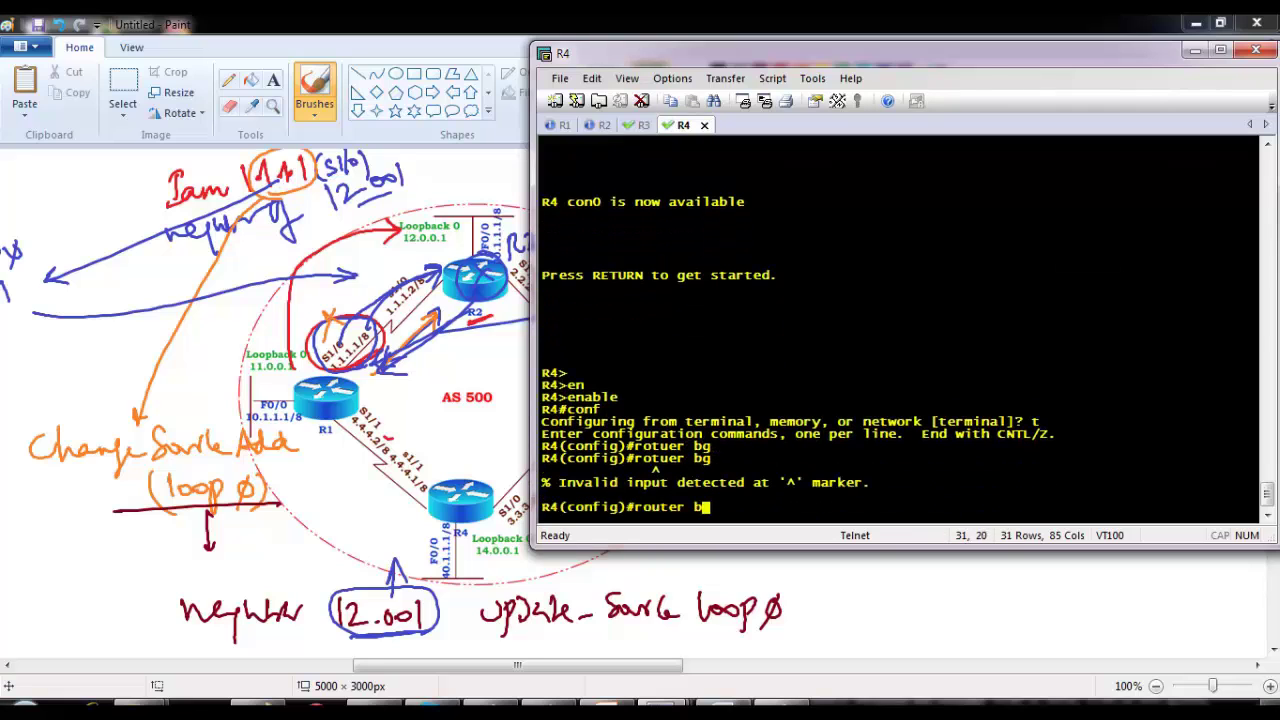
pyautogui.press('Tab')
pyautogui.write('5')
pyautogui.press('Return')
# On R4, set loopback 0 as the update source for BGP neighbor 11.0.0.1.
pyautogui.write('nei')
pyautogui.press('Tab')
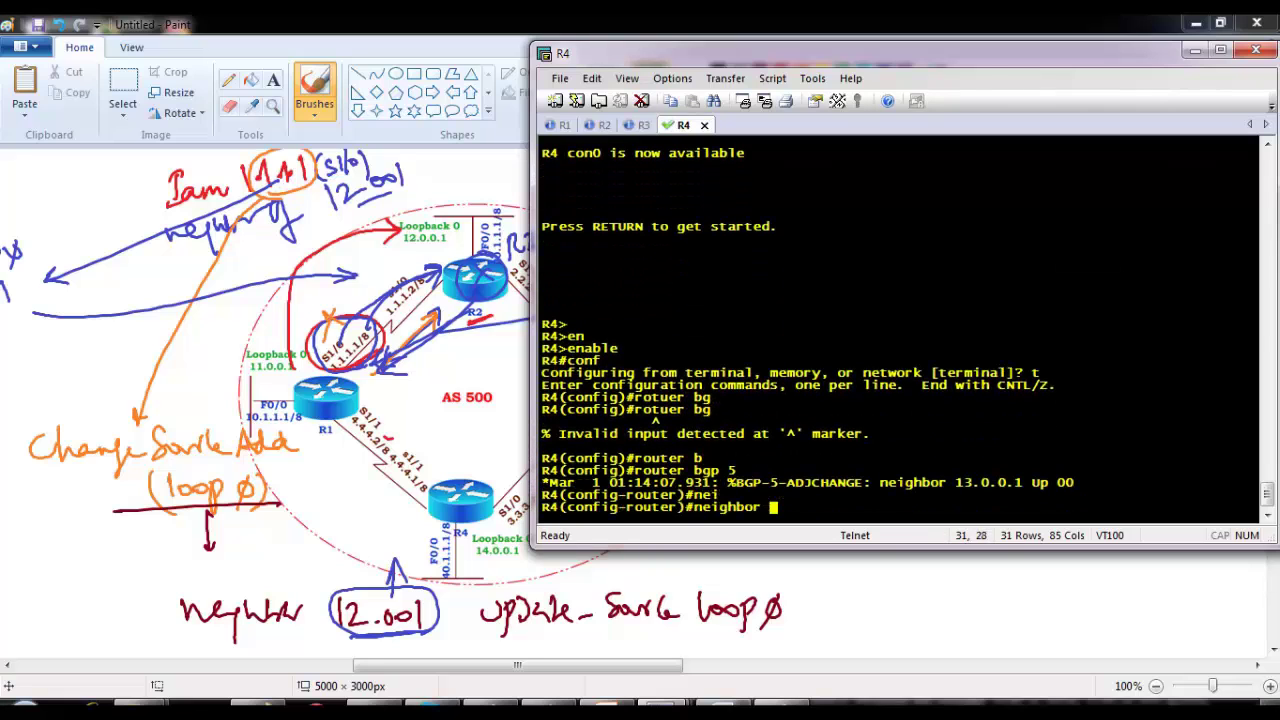
pyautogui.write('11.0.0.1 re')
pyautogui.press('Tab')
pyautogui.write('mo')
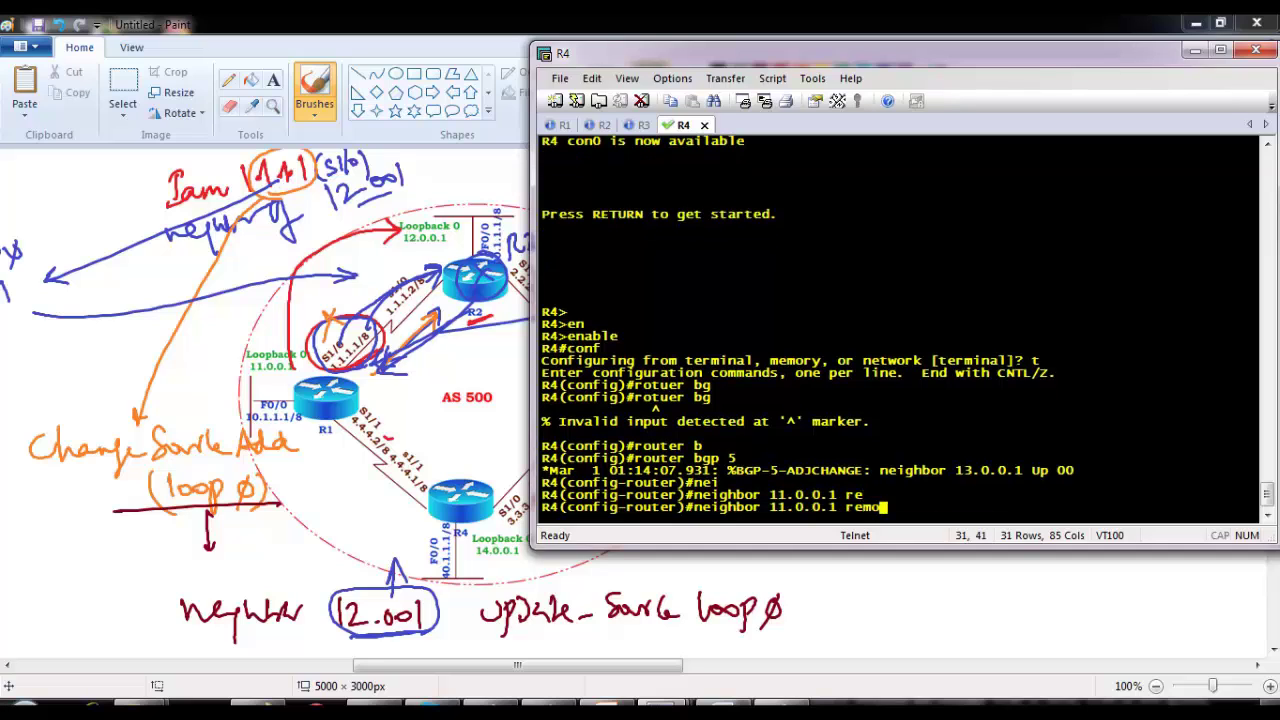
pyautogui.write('p')
pyautogui.press('Tab')
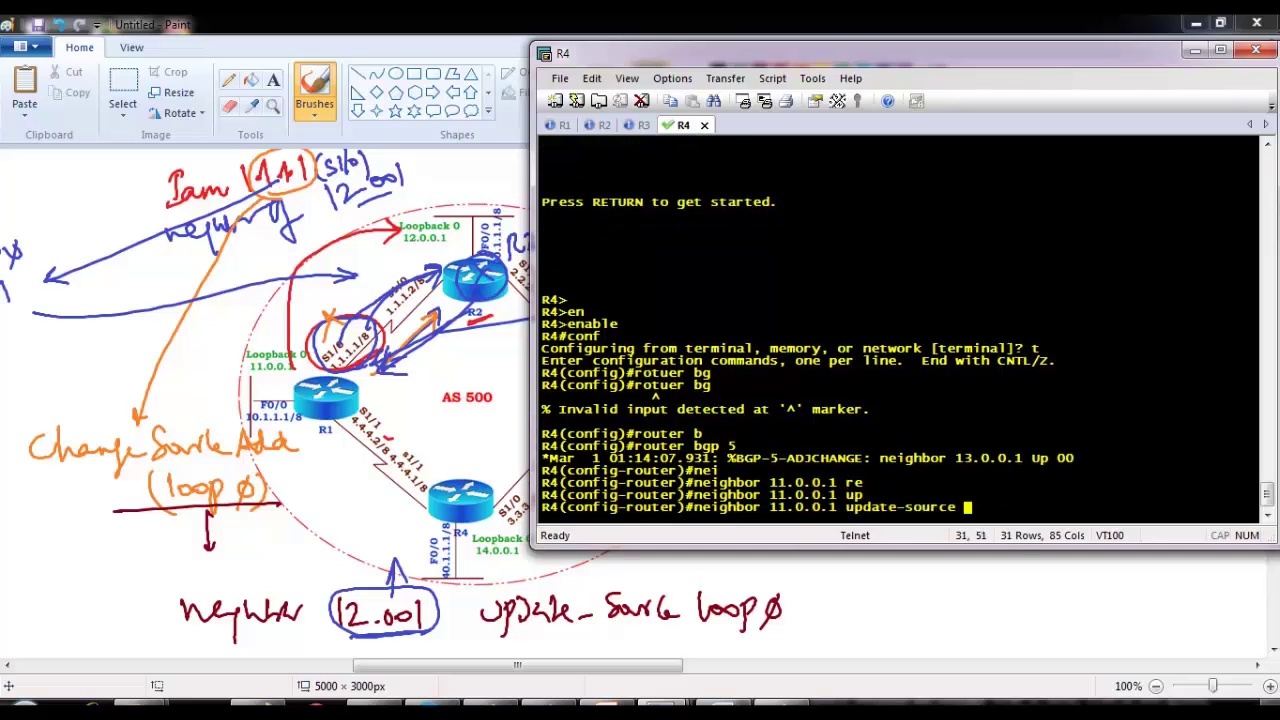
pyautogui.write('lo')
pyautogui.press('Tab')
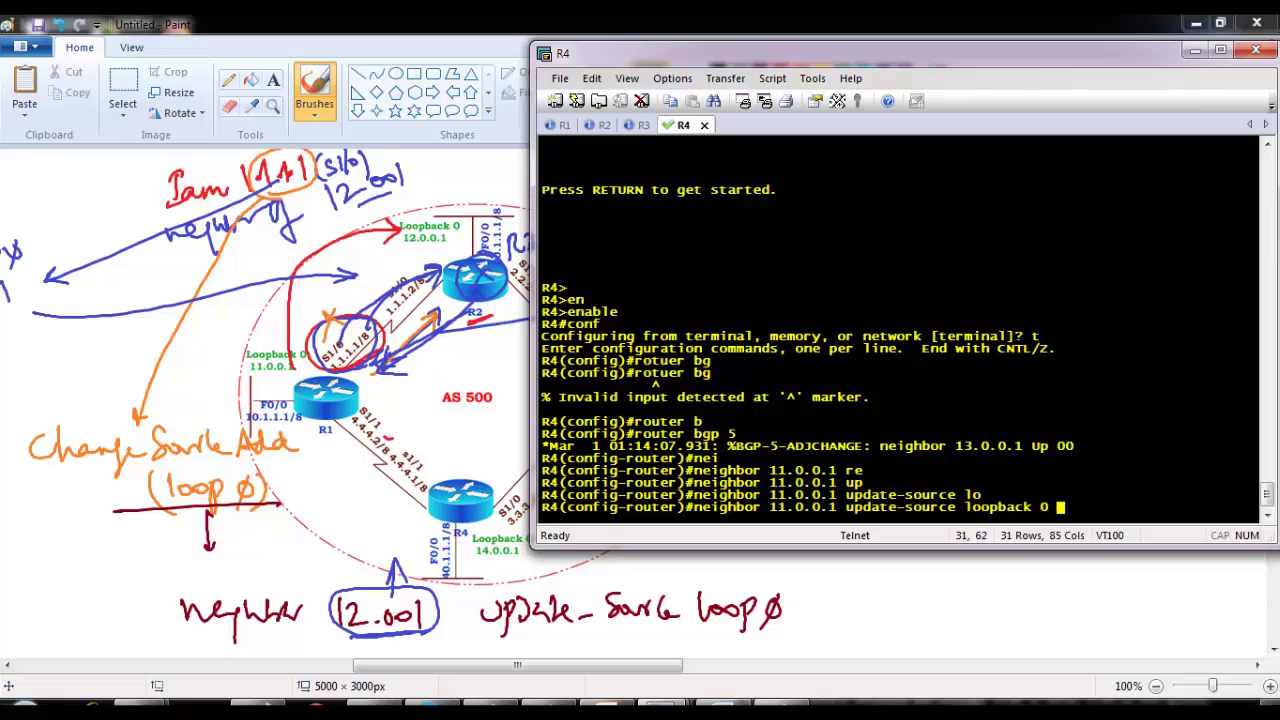
pyautogui.press('Return')
pyautogui.press('Return')
# On R4, set loopback 0 as the update source for BGP neighbors 12.0.0.1 and 13.0.0.1.
pyautogui.press('Up')
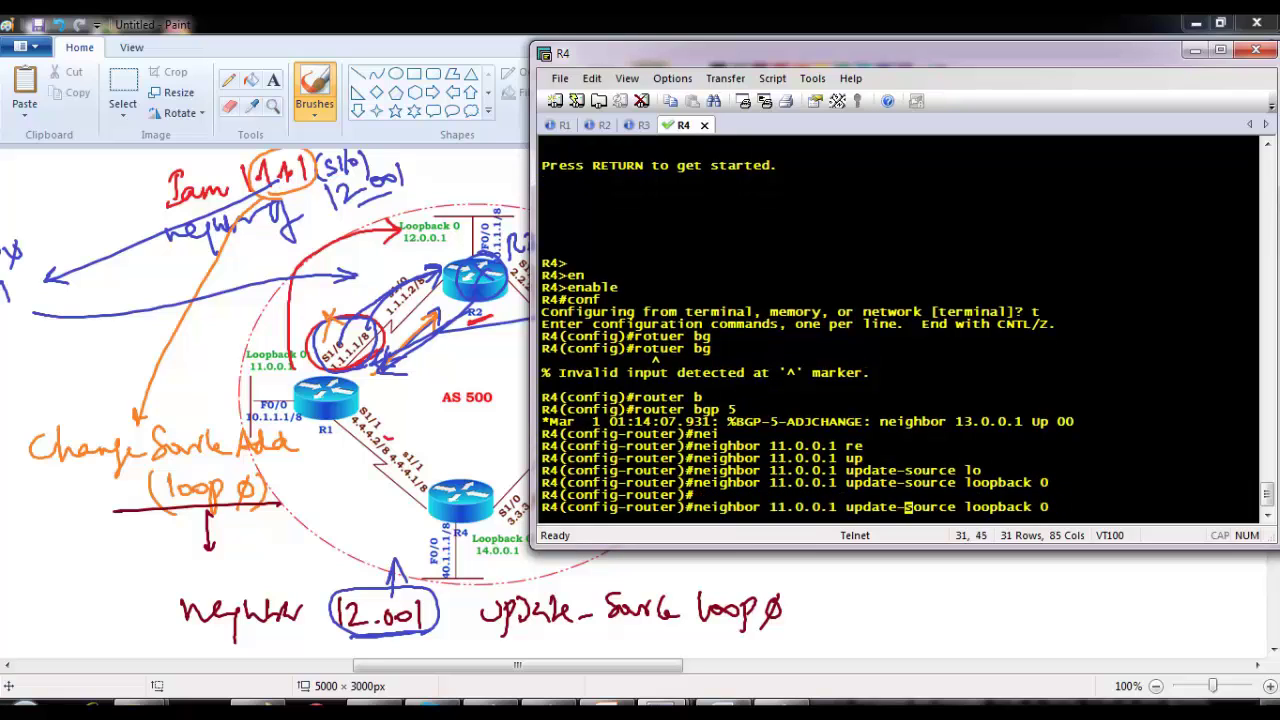
pyautogui.press('BackSpace')
pyautogui.write('2')
pyautogui.press('Return')
pyautogui.press('Return')
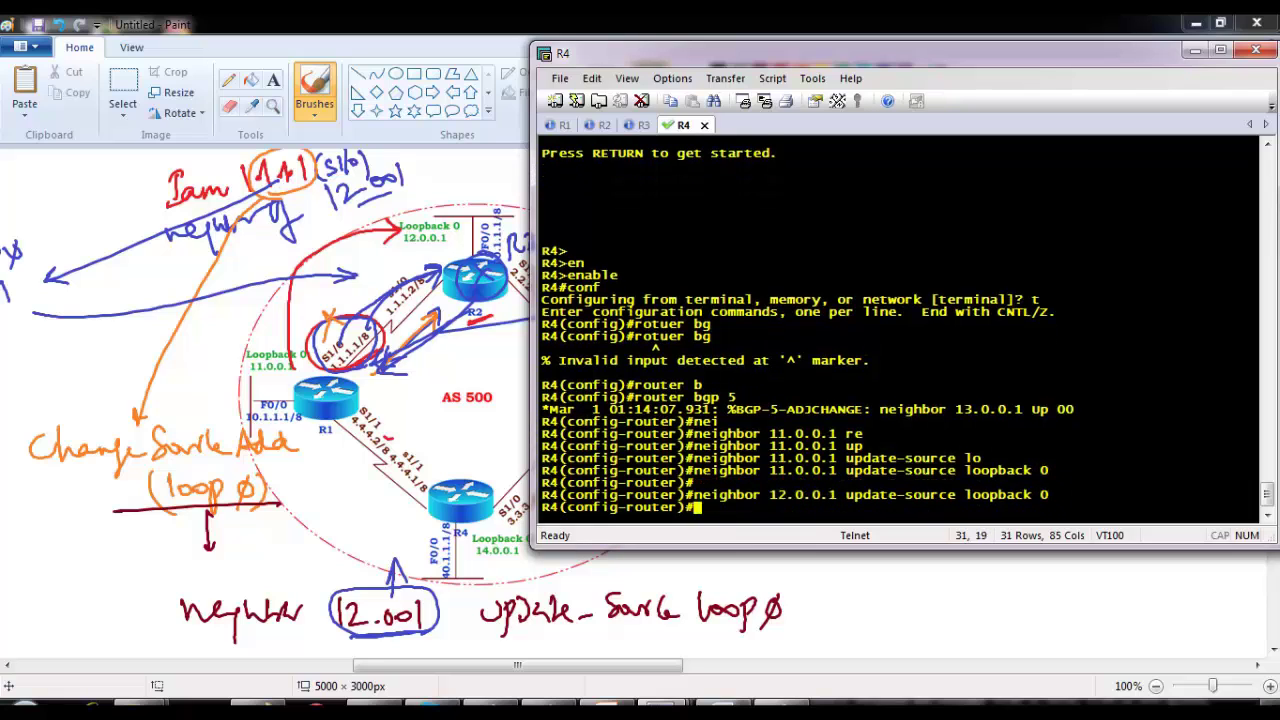
pyautogui.press('Up')
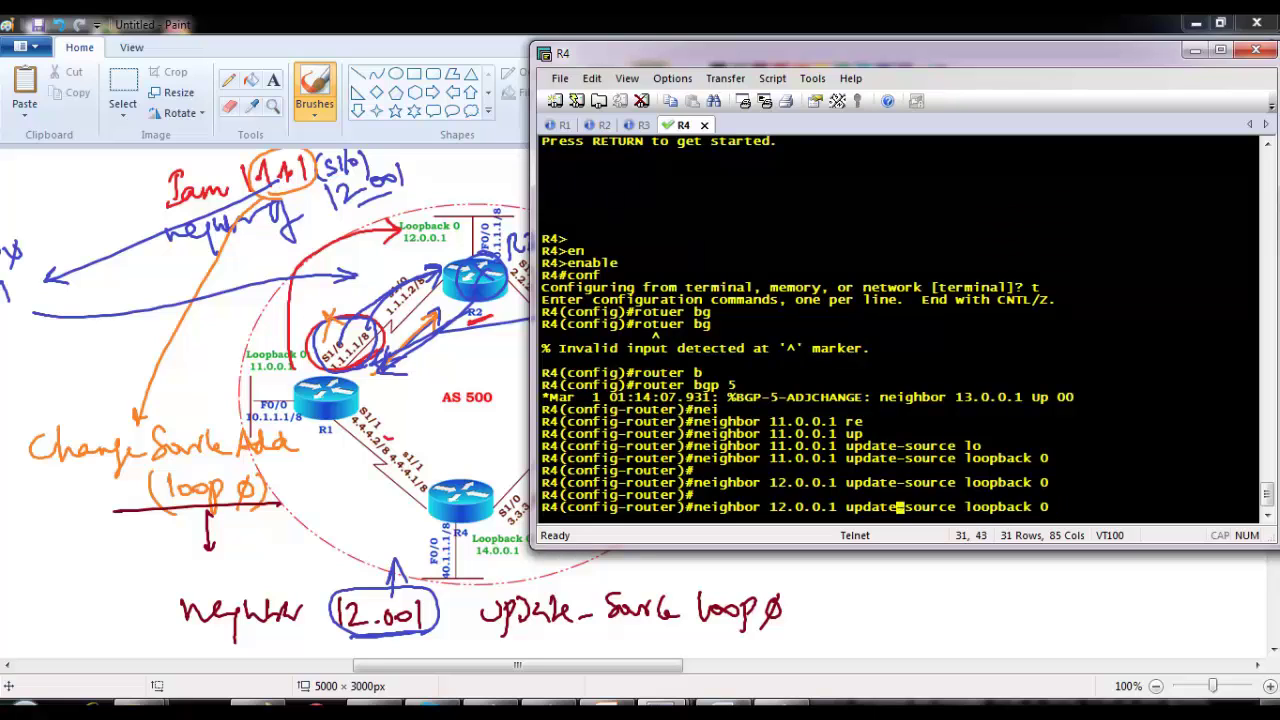
pyautogui.press('BackSpace')
pyautogui.write('3')
pyautogui.press('Return')
pyautogui.press('Return')
# Leave configuration mode on R4 and review the BGP section of the running configuration, highlighting the neighbor 11.0.0.1 entries.
pyautogui.write('emd')
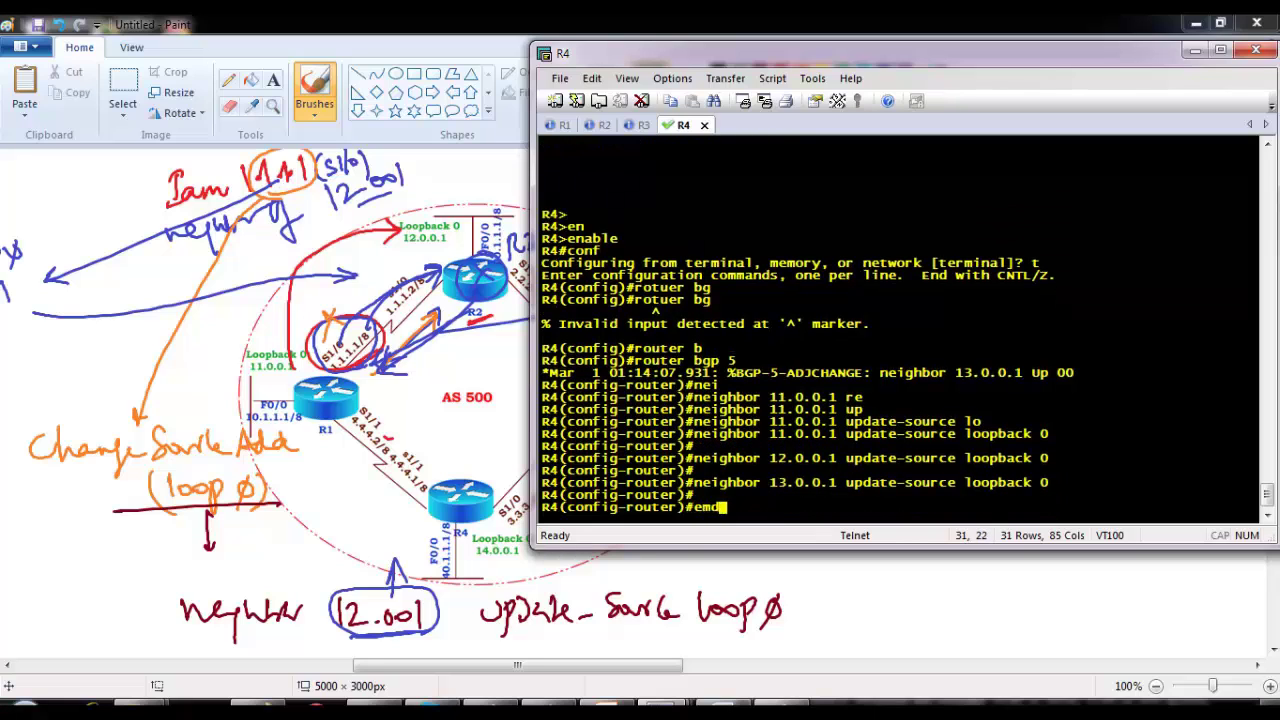
pyautogui.press('Return')
pyautogui.press('Return')
pyautogui.write('end')
pyautogui.press('Return')
pyautogui.write('n | s bgp')
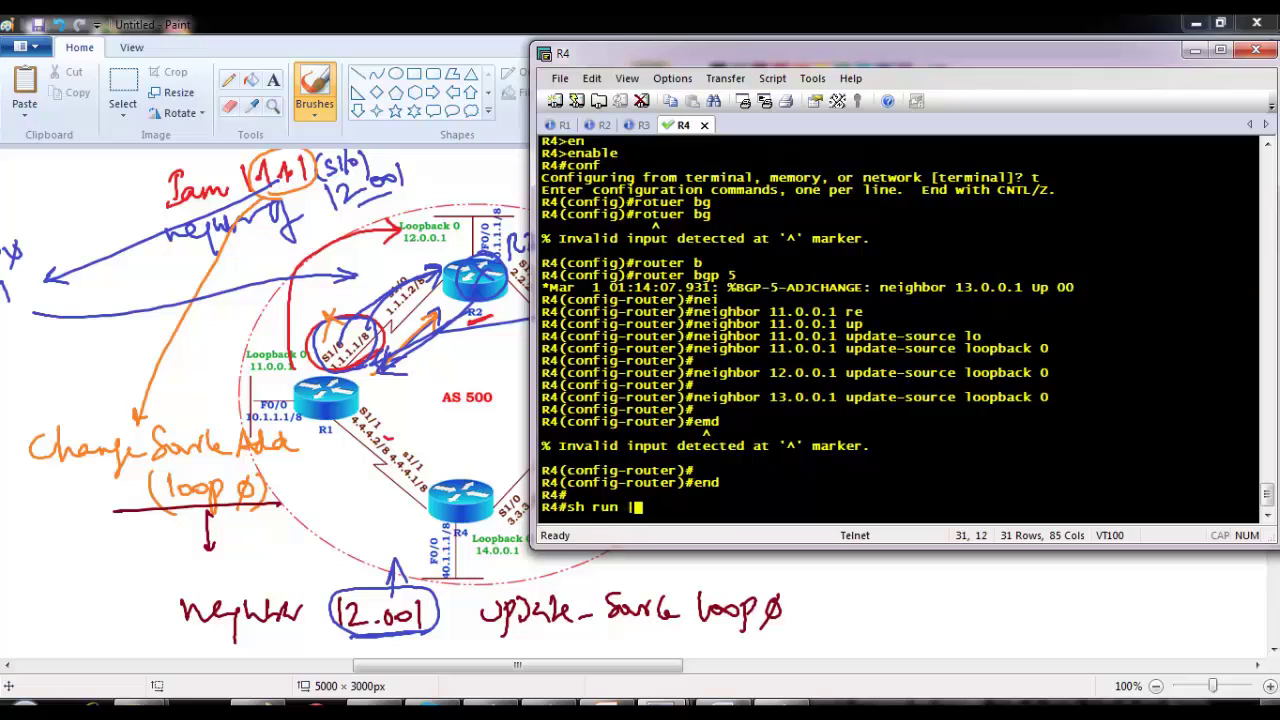
pyautogui.press('Return')
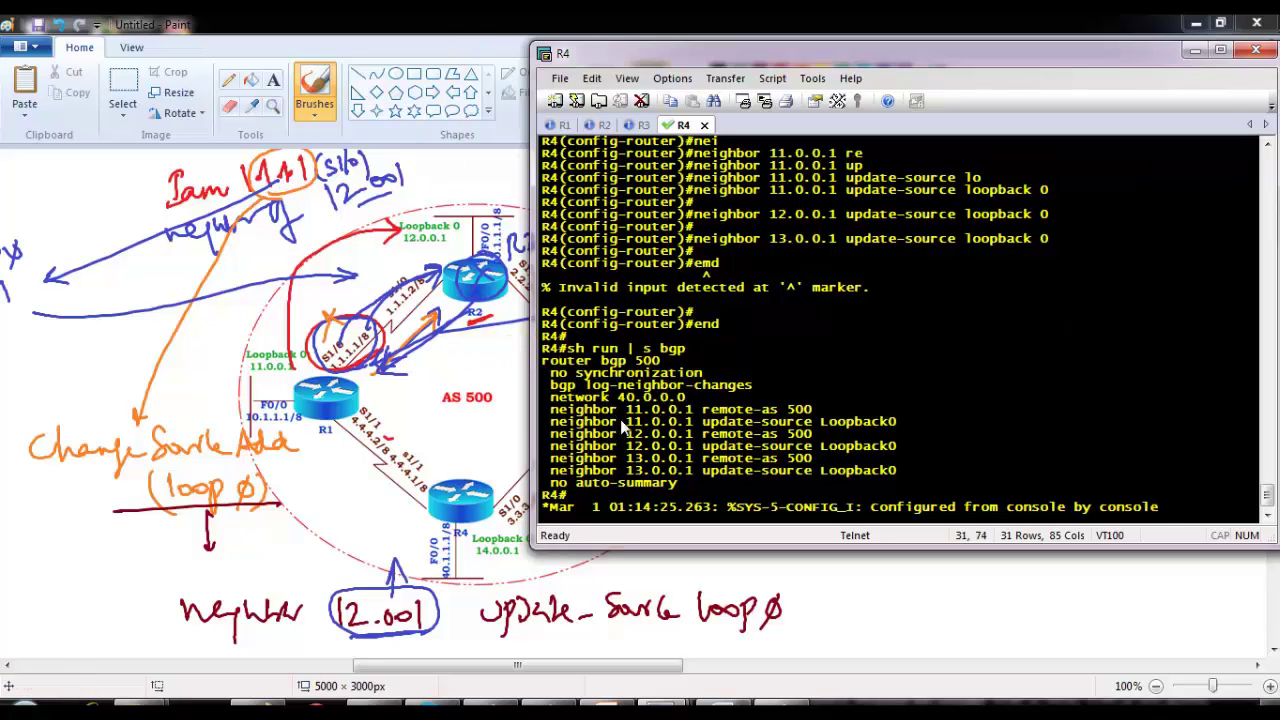
pyautogui.moveTo(558, 411); pyautogui.dragTo(934, 420)
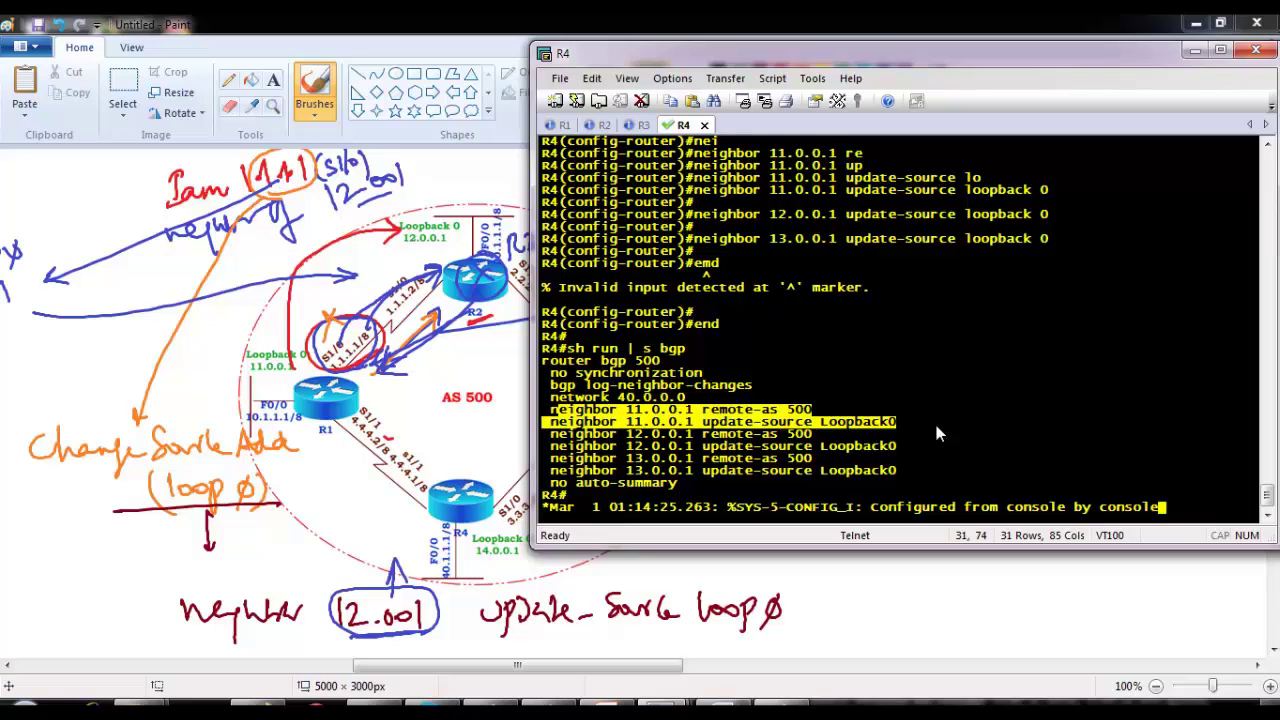
# Ping neighbor 11.0.0.1 from R4, copying the address from the displayed BGP configuration.
pyautogui.press('Return')
pyautogui.press('Return')
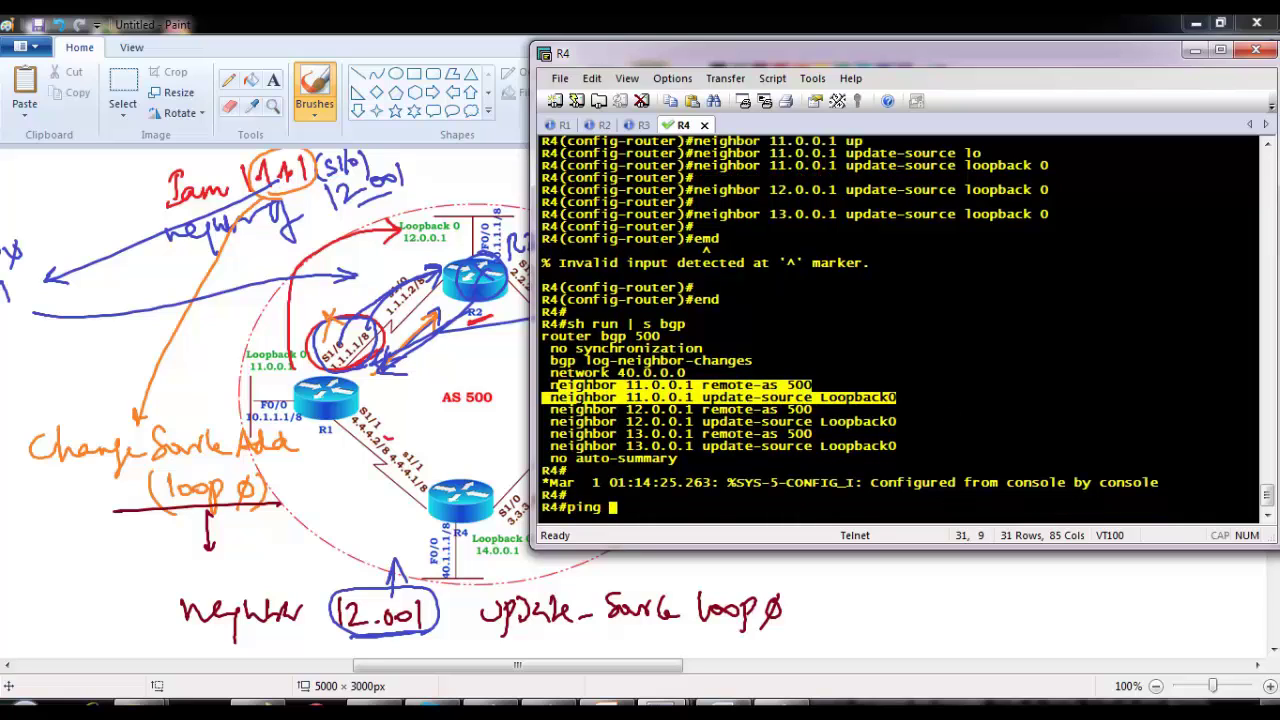
pyautogui.click(663, 416)
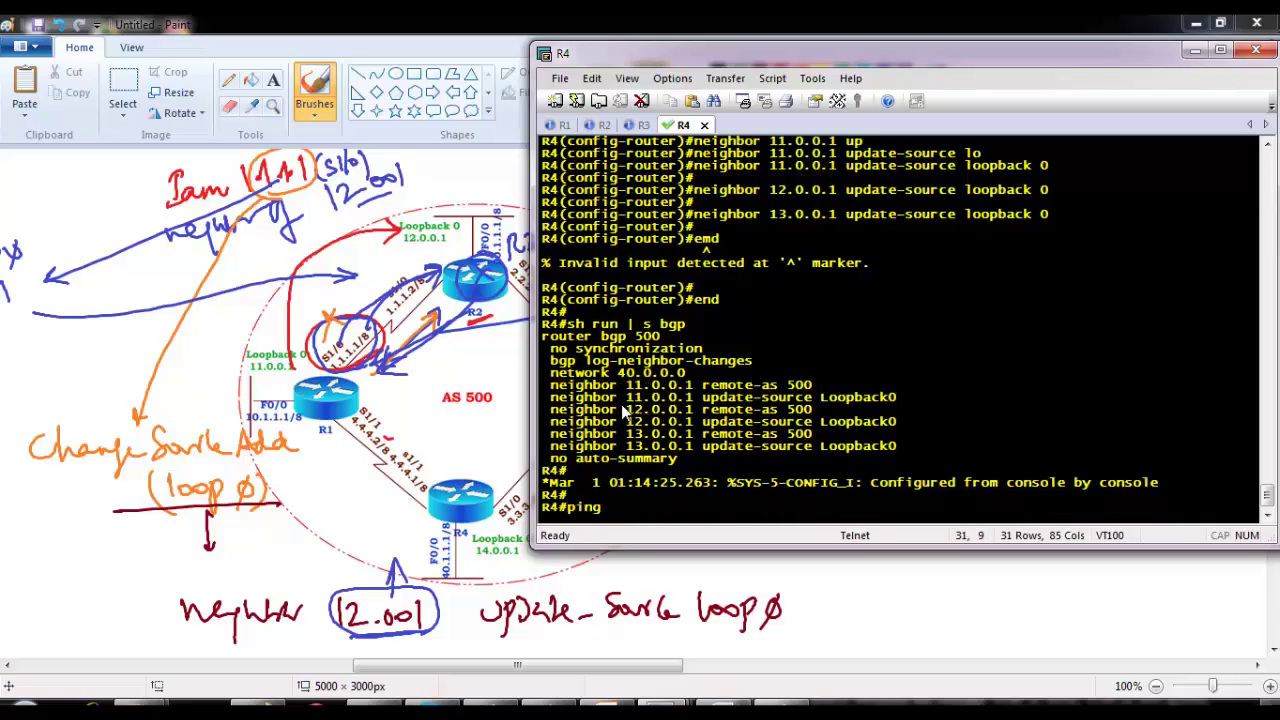
pyautogui.moveTo(626, 397); pyautogui.dragTo(705, 400)
pyautogui.rightClick(705, 400)
pyautogui.press('Return')
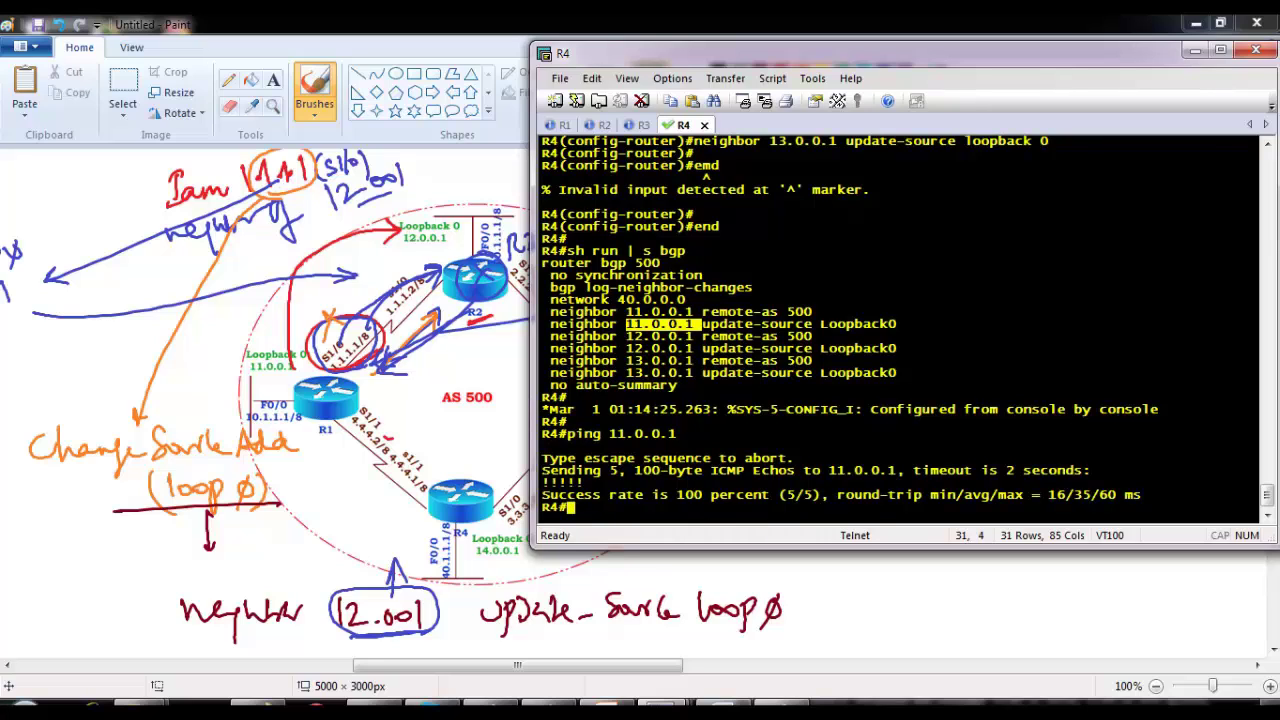
# Go to the R1 session and exit the BGP router configuration to privileged mode.
pyautogui.click(478, 387)
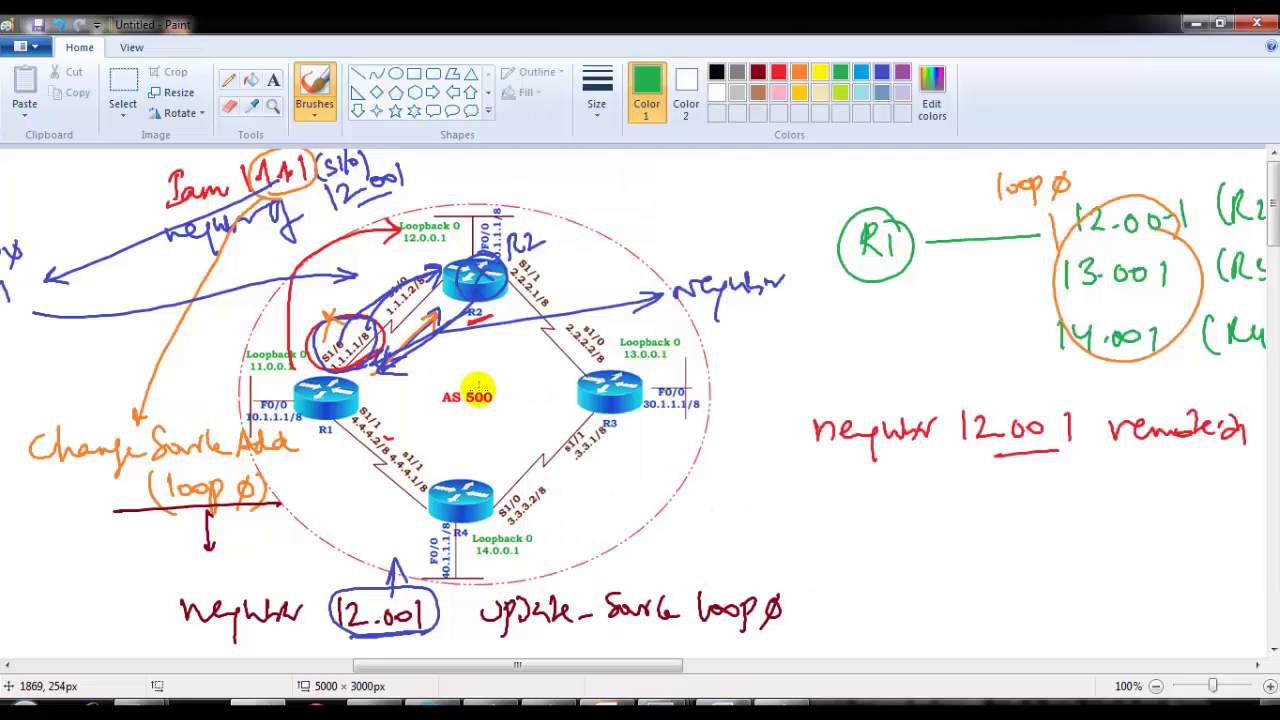
pyautogui.hotkey('alt', 'Tab')
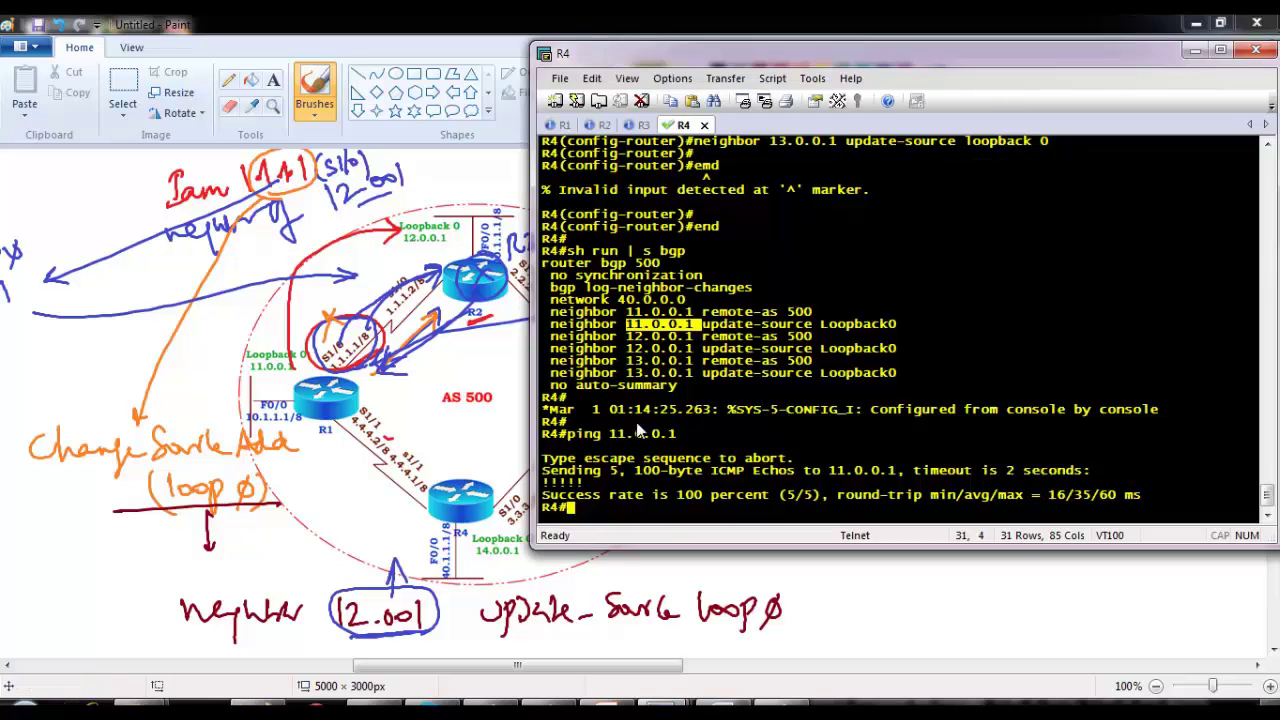
pyautogui.click(560, 124)
pyautogui.press('Return')
pyautogui.press('Return')
pyautogui.write('end')
pyautogui.press('Return')
pyautogui.press('Return')
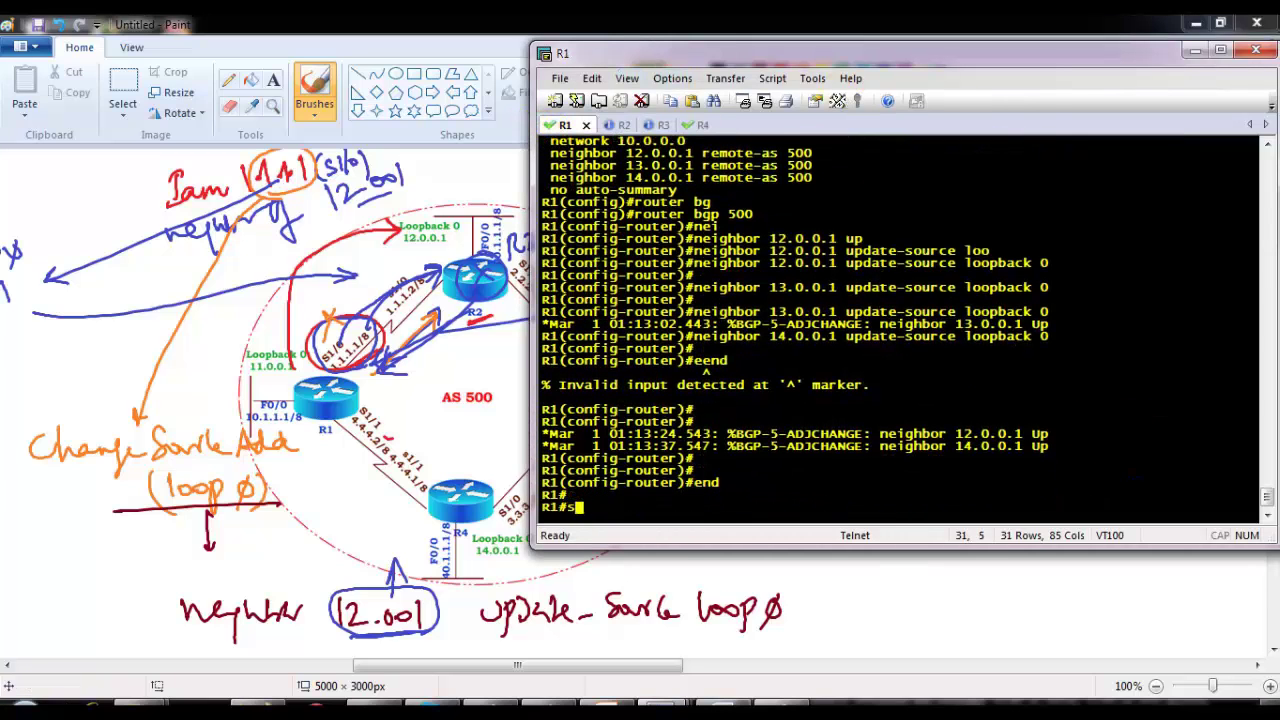
# Display the BGP summary on R1 and examine the state of the three neighbors.
pyautogui.write('sh ip bg')
pyautogui.press('Tab')
pyautogui.write('s')
pyautogui.press('Tab')
pyautogui.press('Return')
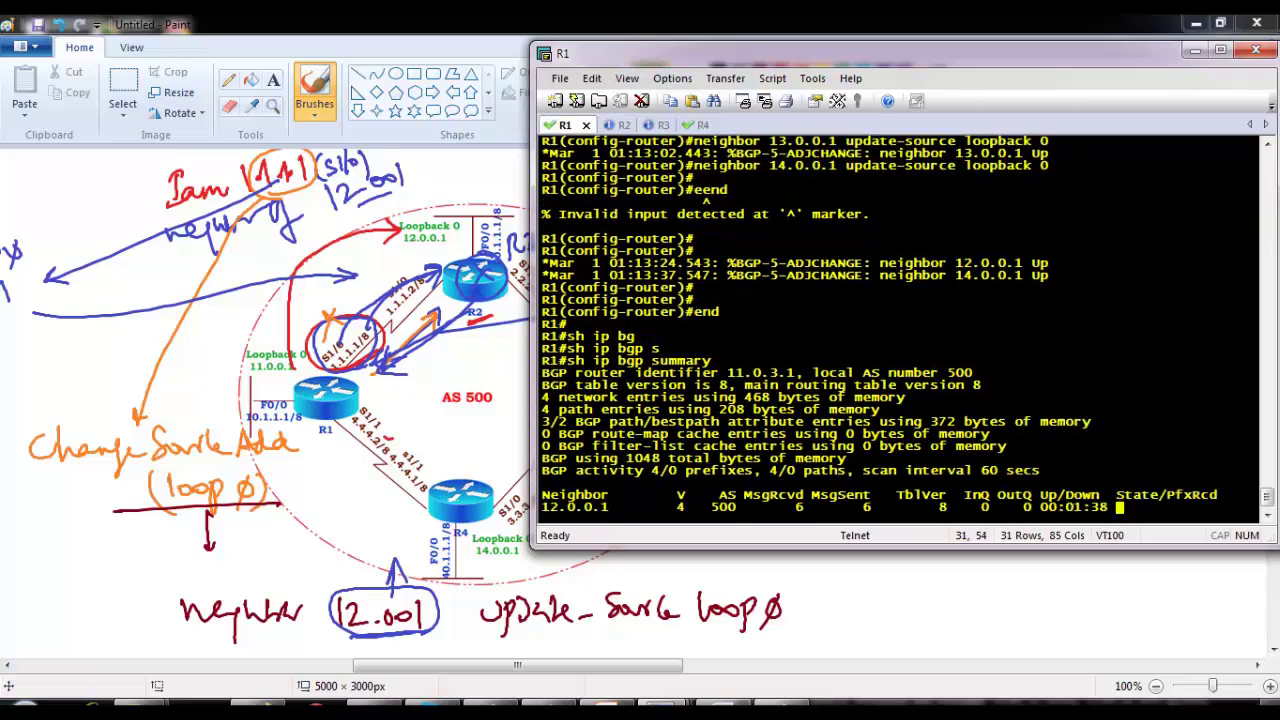
pyautogui.moveTo(1201, 475)
pyautogui.mouseDown()
pyautogui.moveTo(1209, 489)
pyautogui.moveTo(1187, 486)
pyautogui.mouseUp()
pyautogui.click(1179, 465)
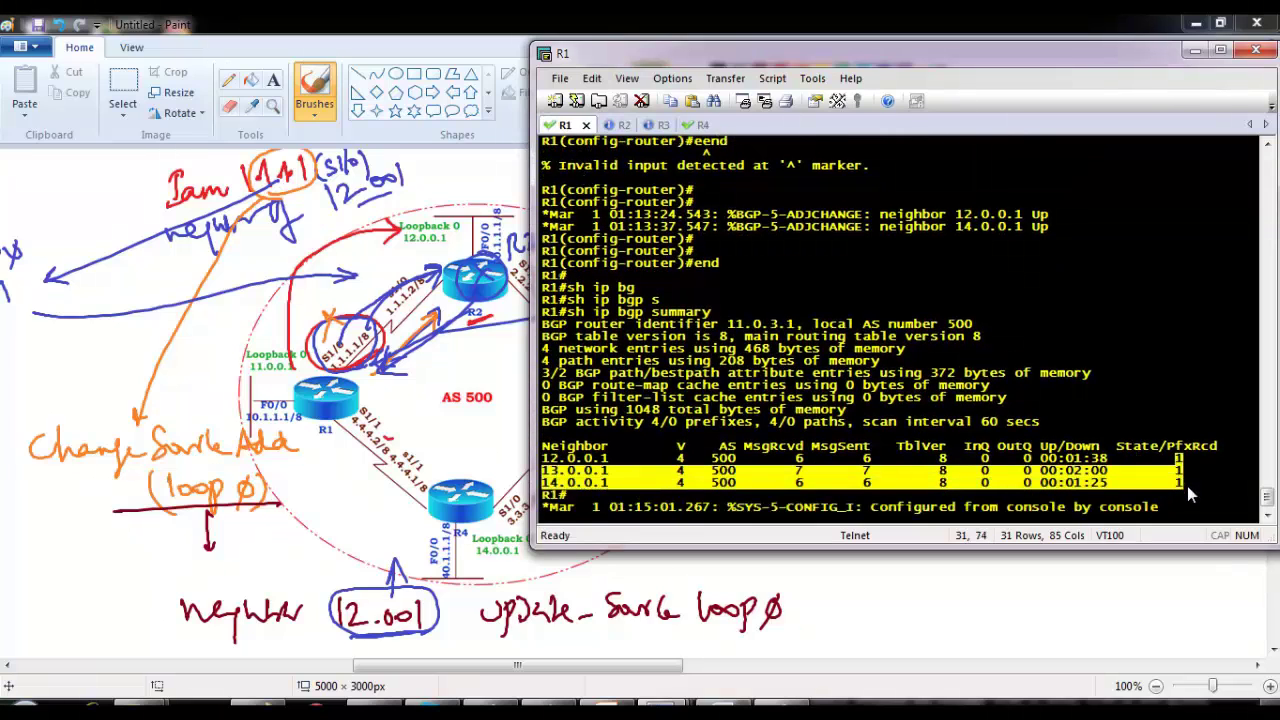
# Display R1's BGP table and highlight the listed networks.
pyautogui.press('Return')
pyautogui.press('Return')
pyautogui.press('Return')
pyautogui.press('Return')
pyautogui.press('Return')
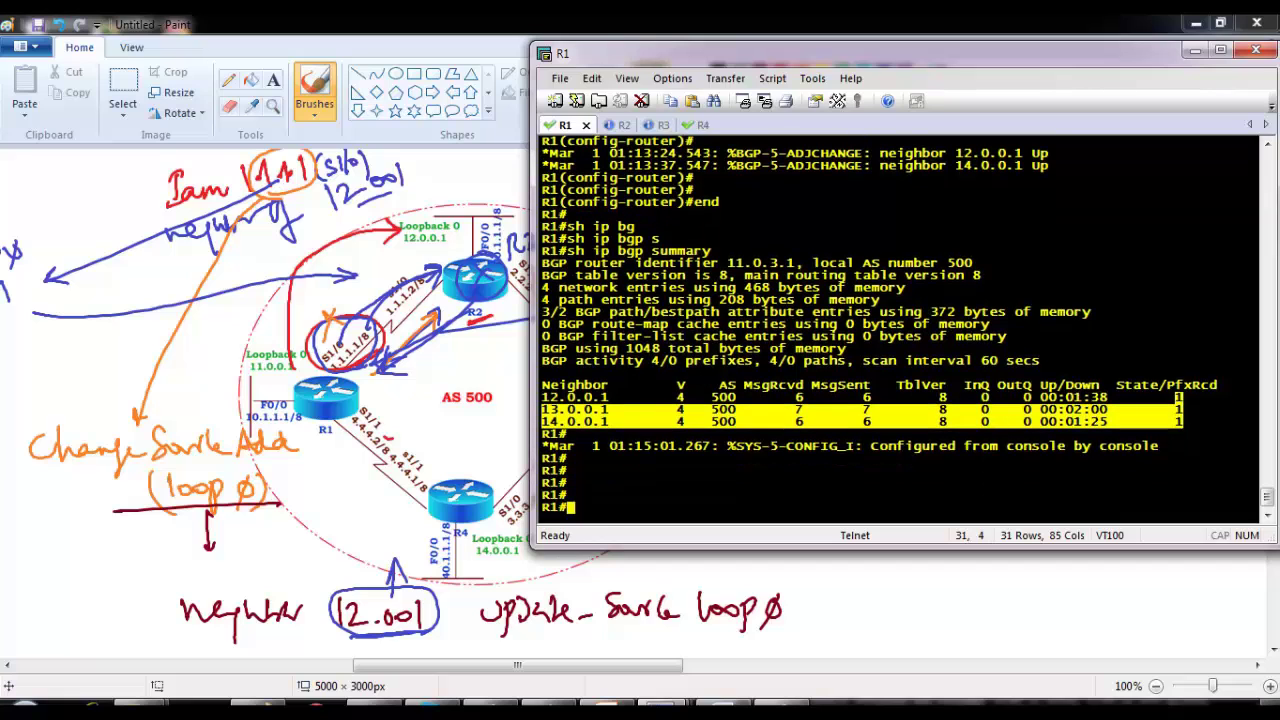
pyautogui.write('sh ip bg')
pyautogui.press('Tab')
pyautogui.press('Return')
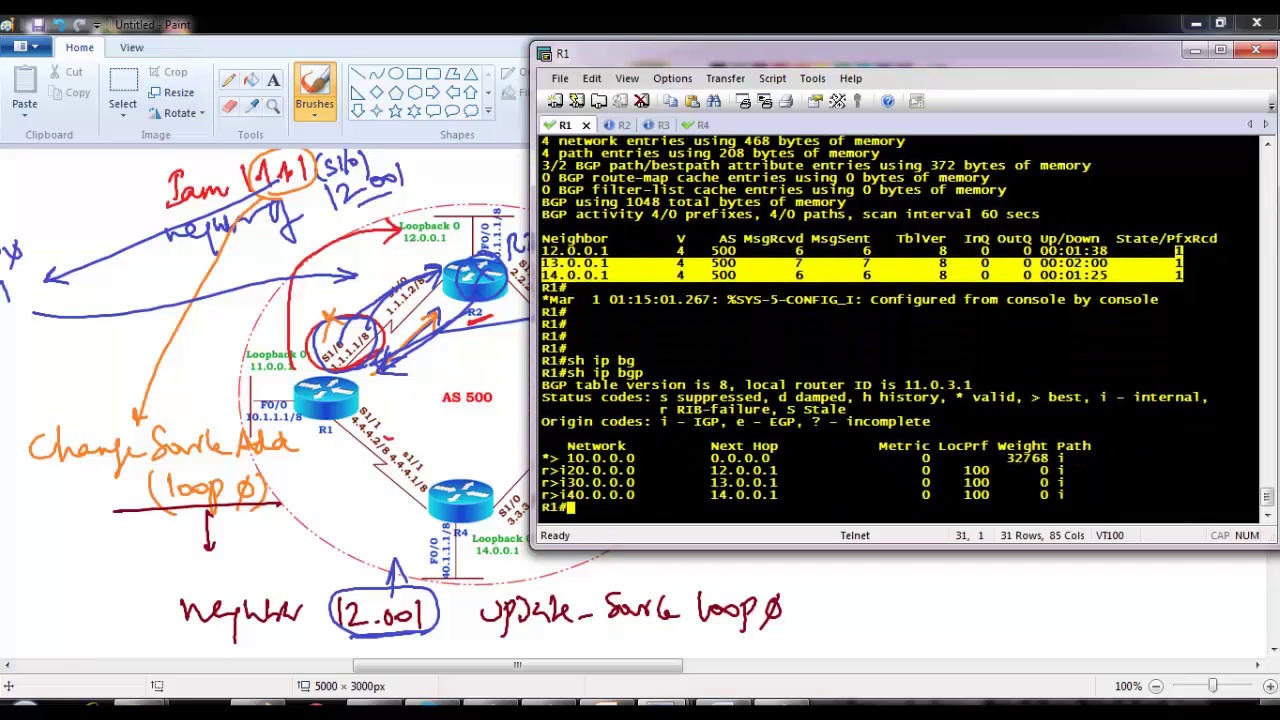
pyautogui.moveTo(580, 463); pyautogui.dragTo(635, 500)
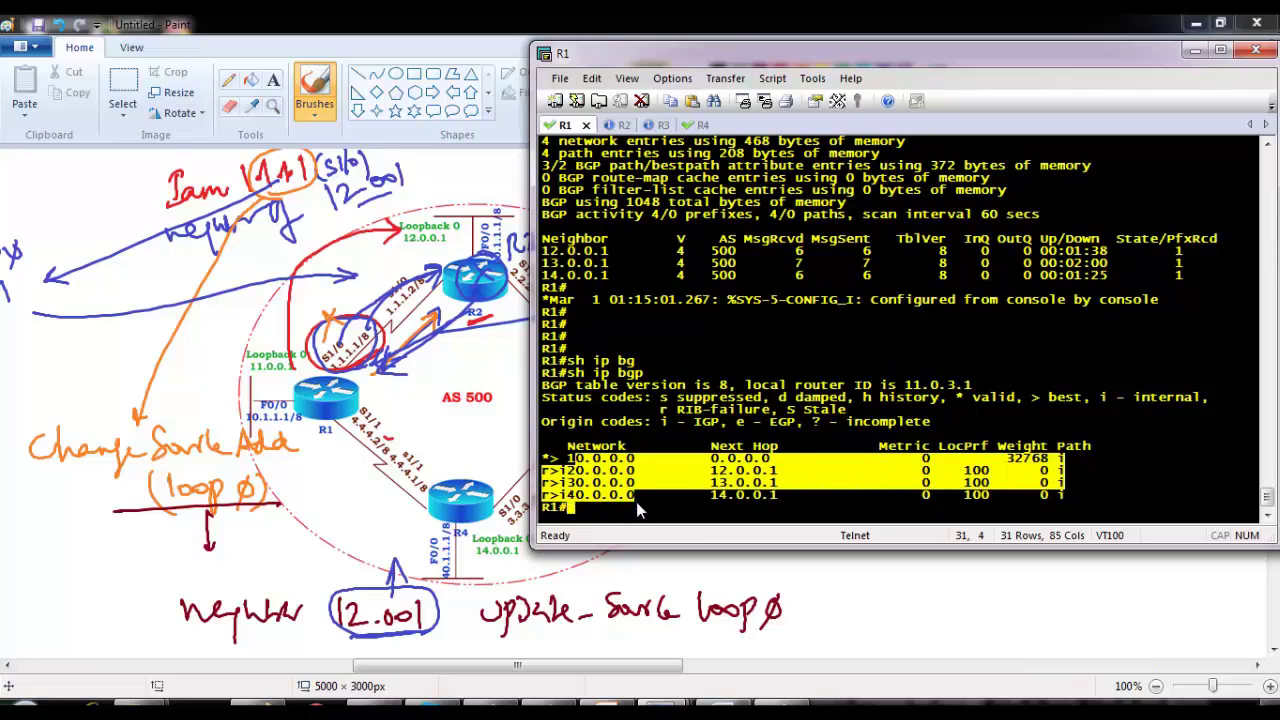
pyautogui.press('Return')
pyautogui.press('Return')
pyautogui.write('sh ip rou')
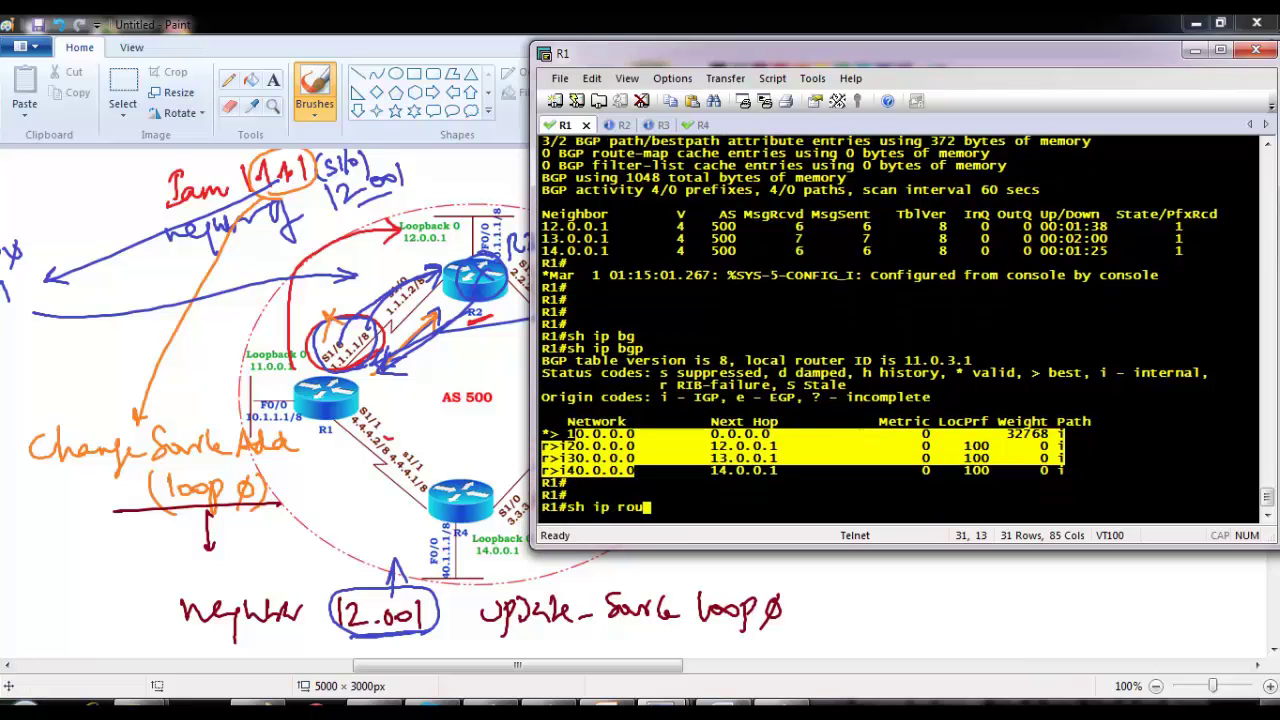
pyautogui.press('Tab')
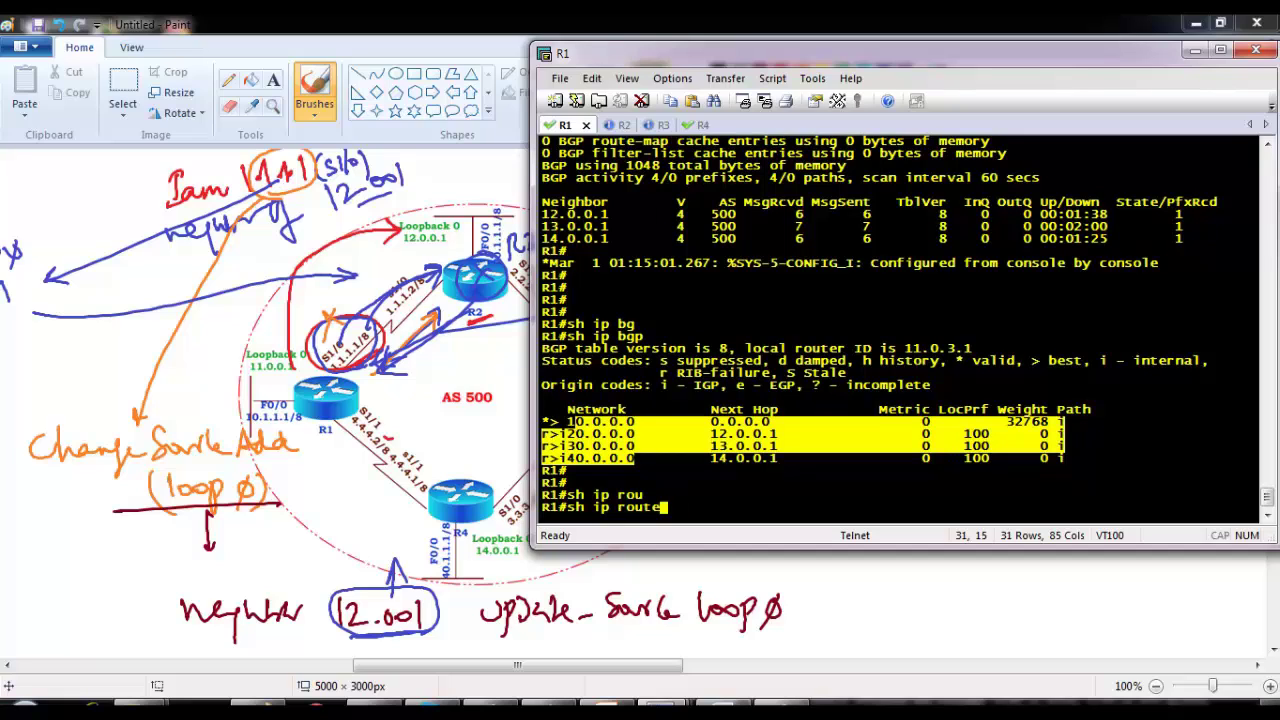
pyautogui.press('BackSpace')
pyautogui.press('BackSpace')
pyautogui.press('BackSpace')
pyautogui.press('BackSpace')
pyautogui.press('BackSpace')
pyautogui.press('BackSpace')
pyautogui.press('BackSpace')
pyautogui.press('BackSpace')
pyautogui.press('BackSpace')
pyautogui.press('BackSpace')
pyautogui.press('BackSpace')
# Display the BGP table on R1 once more.
pyautogui.write('sh ip bgs')
pyautogui.press('Tab')
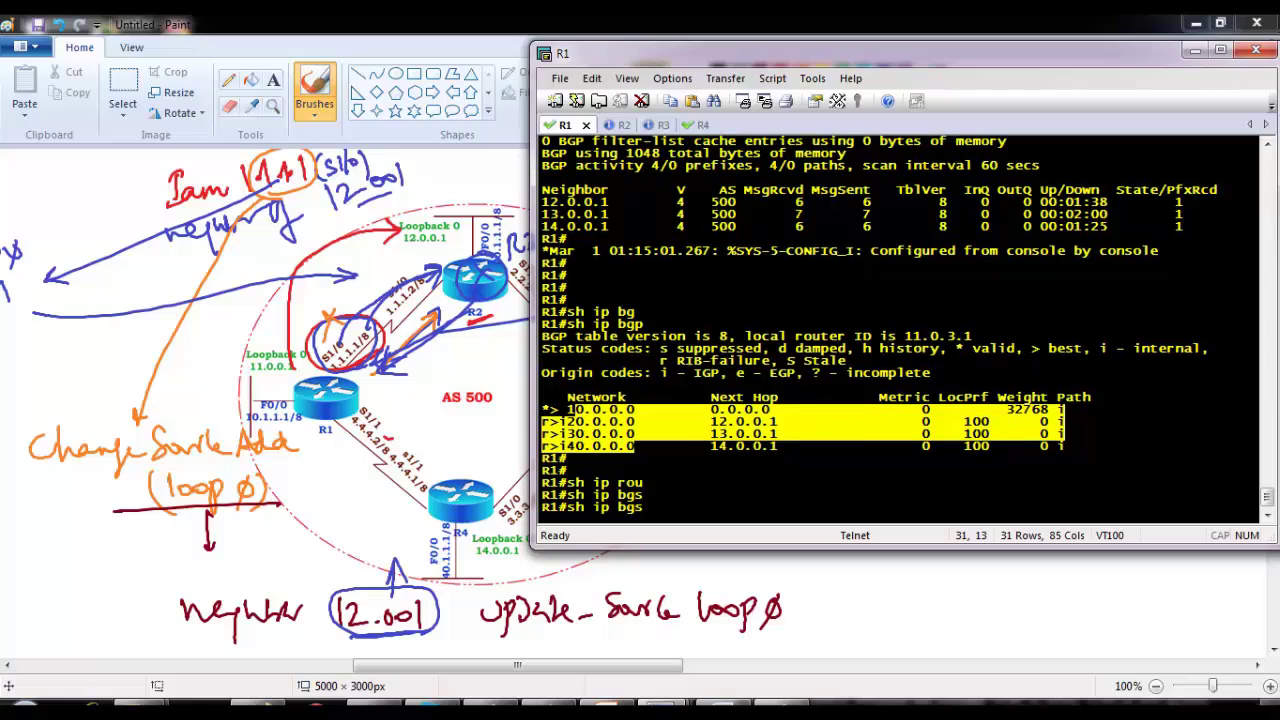
pyautogui.press('Return')
# Display R1's IP routing table and examine the OSPF routes to the 14.0.0.0 loopback subnets.
pyautogui.write('sh ip rou')
pyautogui.press('Tab')
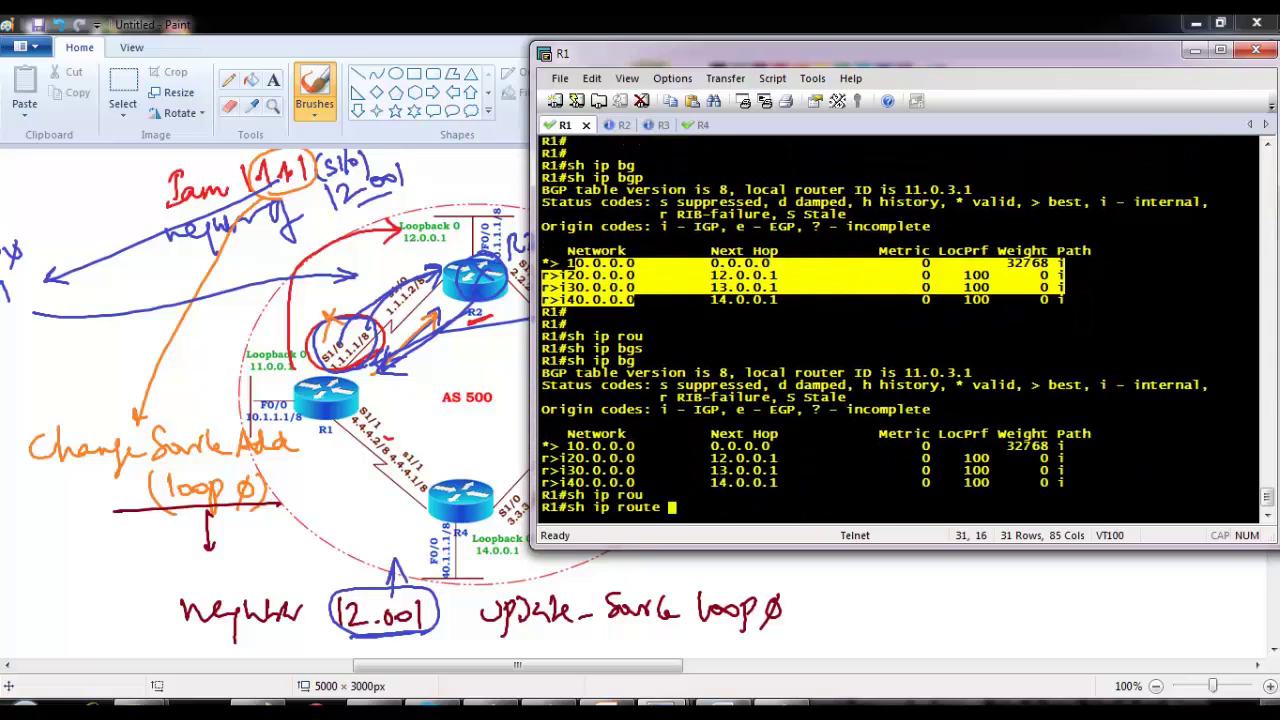
pyautogui.press('Return')
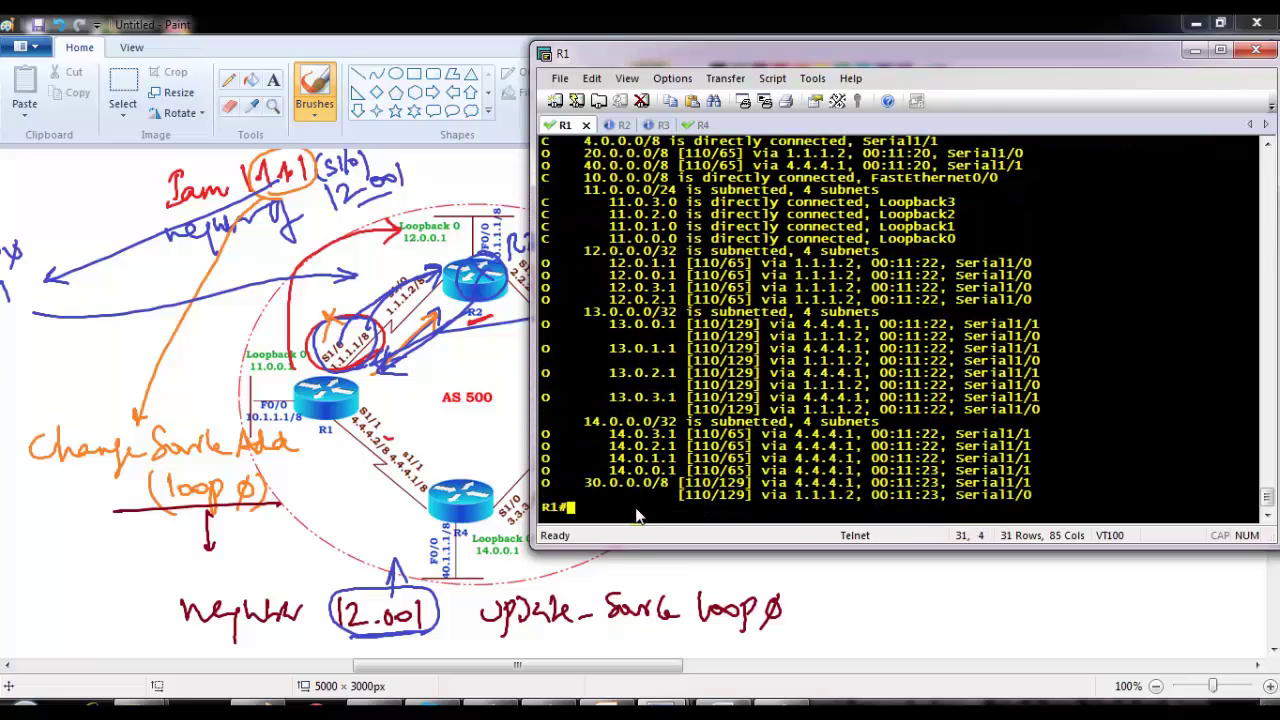
pyautogui.moveTo(601, 436); pyautogui.dragTo(775, 470)
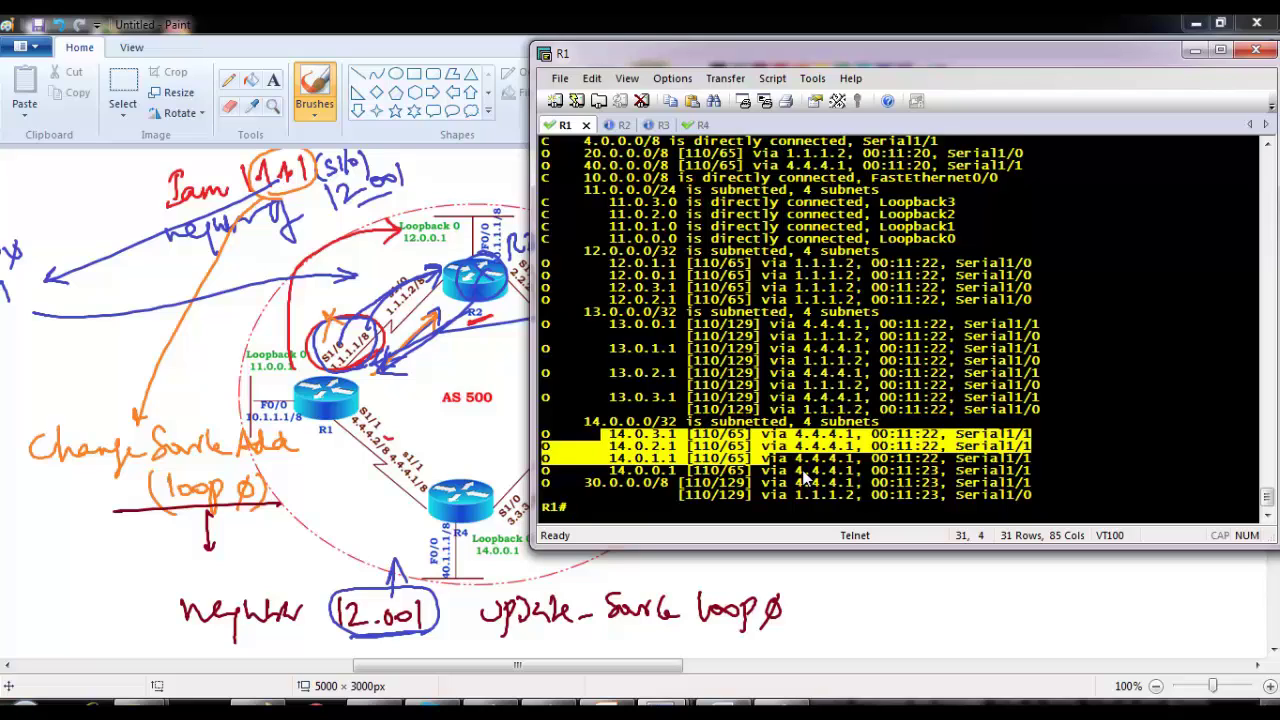
# Enter global configuration on R1 and shut down interface s1/0.
pyautogui.press('Return')
pyautogui.write('conf t')
pyautogui.press('Return')
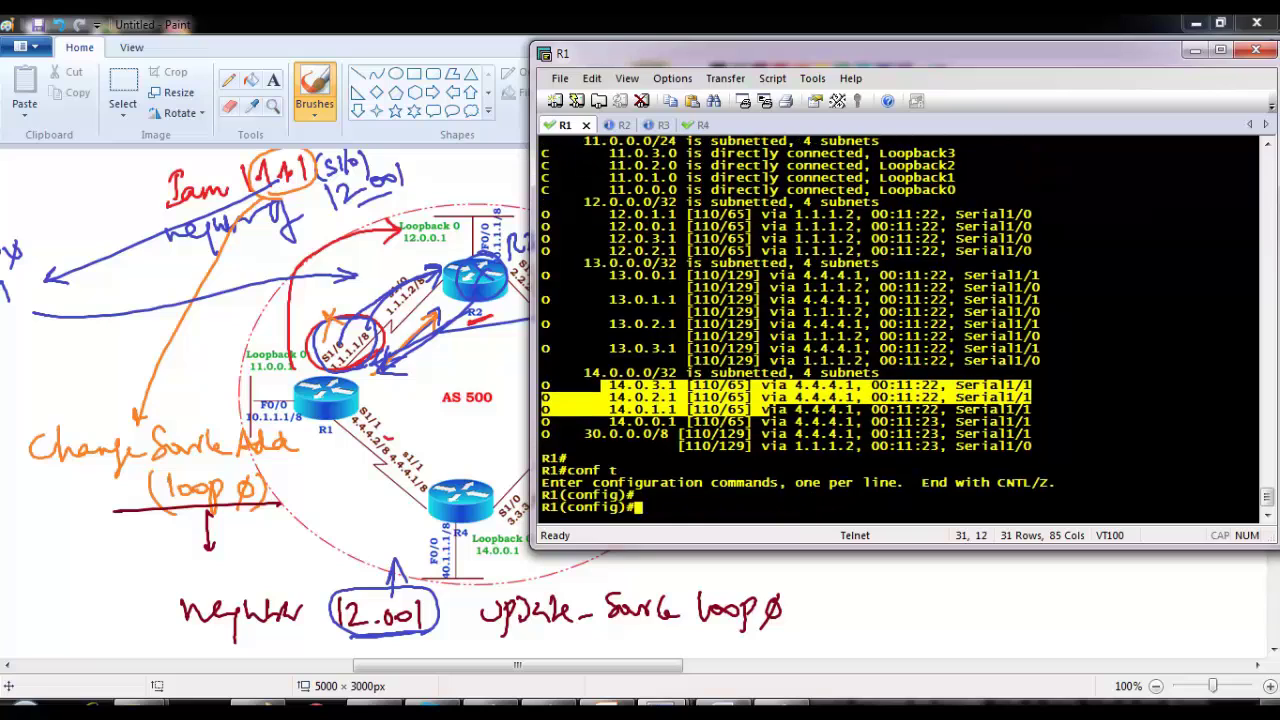
pyautogui.write('int s1/0')
pyautogui.press('Return')
pyautogui.write('sh')
pyautogui.press('Tab')
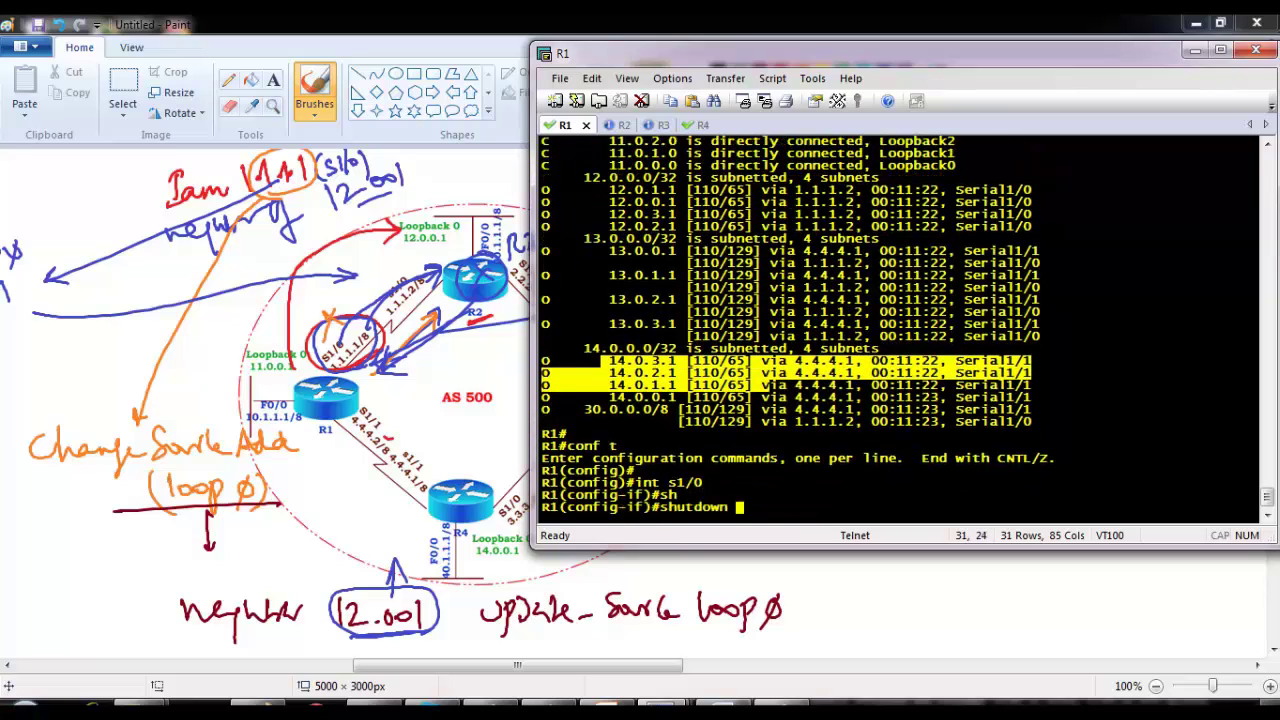
pyautogui.press('Return')
pyautogui.press('Return')
# Switch to Paint and scribble in green over the link between R1 and R2 in the AS 500 diagram.
pyautogui.click(430, 316)
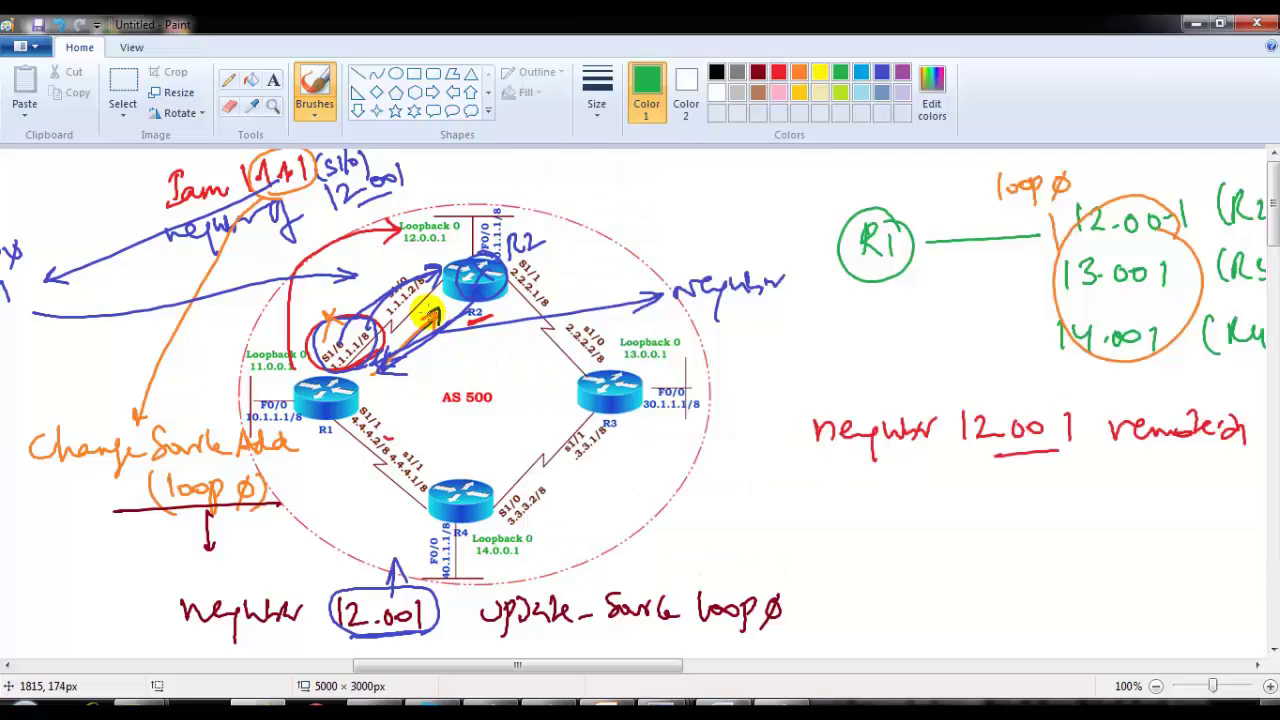
pyautogui.moveTo(368, 291)
pyautogui.mouseDown()
pyautogui.moveTo(457, 243)
pyautogui.moveTo(371, 290)
pyautogui.moveTo(408, 312)
pyautogui.moveTo(372, 325)
pyautogui.moveTo(426, 335)
pyautogui.mouseUp()
pyautogui.hotkey('alt', 'Tab')
# Switch back to the R1 terminal and exit interface configuration to privileged mode.
pyautogui.click(803, 364)
pyautogui.press('Return')
pyautogui.press('Return')
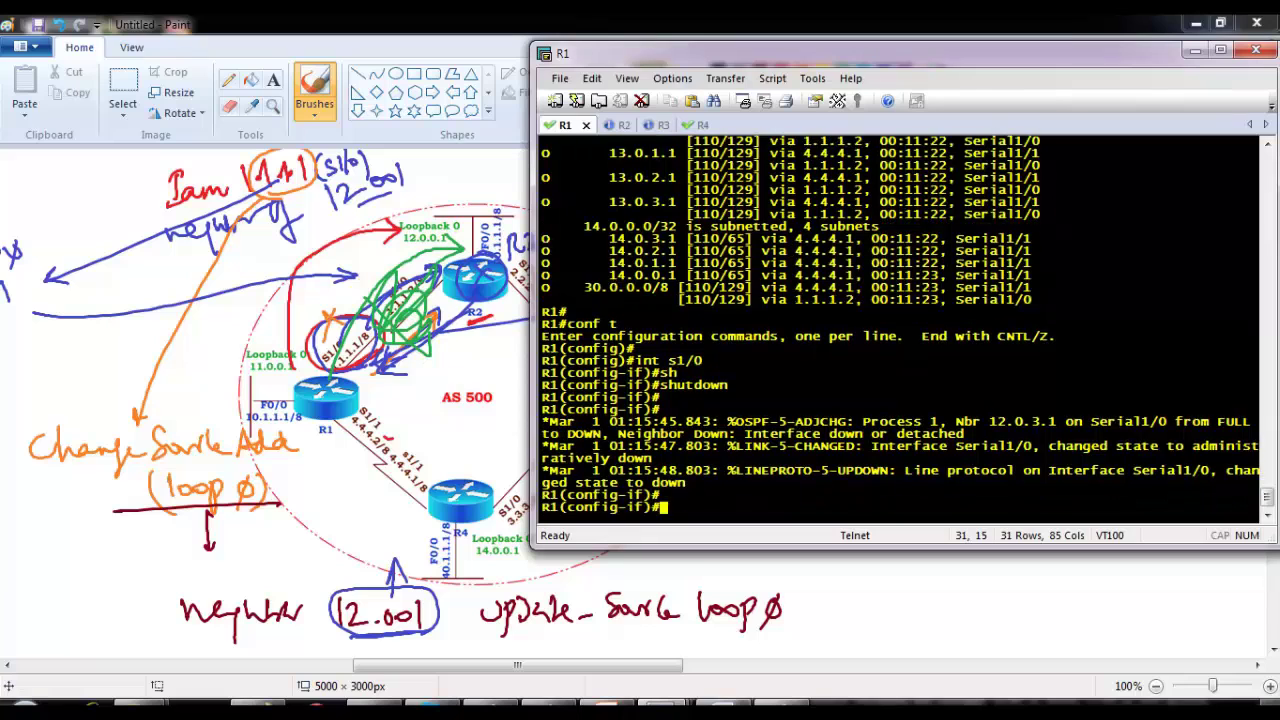
pyautogui.press('Return')
pyautogui.write('end')
pyautogui.press('Return')
pyautogui.press('Return')
# Display the BGP summary on R1 with s1/0 shut down and examine the neighbor 12.0.0.1 entry.
pyautogui.write('sh ip bgs')
pyautogui.press('BackSpace')
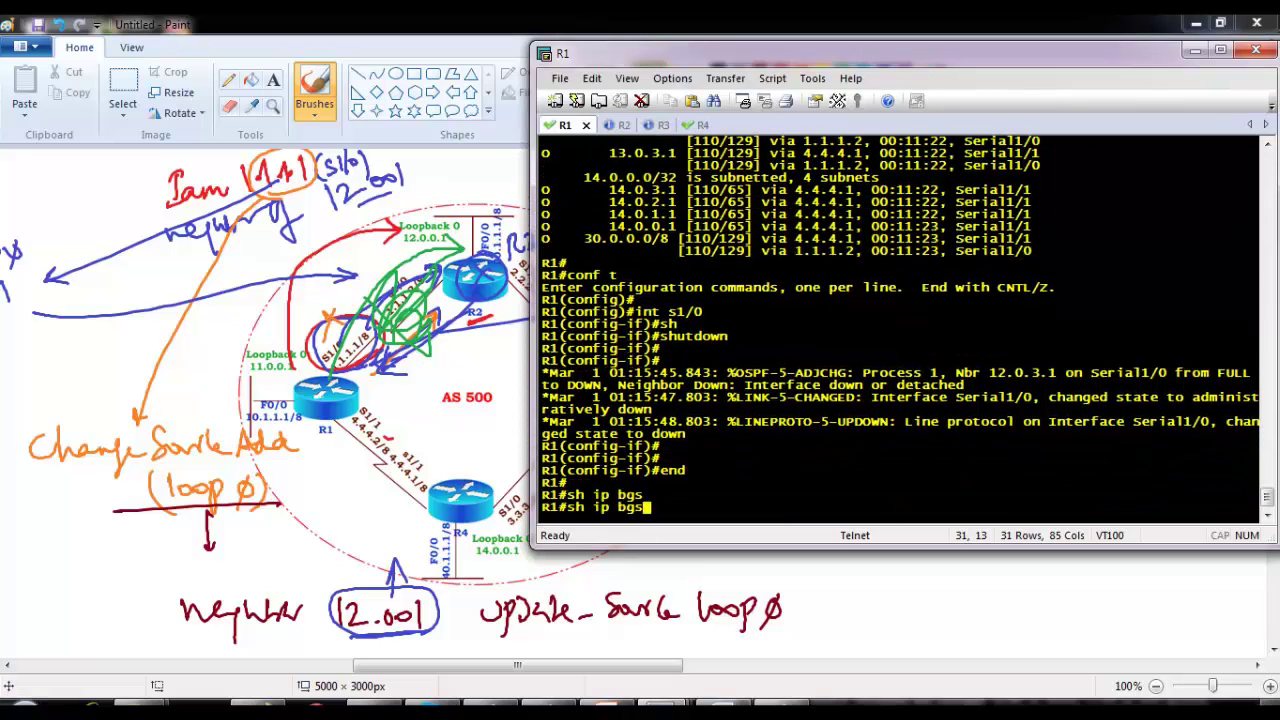
pyautogui.write('psh ip bgp summary')
pyautogui.press('Return')
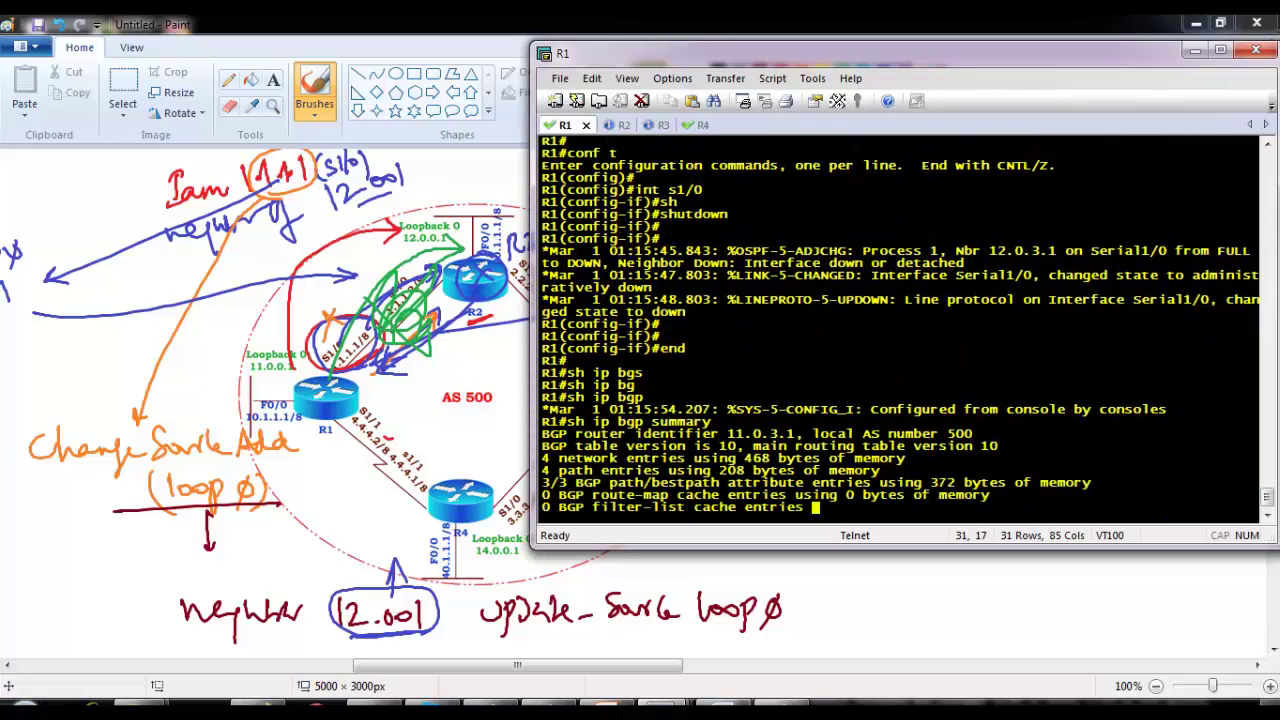
pyautogui.moveTo(686, 470); pyautogui.dragTo(866, 470)
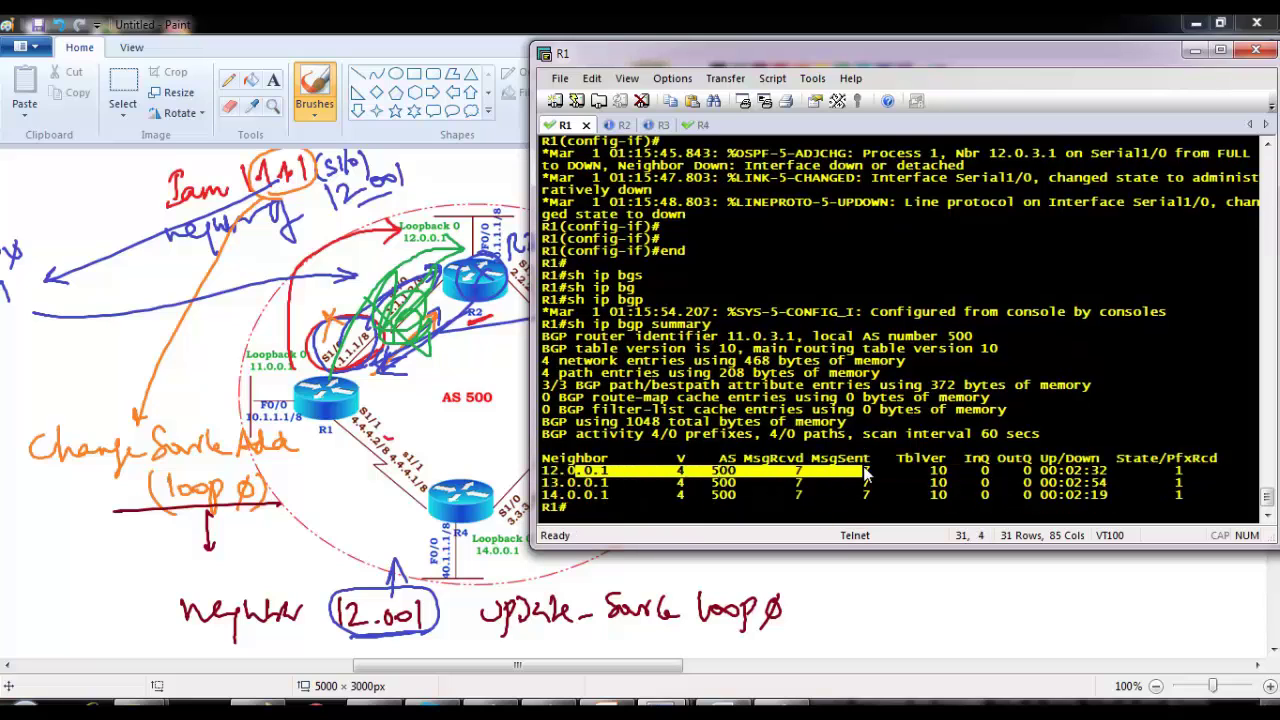
# Display the BGP table on R1 and examine the 20.0.0.0 route with next hop 12.0.0.1.
pyautogui.press('Return')
pyautogui.press('Return')
pyautogui.write('sh ip bg')
pyautogui.press('Tab')
pyautogui.press('Return')
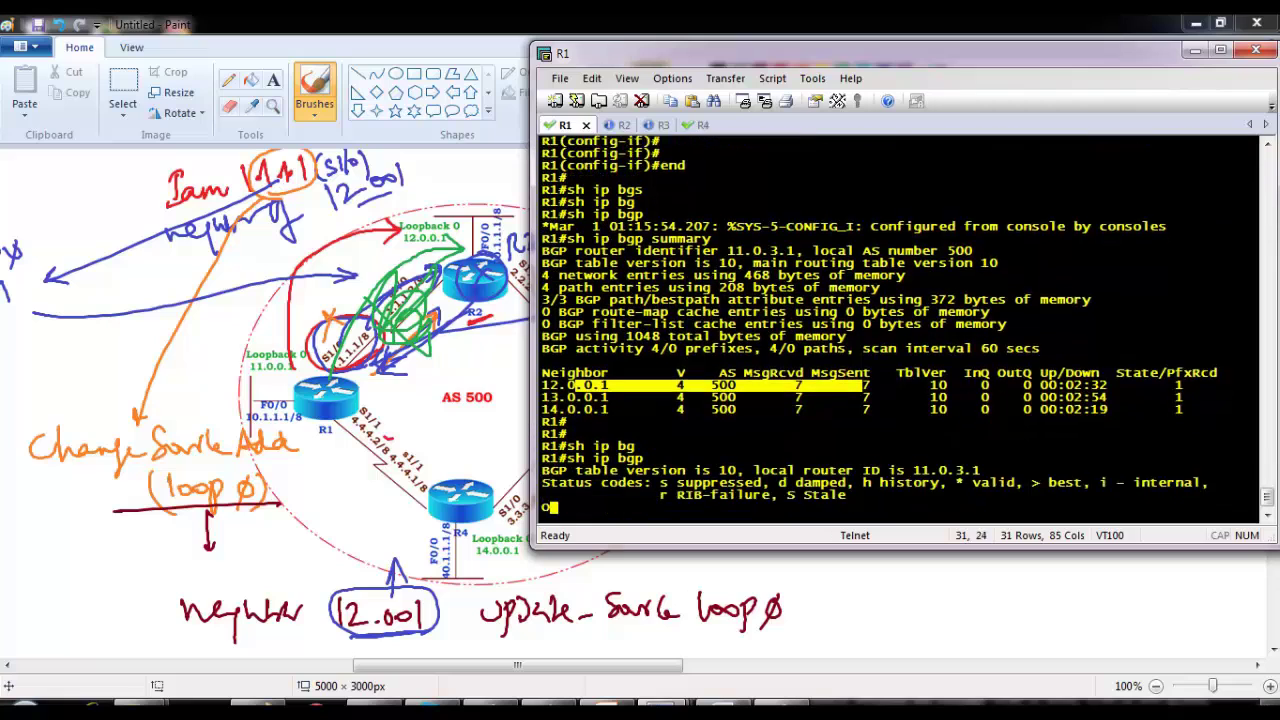
pyautogui.moveTo(558, 470); pyautogui.dragTo(803, 478)
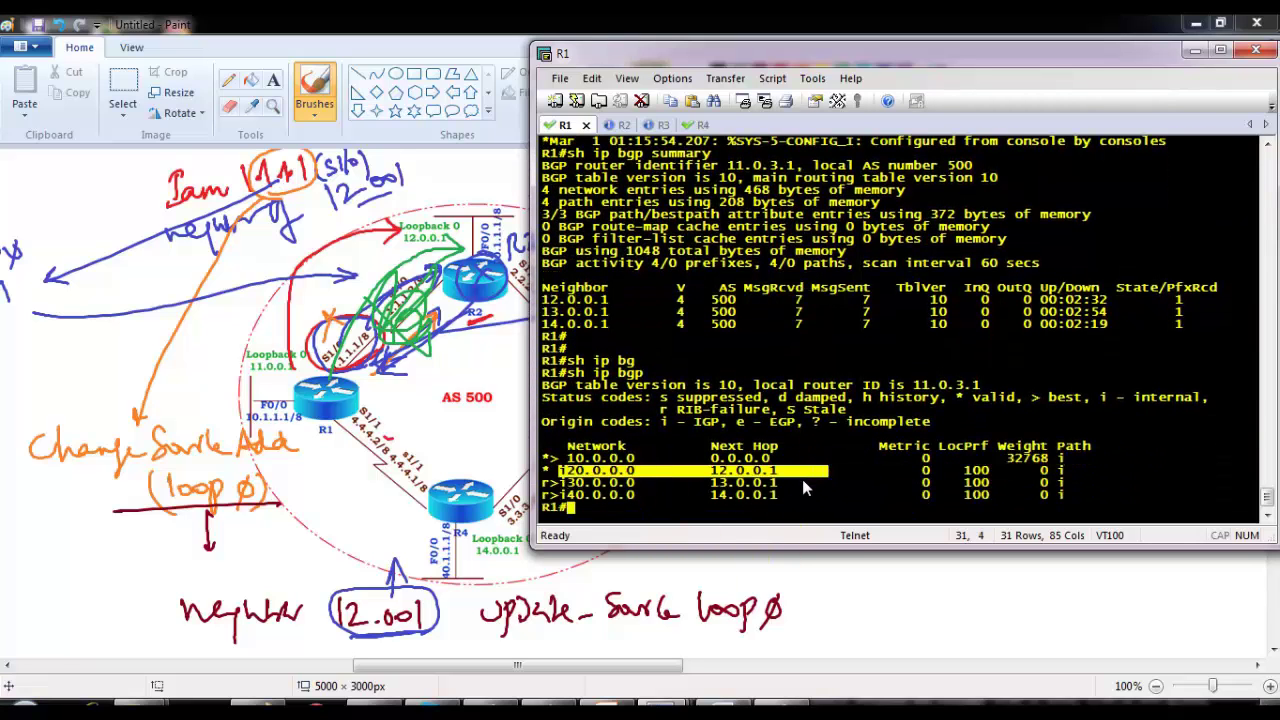
# Switch to Paint and sketch in green, on blank canvas, R1 peering with 12.0.0.1, a crossed-out direct link and a long curved alternate path.
pyautogui.click(395, 370)
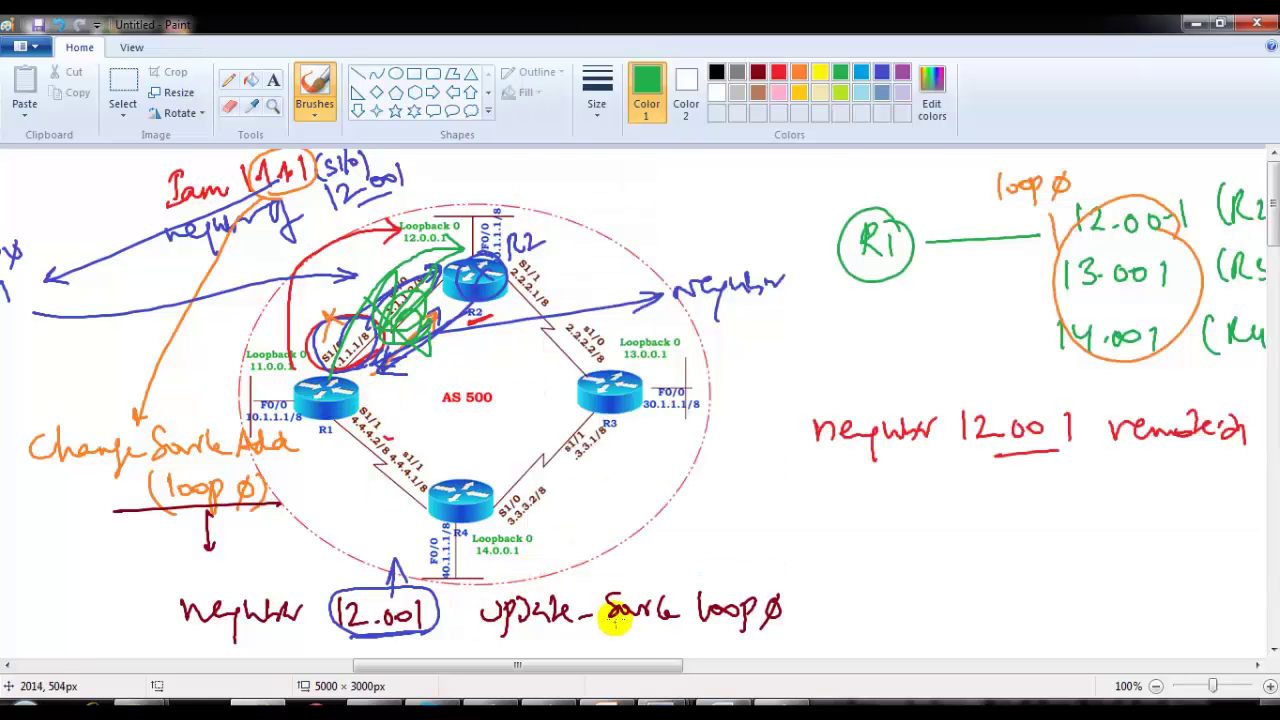
pyautogui.moveTo(633, 673); pyautogui.dragTo(1270, 697)
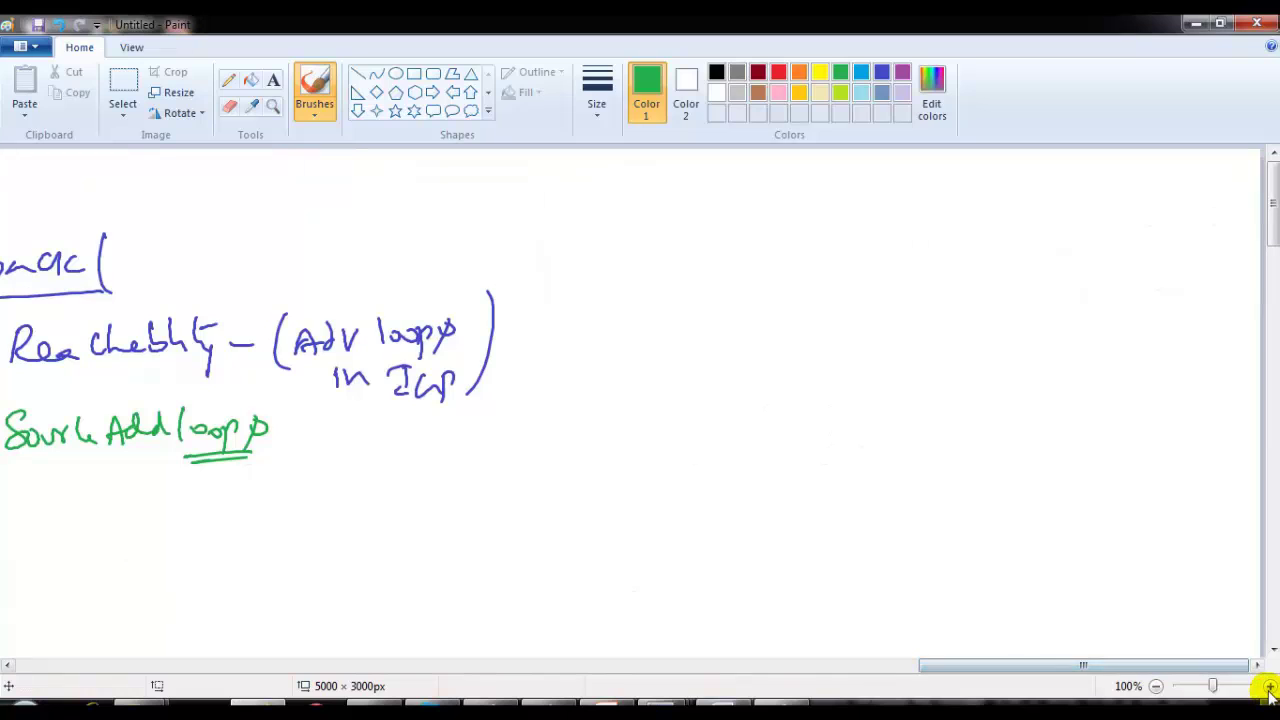
pyautogui.moveTo(597, 306)
pyautogui.mouseDown()
pyautogui.moveTo(571, 289)
pyautogui.moveTo(627, 260)
pyautogui.moveTo(889, 251)
pyautogui.moveTo(910, 262)
pyautogui.mouseUp()
pyautogui.moveTo(745, 392)
pyautogui.mouseDown()
pyautogui.moveTo(734, 434)
pyautogui.moveTo(903, 271)
pyautogui.moveTo(920, 306)
pyautogui.mouseUp()
pyautogui.moveTo(762, 380); pyautogui.dragTo(846, 302)
pyautogui.moveTo(826, 366); pyautogui.dragTo(852, 336)
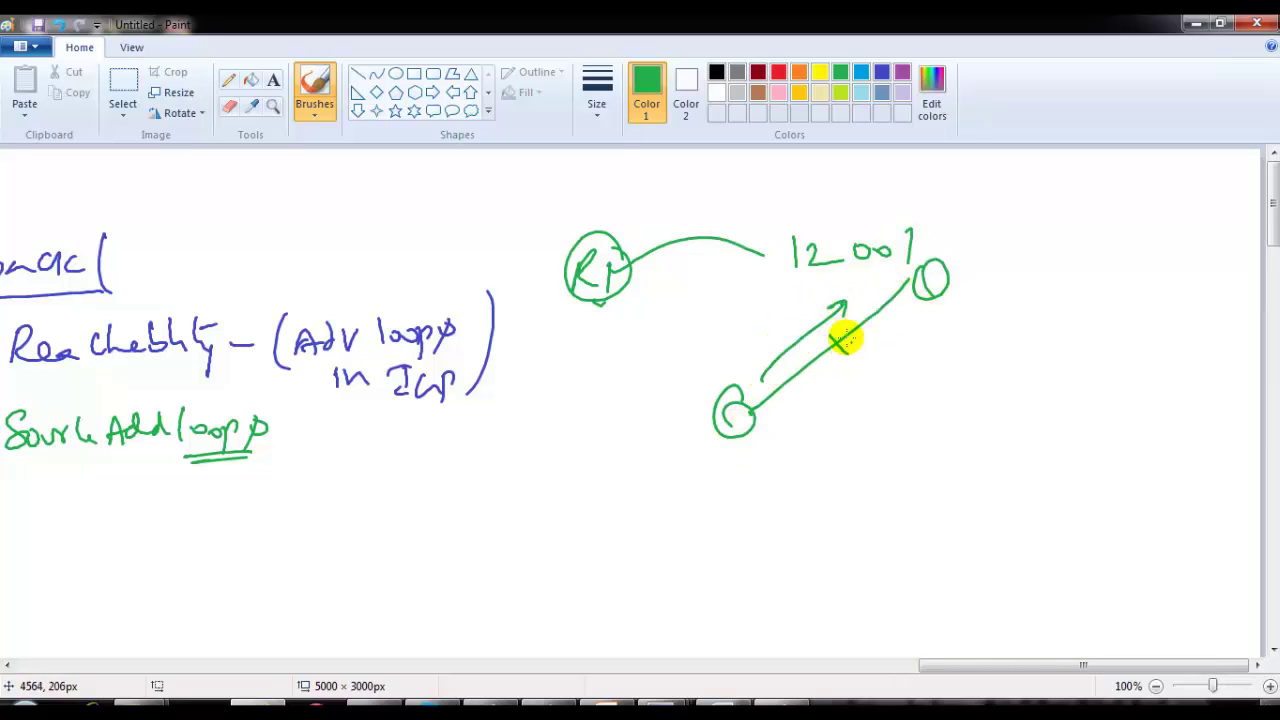
pyautogui.moveTo(735, 425)
pyautogui.mouseDown()
pyautogui.moveTo(1192, 326)
pyautogui.moveTo(1023, 266)
pyautogui.moveTo(1047, 276)
pyautogui.mouseUp()
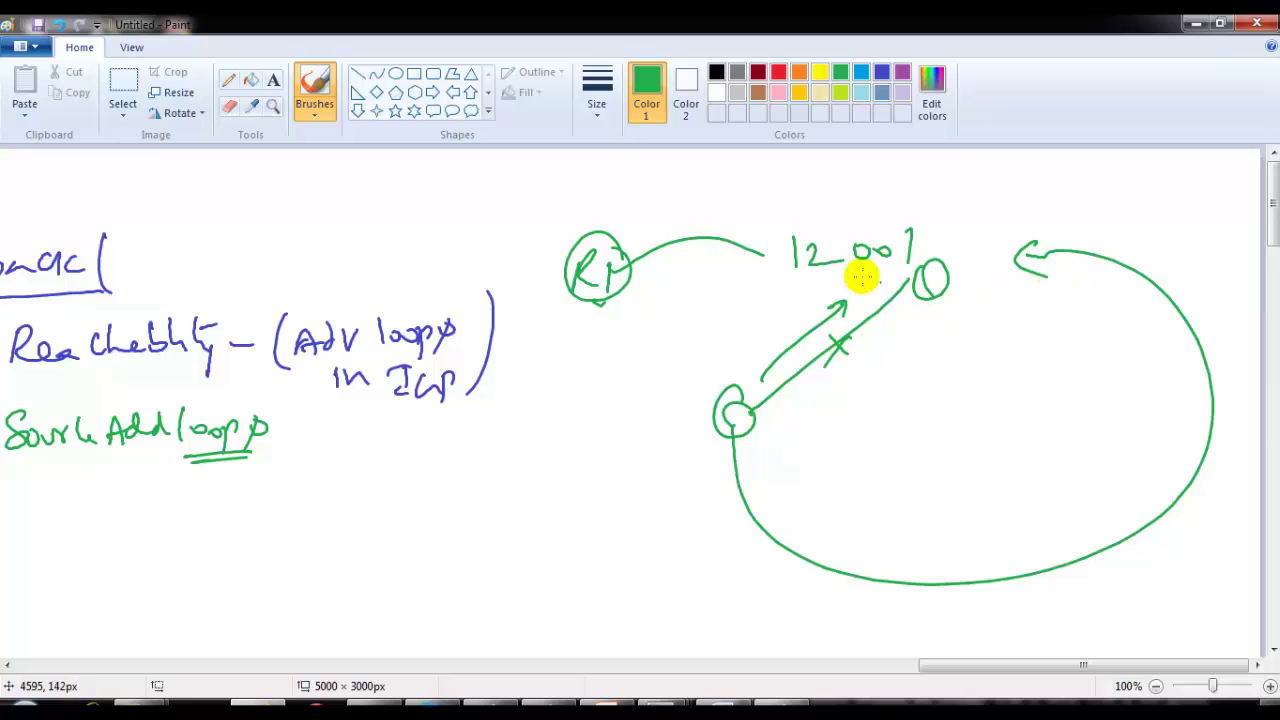
pyautogui.moveTo(945, 265)
pyautogui.mouseDown()
pyautogui.moveTo(843, 203)
pyautogui.moveTo(956, 232)
pyautogui.mouseUp()
# Switch back to the R1 terminal, display the OSPF routes, and examine the 12.0.0.1 entry and its next hop.
pyautogui.hotkey('alt', 'Tab')
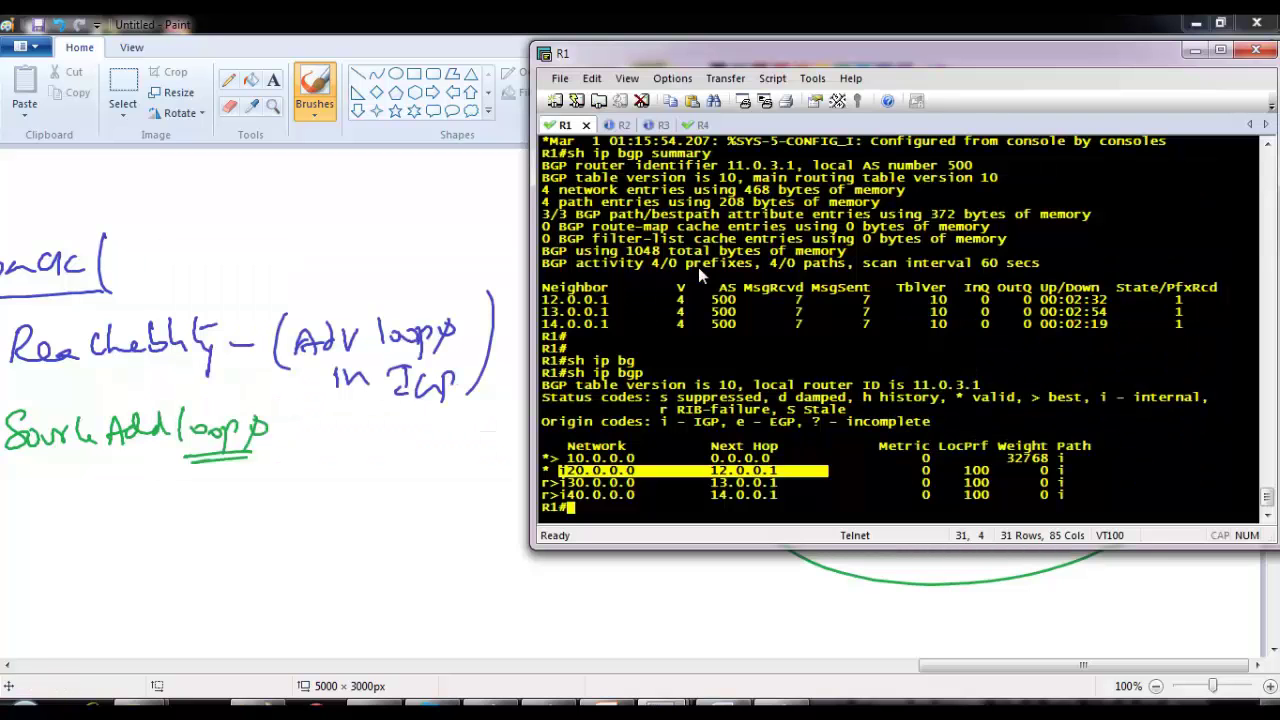
pyautogui.press('Return')
pyautogui.press('Return')
pyautogui.write('sh ip rou')
pyautogui.press('Tab')
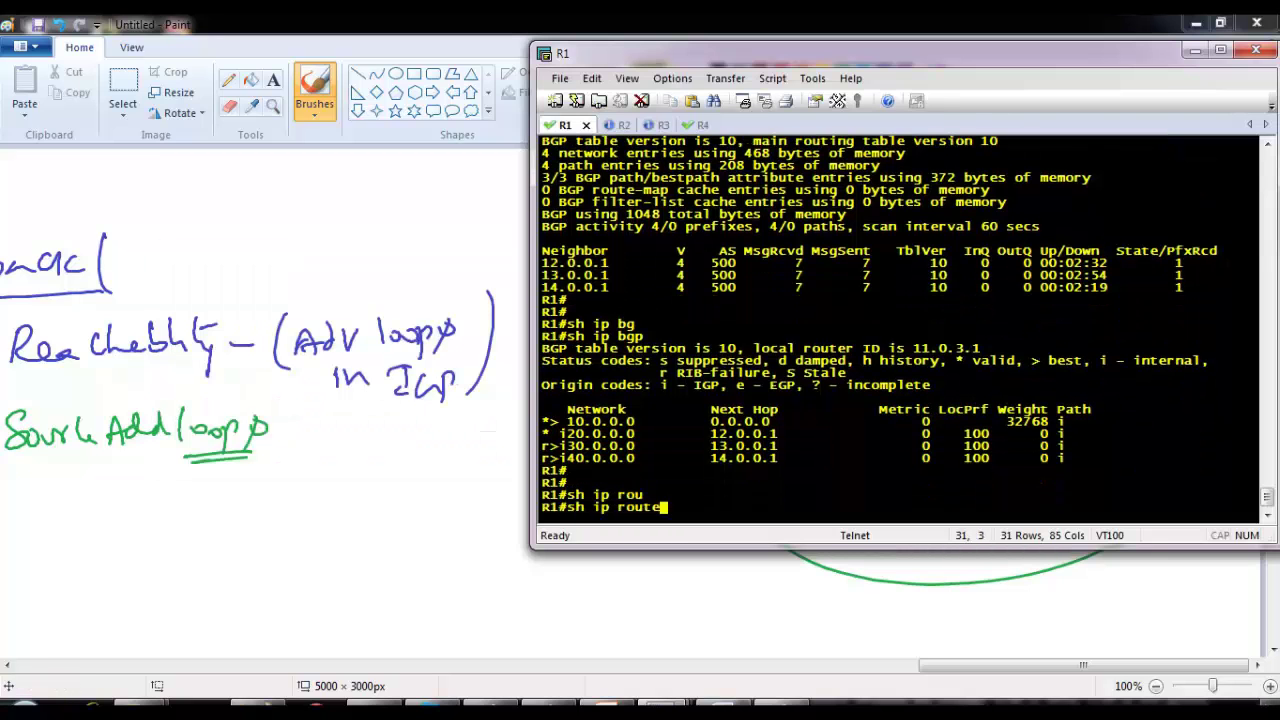
pyautogui.write('os')
pyautogui.press('Tab')
pyautogui.press('Return')
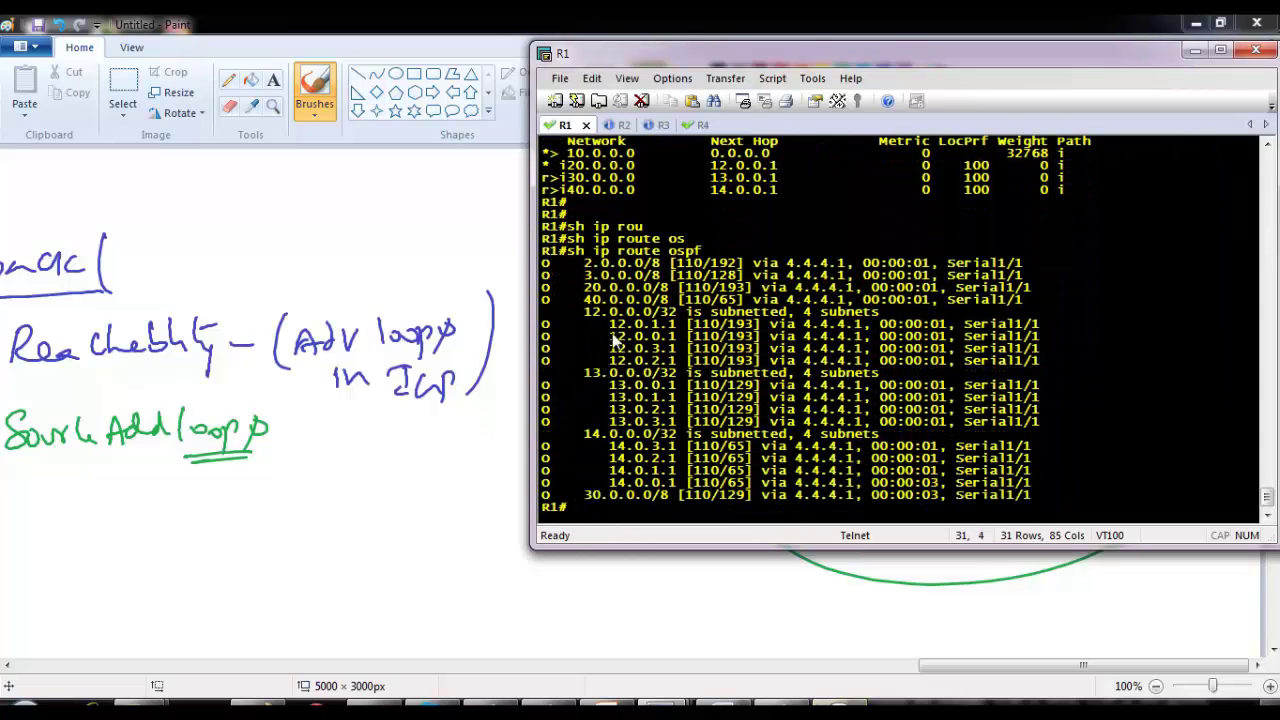
pyautogui.moveTo(595, 337); pyautogui.dragTo(775, 341)
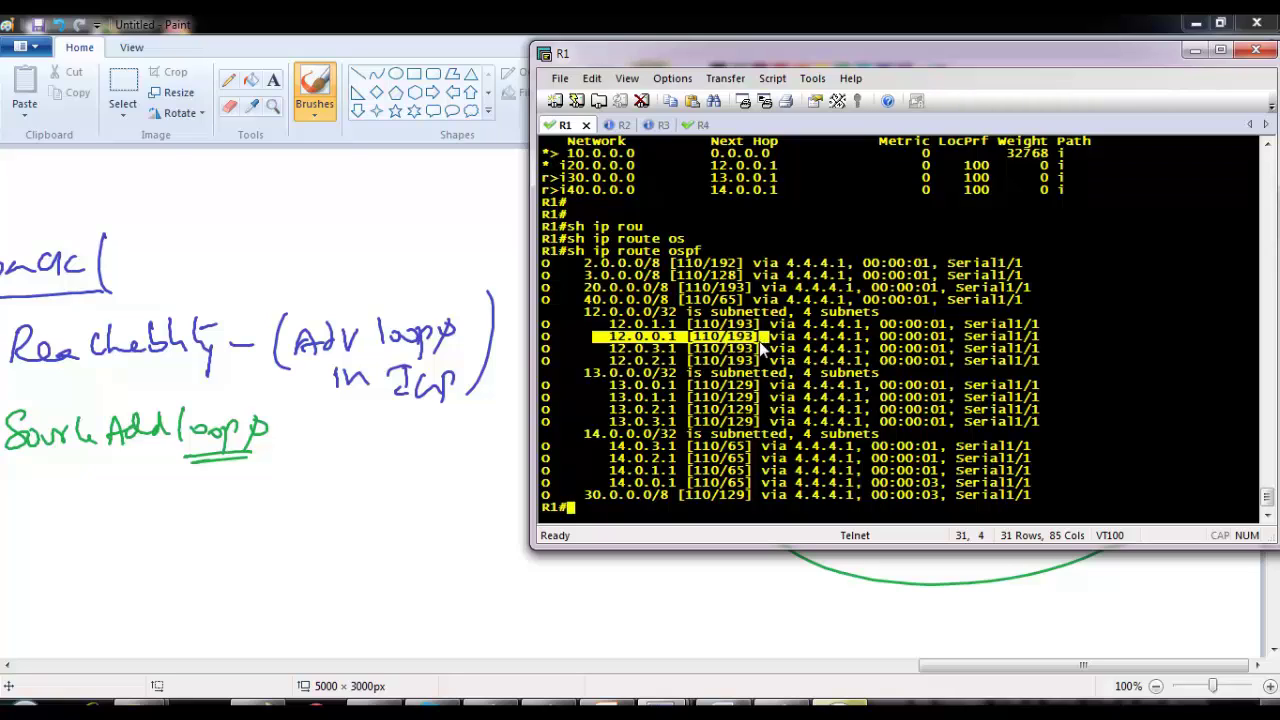
pyautogui.moveTo(786, 340); pyautogui.dragTo(878, 342)
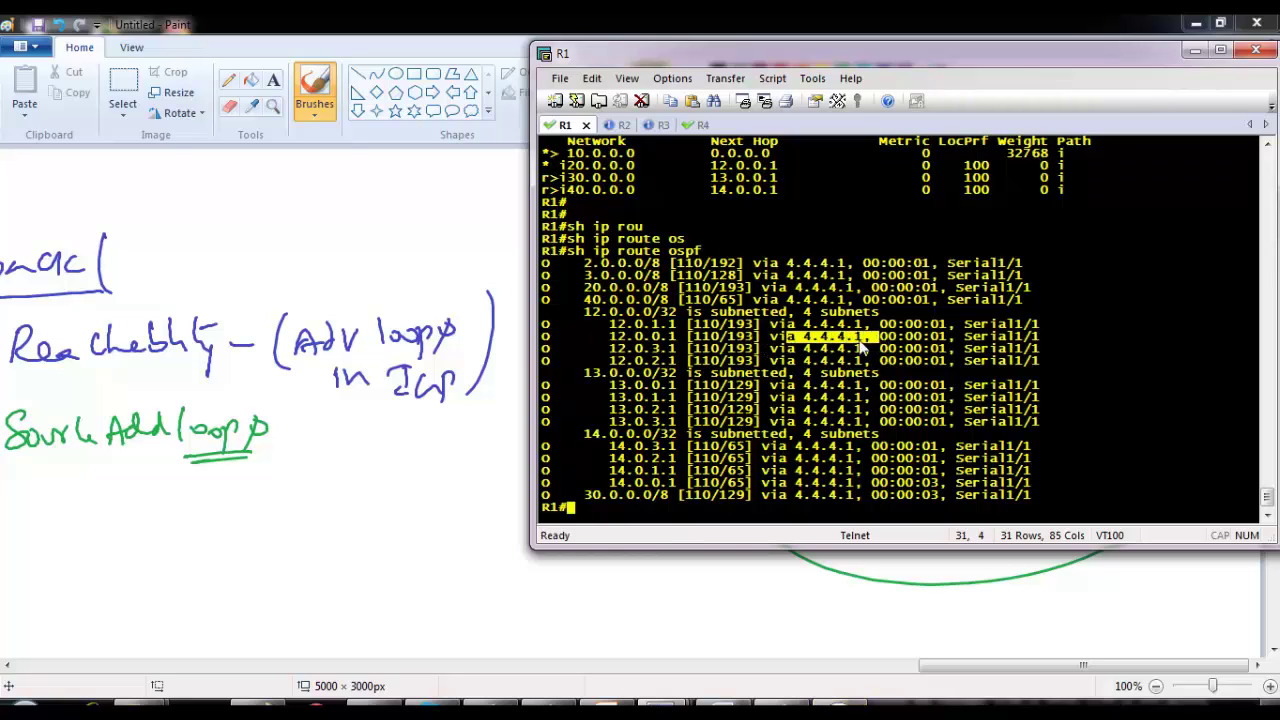
# Bring the AS 500 diagram into view in Paint and reposition the R1 terminal to compare the OSPF routes with the topology.
pyautogui.click(325, 672)
pyautogui.moveTo(1002, 662); pyautogui.dragTo(398, 648)
pyautogui.hotkey('alt', 'Tab')
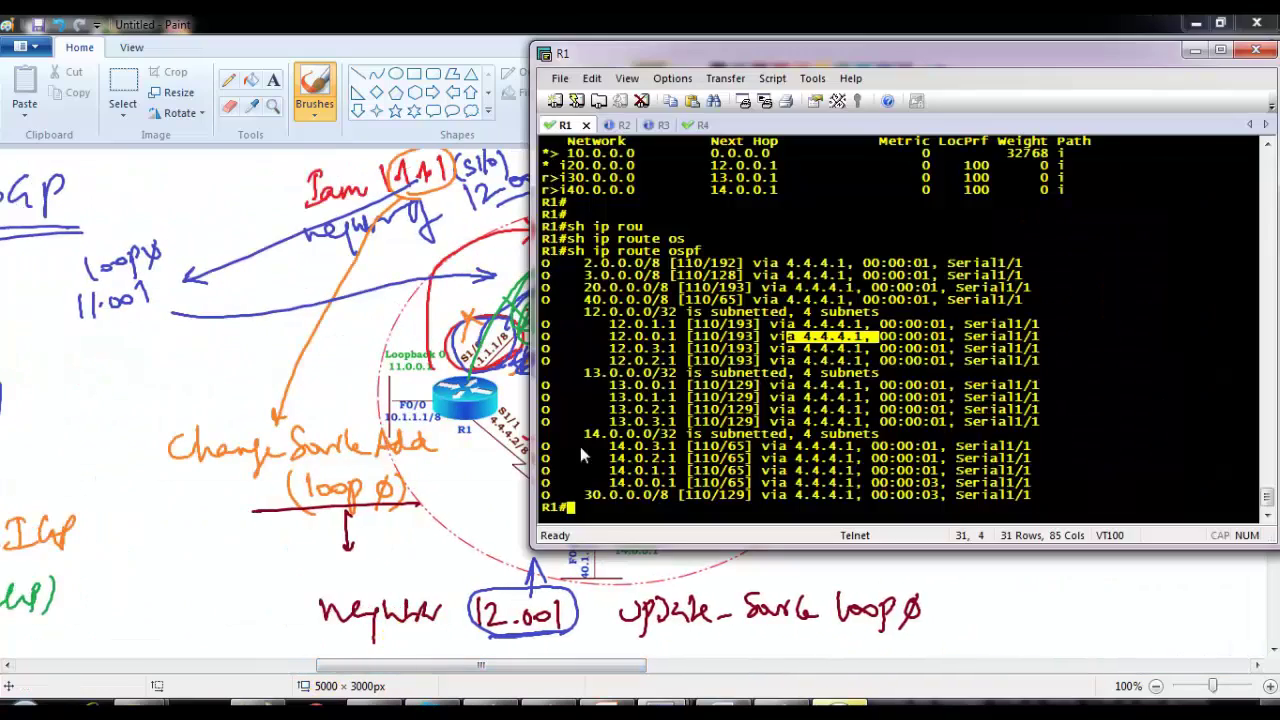
pyautogui.moveTo(687, 60); pyautogui.dragTo(767, 79)
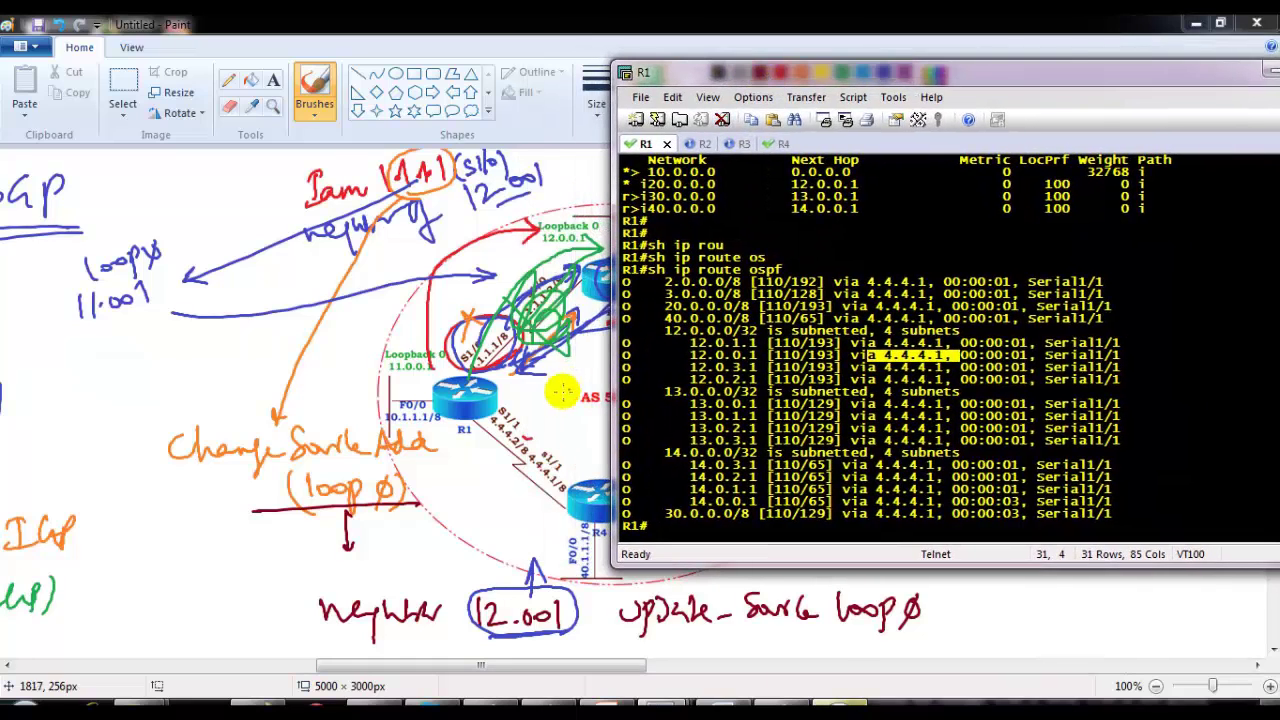
pyautogui.click(828, 392)
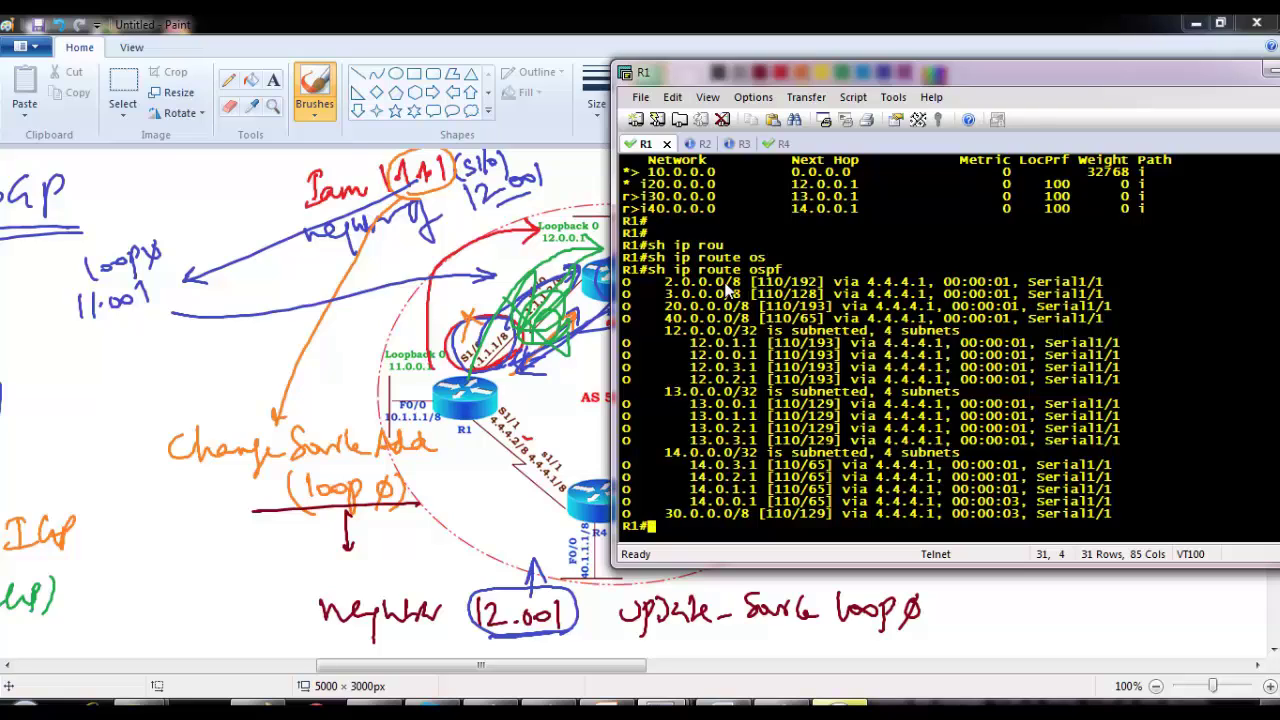
# In Paint's loopback notes, add green ticks beside the reachability and source address requirements and underline the source address text.
pyautogui.click(568, 422)
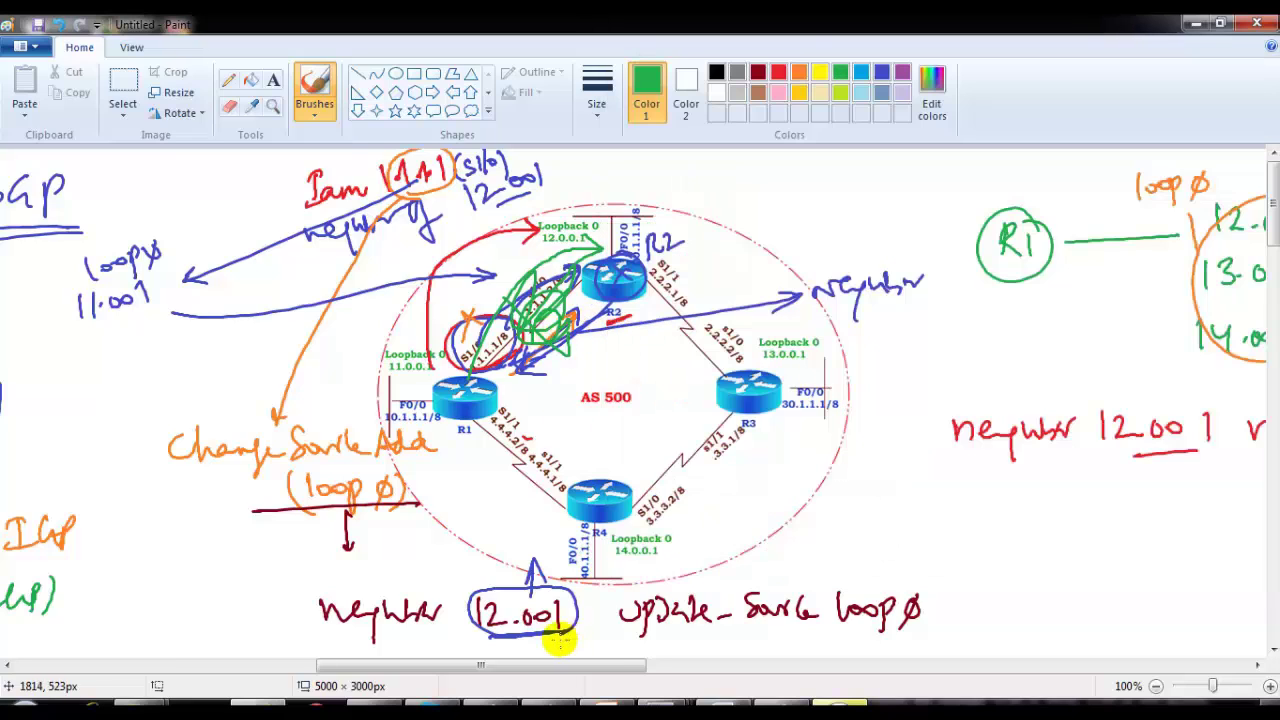
pyautogui.moveTo(633, 666); pyautogui.dragTo(1006, 679)
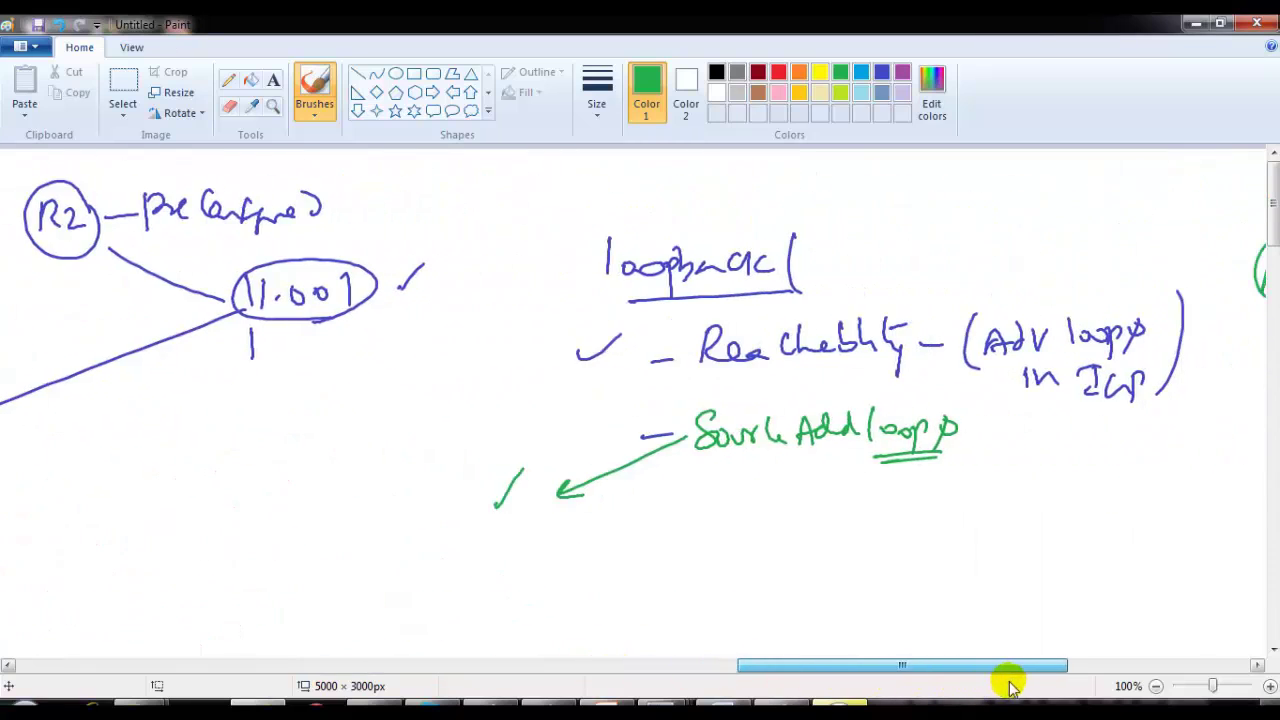
pyautogui.moveTo(635, 345); pyautogui.dragTo(680, 318)
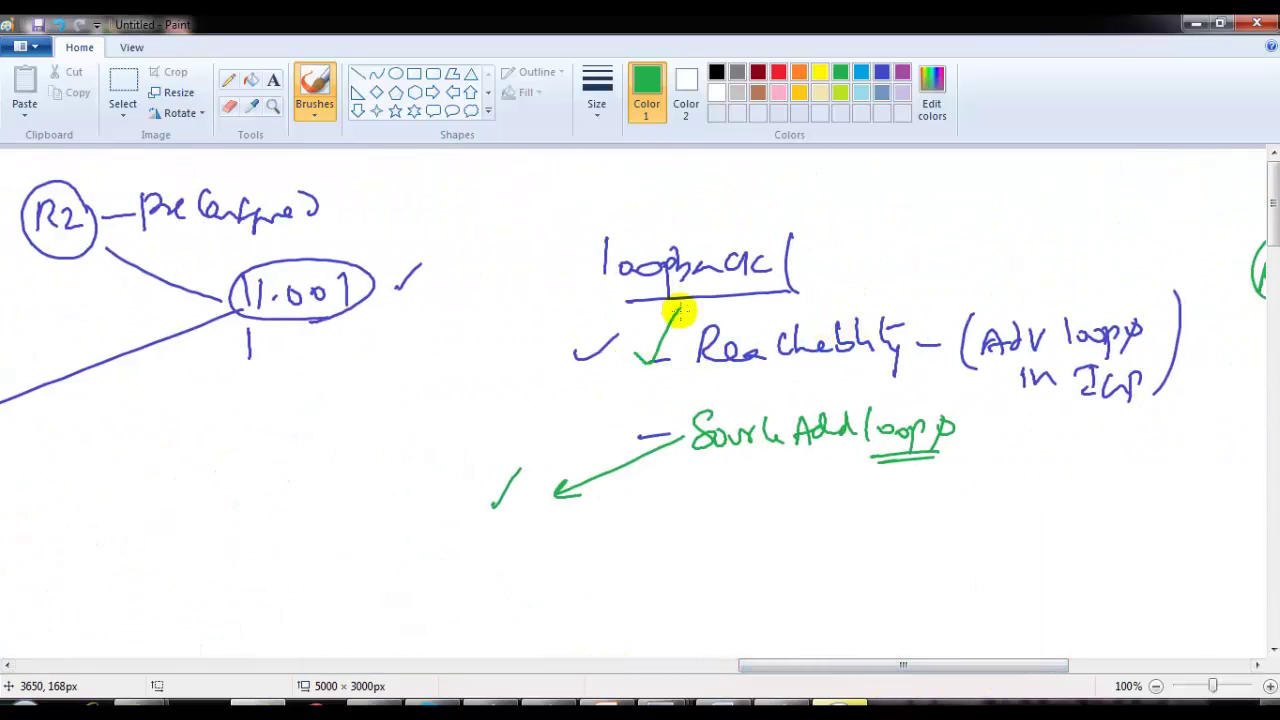
pyautogui.moveTo(650, 435); pyautogui.dragTo(685, 406)
pyautogui.moveTo(740, 462); pyautogui.dragTo(848, 461)
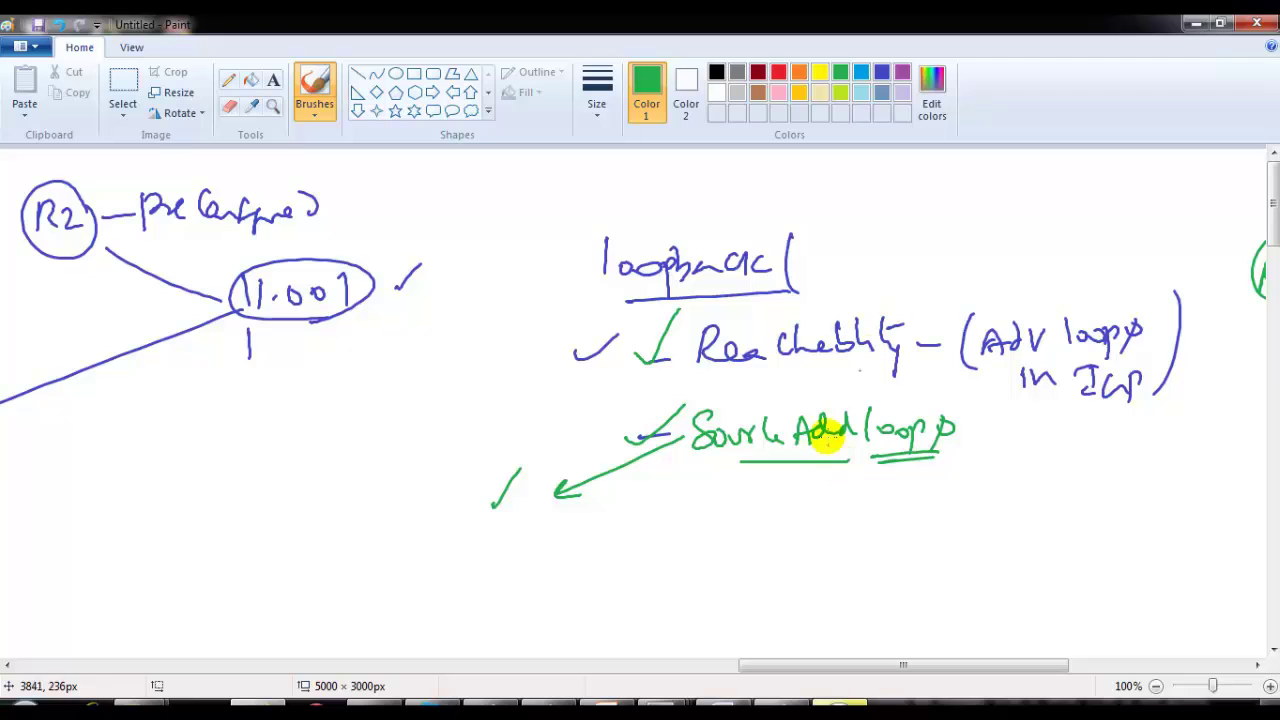
# Switch to the BGP Word document and review the R1 s1/0 shutdown commands and the verification outputs that follow.
pyautogui.hotkey('alt', 'Tab')
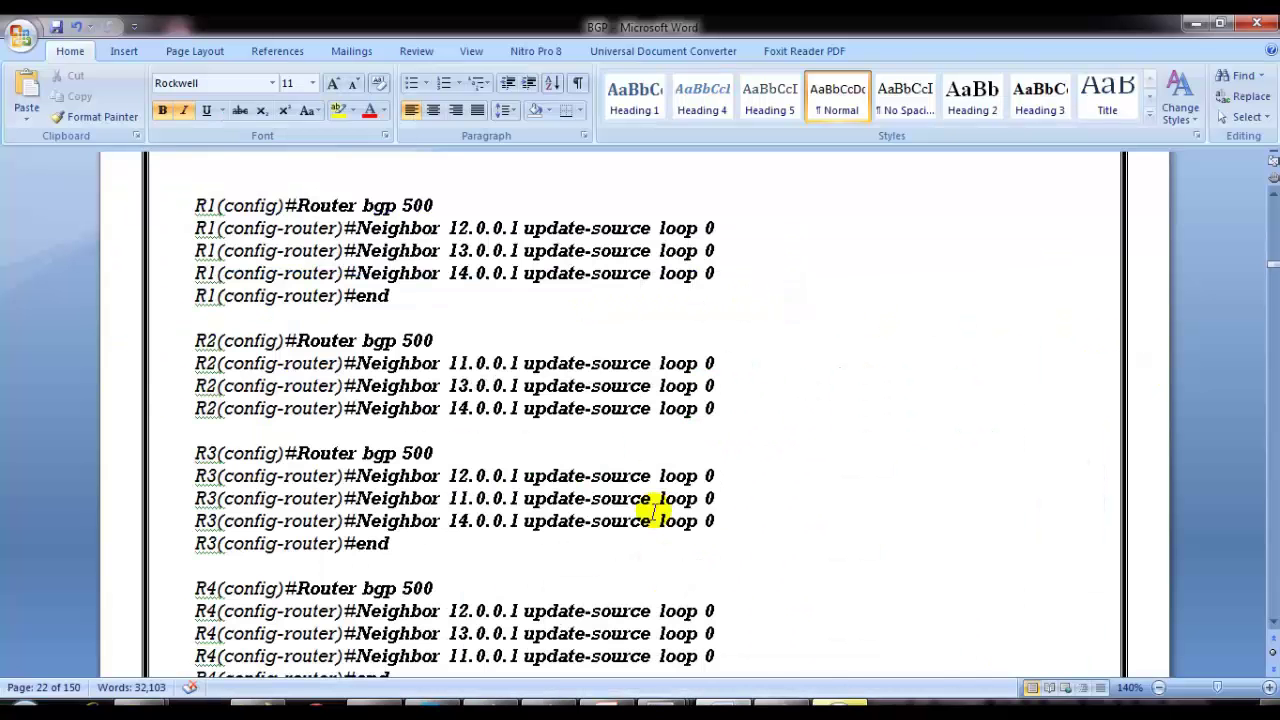
pyautogui.scroll(-10, 512, 470)
pyautogui.scroll(-15, 507, 474)
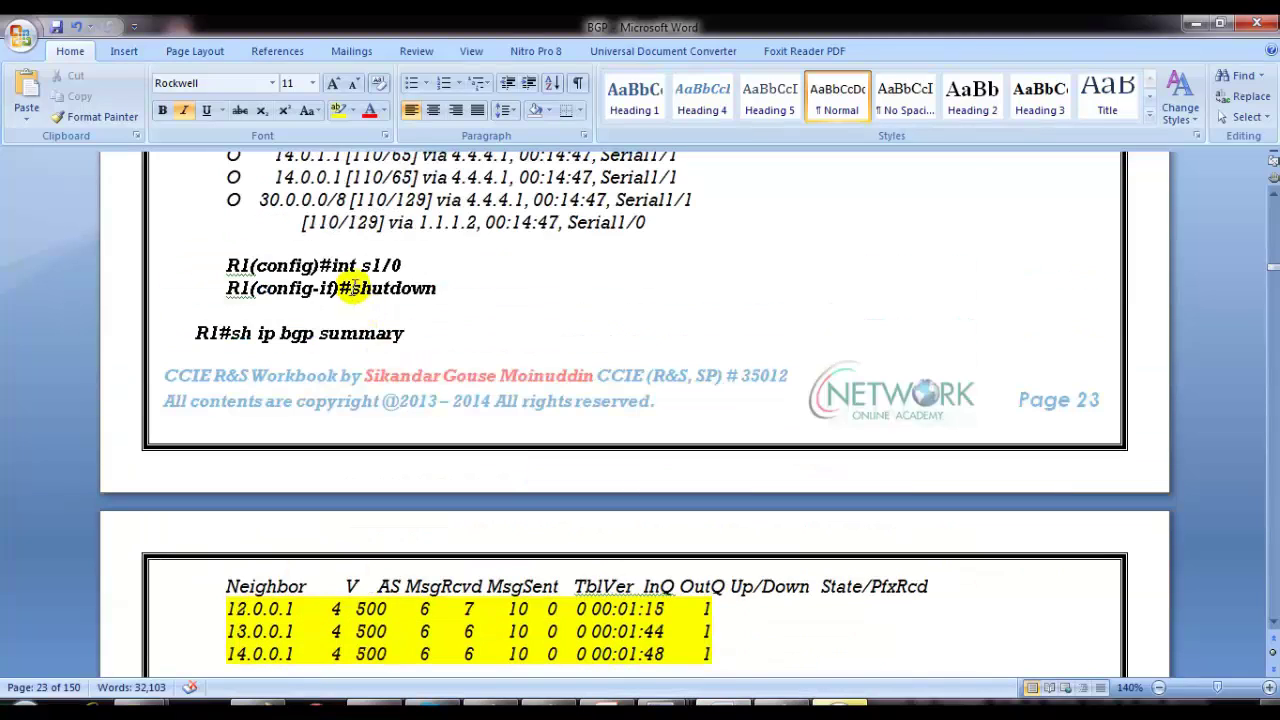
pyautogui.moveTo(228, 258); pyautogui.dragTo(442, 281)
pyautogui.scroll(-5, 460, 340)
pyautogui.scroll(-9, 472, 378)
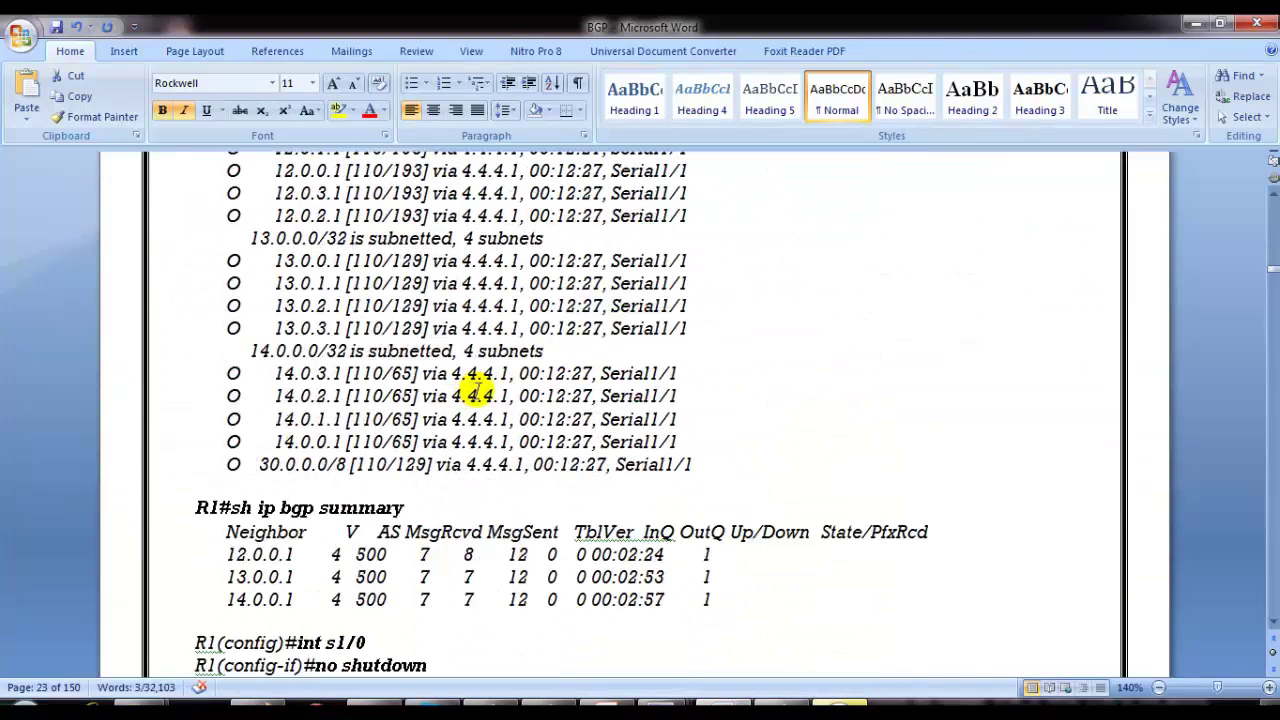